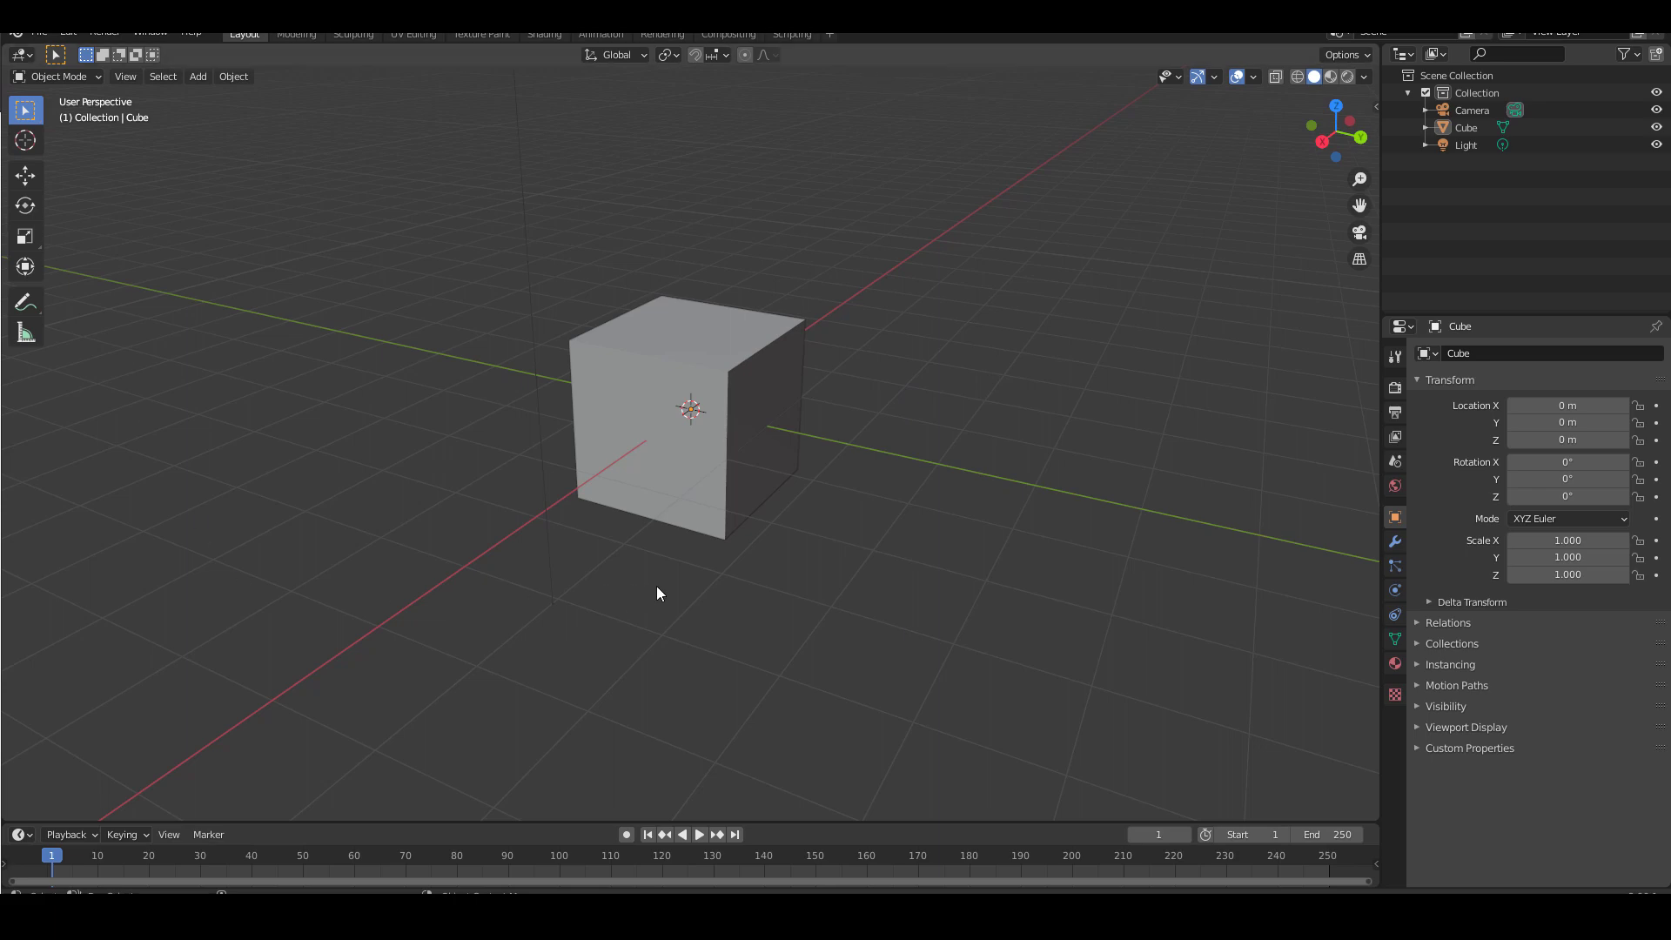
- Open the Keymap preferences and enlarge the preferences window to show more of the shortcut list
{"action": "middle_click_drag", "start_coordinate": [799, 555], "coordinate": [750, 561]}
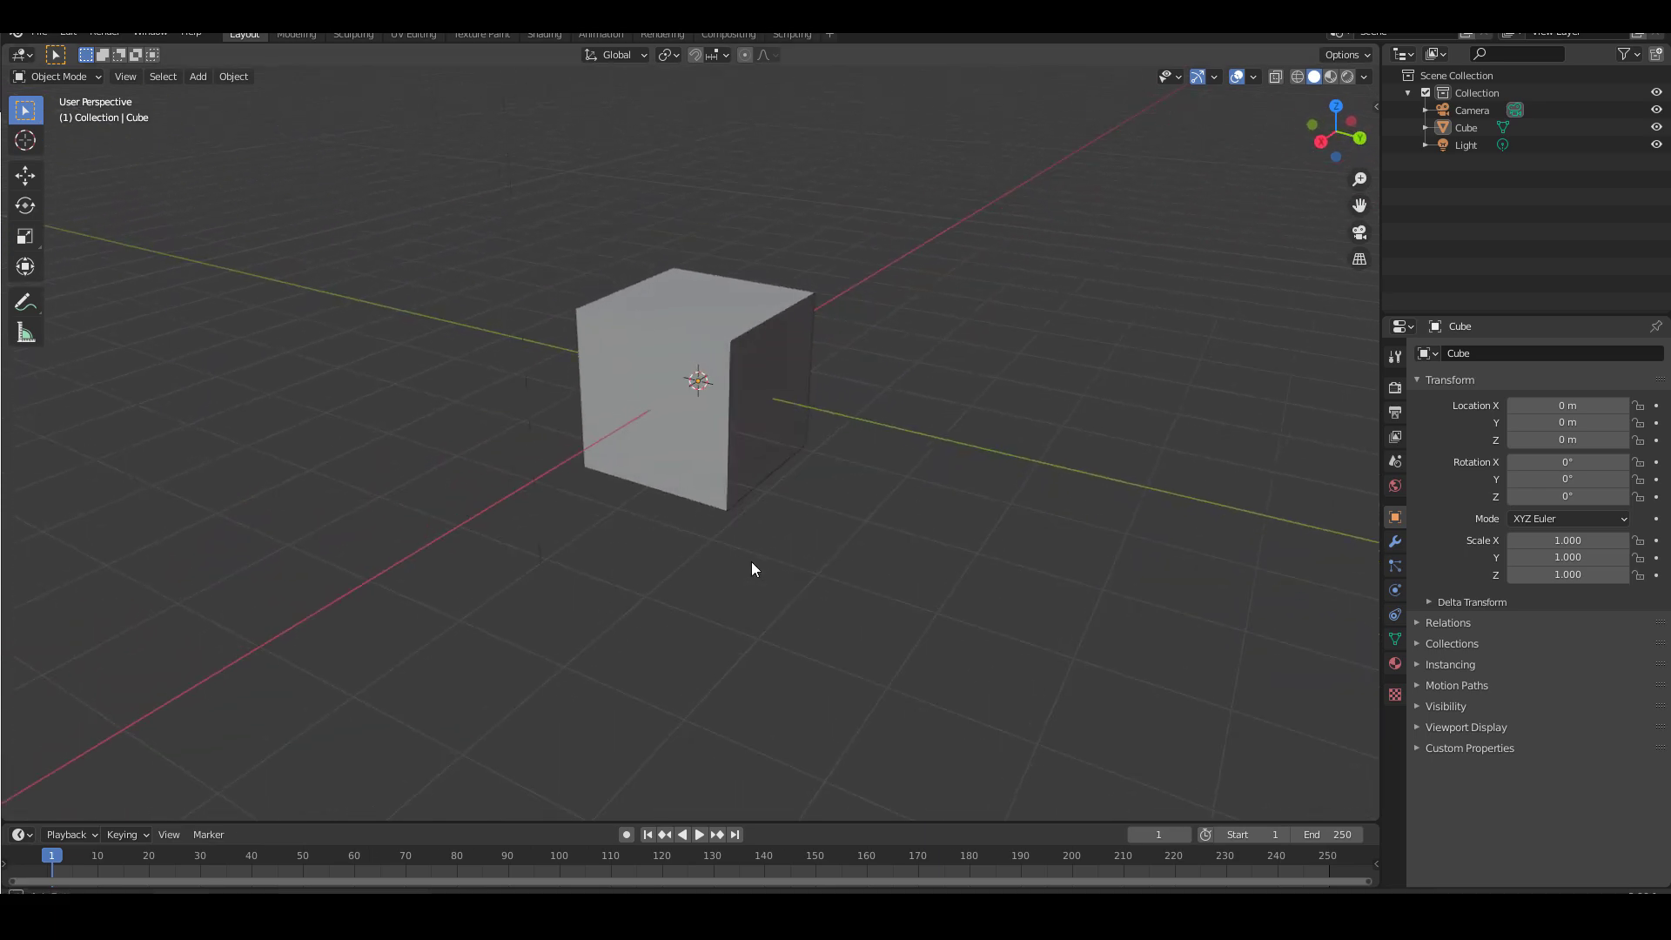
{"action": "left_click", "coordinate": [42, 33]}
{"action": "mouse_move", "coordinate": [73, 51]}
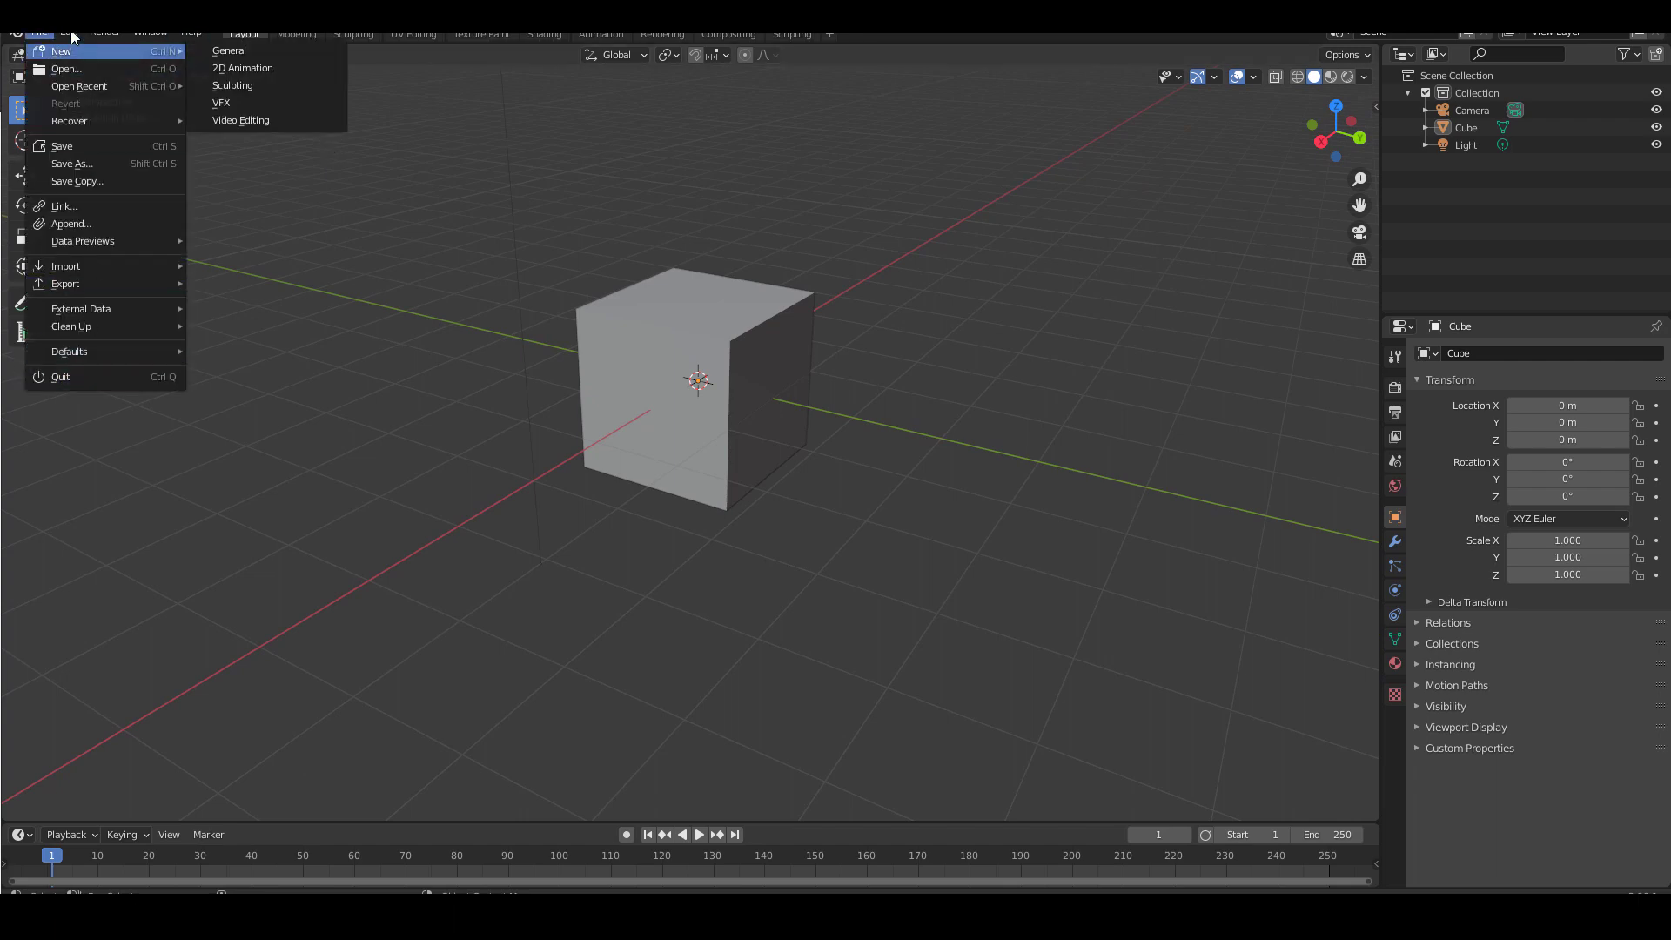
{"action": "left_click", "coordinate": [119, 281]}
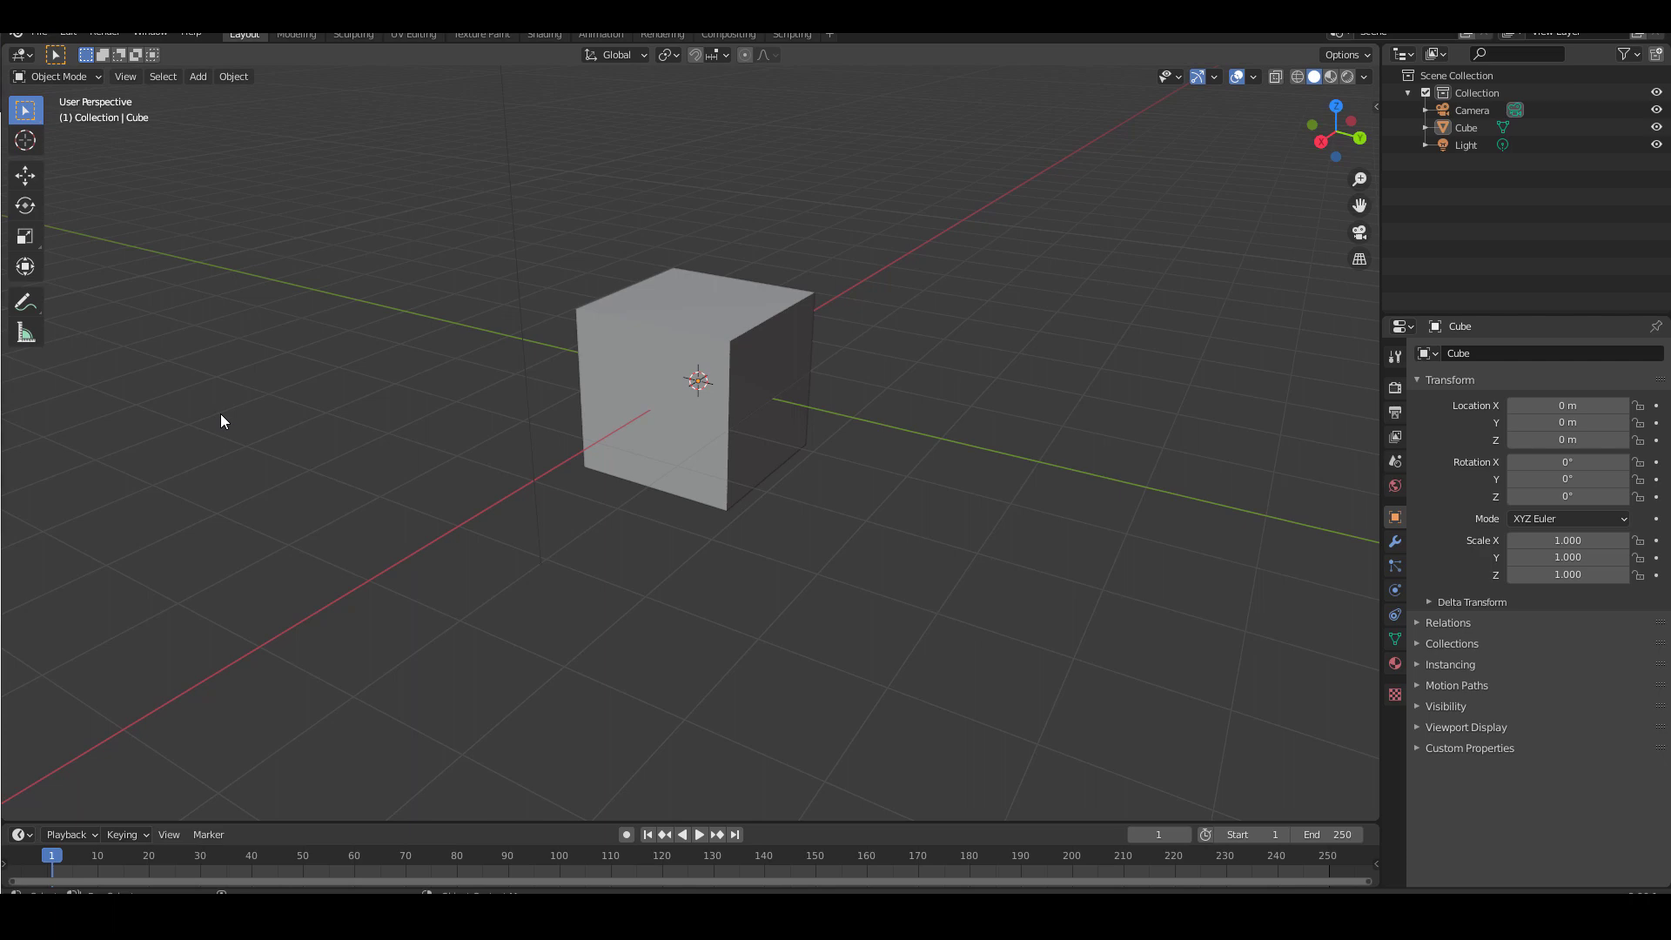
{"action": "left_click_drag", "start_coordinate": [104, 78], "coordinate": [416, 111]}
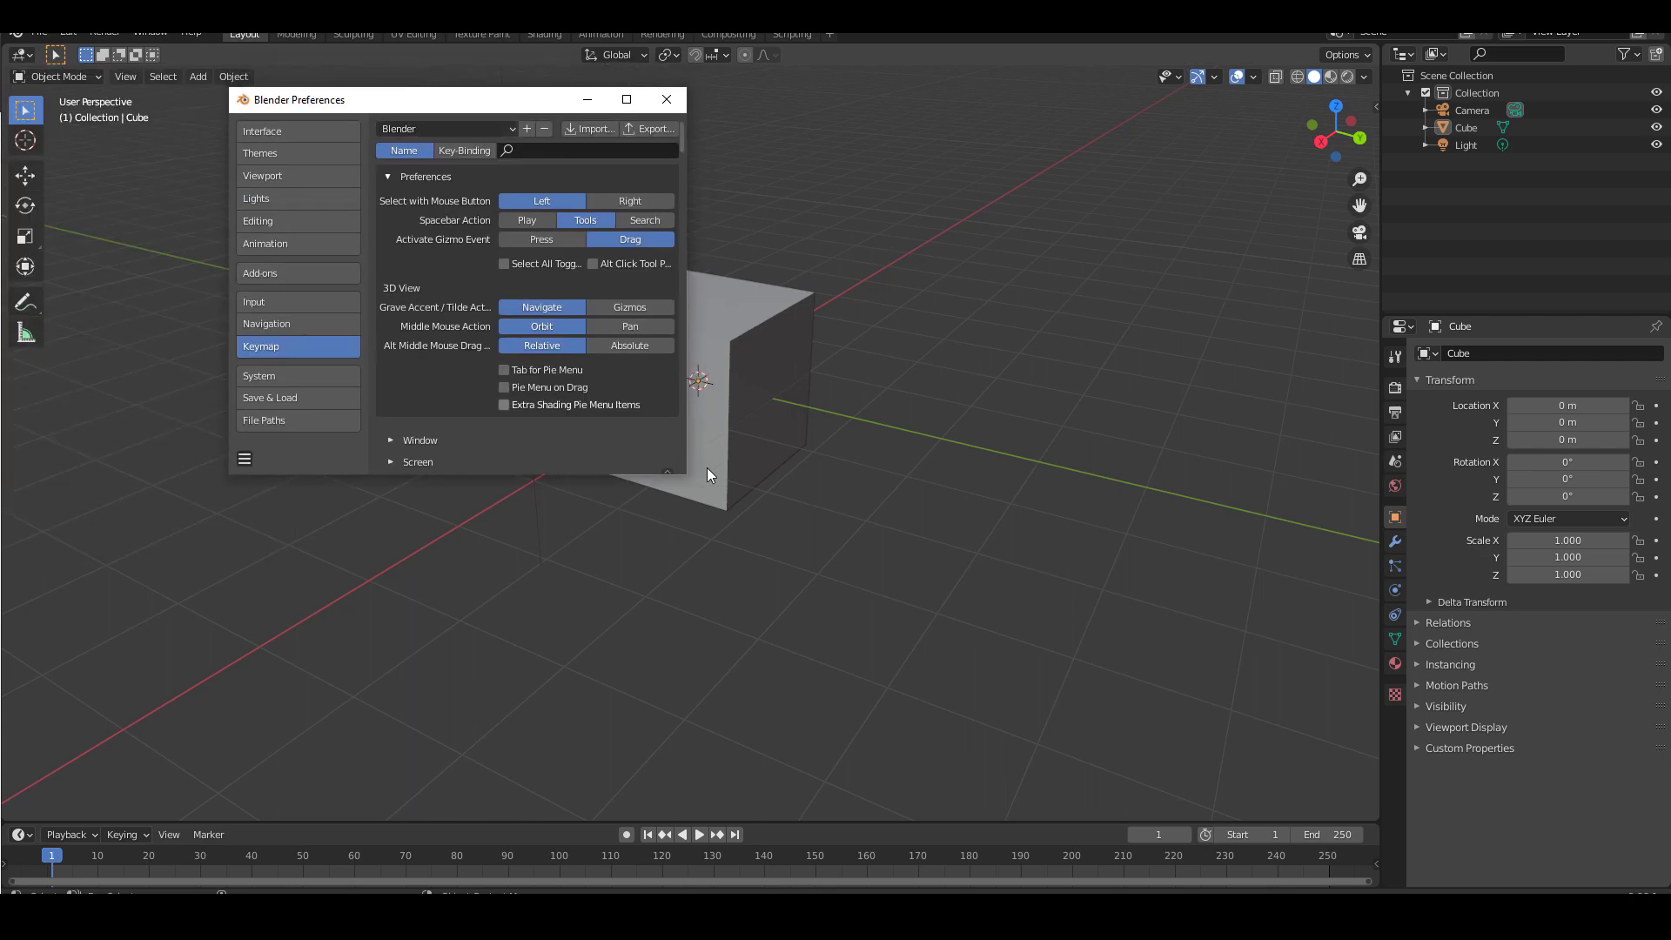
{"action": "left_click_drag", "start_coordinate": [686, 473], "coordinate": [969, 690]}
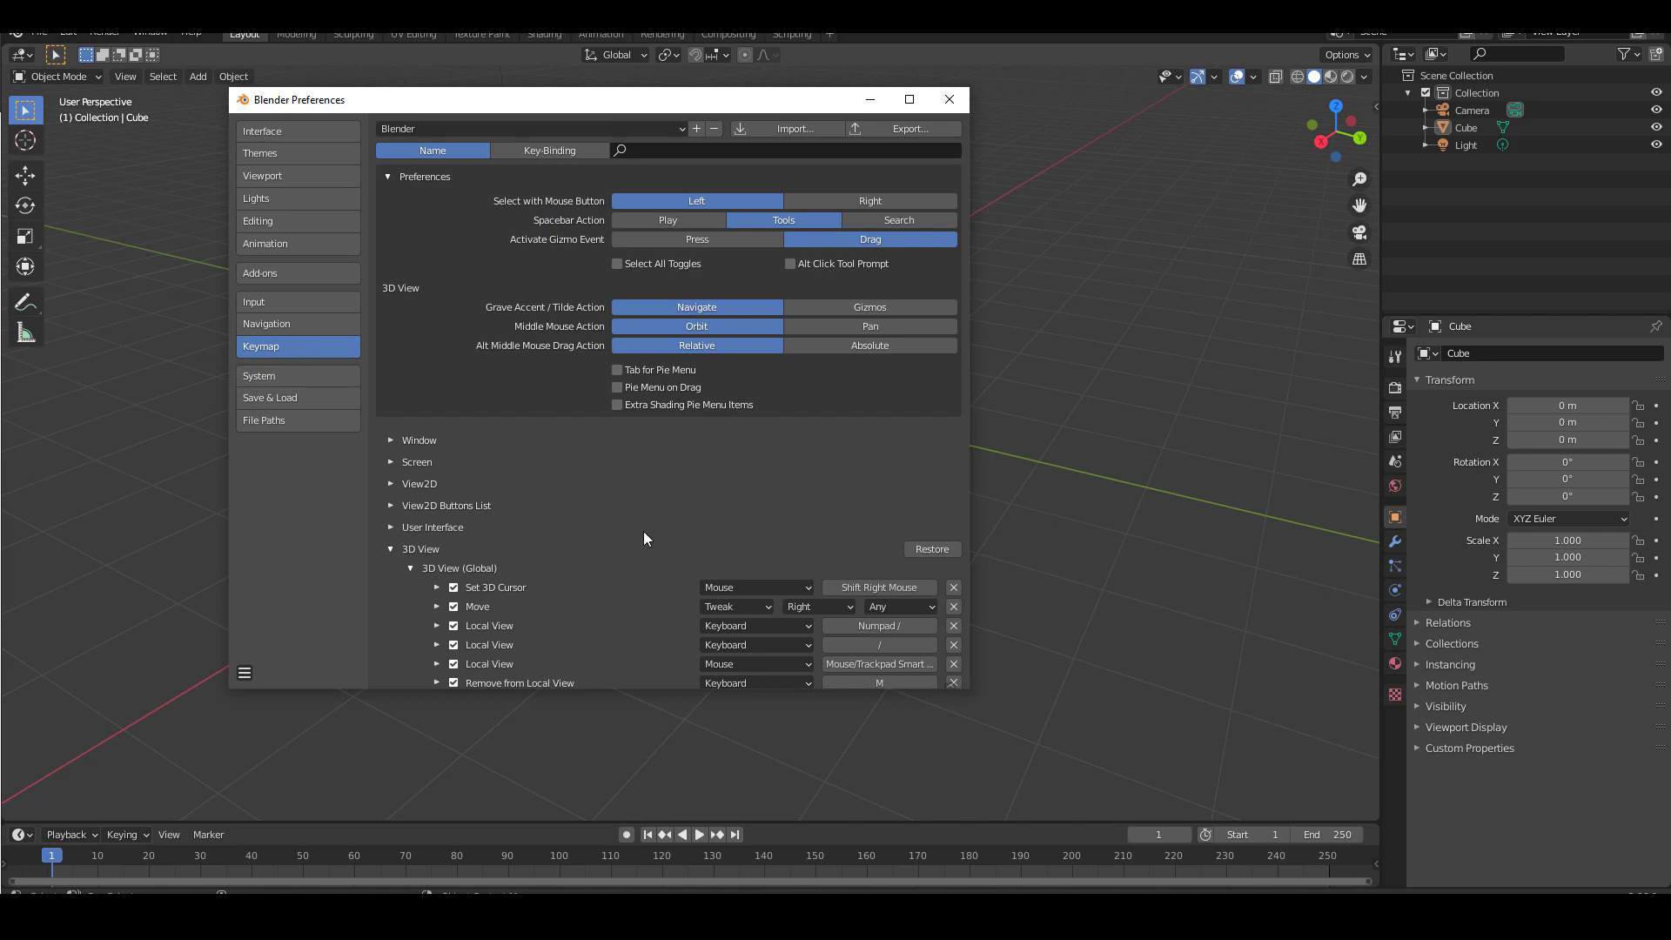
- Assign Alt Left Mouse to Rotate View, Alt Middle Mouse to Pan View and Alt Right Mouse to Zoom View in the 3D View keymap
{"action": "scroll", "coordinate": [643, 531], "scroll_direction": "down", "scroll_amount": 2}
{"action": "scroll", "coordinate": [600, 509], "scroll_direction": "down", "scroll_amount": 7}
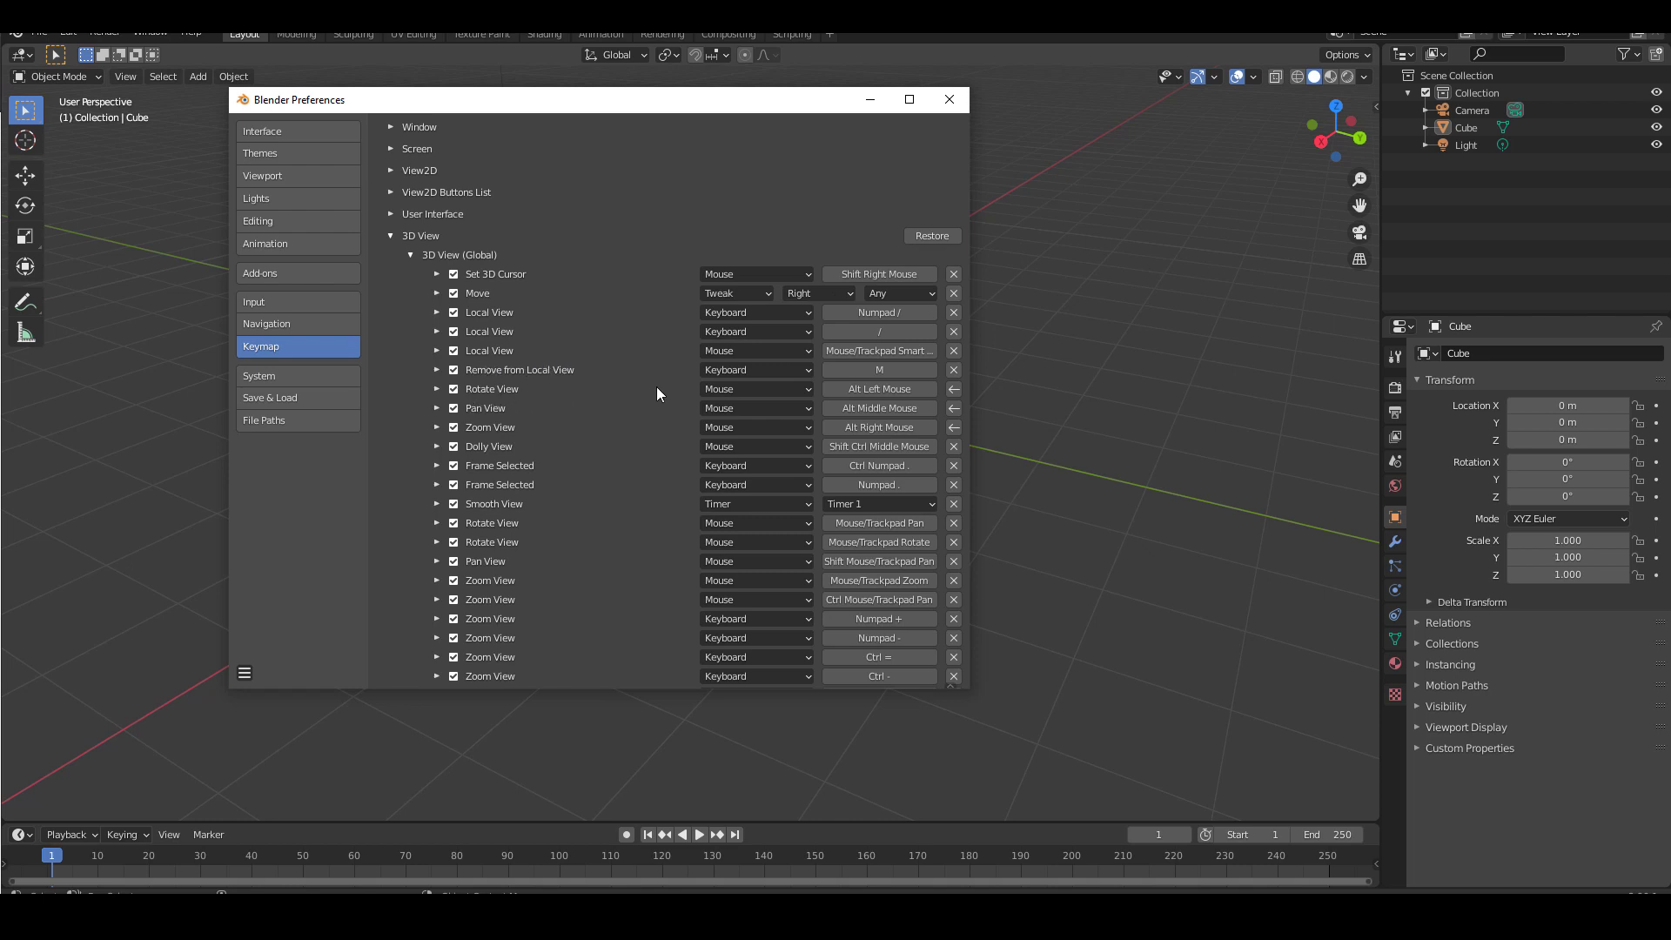
{"action": "left_click", "coordinate": [872, 387]}
{"action": "left_click", "coordinate": [874, 389], "text": "alt"}
{"action": "middle_click", "coordinate": [874, 408], "text": "alt"}
{"action": "left_click", "coordinate": [879, 428]}
{"action": "left_click", "coordinate": [938, 101]}
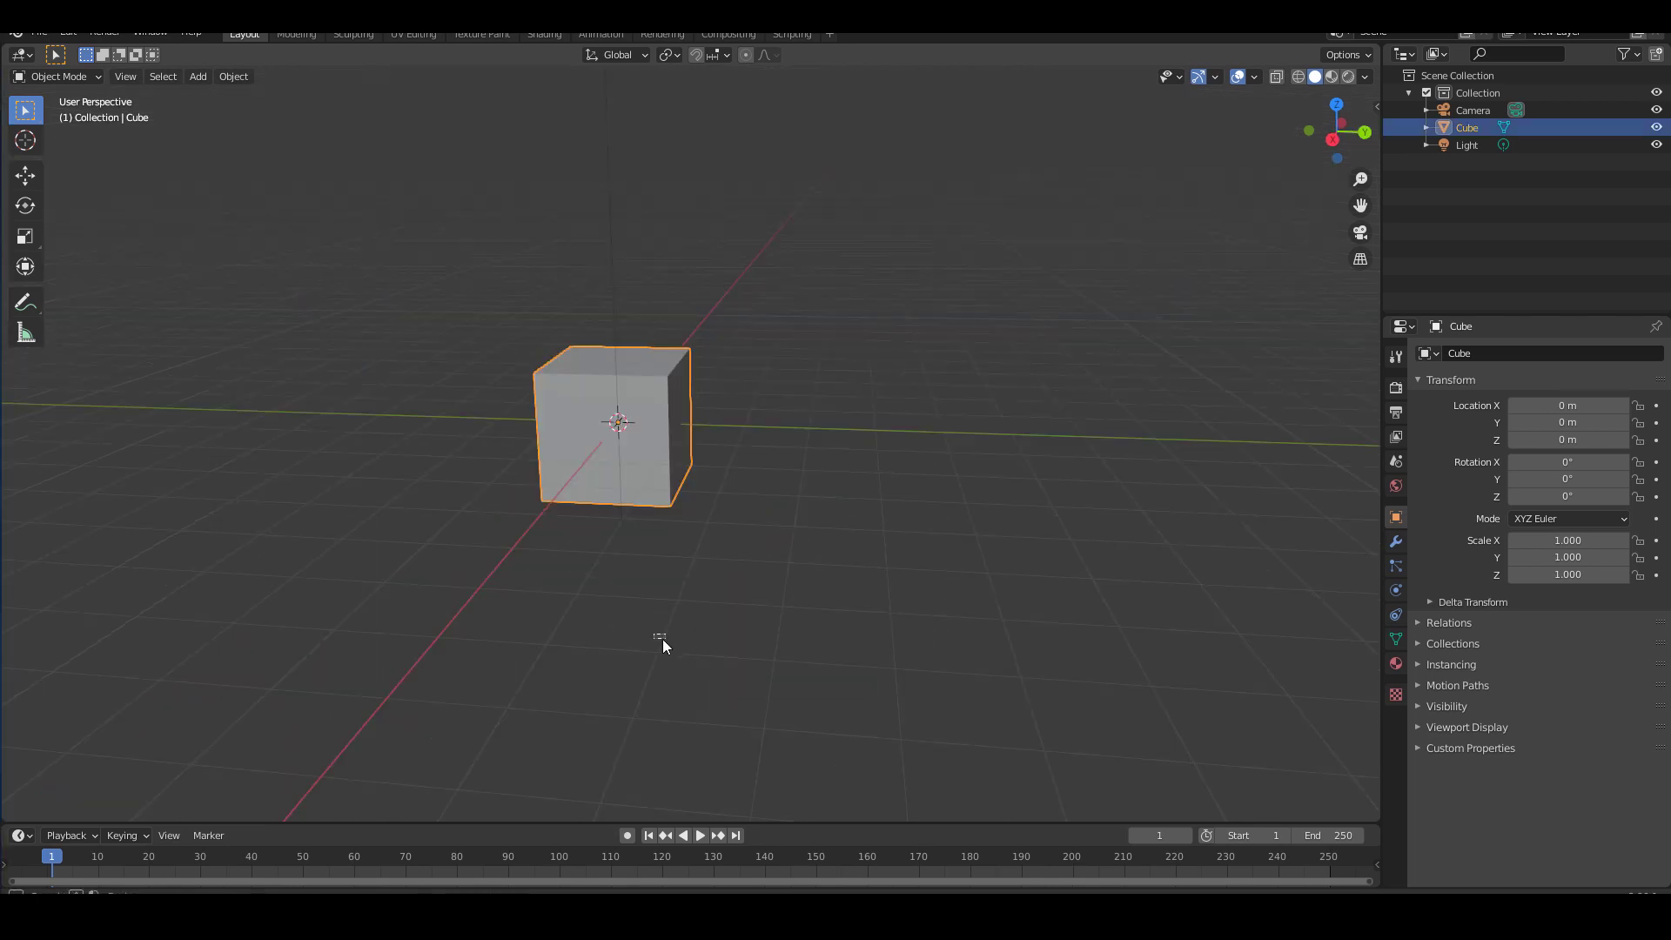
- Delete the default cube from the scene
{"action": "left_click", "coordinate": [676, 639]}
{"action": "mouse_move", "coordinate": [762, 630]}
{"action": "left_mouse_down", "text": "alt"}
{"action": "mouse_move", "coordinate": [742, 629]}
{"action": "mouse_move", "coordinate": [755, 635]}
{"action": "left_mouse_up", "text": "alt"}
{"action": "left_click", "coordinate": [567, 410]}
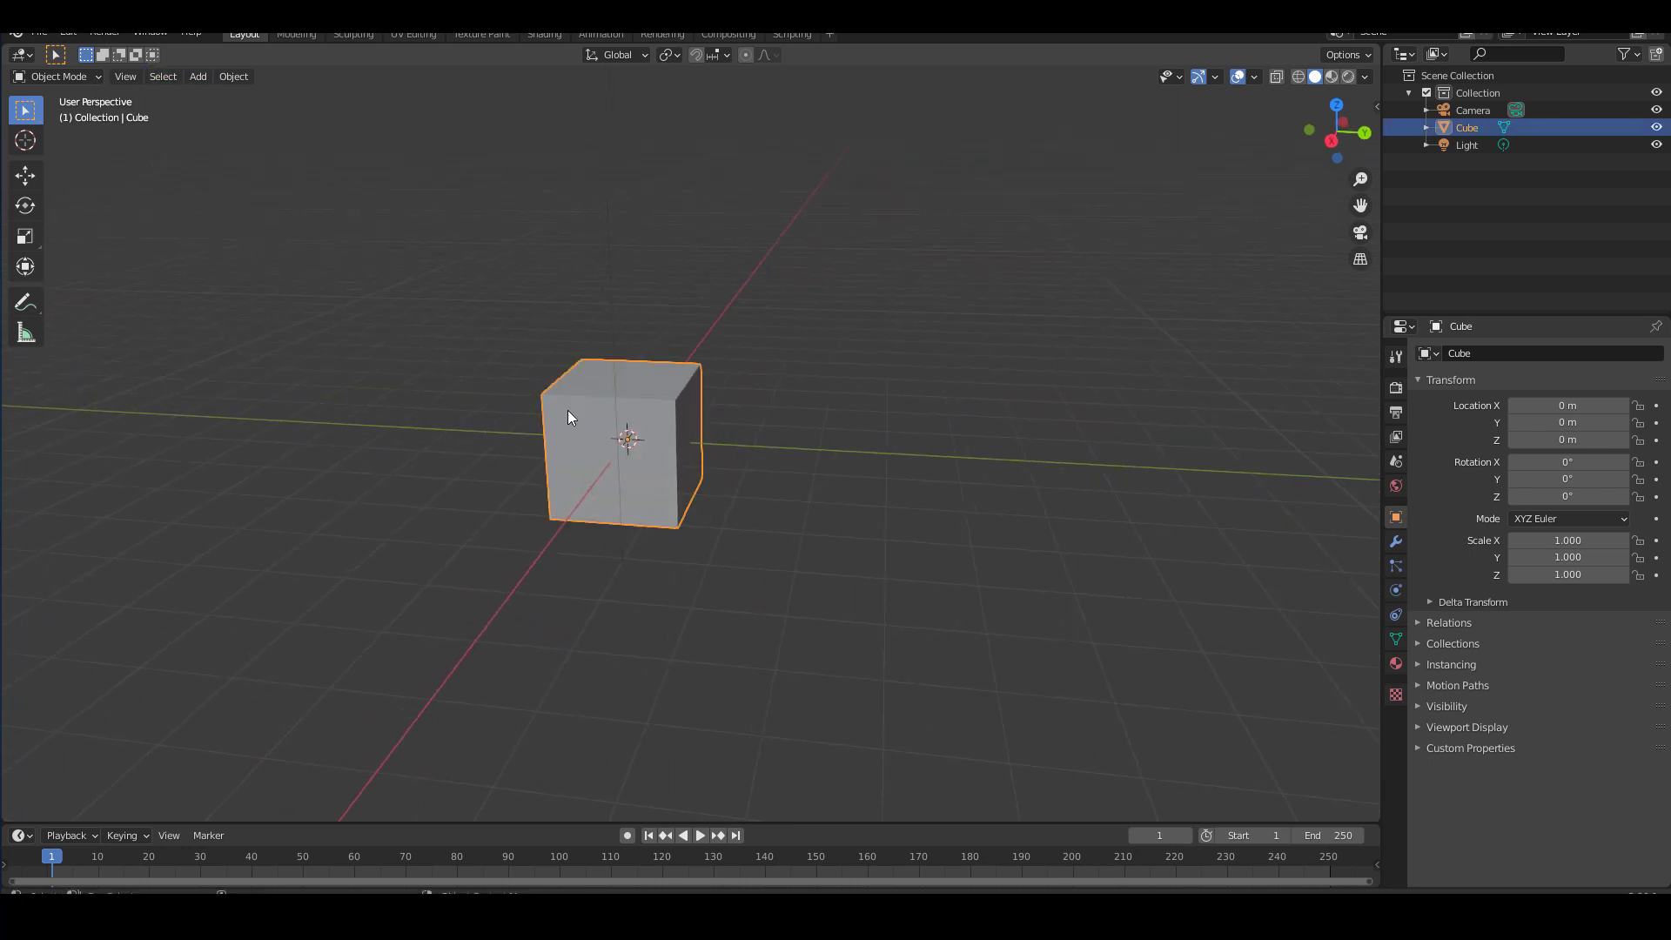
{"action": "key", "text": "Delete"}
- Import the Wavefront file helmet_low_new.OBJ from the helmet substance folder
{"action": "left_click", "coordinate": [38, 40]}
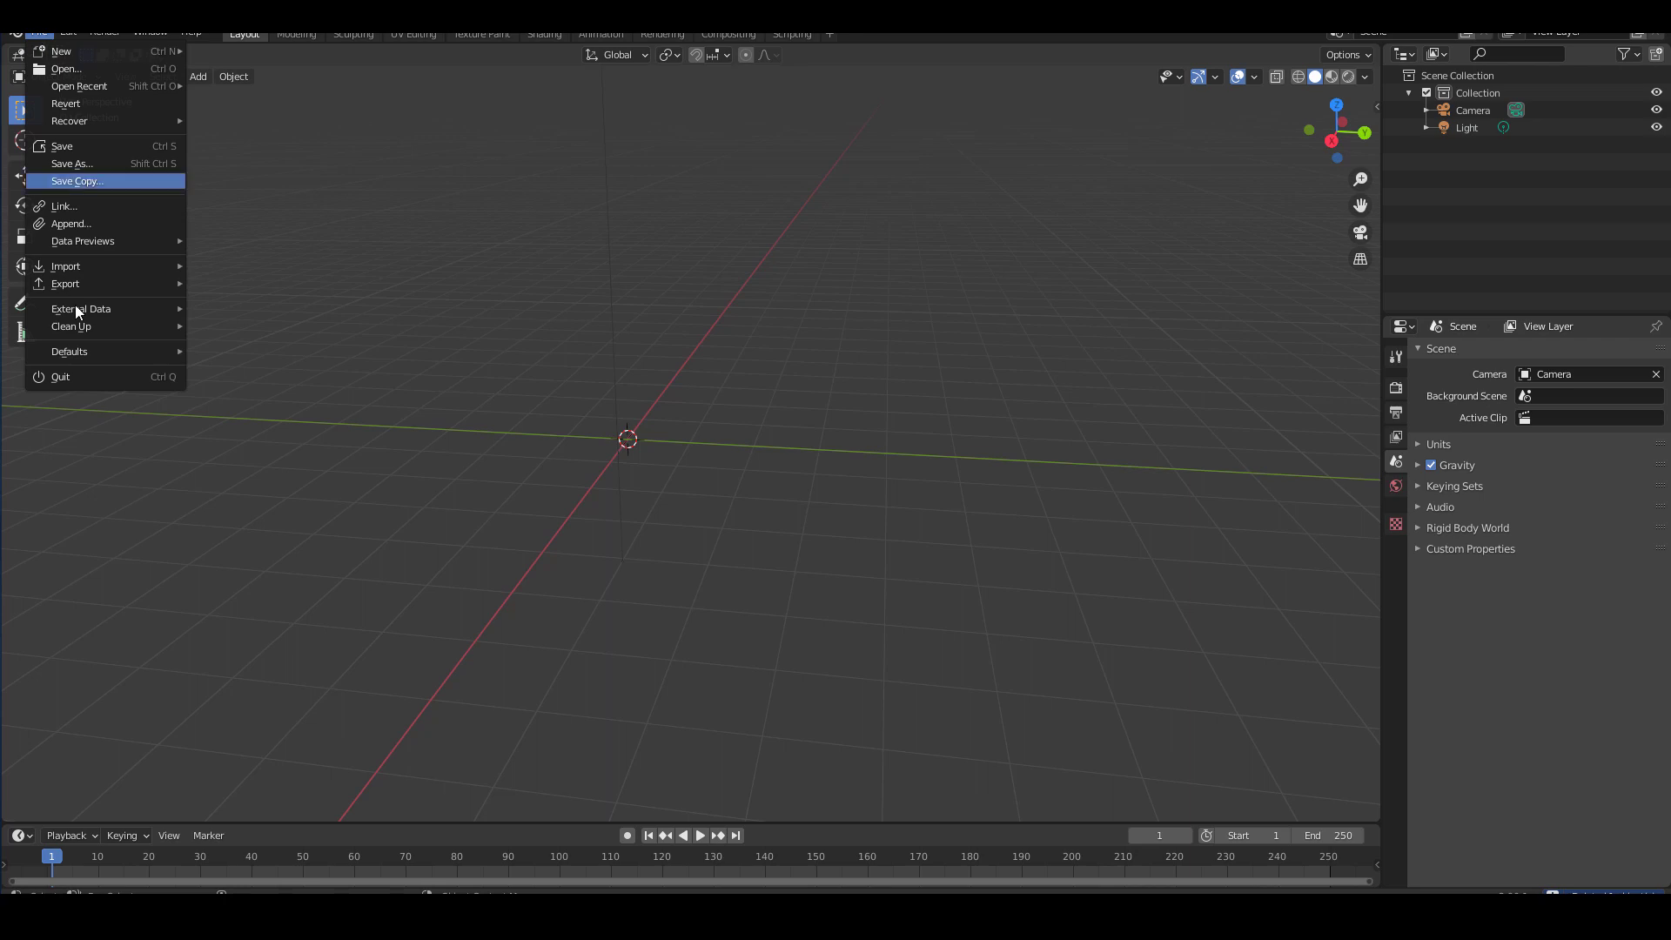
{"action": "mouse_move", "coordinate": [108, 267]}
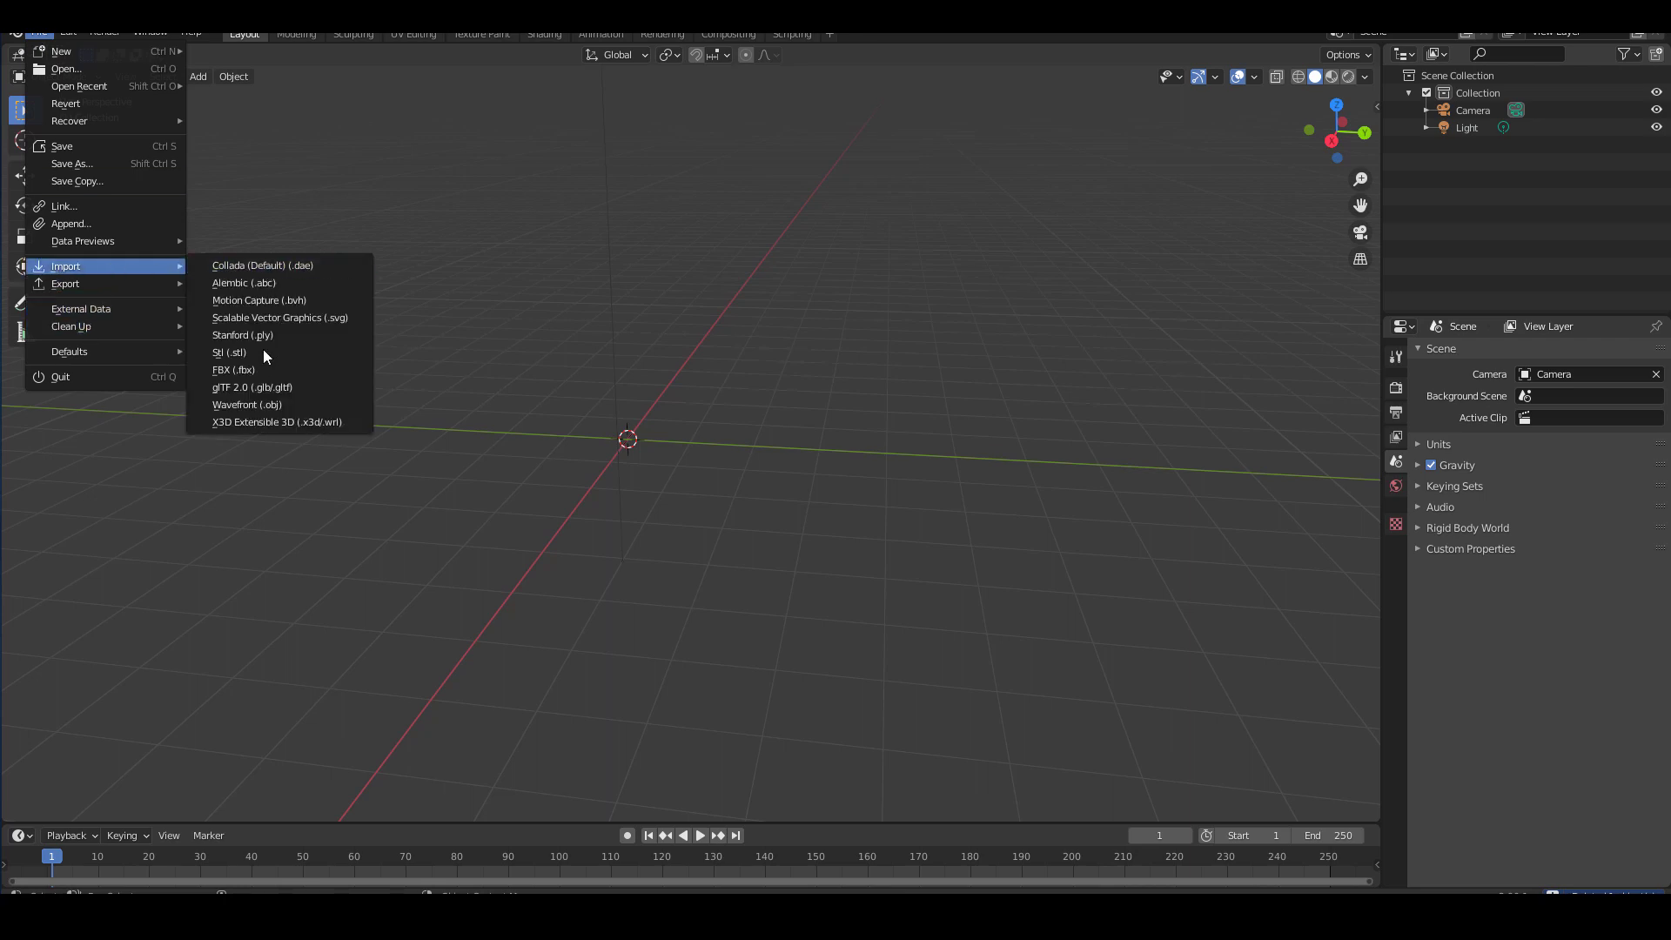
{"action": "left_click", "coordinate": [258, 406]}
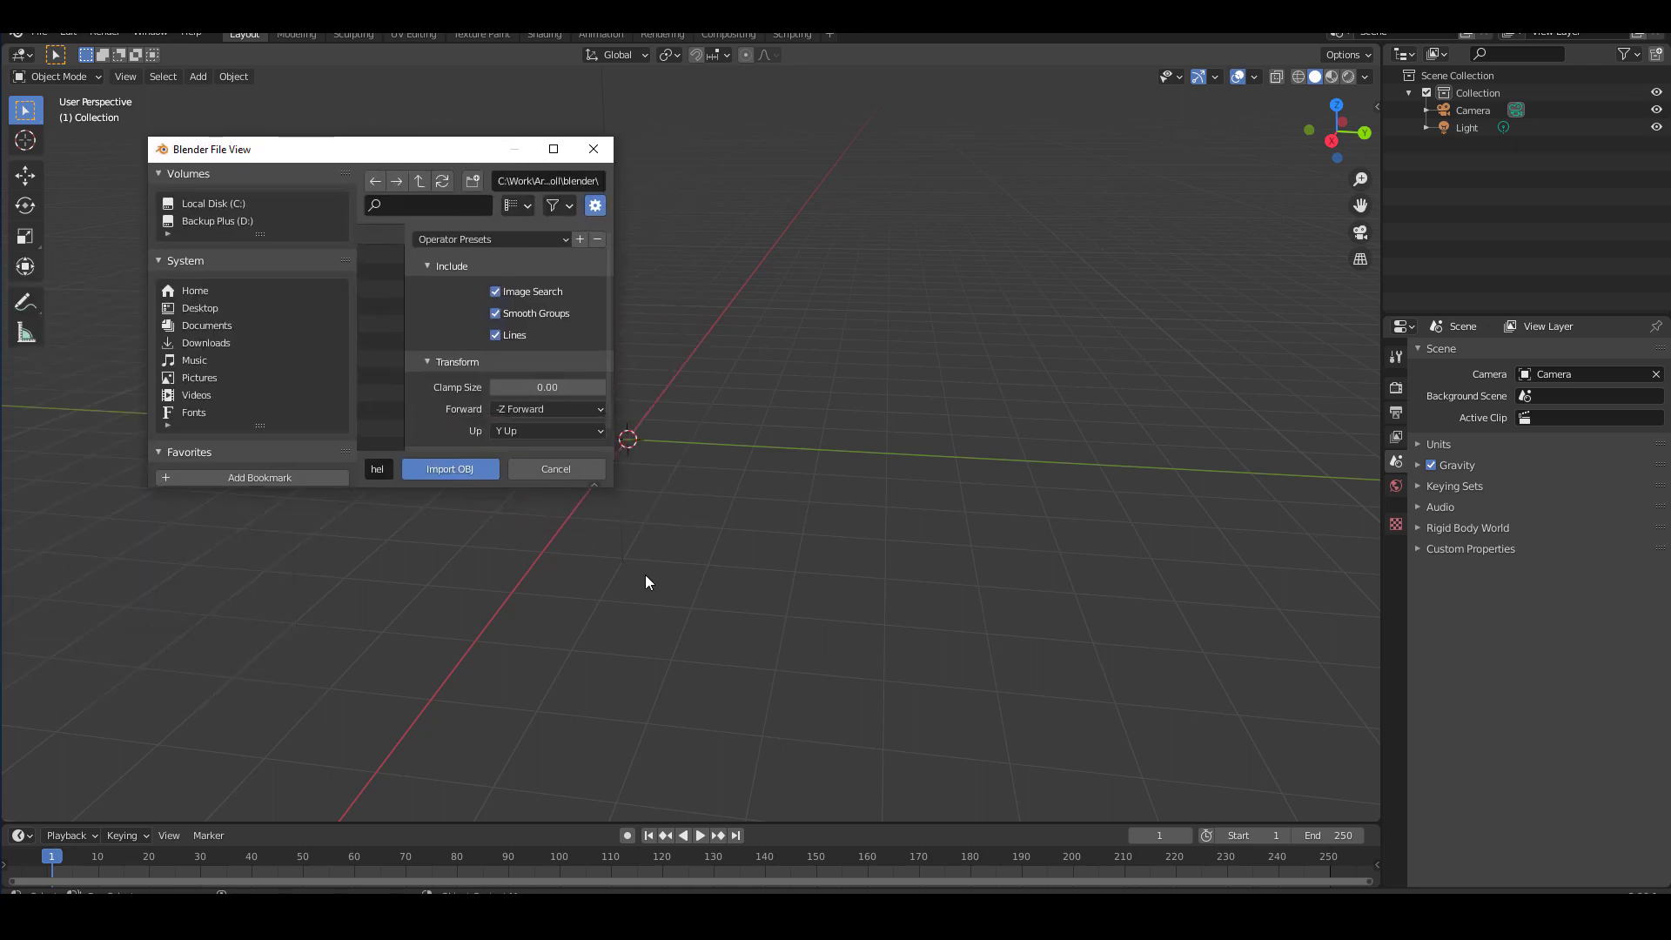
{"action": "left_click", "coordinate": [445, 351]}
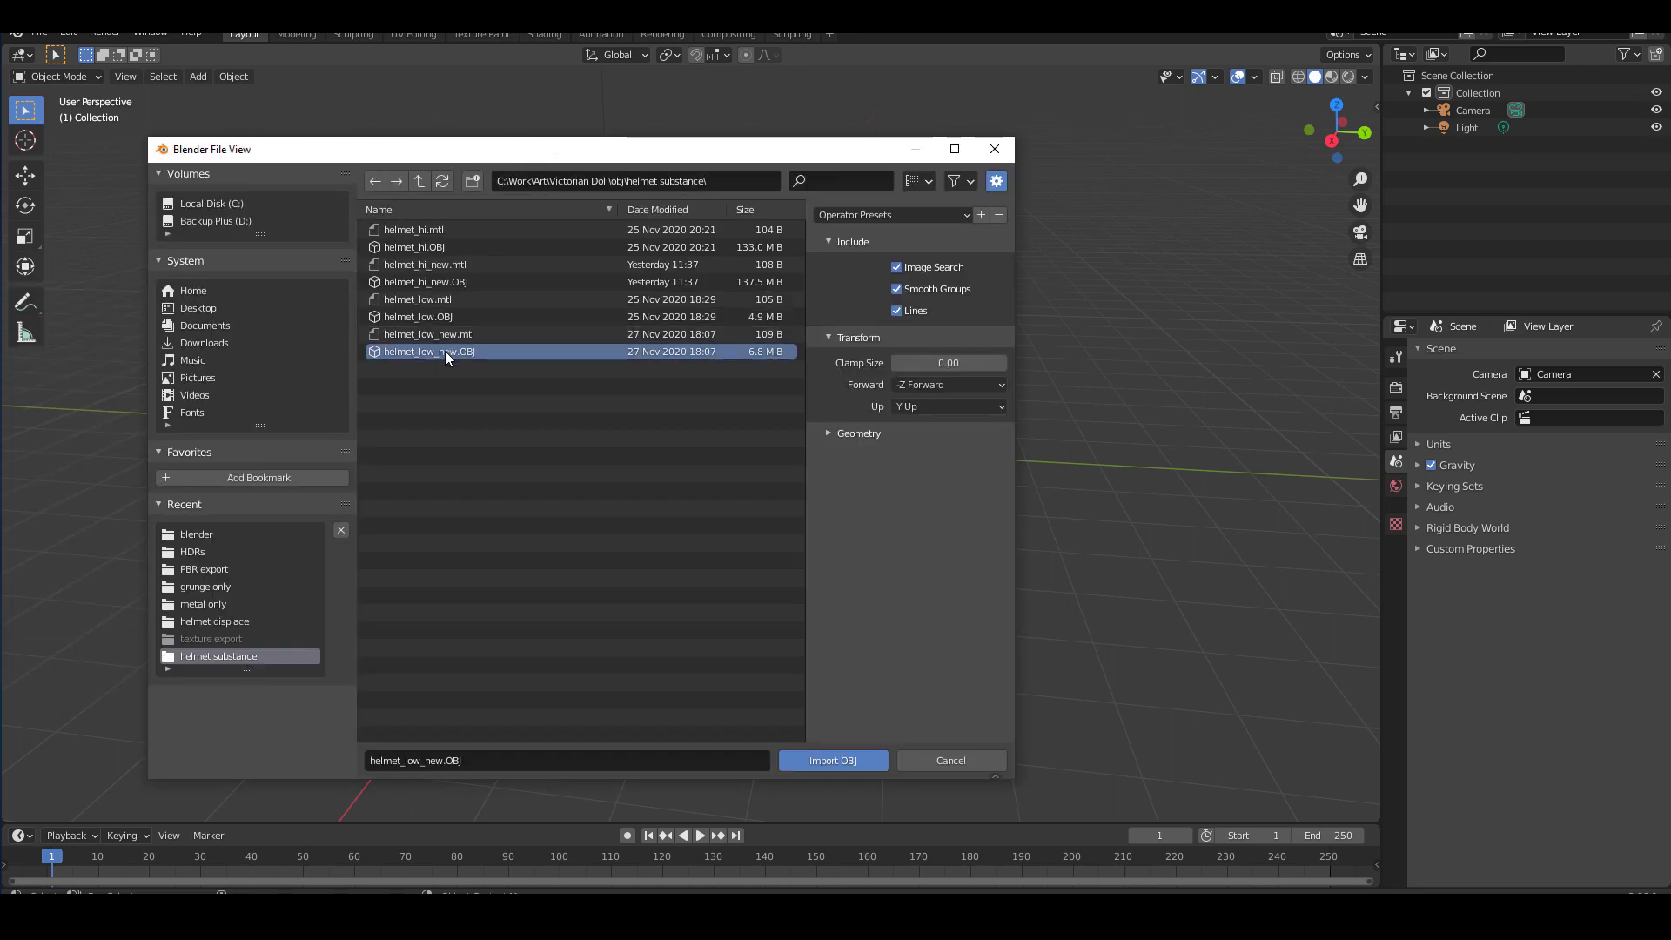
{"action": "left_click", "coordinate": [822, 761]}
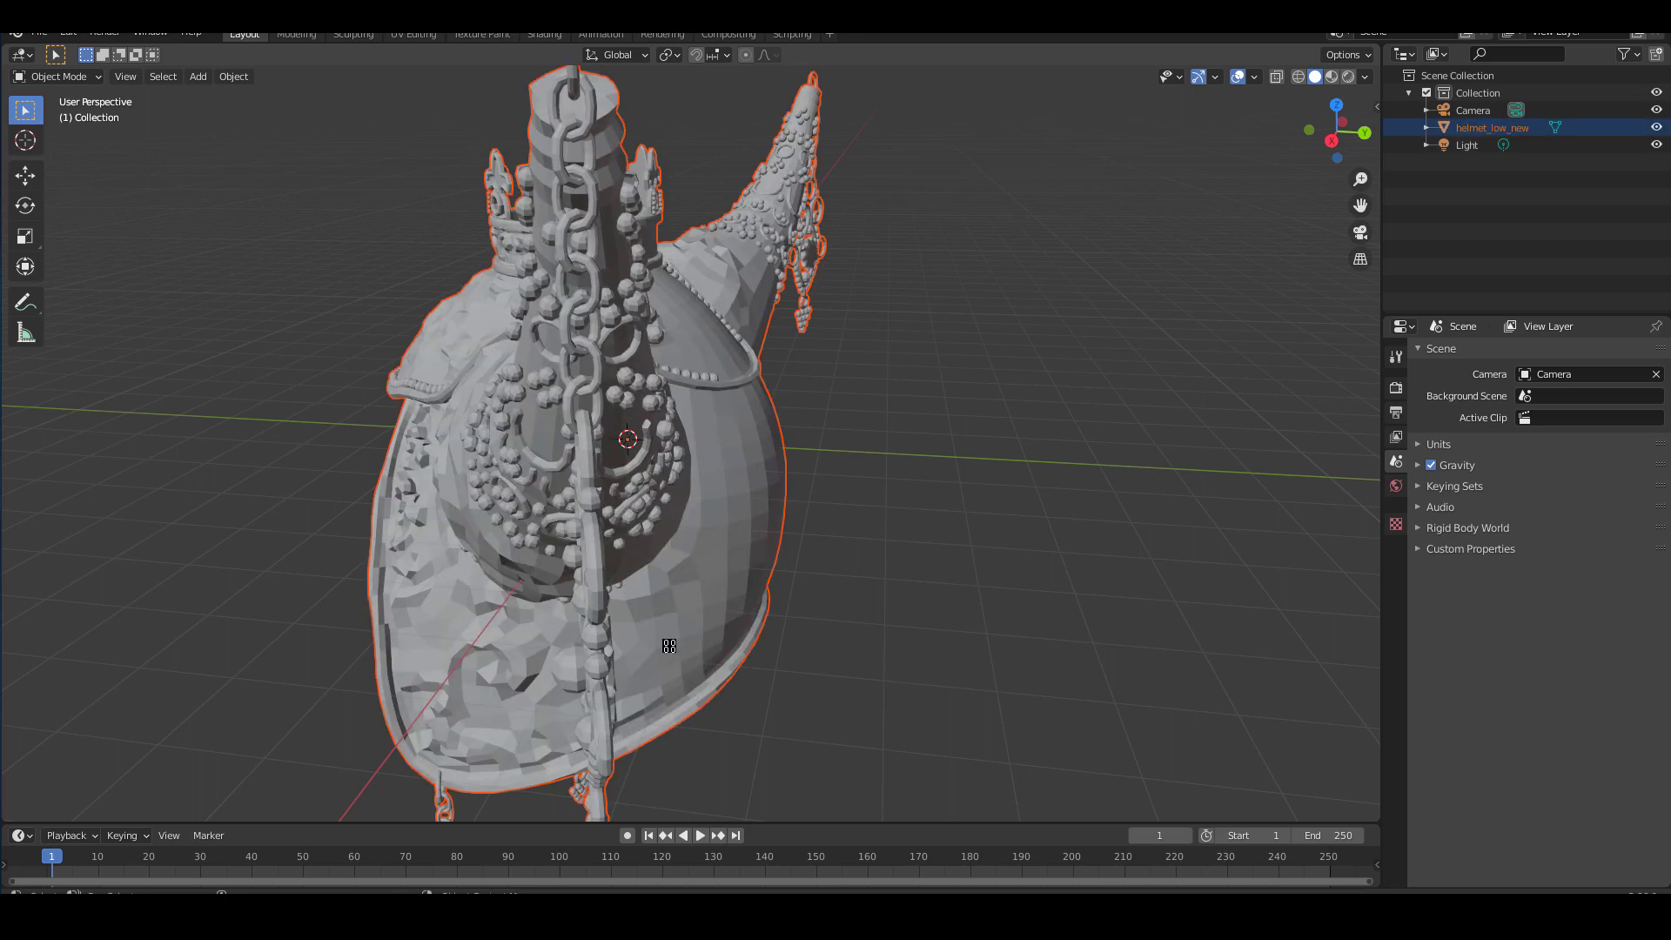
- Switch to the Shading workspace and set the 3D viewport to Rendered shading
{"action": "middle_click_drag", "start_coordinate": [566, 631], "coordinate": [984, 526]}
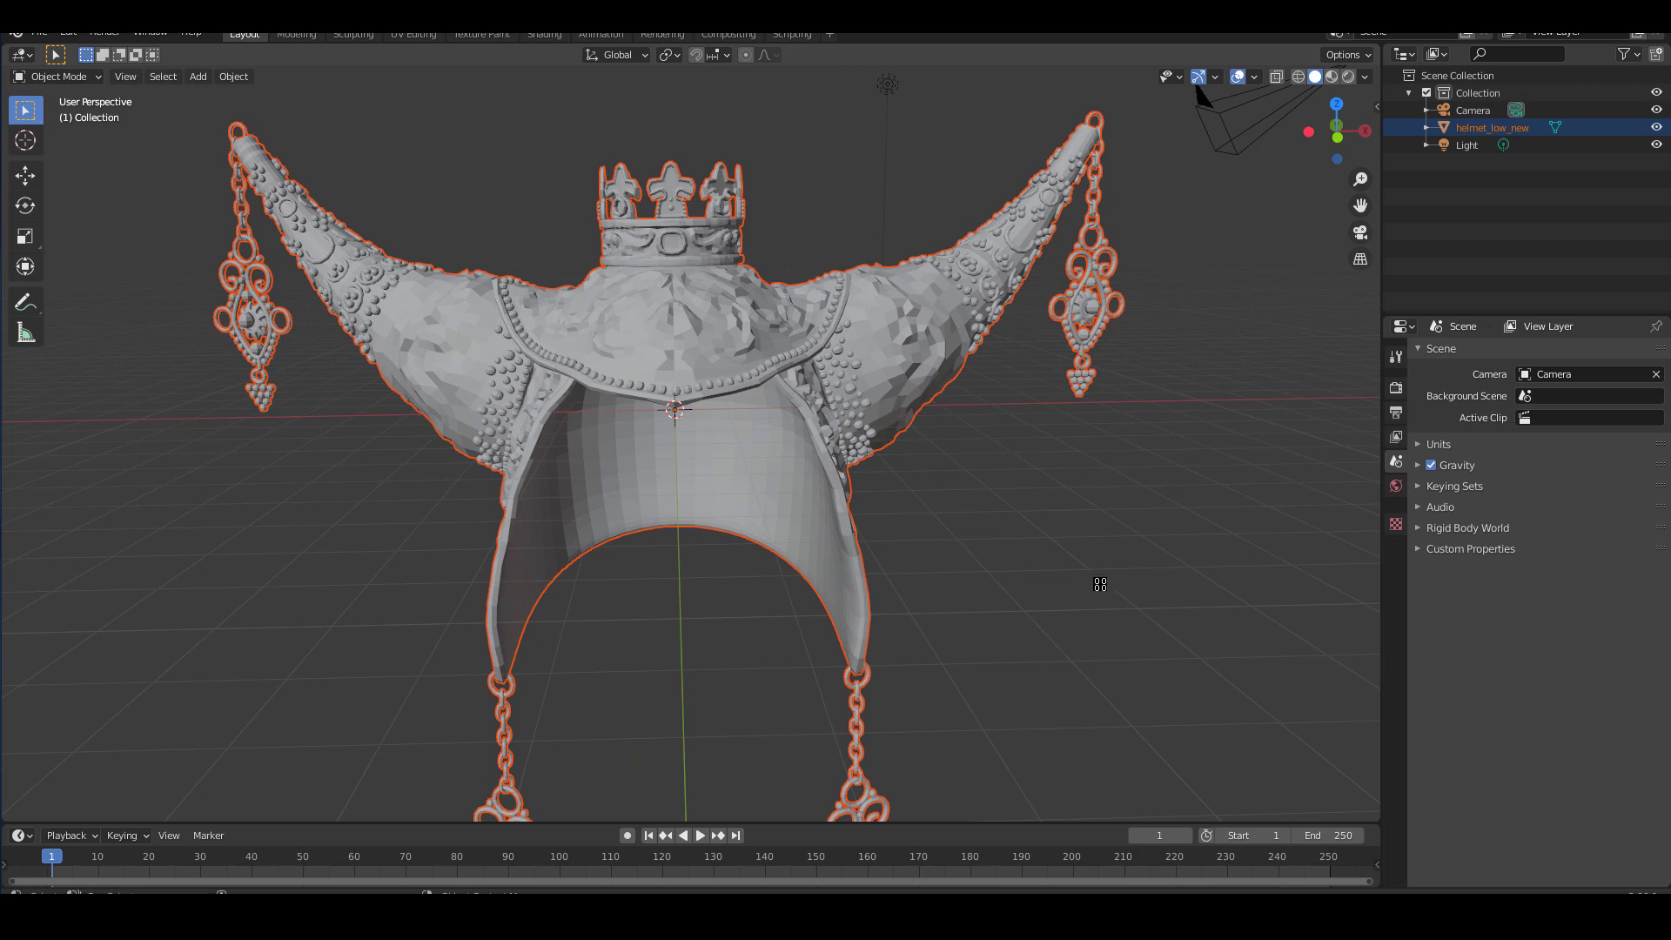
{"action": "scroll", "coordinate": [1100, 584], "scroll_direction": "down", "scroll_amount": 4}
{"action": "middle_click_drag", "start_coordinate": [919, 551], "coordinate": [812, 467], "text": "shift"}
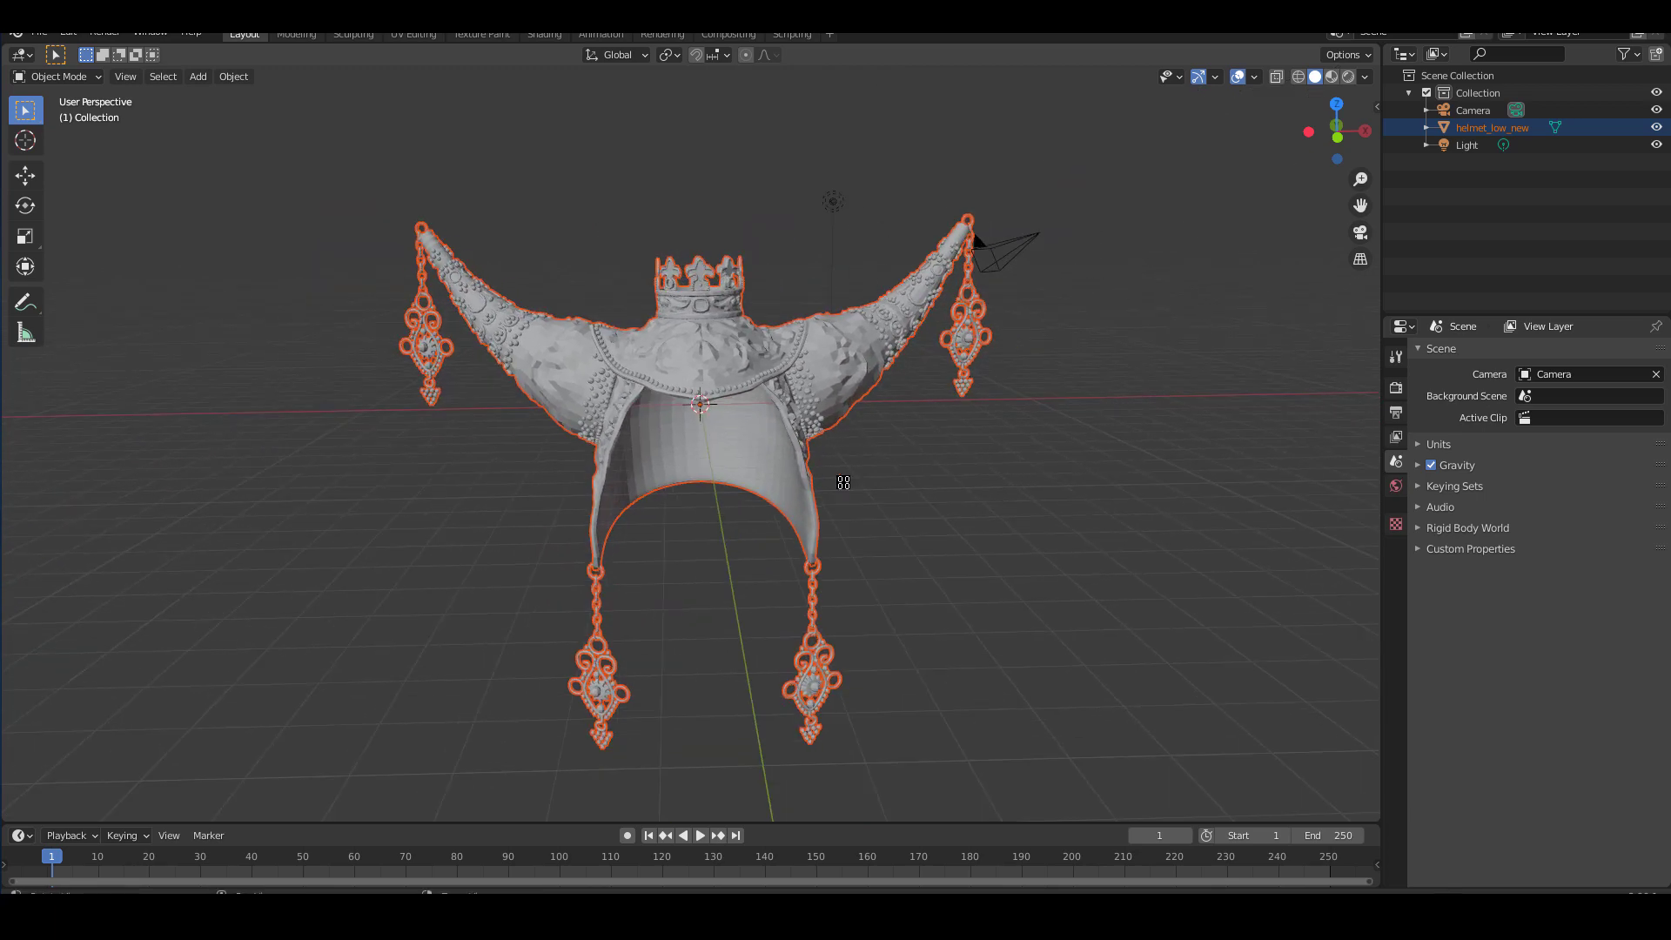
{"action": "scroll", "coordinate": [887, 514], "scroll_direction": "up", "scroll_amount": 3}
{"action": "middle_click_drag", "start_coordinate": [921, 534], "coordinate": [905, 533]}
{"action": "scroll", "coordinate": [925, 510], "scroll_direction": "up", "scroll_amount": 3}
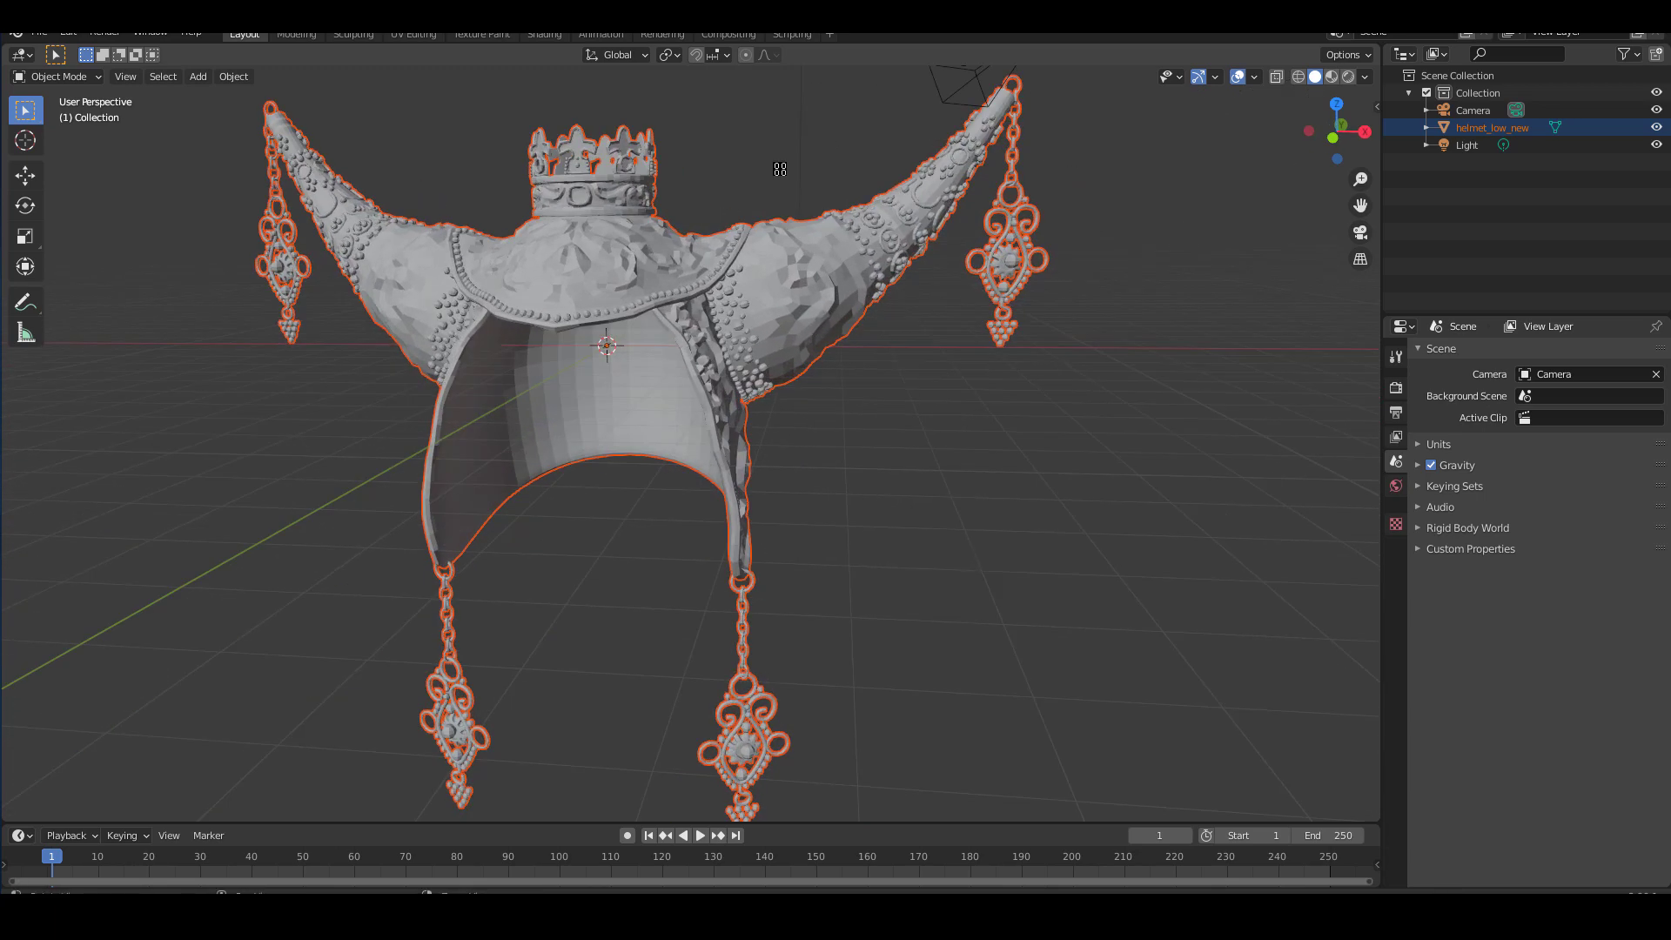
{"action": "left_click", "coordinate": [545, 35]}
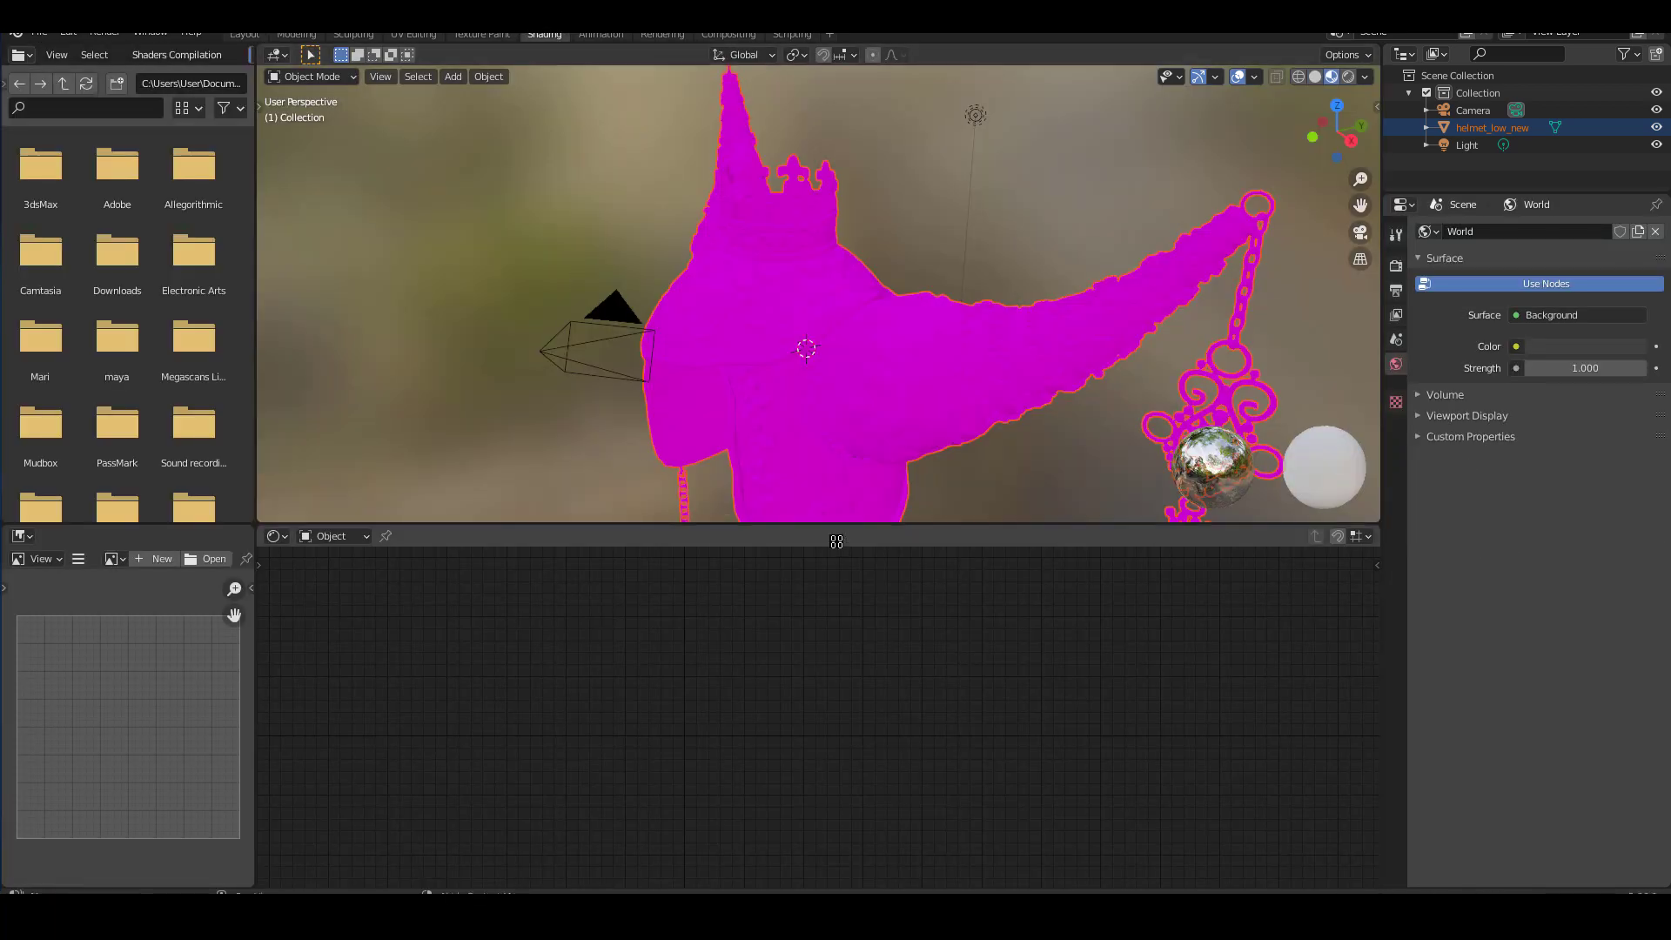
{"action": "middle_click_drag", "start_coordinate": [909, 446], "coordinate": [935, 354]}
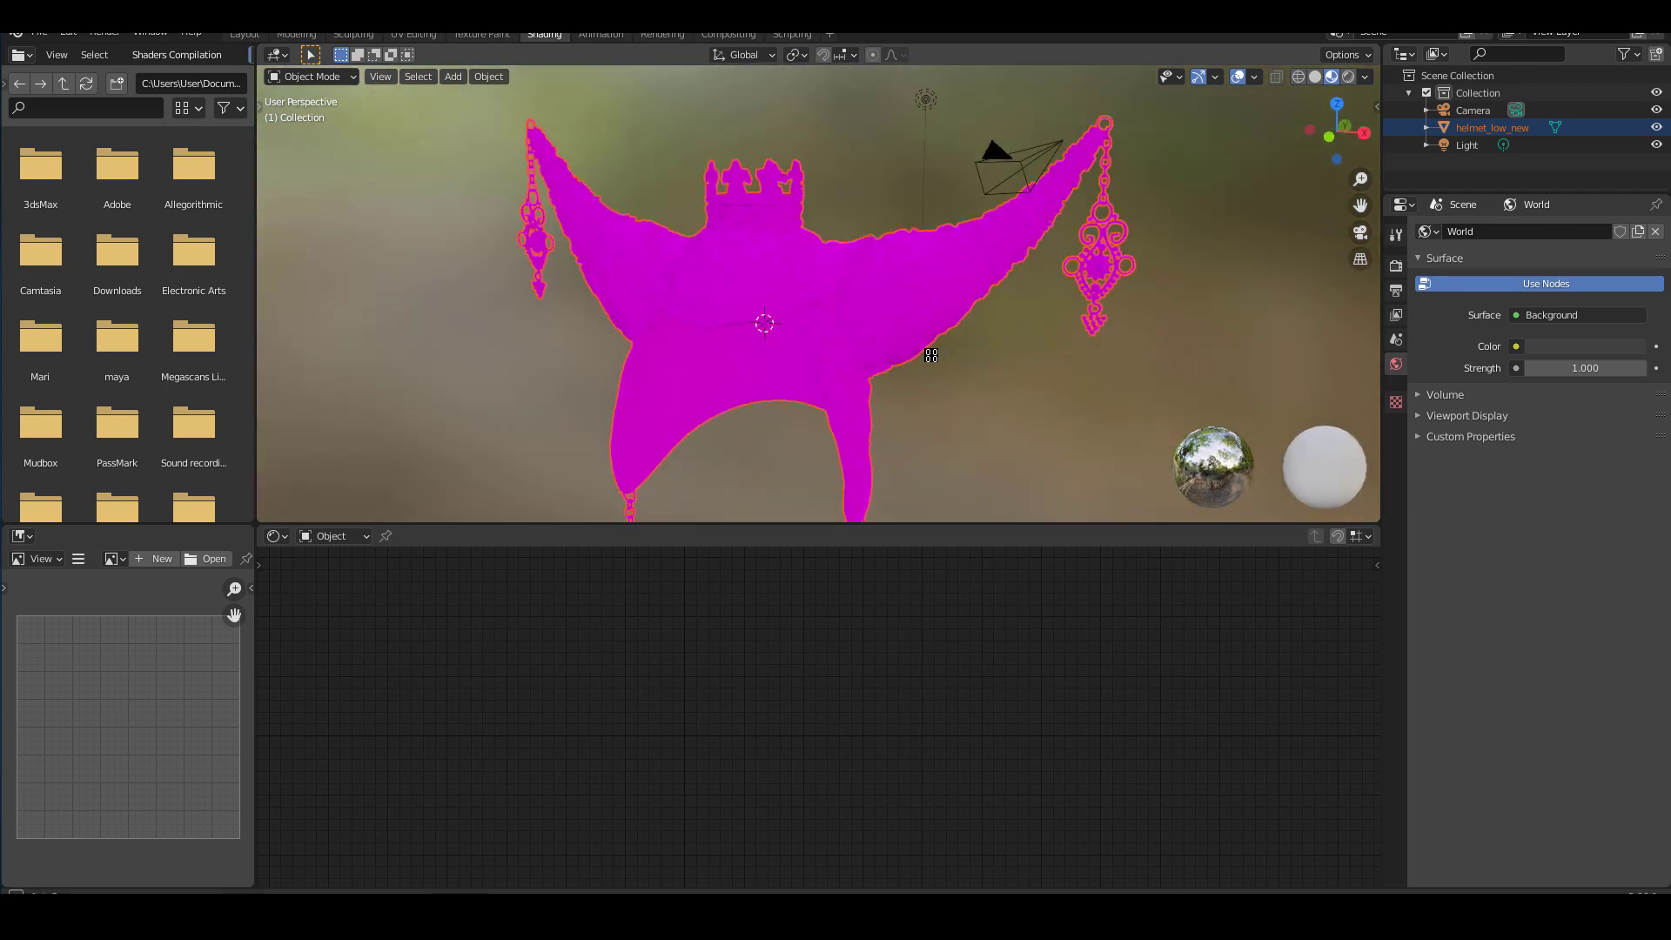
{"action": "left_click", "coordinate": [1348, 80]}
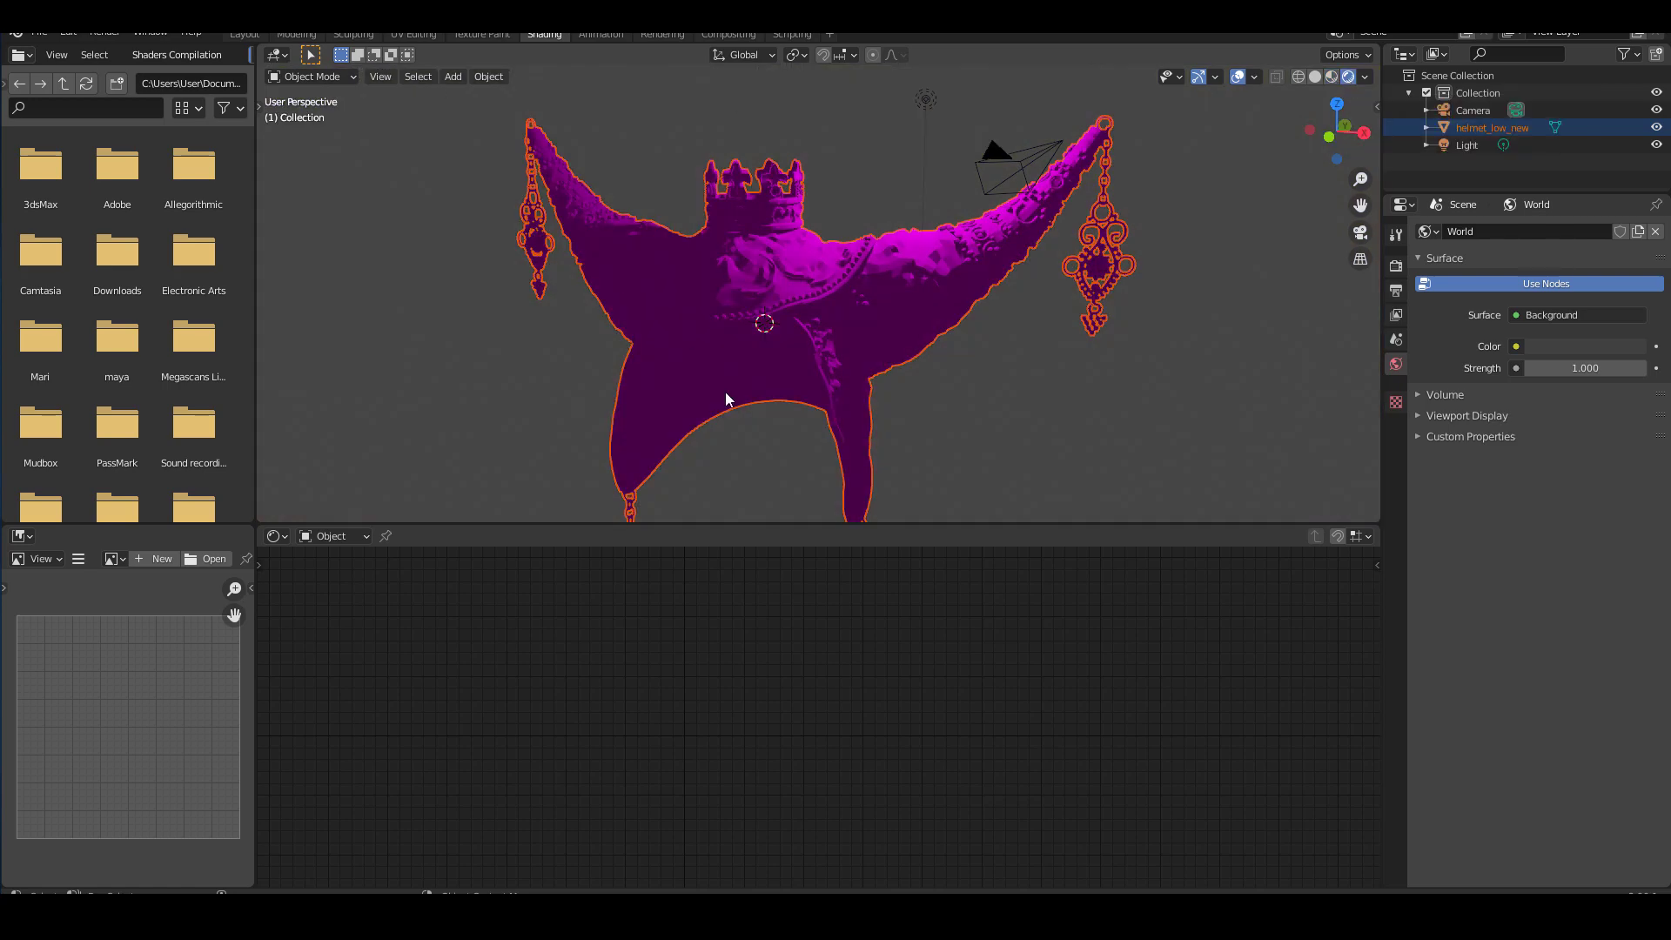
- Switch the shader editor to the World node tree and frame its Background and World Output nodes
{"action": "middle_click_drag", "start_coordinate": [961, 413], "coordinate": [952, 410], "text": "shift"}
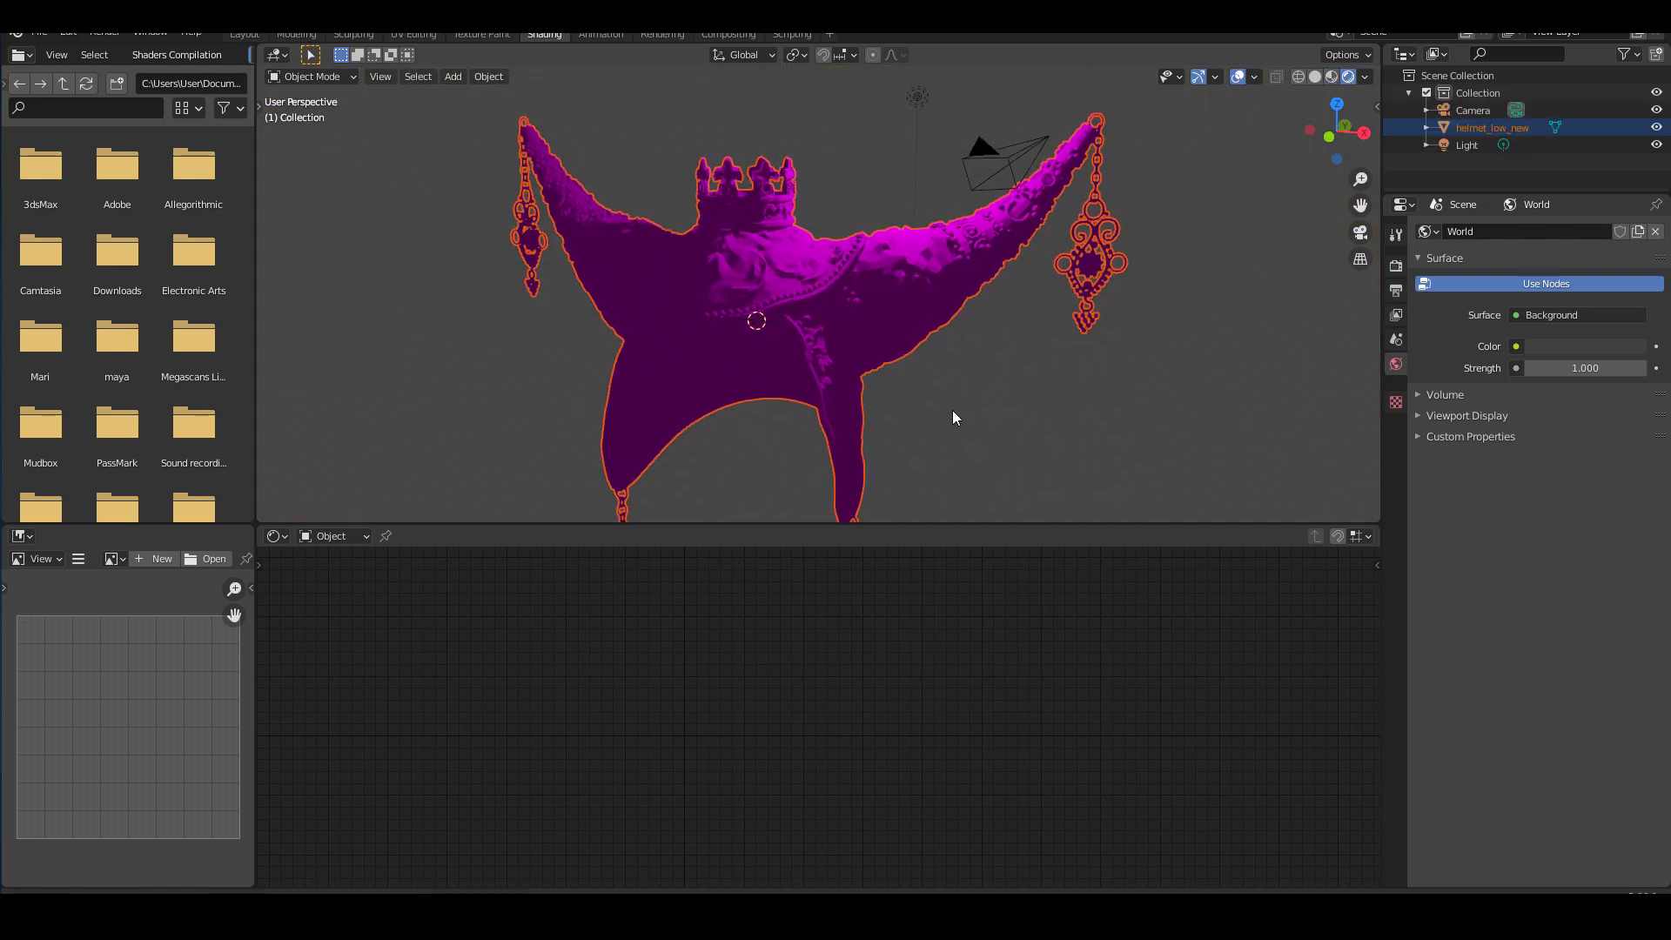
{"action": "left_click", "coordinate": [363, 539]}
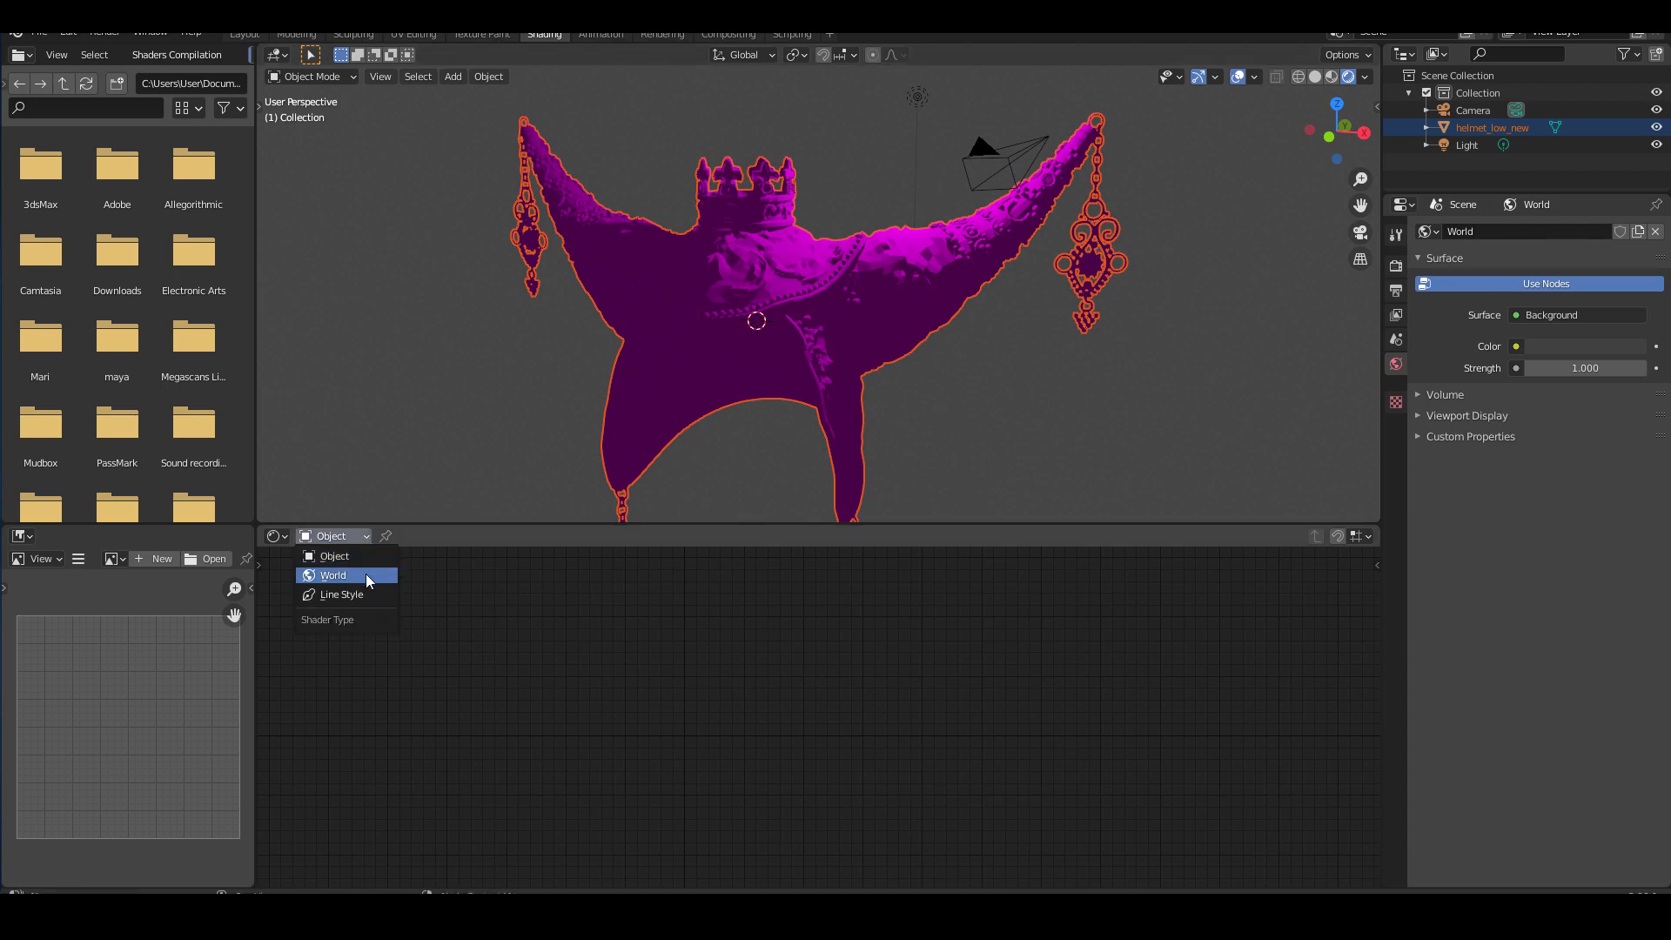
{"action": "left_click", "coordinate": [366, 576]}
{"action": "middle_click_drag", "start_coordinate": [766, 664], "coordinate": [744, 738]}
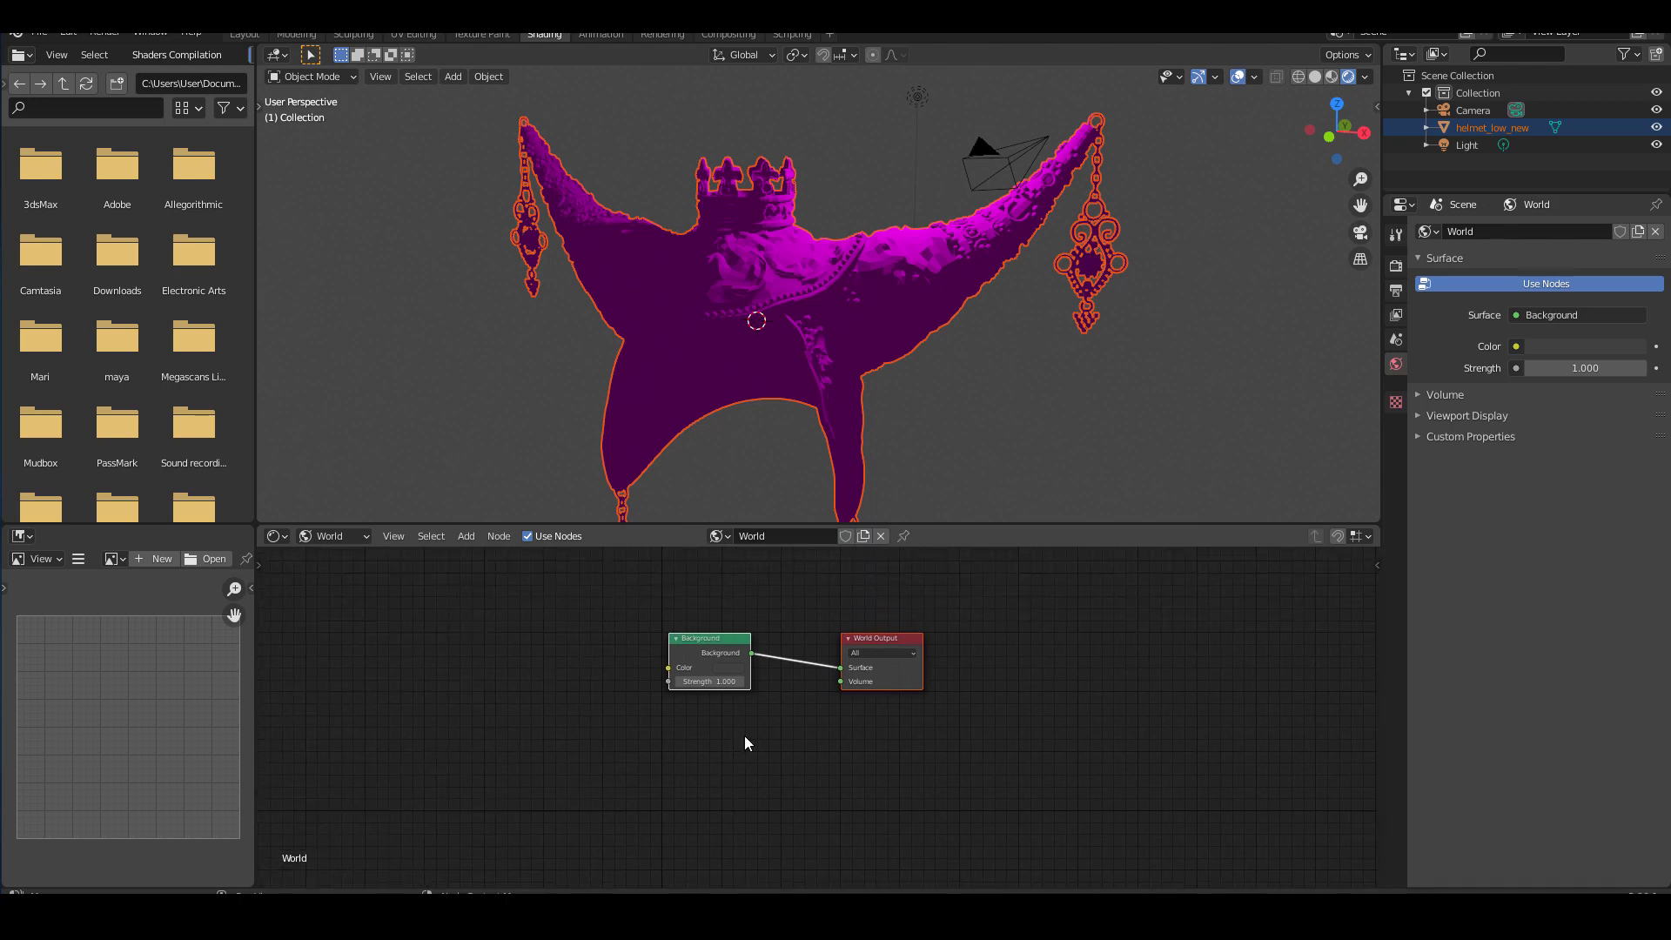
{"action": "scroll", "coordinate": [745, 729], "scroll_direction": "up", "scroll_amount": 2}
{"action": "left_click_drag", "start_coordinate": [723, 624], "coordinate": [709, 628]}
{"action": "left_click", "coordinate": [724, 740]}
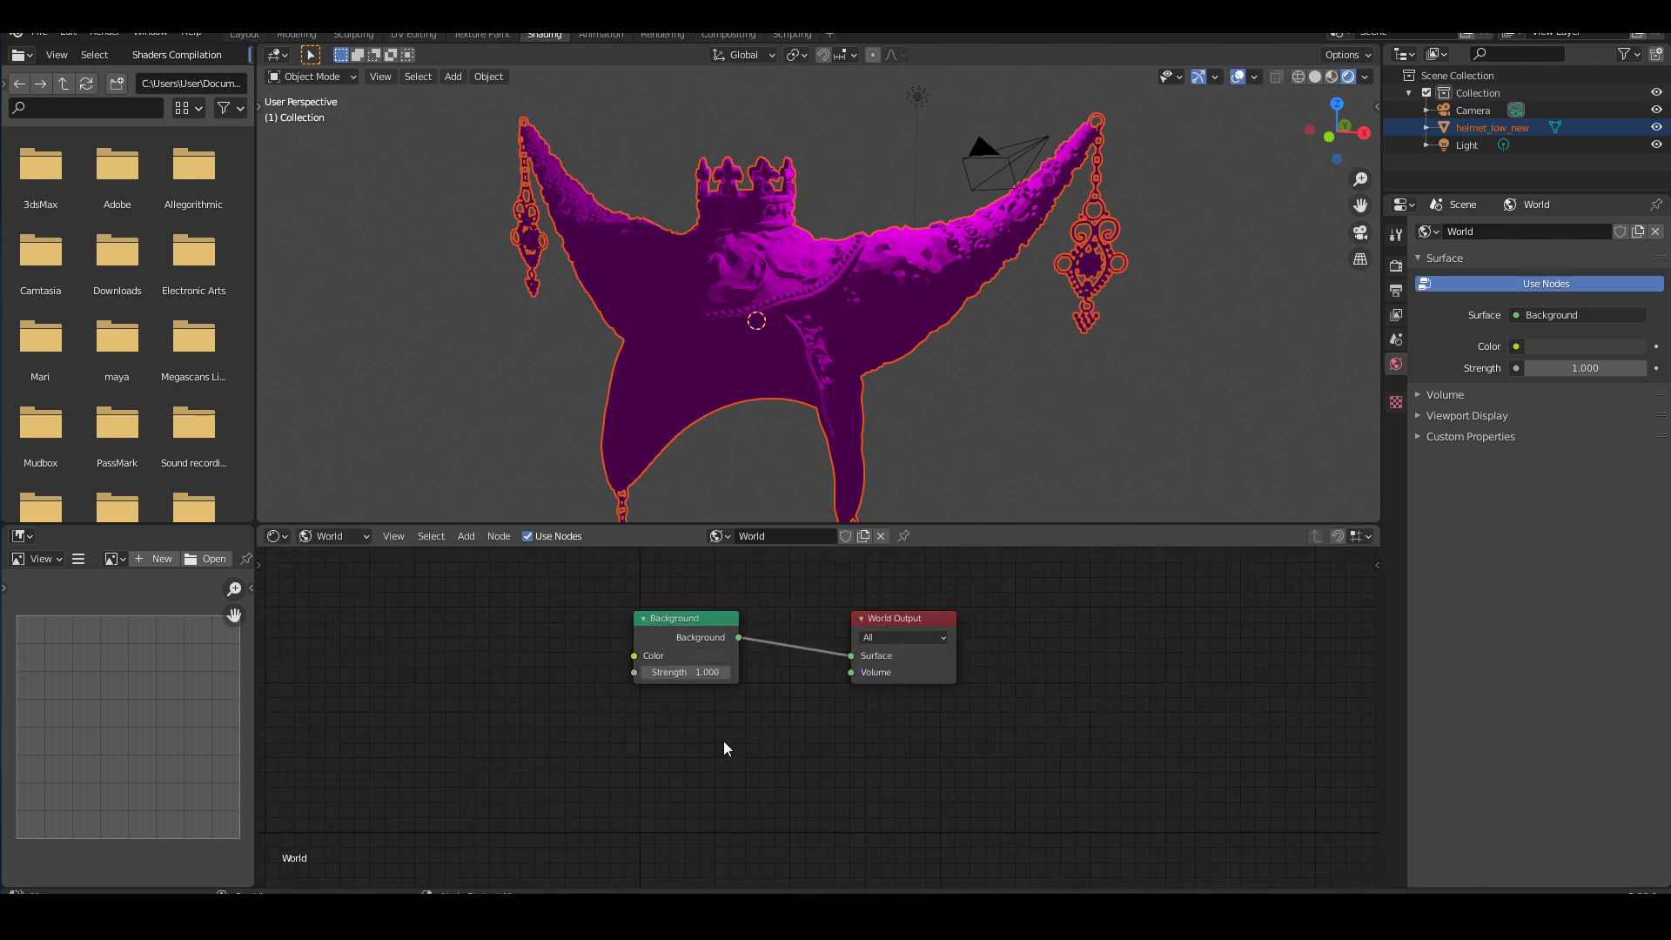
- Add an Environment Texture node and connect its Color output to the World Output's Surface input
{"action": "key", "text": "shift+a"}
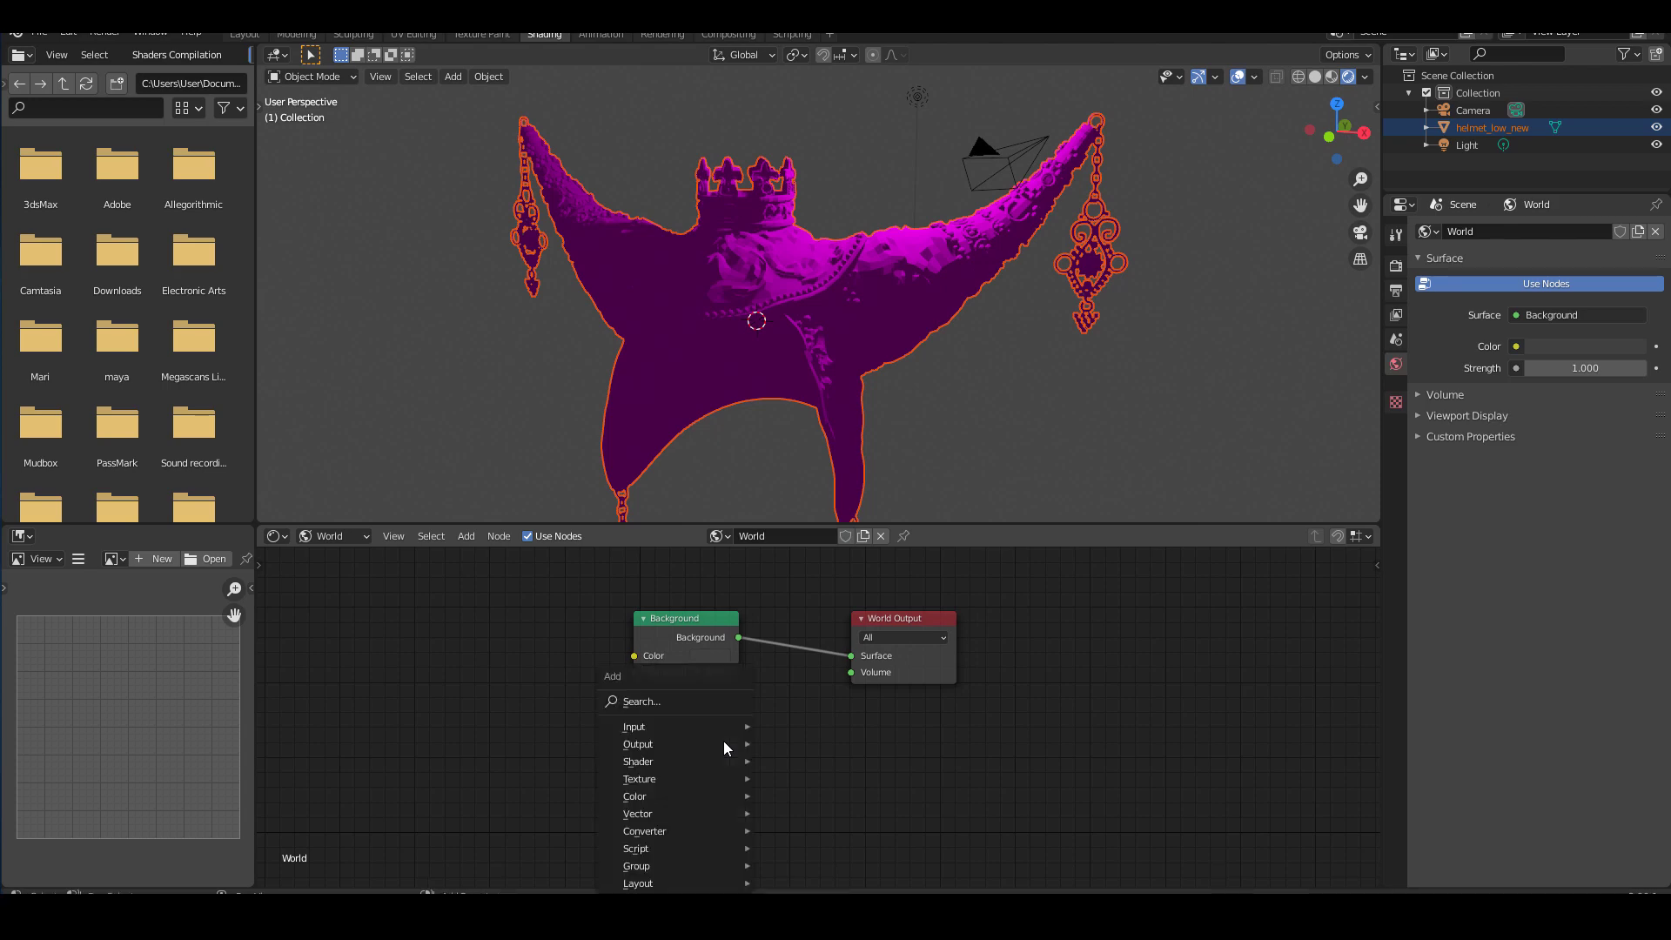
{"action": "mouse_move", "coordinate": [722, 786]}
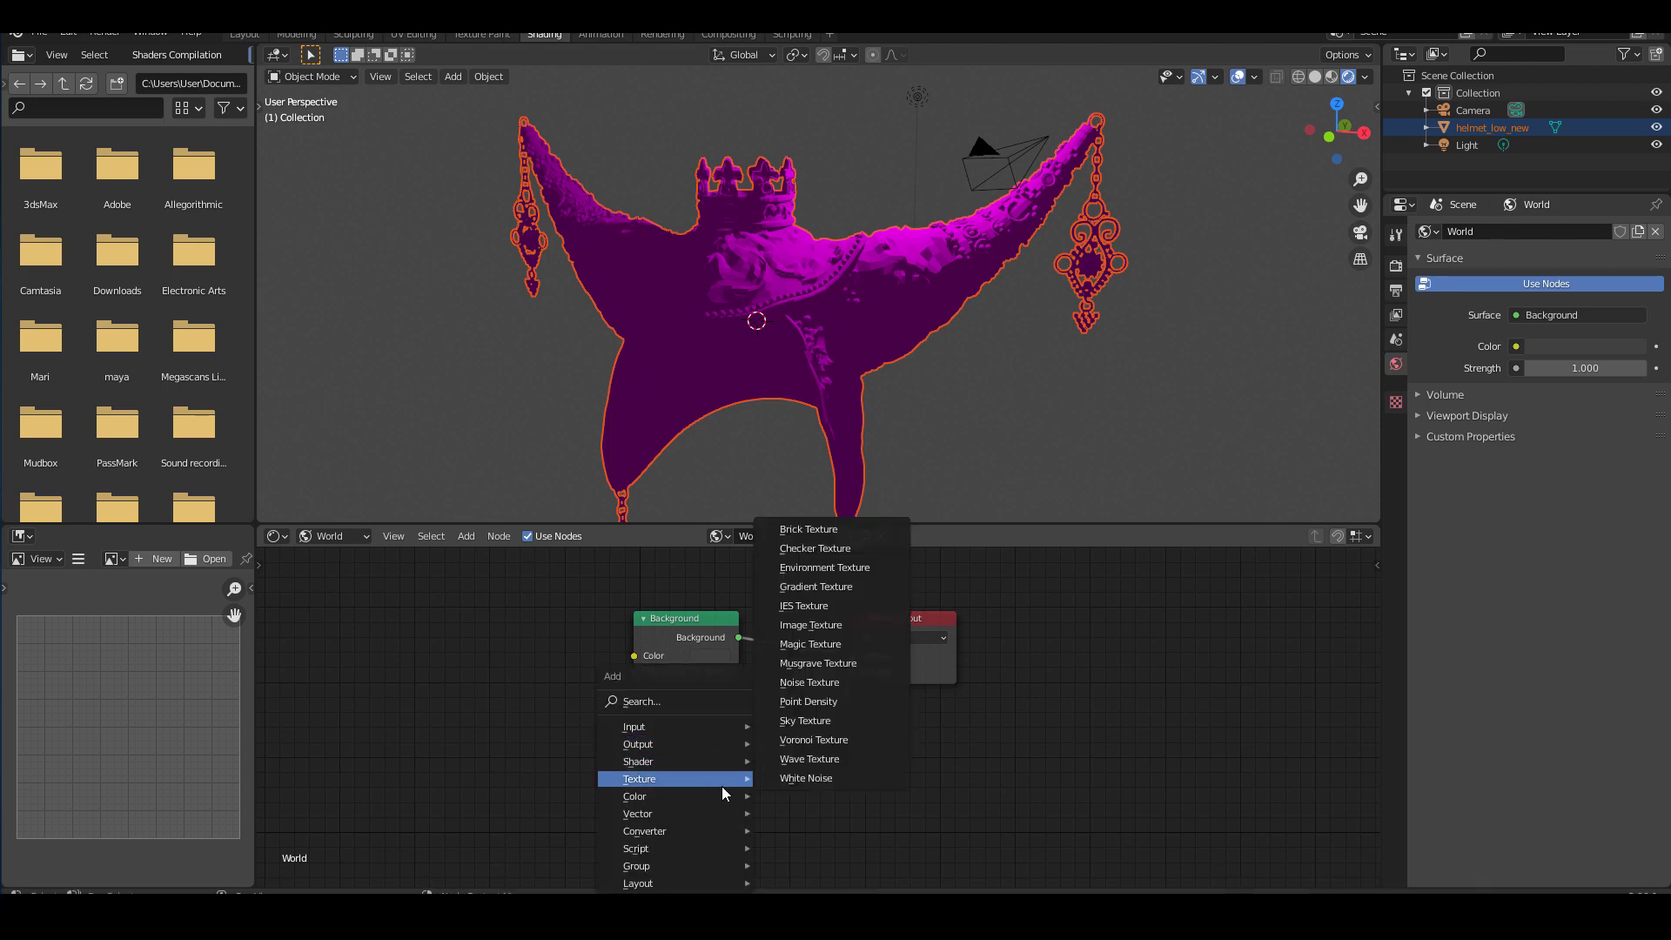
{"action": "left_click", "coordinate": [827, 567]}
{"action": "left_click", "coordinate": [478, 721]}
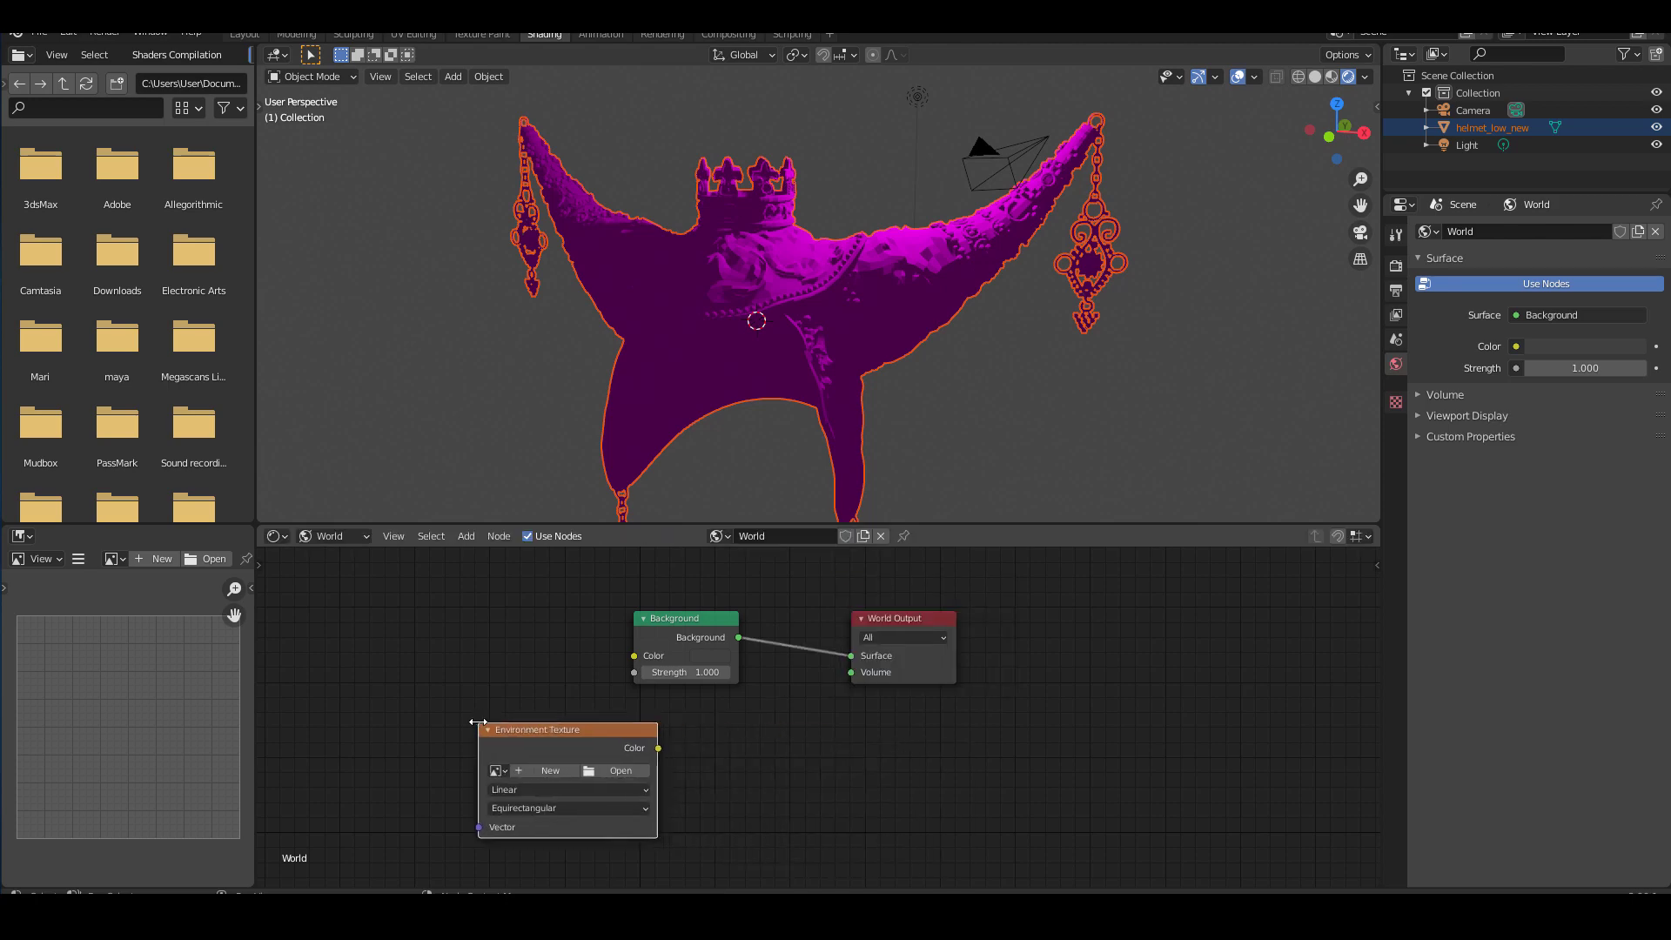
{"action": "left_click_drag", "start_coordinate": [659, 748], "coordinate": [855, 657]}
- Delete the Background node and load carpentry_shop_02_4k.hdr into the Environment Texture node
{"action": "left_click_drag", "start_coordinate": [715, 633], "coordinate": [601, 613]}
{"action": "key", "text": "x"}
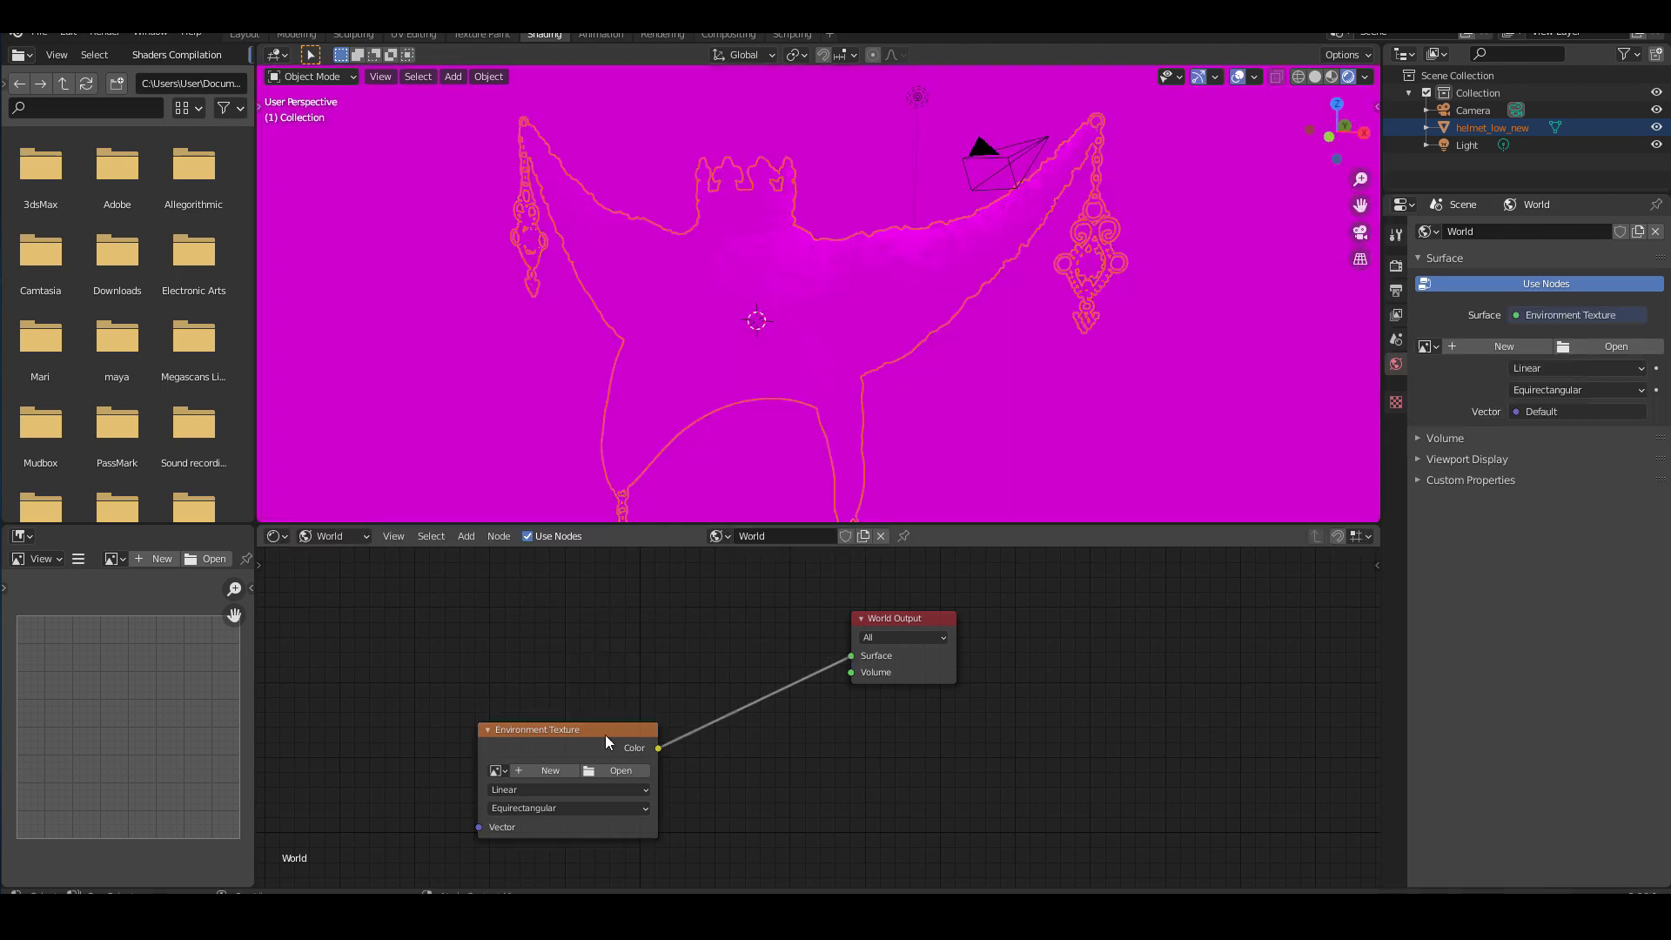
{"action": "left_click_drag", "start_coordinate": [604, 733], "coordinate": [528, 679]}
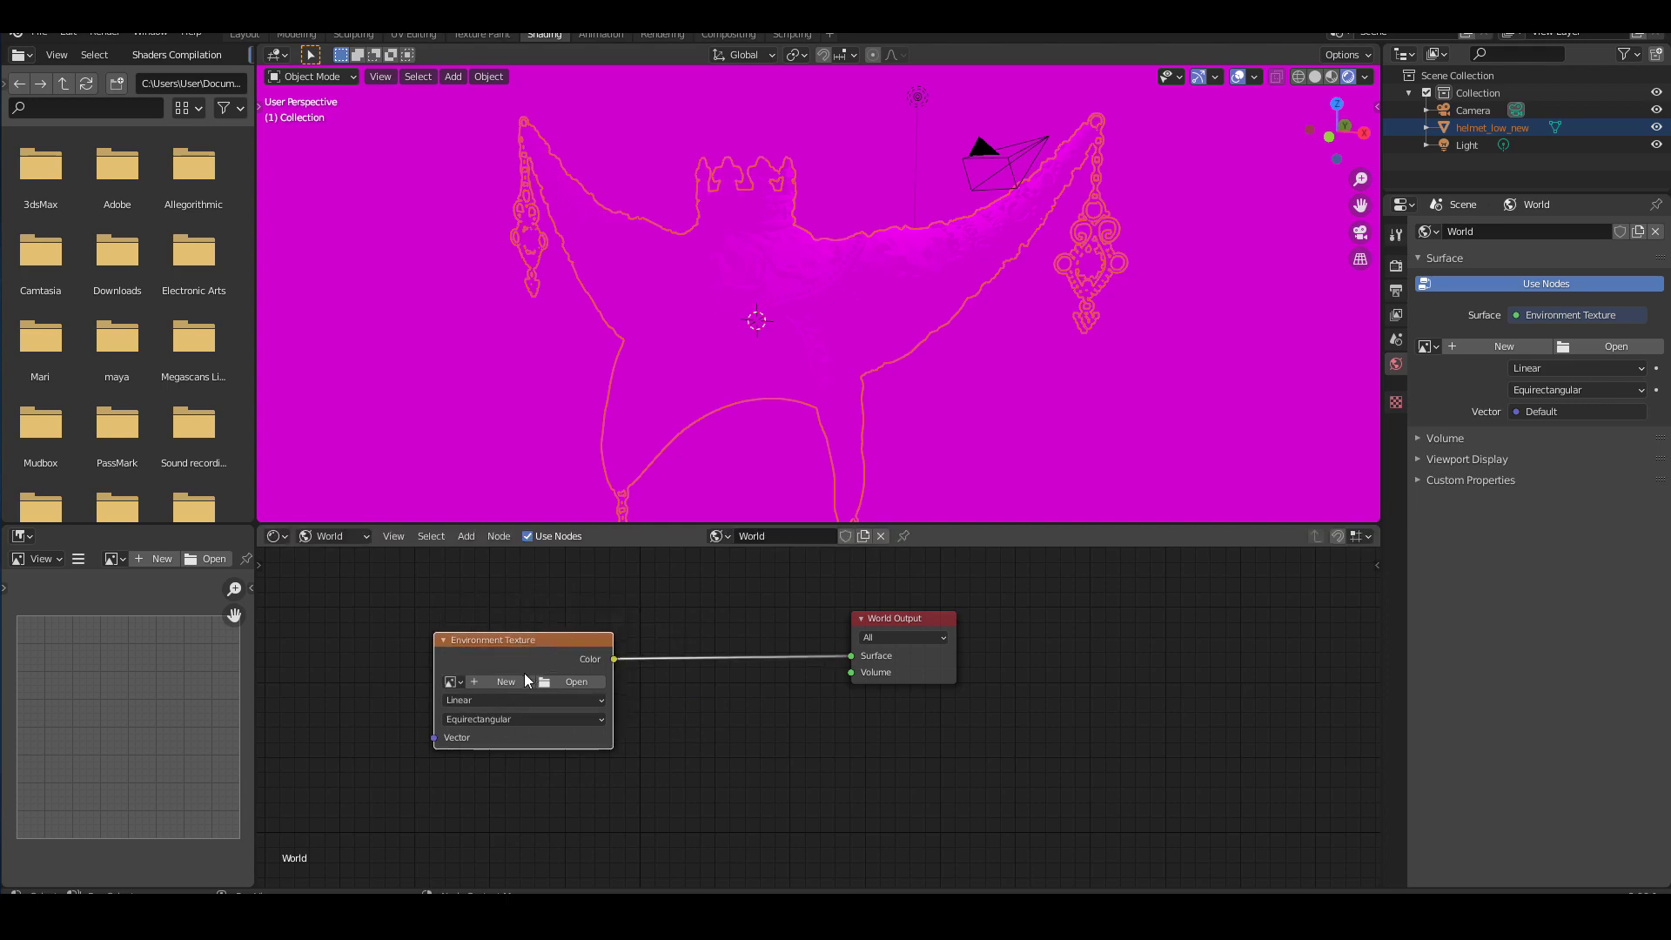
{"action": "left_click", "coordinate": [565, 680]}
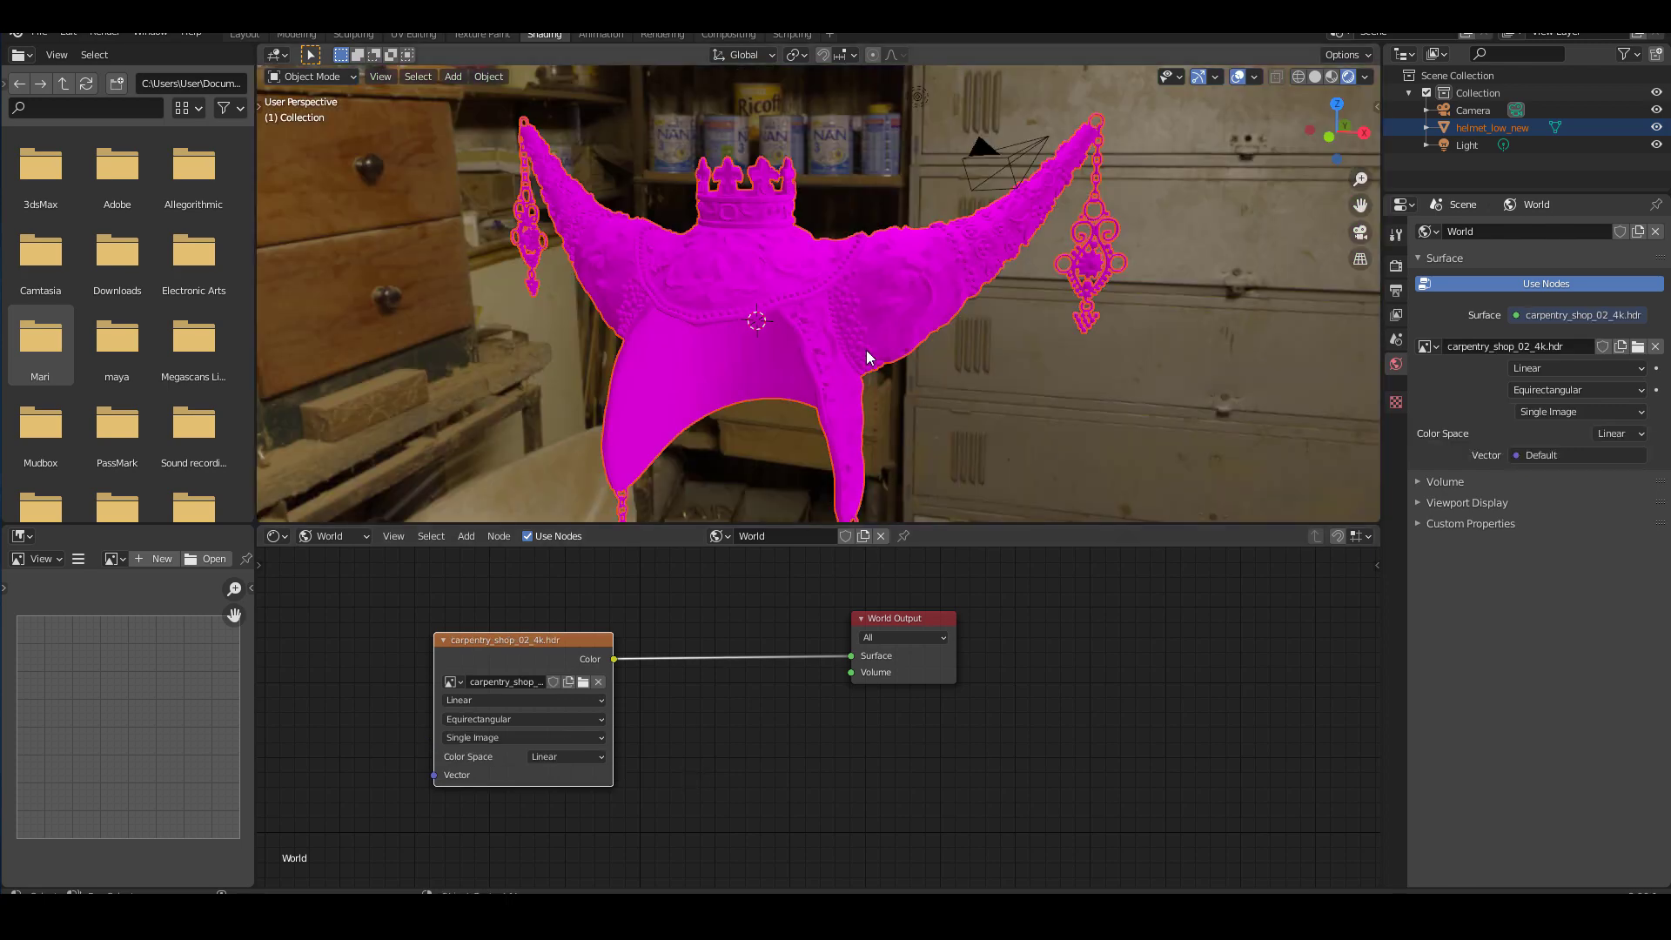
- Select the helmet and switch the shader editor to its Object material, defaultMat
{"action": "left_click", "coordinate": [867, 350]}
{"action": "middle_click_drag", "start_coordinate": [867, 351], "coordinate": [880, 355]}
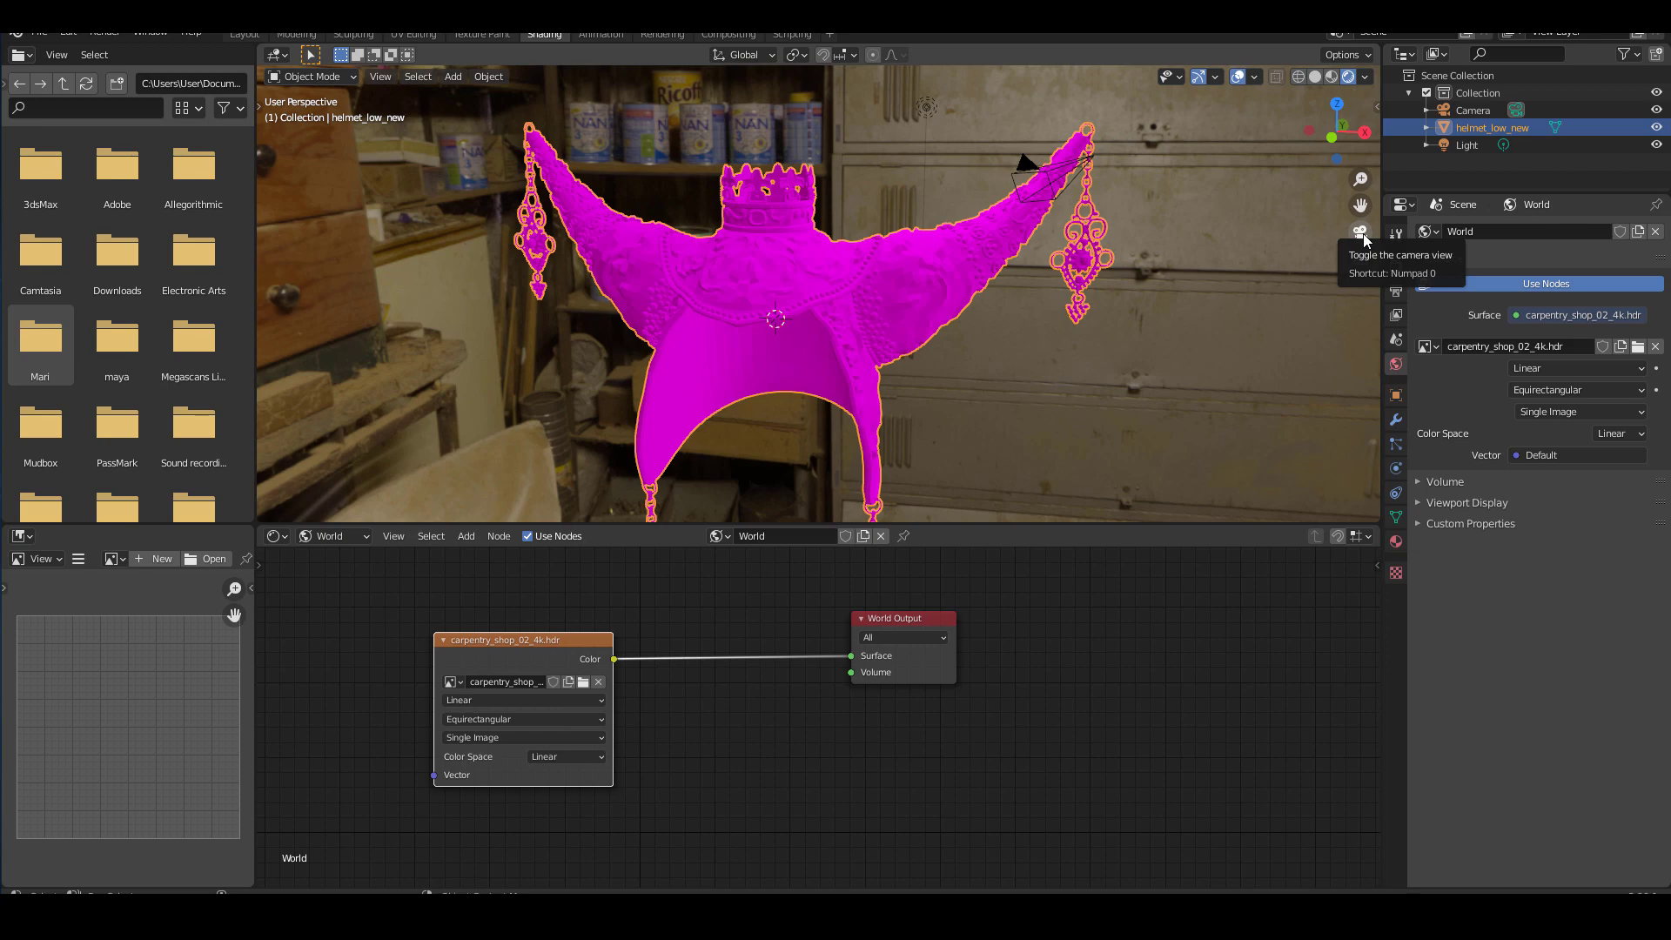
{"action": "left_click", "coordinate": [352, 537]}
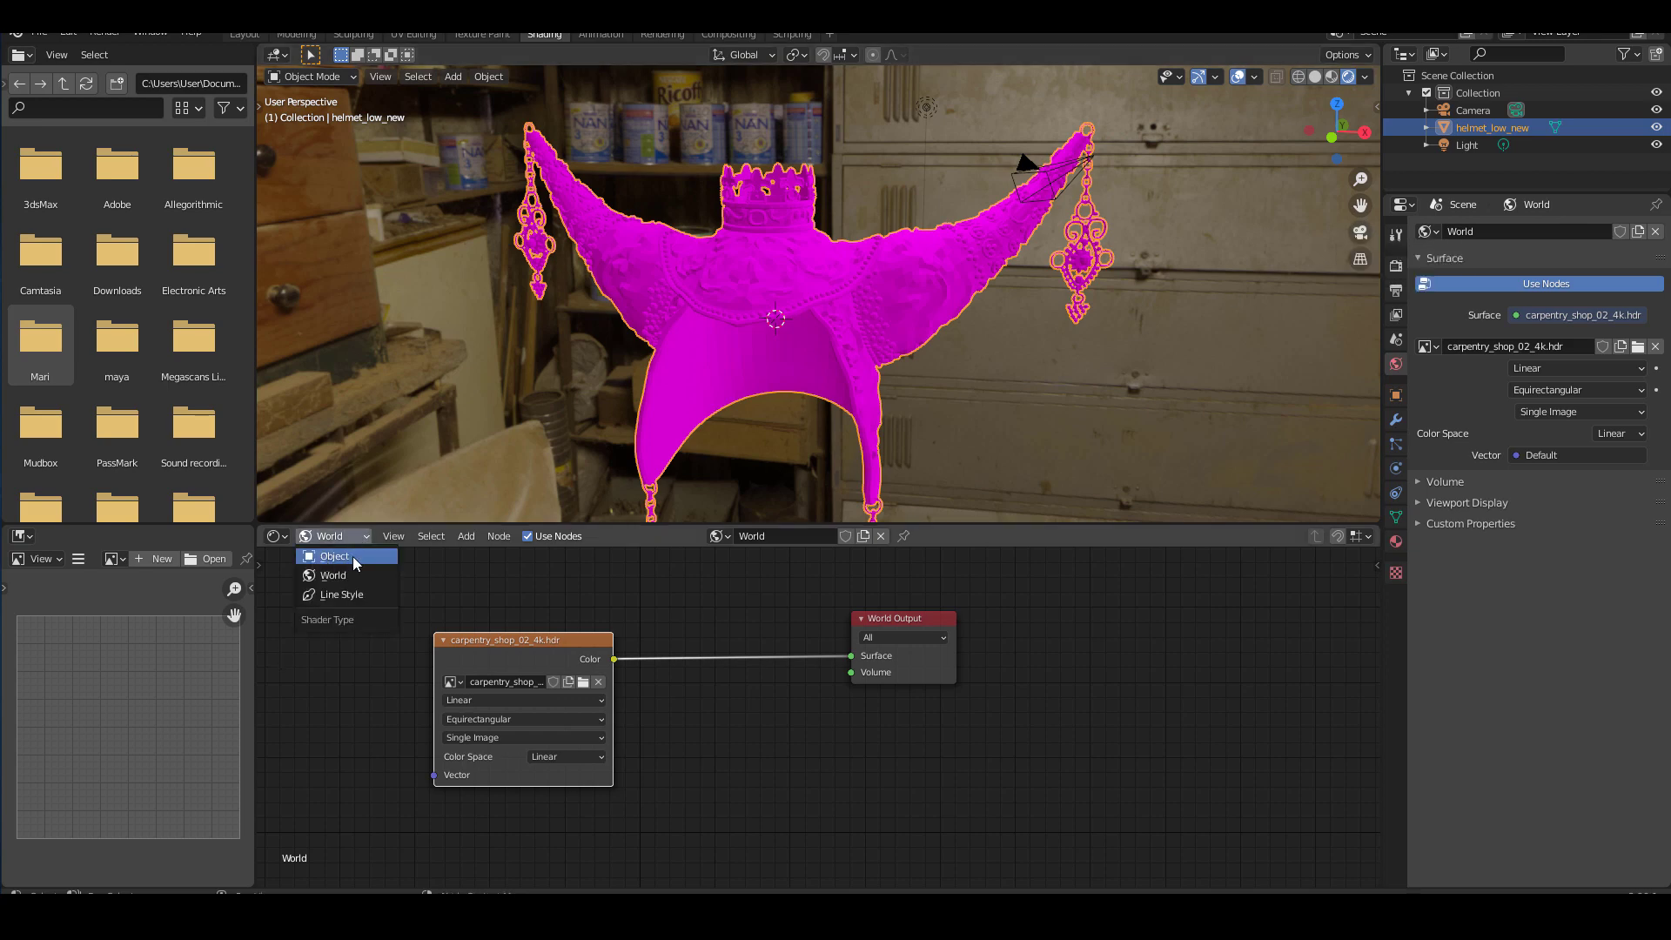
{"action": "left_click", "coordinate": [352, 556]}
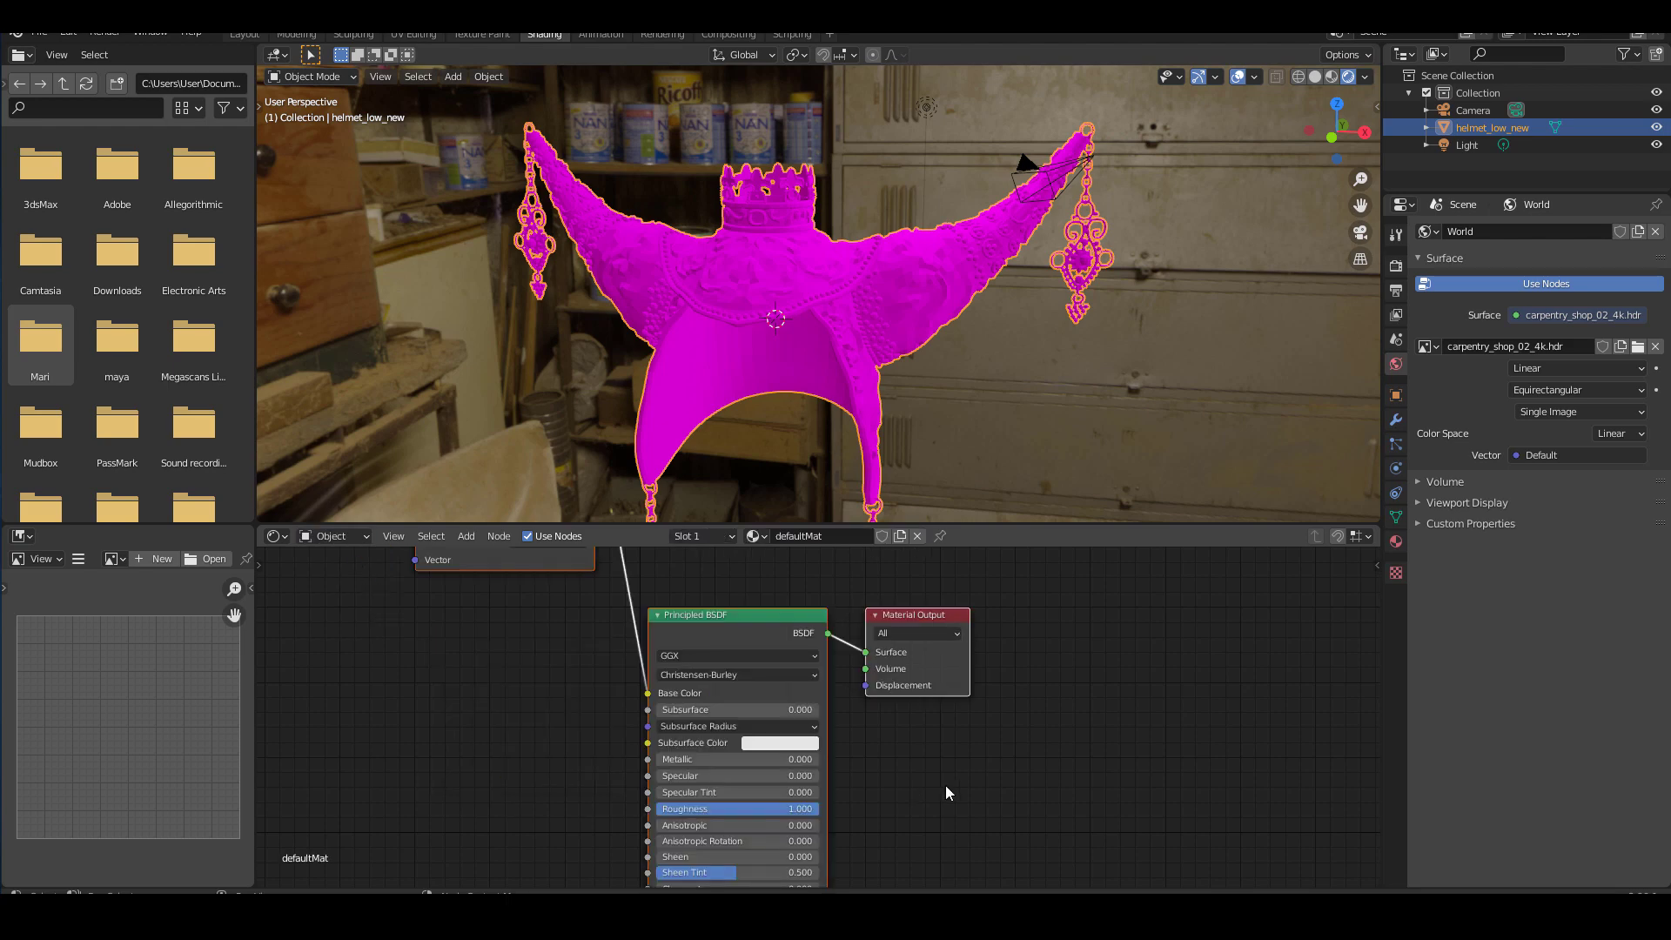
- Move the helmet's image texture node down beside the Principled BSDF node
{"action": "scroll", "coordinate": [1040, 777], "scroll_direction": "down", "scroll_amount": 2}
{"action": "middle_click_drag", "start_coordinate": [1059, 775], "coordinate": [1028, 842]}
{"action": "scroll", "coordinate": [1056, 766], "scroll_direction": "down", "scroll_amount": 1}
{"action": "middle_click_drag", "start_coordinate": [1056, 703], "coordinate": [1053, 656]}
{"action": "scroll", "coordinate": [1053, 656], "scroll_direction": "up", "scroll_amount": 1}
{"action": "middle_click_drag", "start_coordinate": [686, 764], "coordinate": [705, 824]}
{"action": "left_click_drag", "start_coordinate": [691, 591], "coordinate": [712, 741]}
{"action": "left_click", "coordinate": [875, 618]}
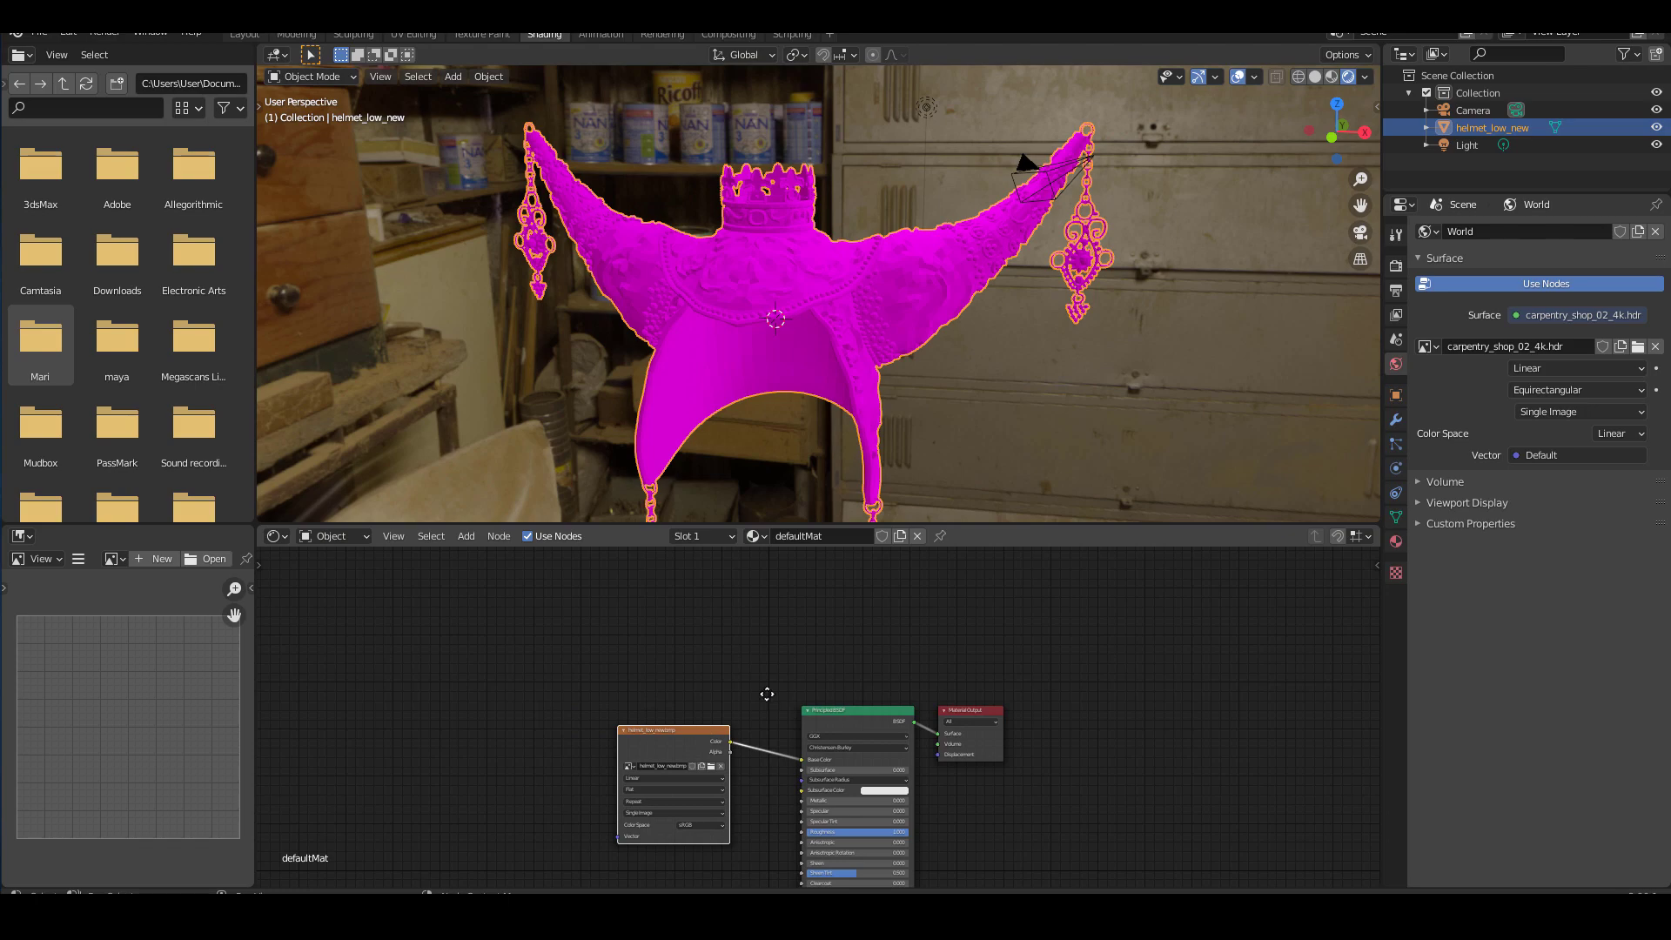
- Frame the material nodes in the shader editor and switch the 3D viewport to the camera view
{"action": "middle_click_drag", "start_coordinate": [771, 706], "coordinate": [717, 600]}
{"action": "scroll", "coordinate": [927, 609], "scroll_direction": "up", "scroll_amount": 2}
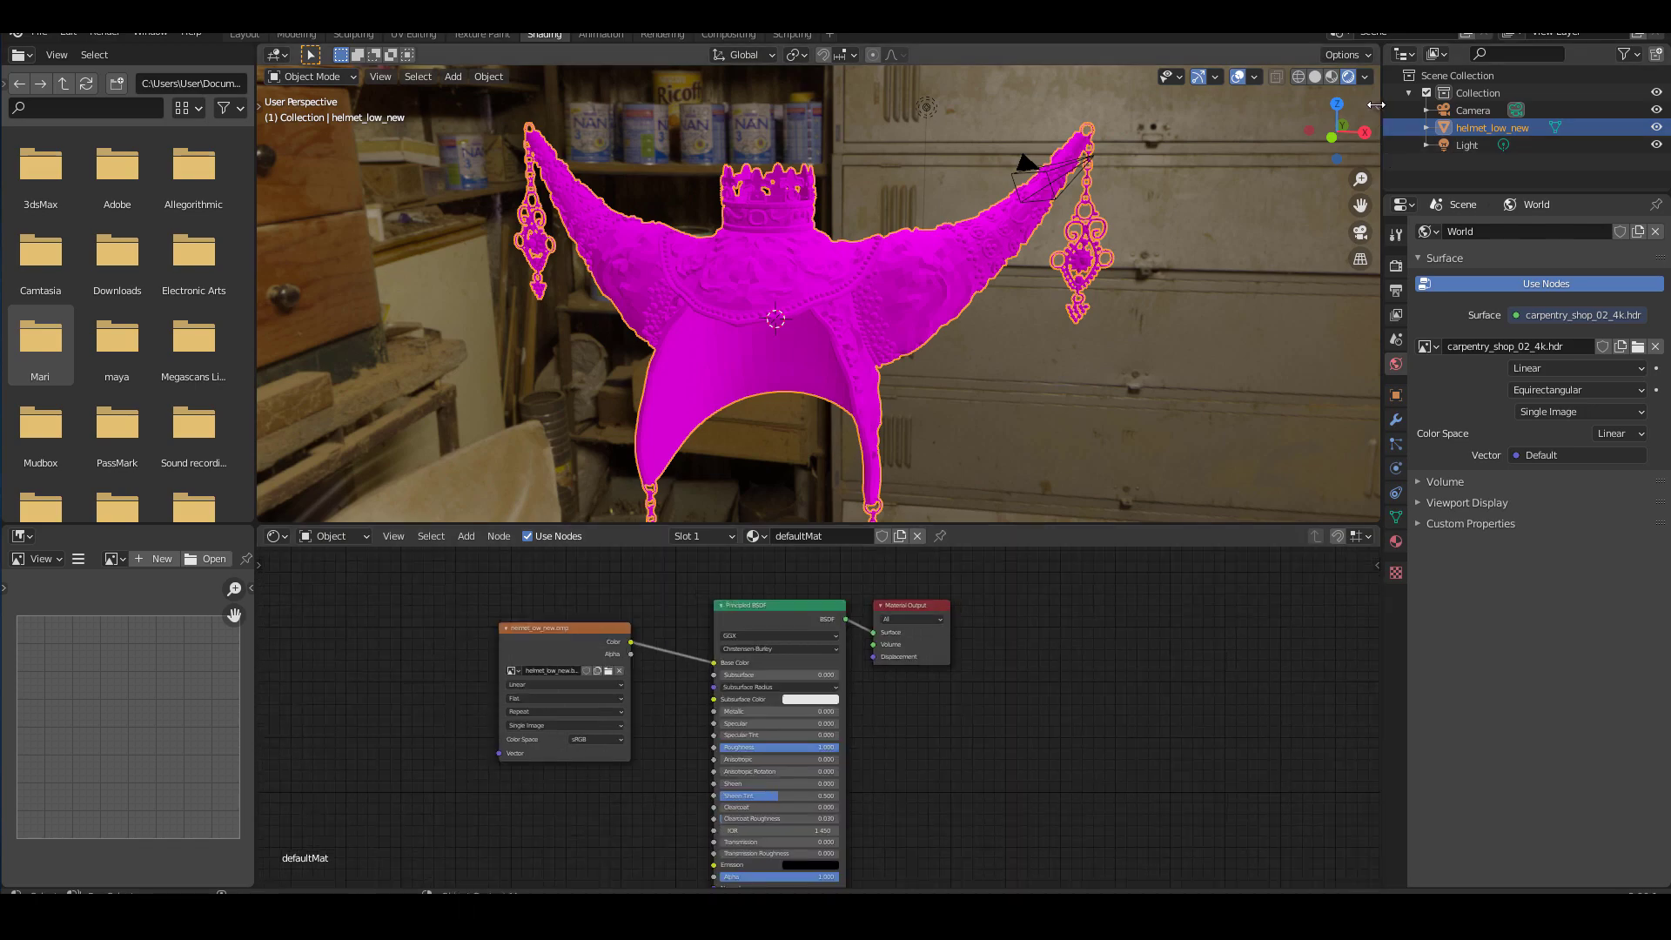
{"action": "left_click", "coordinate": [1360, 233]}
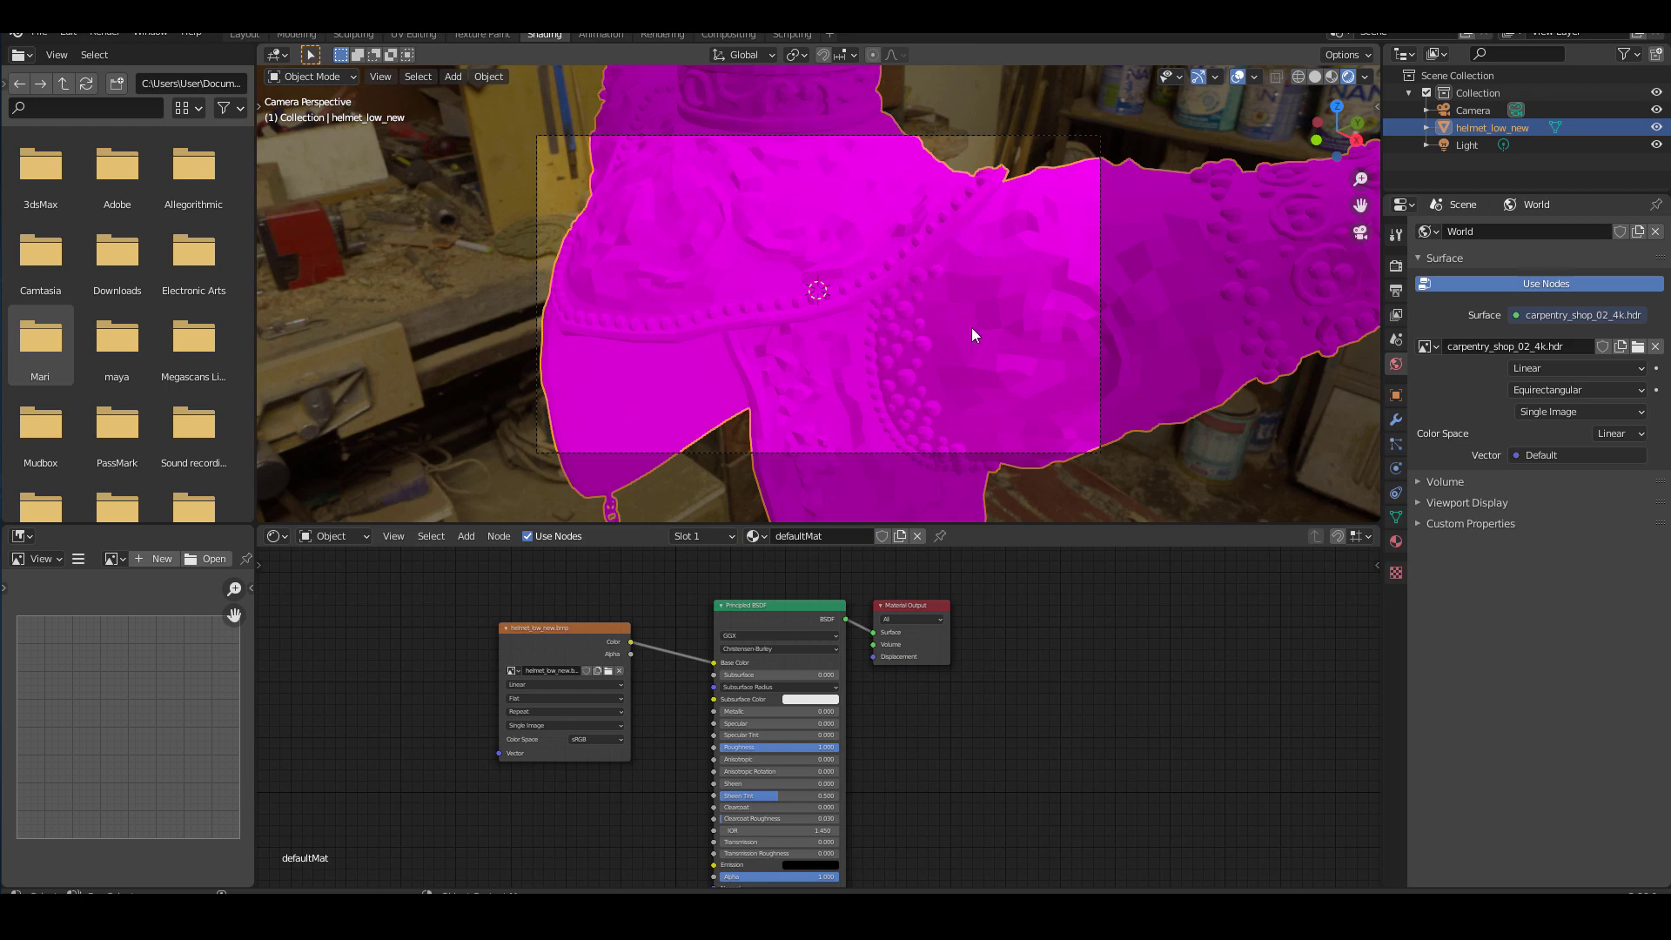
{"action": "mouse_move", "coordinate": [921, 327]}
{"action": "middle_mouse_down"}
{"action": "mouse_move", "coordinate": [870, 322]}
{"action": "mouse_move", "coordinate": [969, 335]}
{"action": "mouse_move", "coordinate": [920, 332]}
{"action": "middle_mouse_up"}
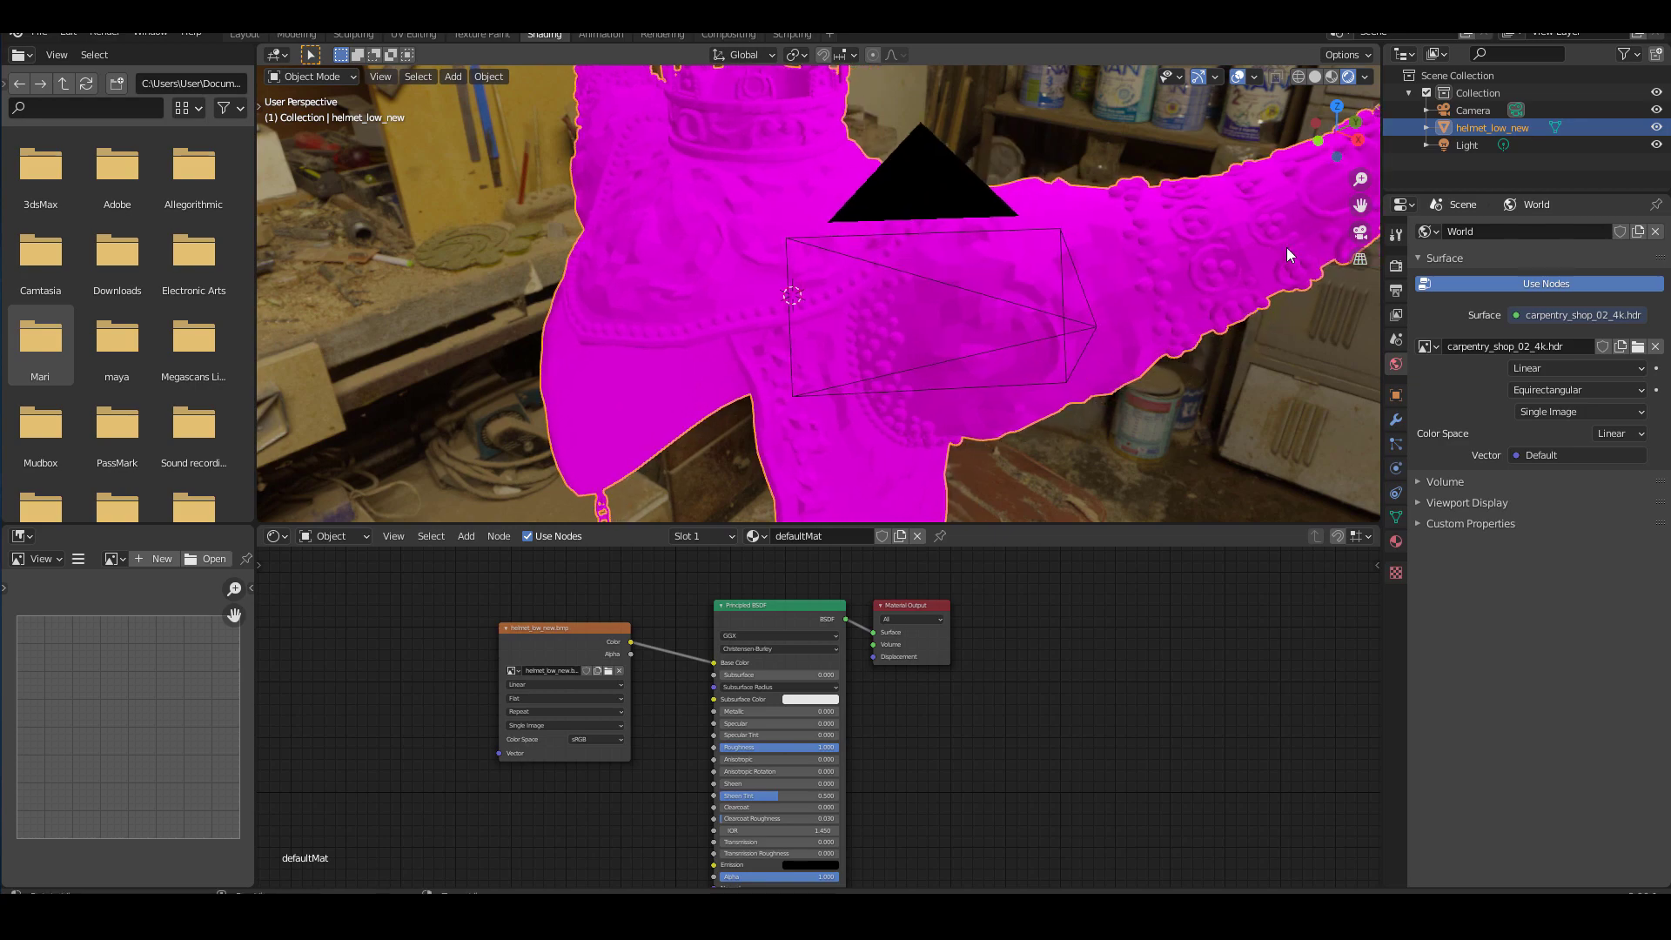
{"action": "left_click", "coordinate": [1360, 233]}
{"action": "key", "text": "KP_0"}
{"action": "mouse_move", "coordinate": [921, 338]}
{"action": "middle_mouse_down"}
{"action": "mouse_move", "coordinate": [946, 331]}
{"action": "mouse_move", "coordinate": [916, 332]}
{"action": "mouse_move", "coordinate": [917, 350]}
{"action": "mouse_move", "coordinate": [938, 347]}
{"action": "middle_mouse_up"}
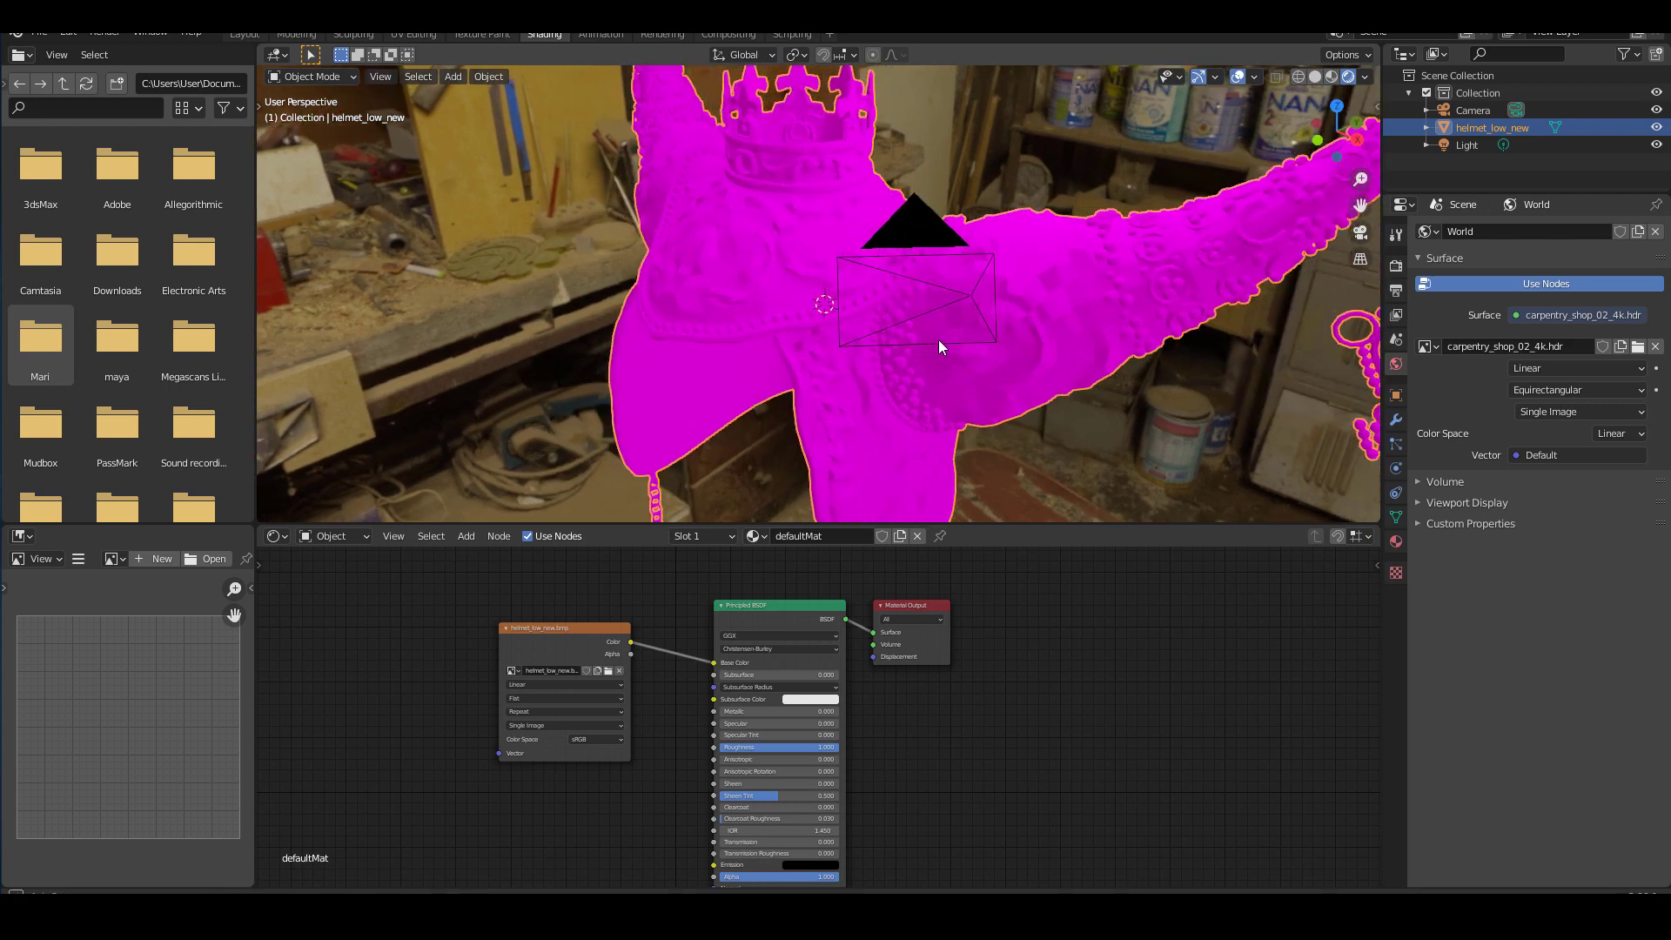
{"action": "left_click", "coordinate": [1362, 235]}
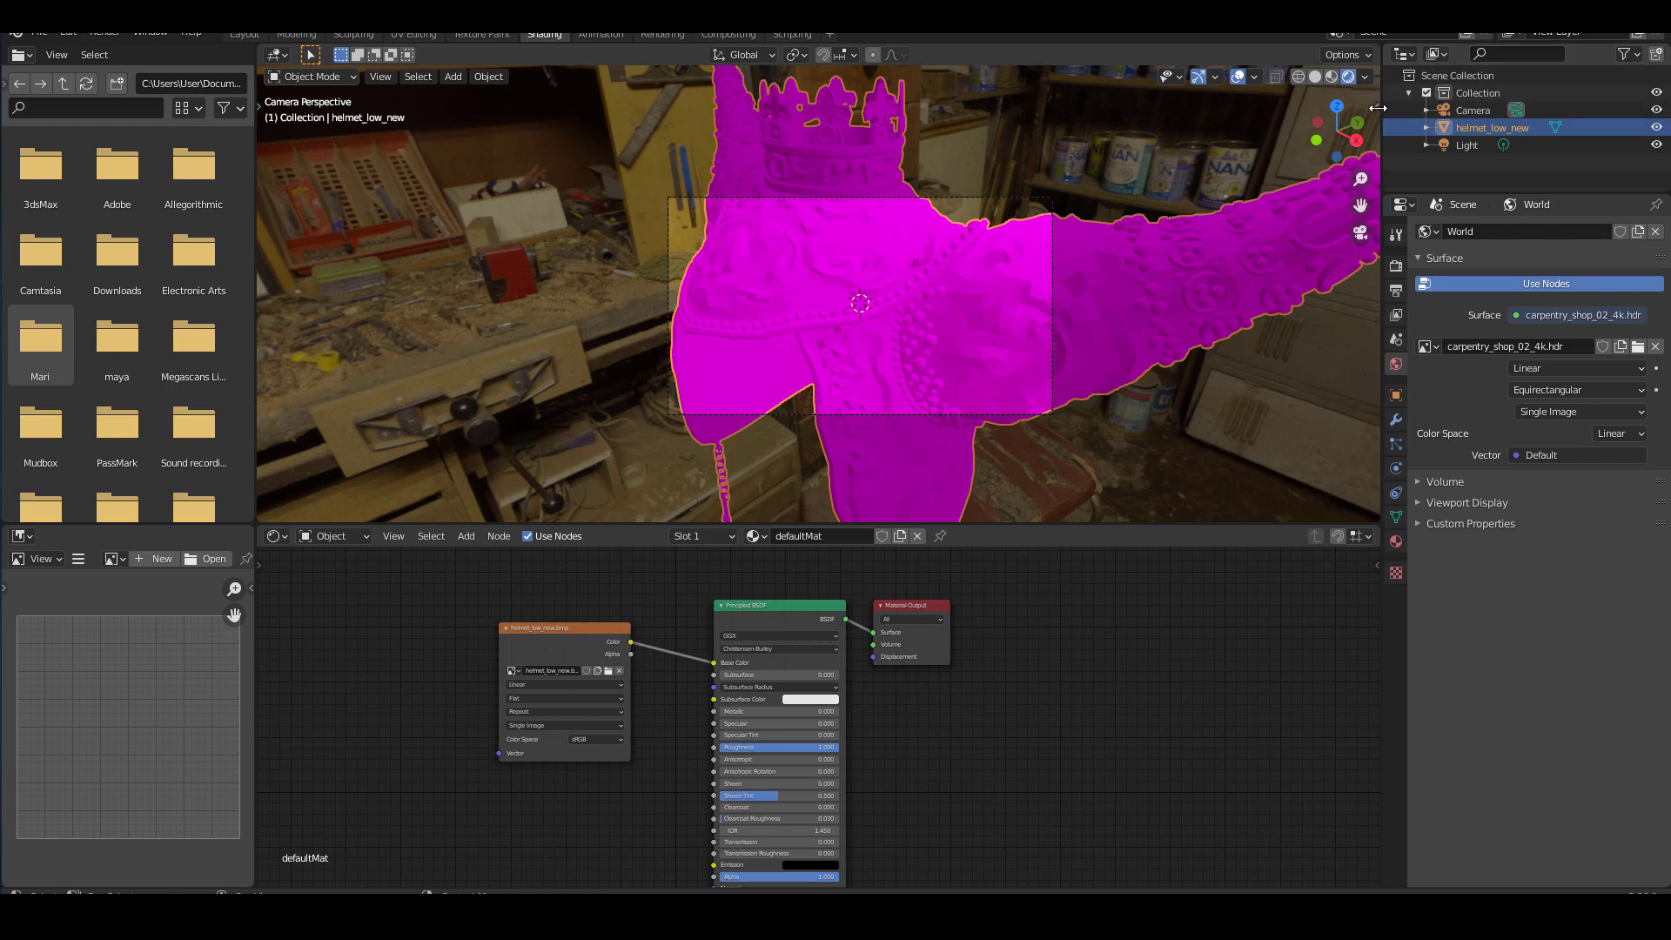
- Enable Camera to View locking and orbit the camera to frame the helmet from the front, wings included
{"action": "left_click", "coordinate": [1378, 107]}
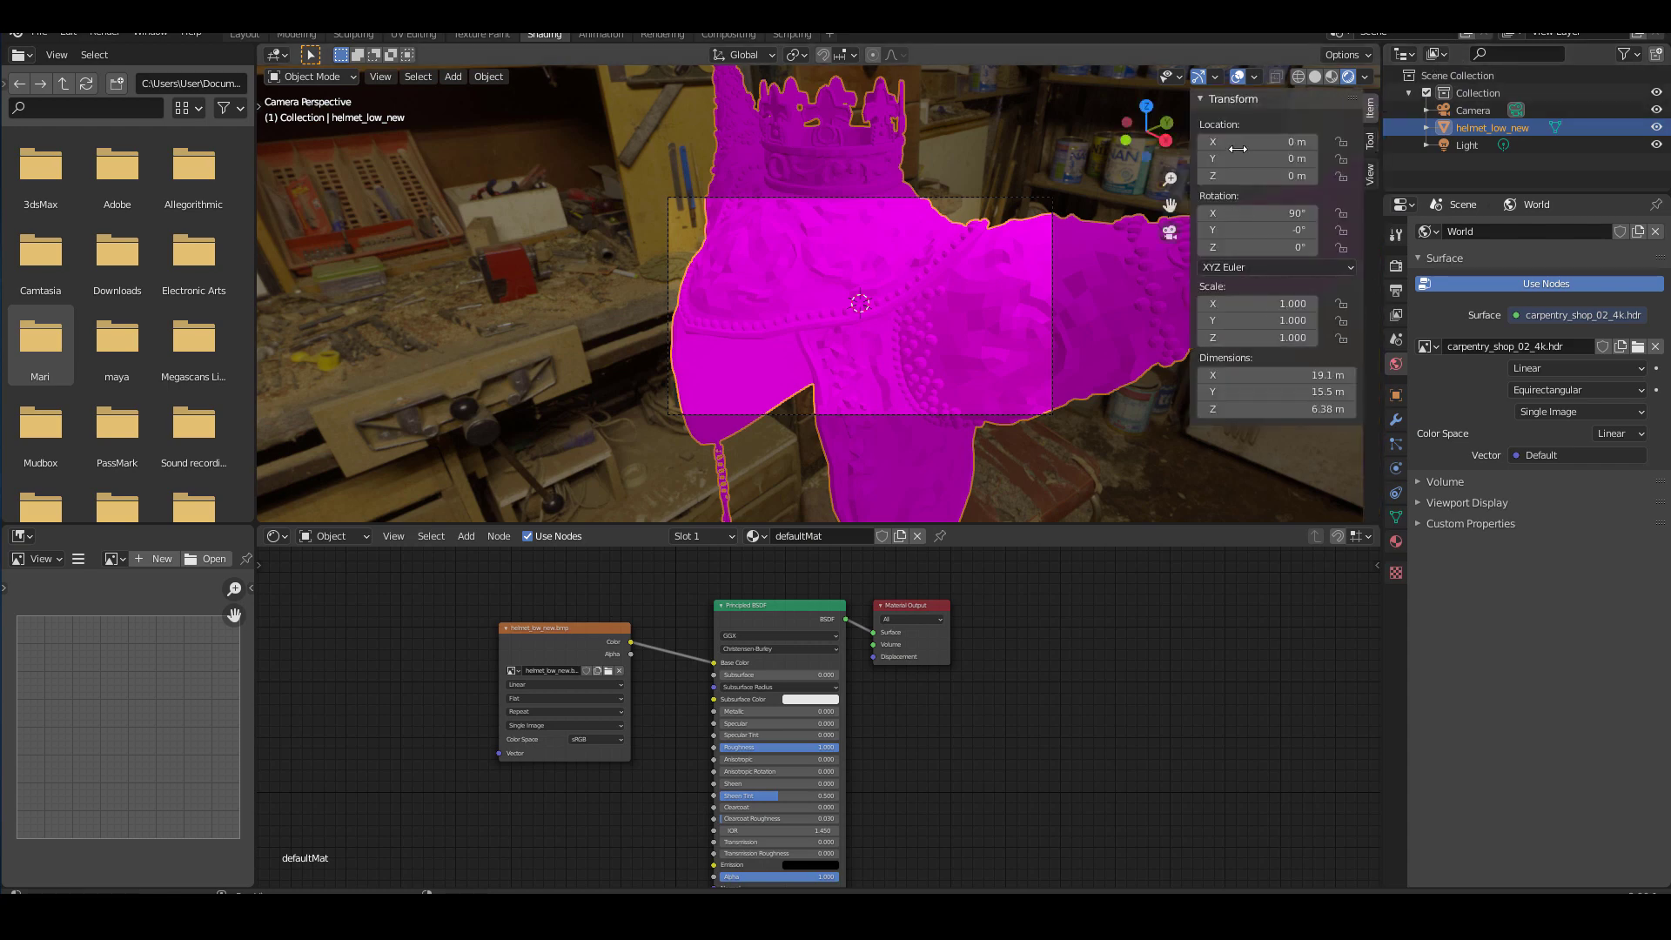
{"action": "left_click", "coordinate": [1369, 174]}
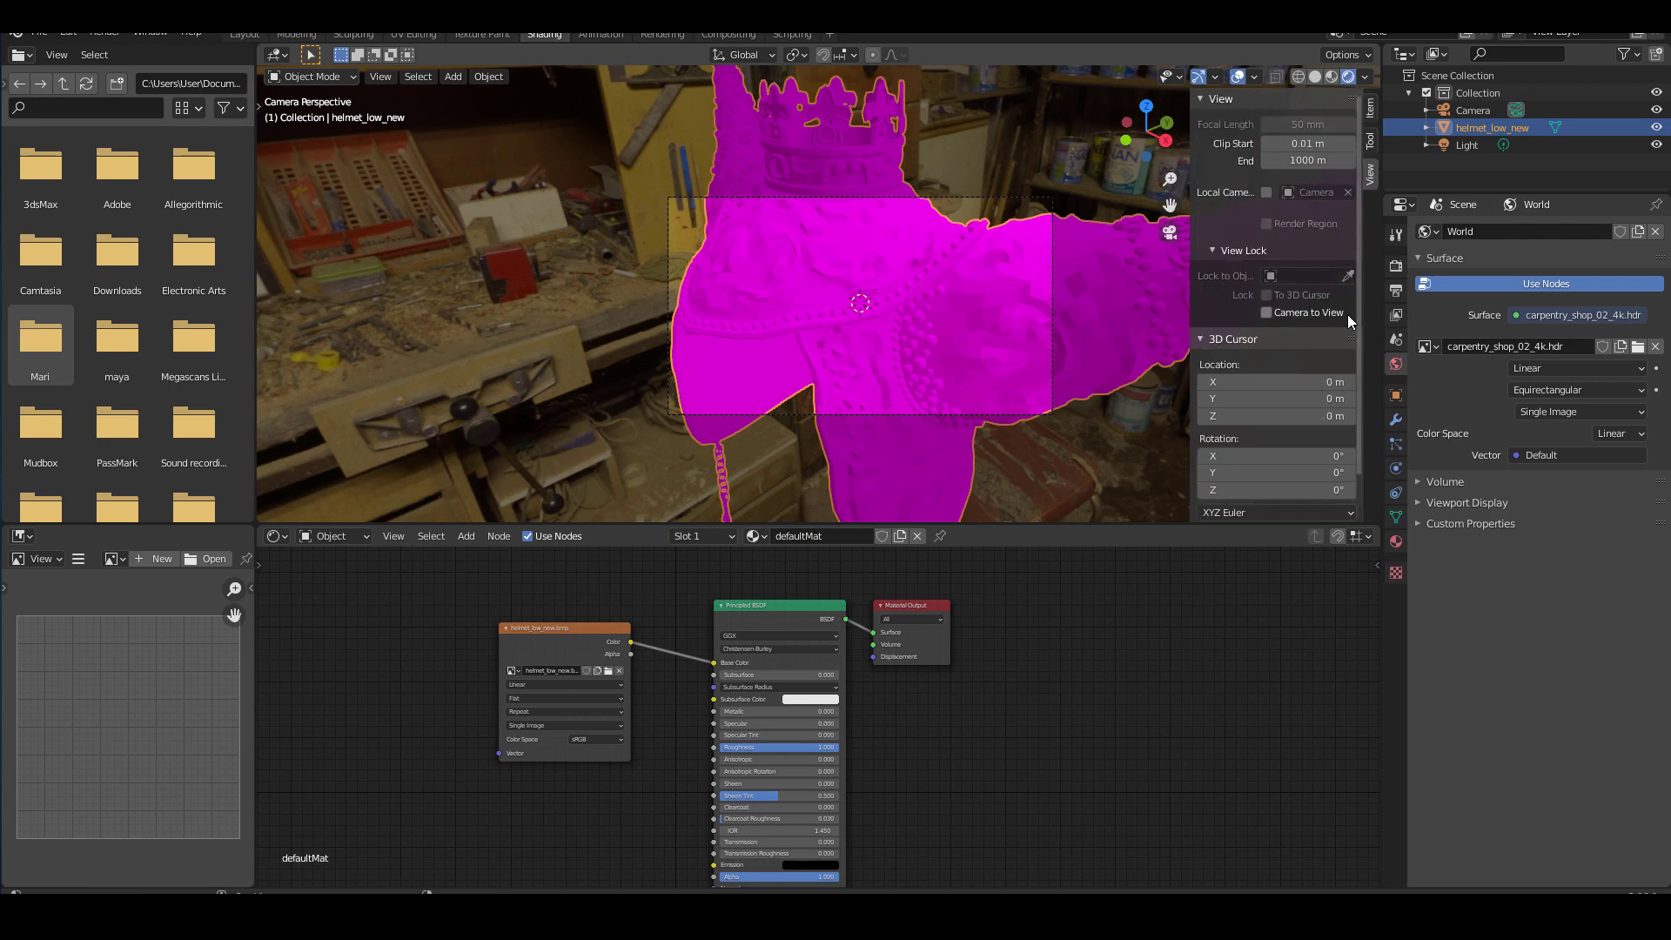
{"action": "left_click", "coordinate": [1266, 313]}
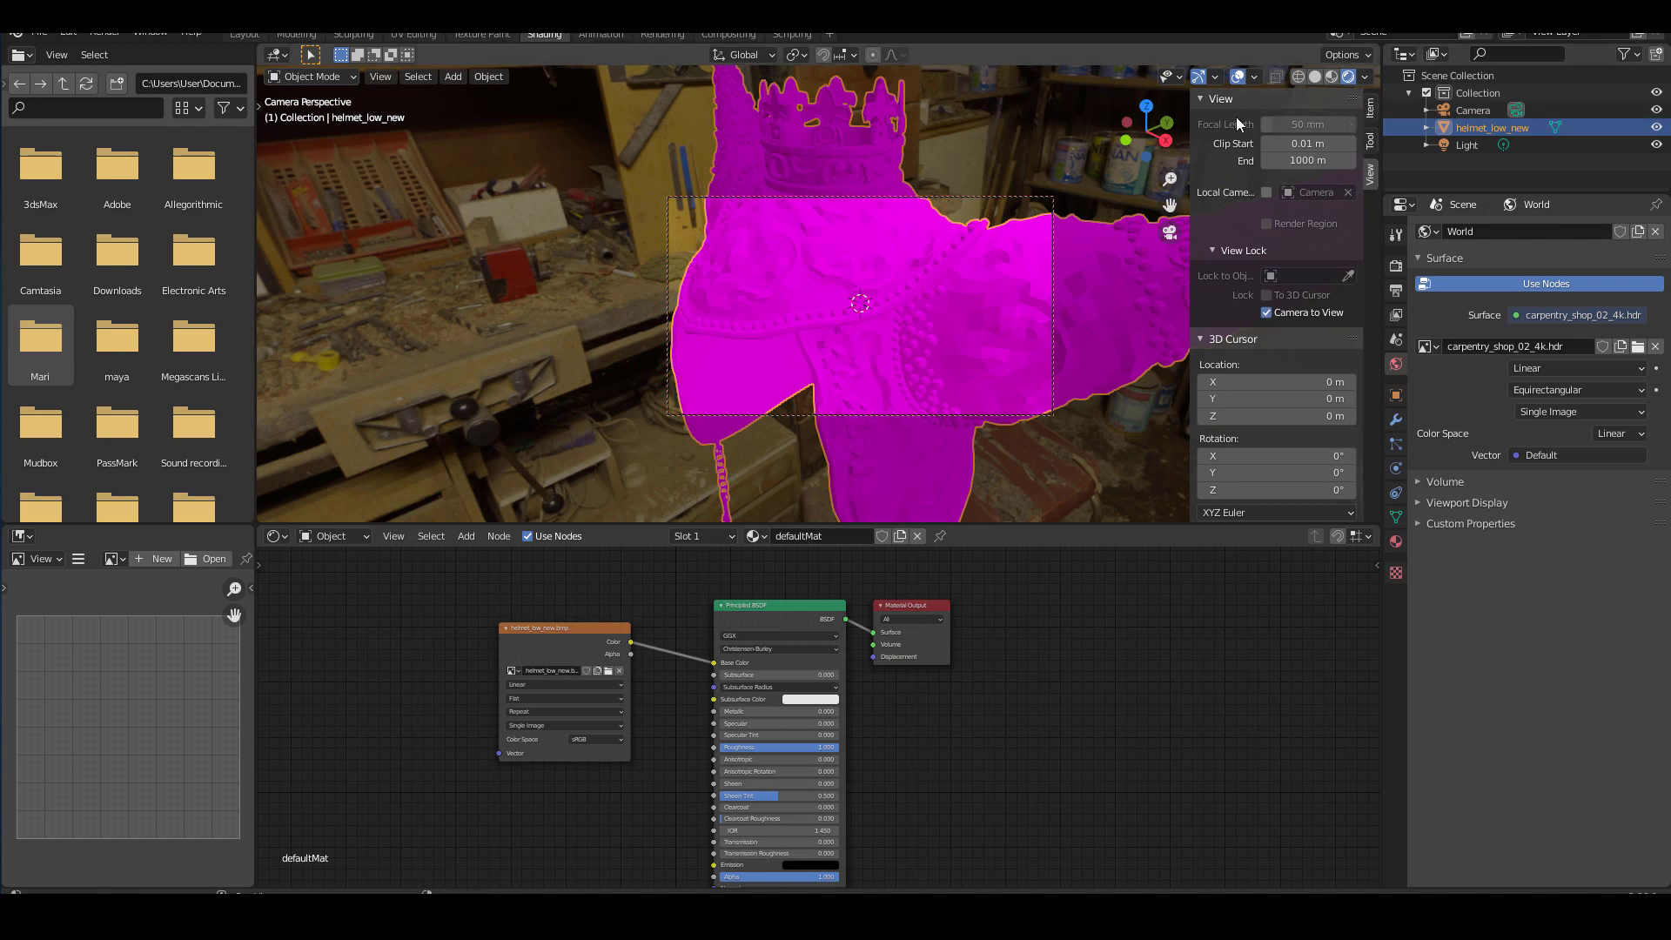
{"action": "left_click_drag", "start_coordinate": [1189, 119], "coordinate": [1366, 121]}
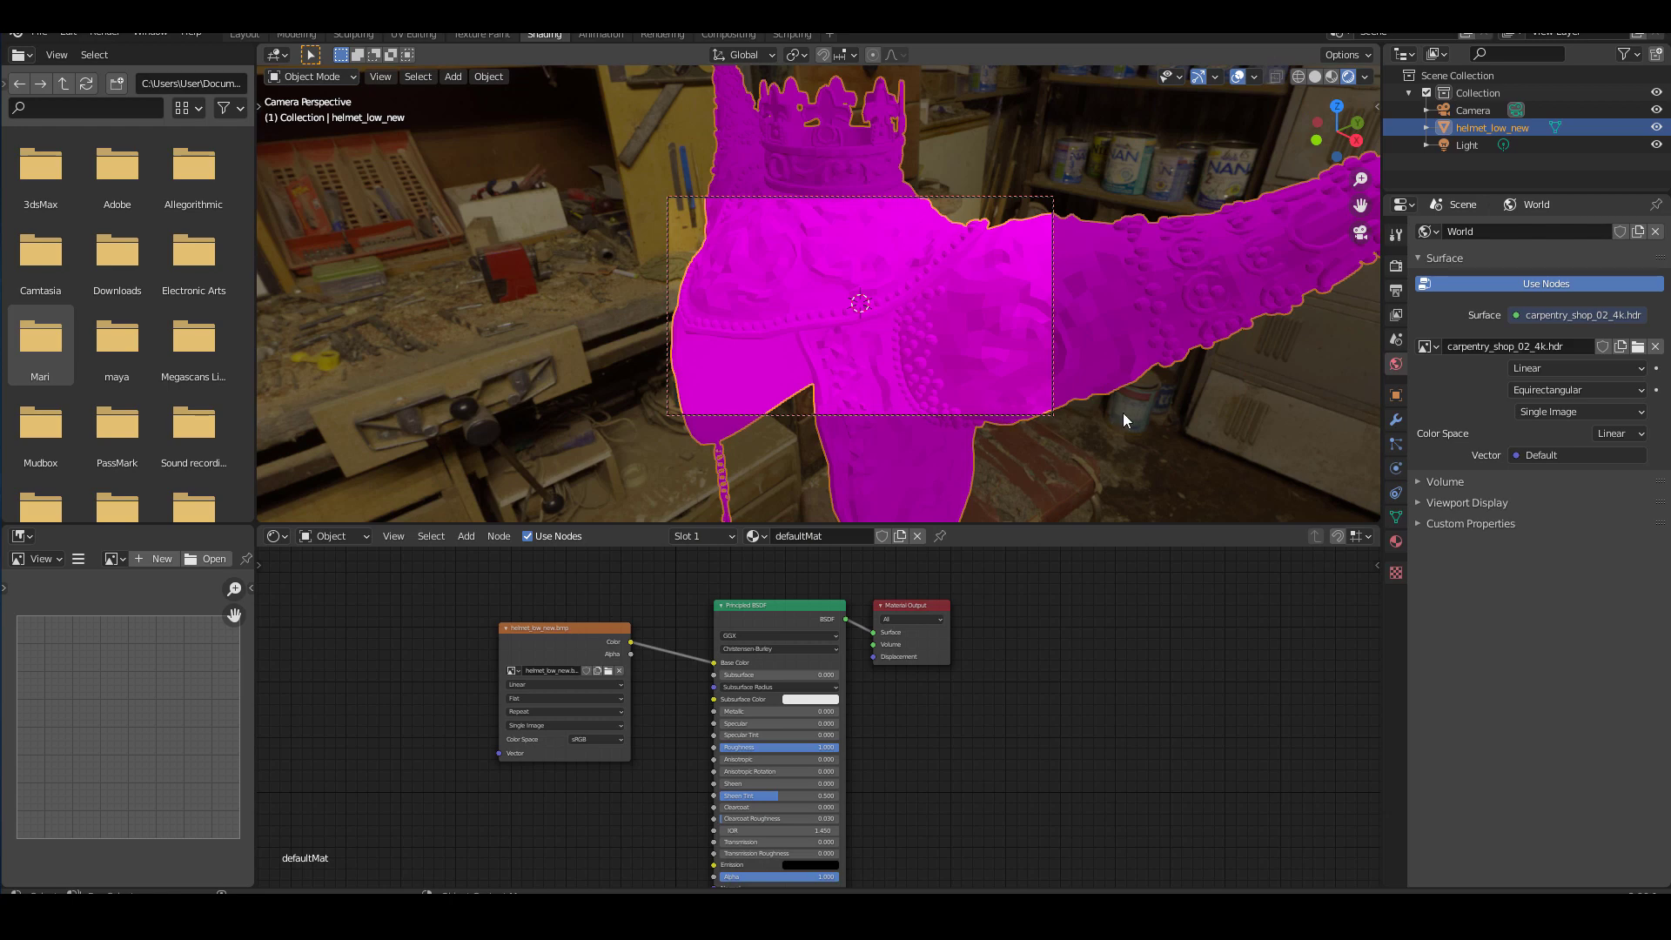
{"action": "scroll", "coordinate": [1032, 413], "scroll_direction": "down", "scroll_amount": 2}
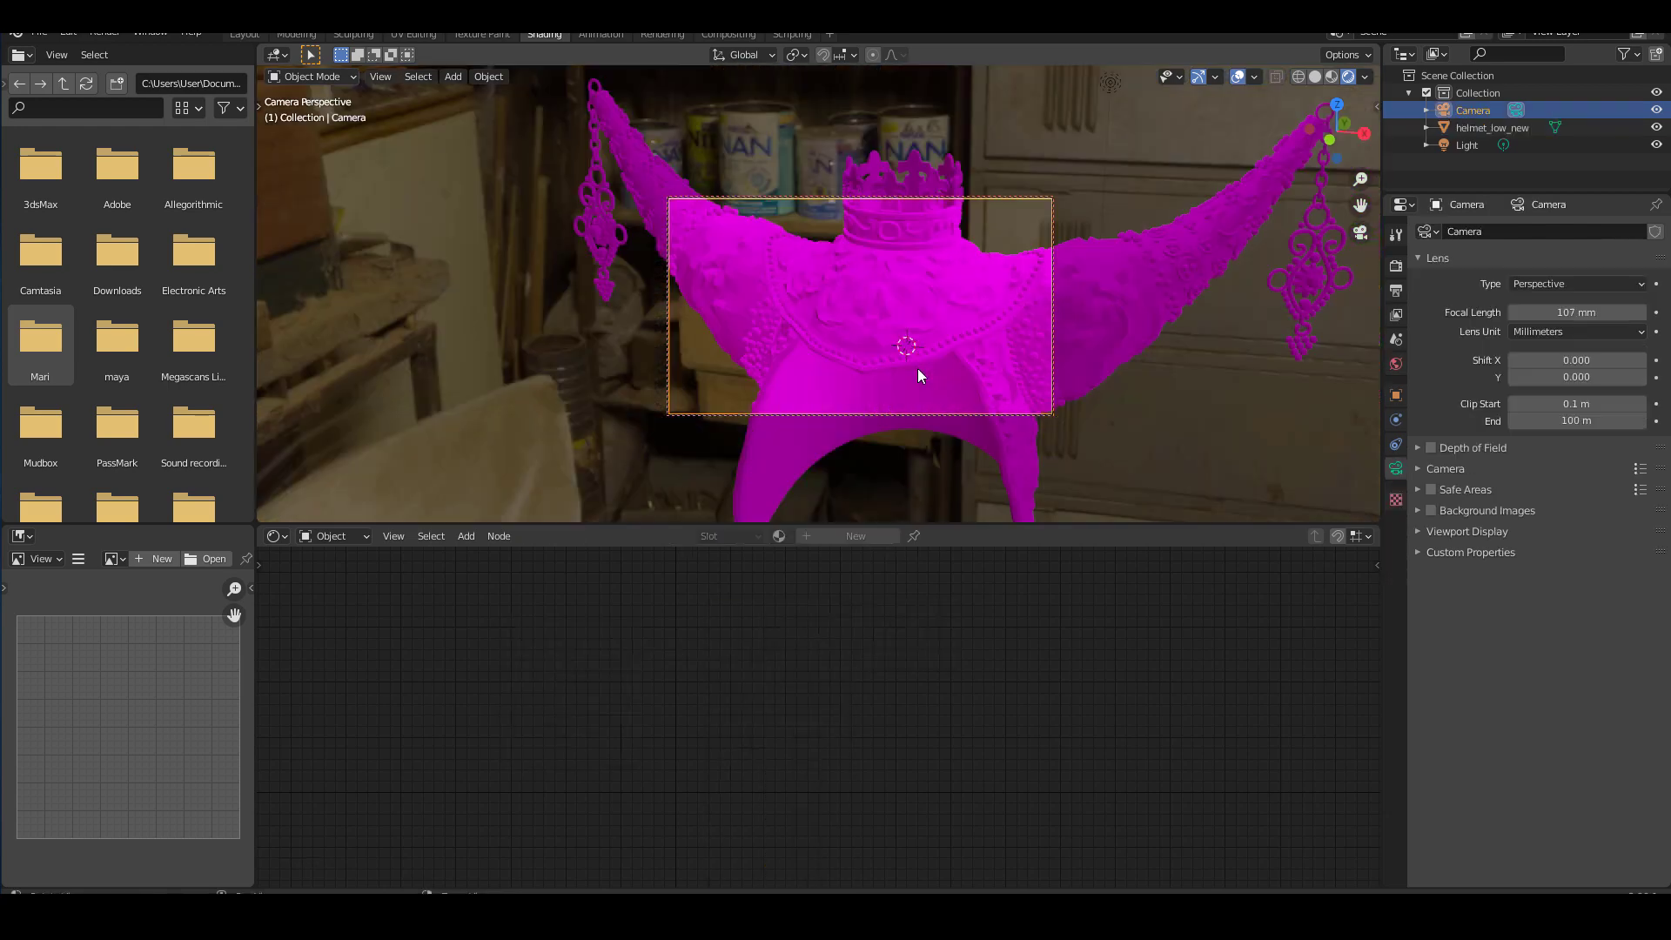
{"action": "middle_click_drag", "start_coordinate": [917, 368], "coordinate": [950, 363]}
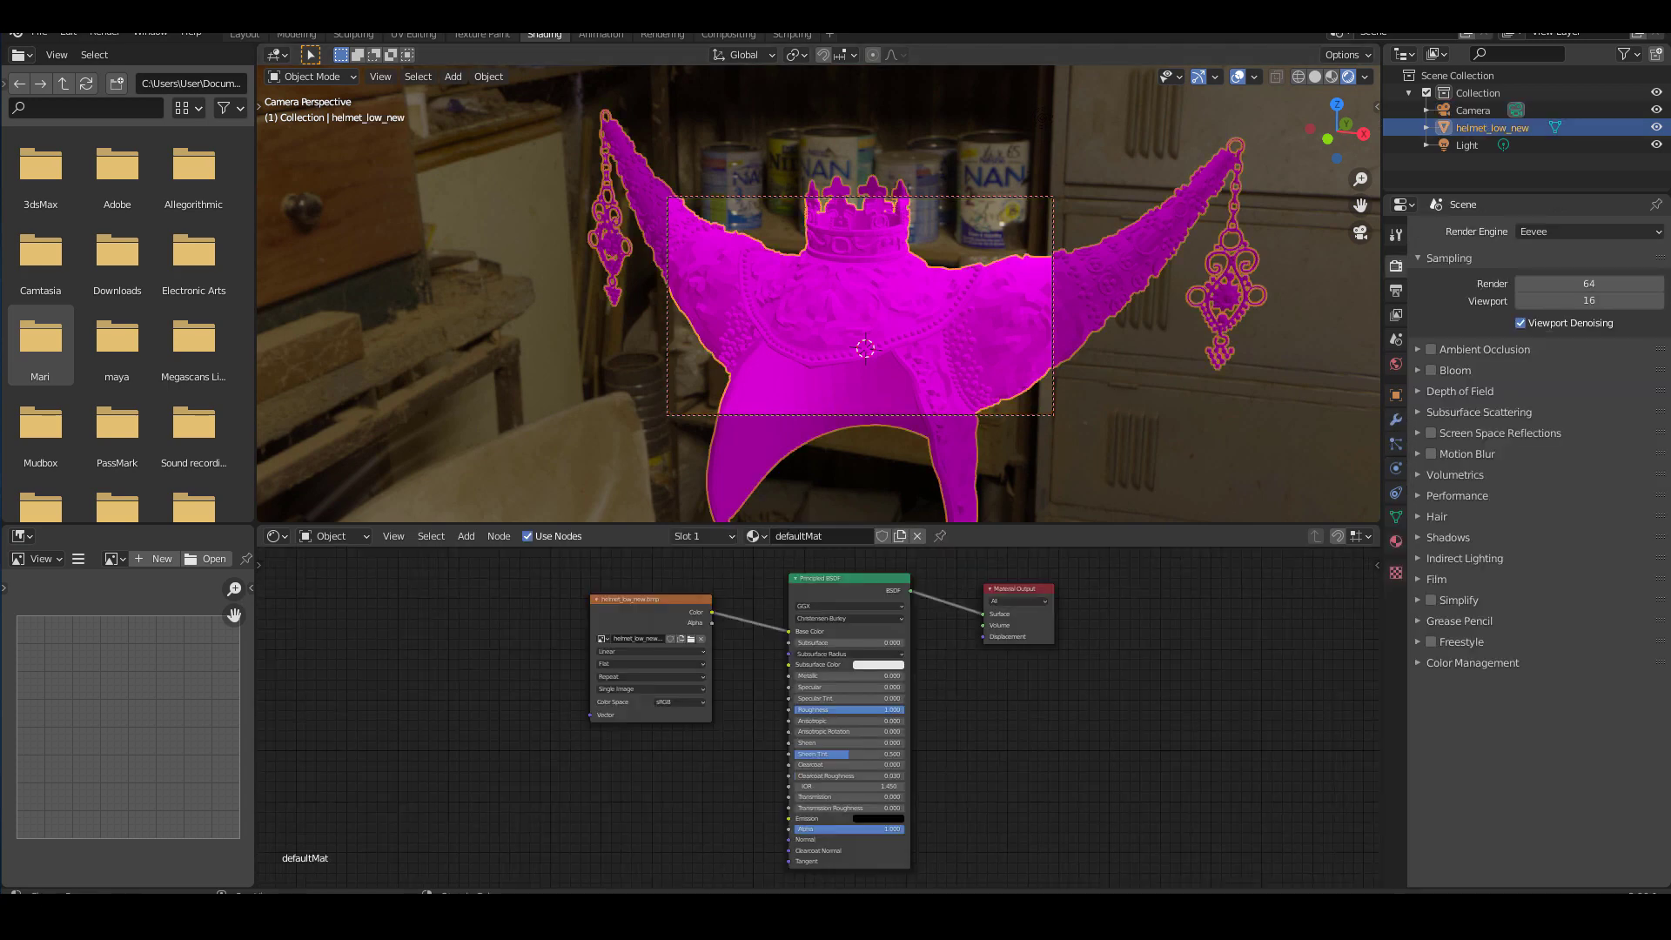
- Set the Cycles render device to GPU Compute and return the scene's render engine to Eevee
{"action": "left_click", "coordinate": [1559, 230]}
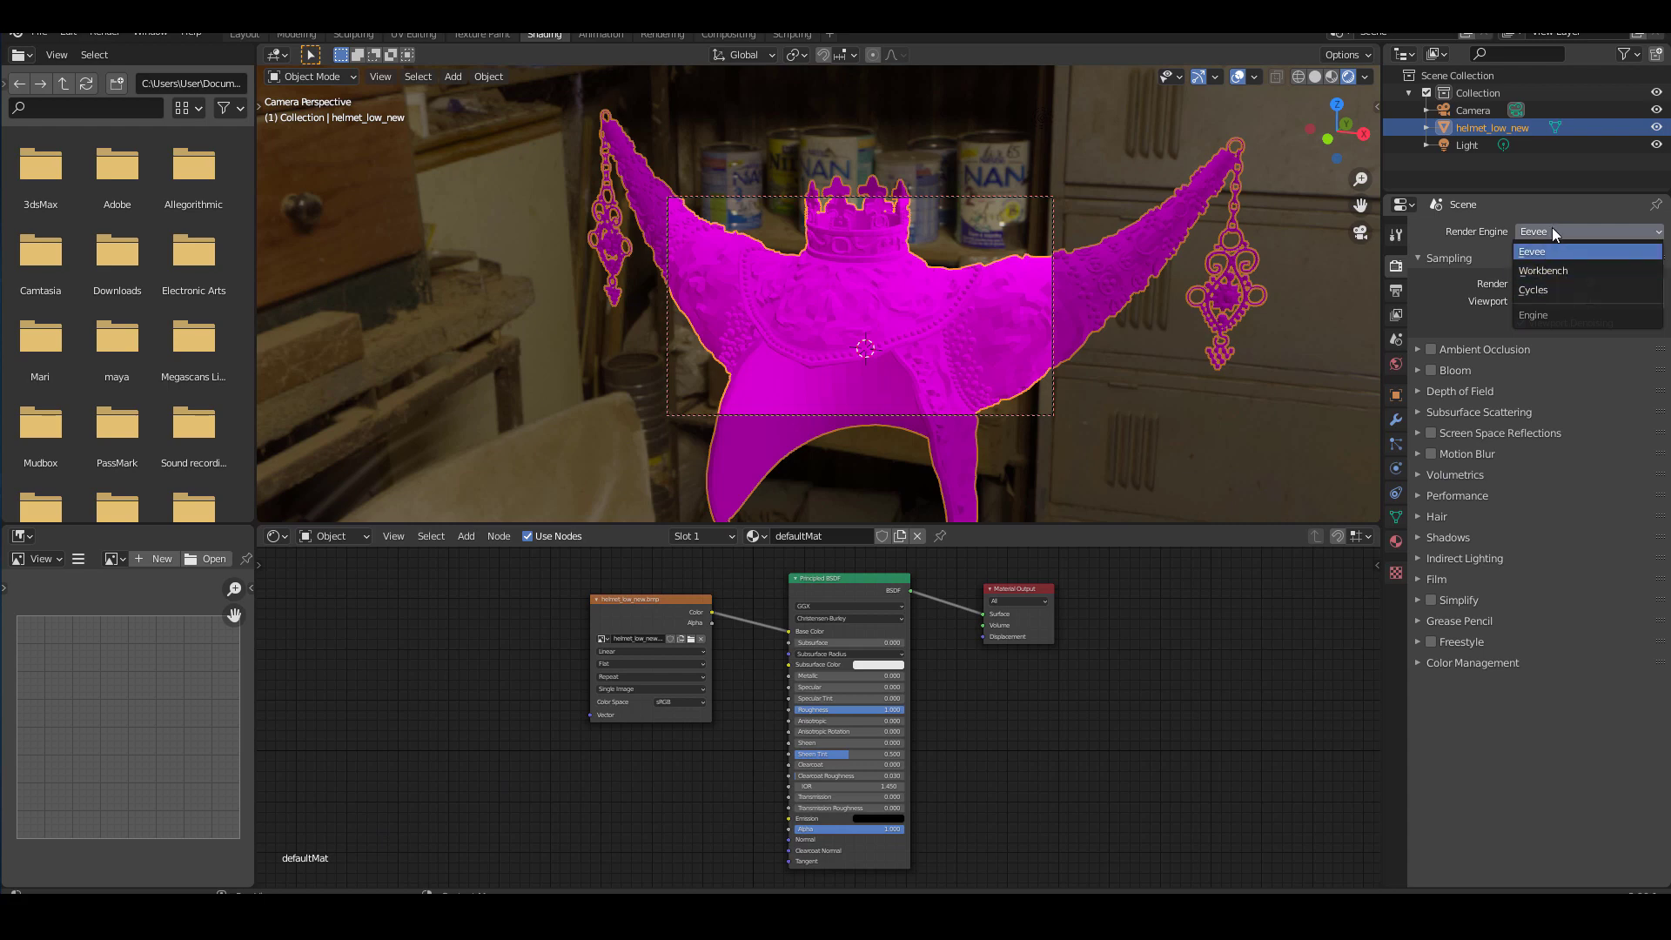
{"action": "left_click", "coordinate": [1531, 289]}
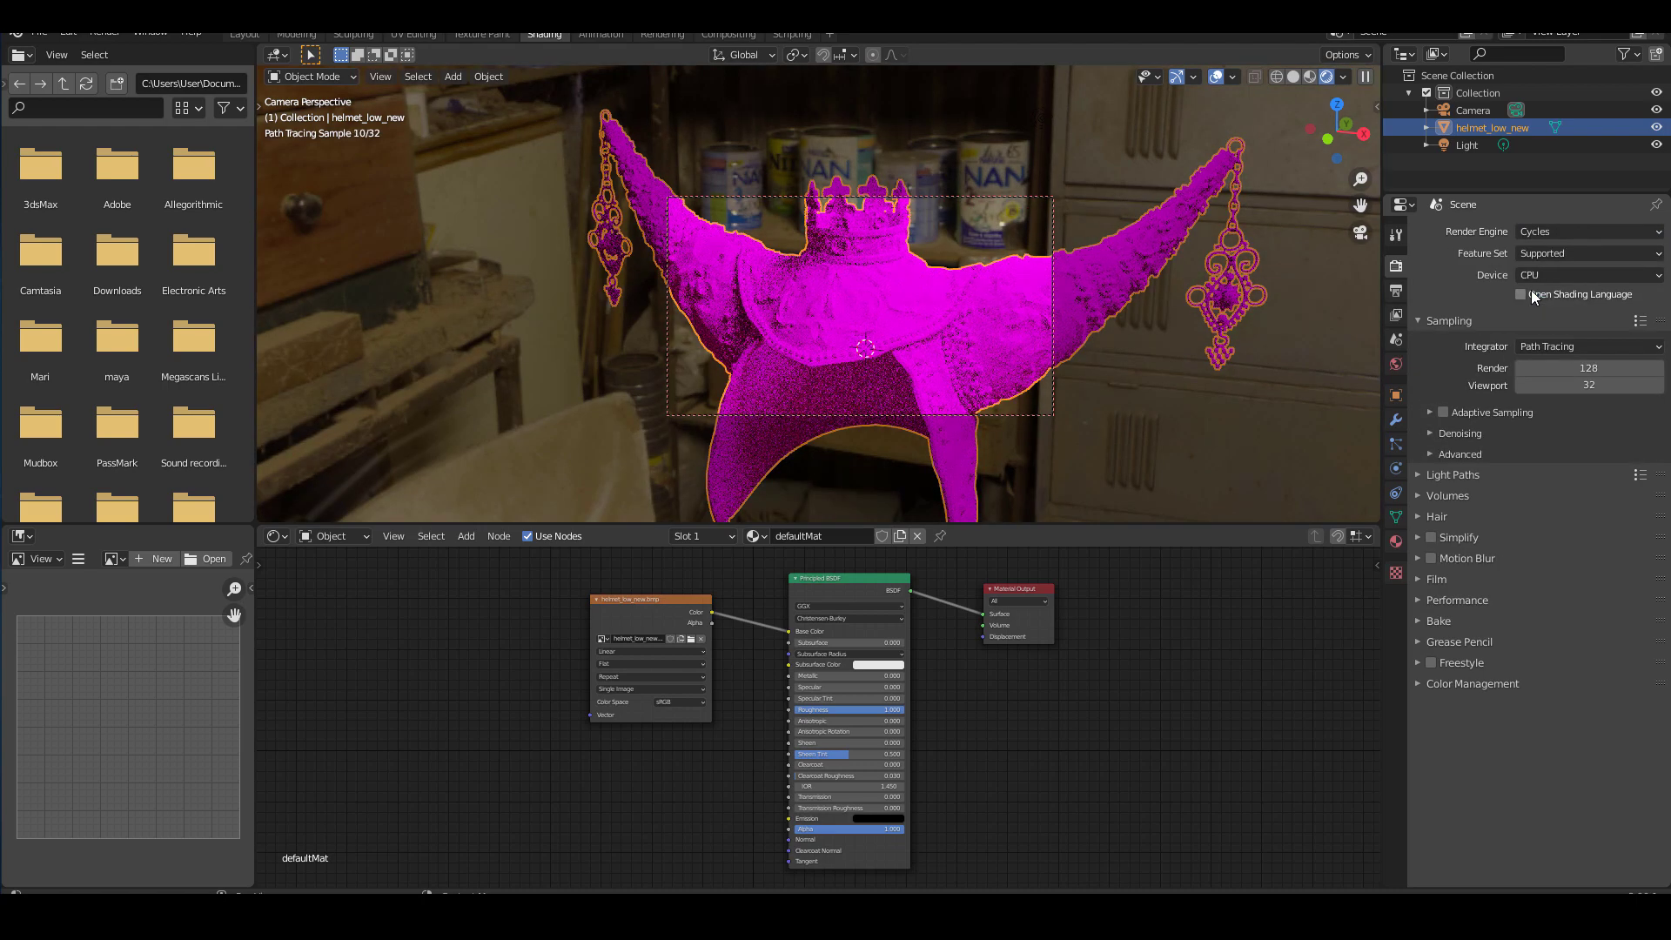
{"action": "left_click", "coordinate": [1653, 277]}
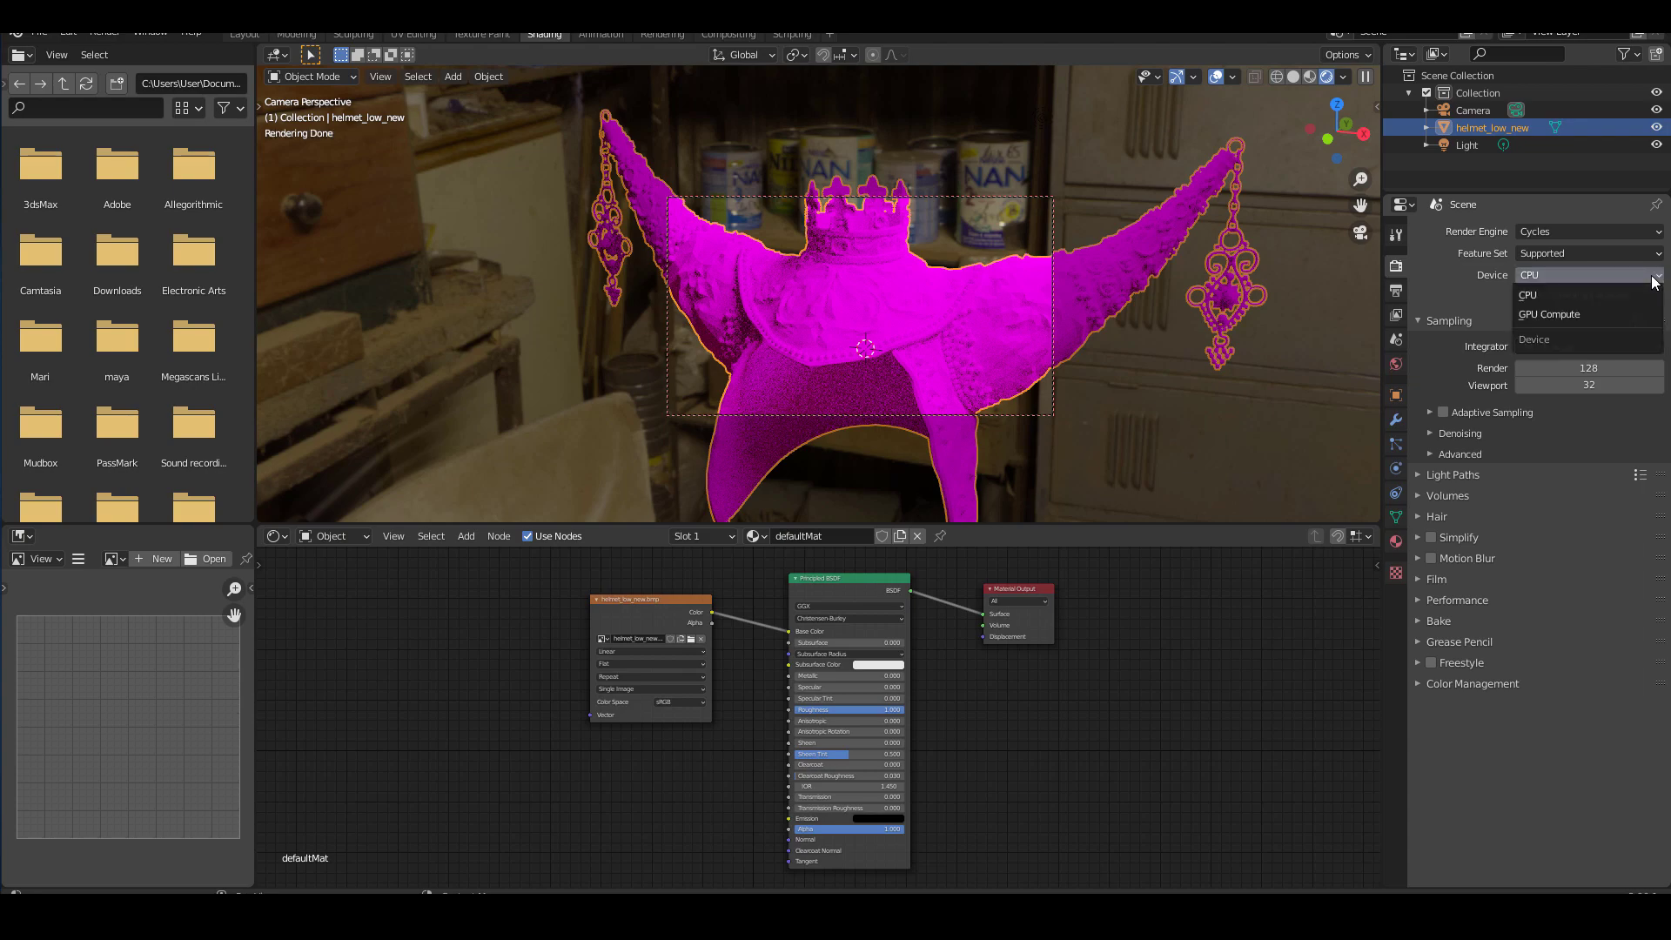
{"action": "left_click", "coordinate": [1565, 314]}
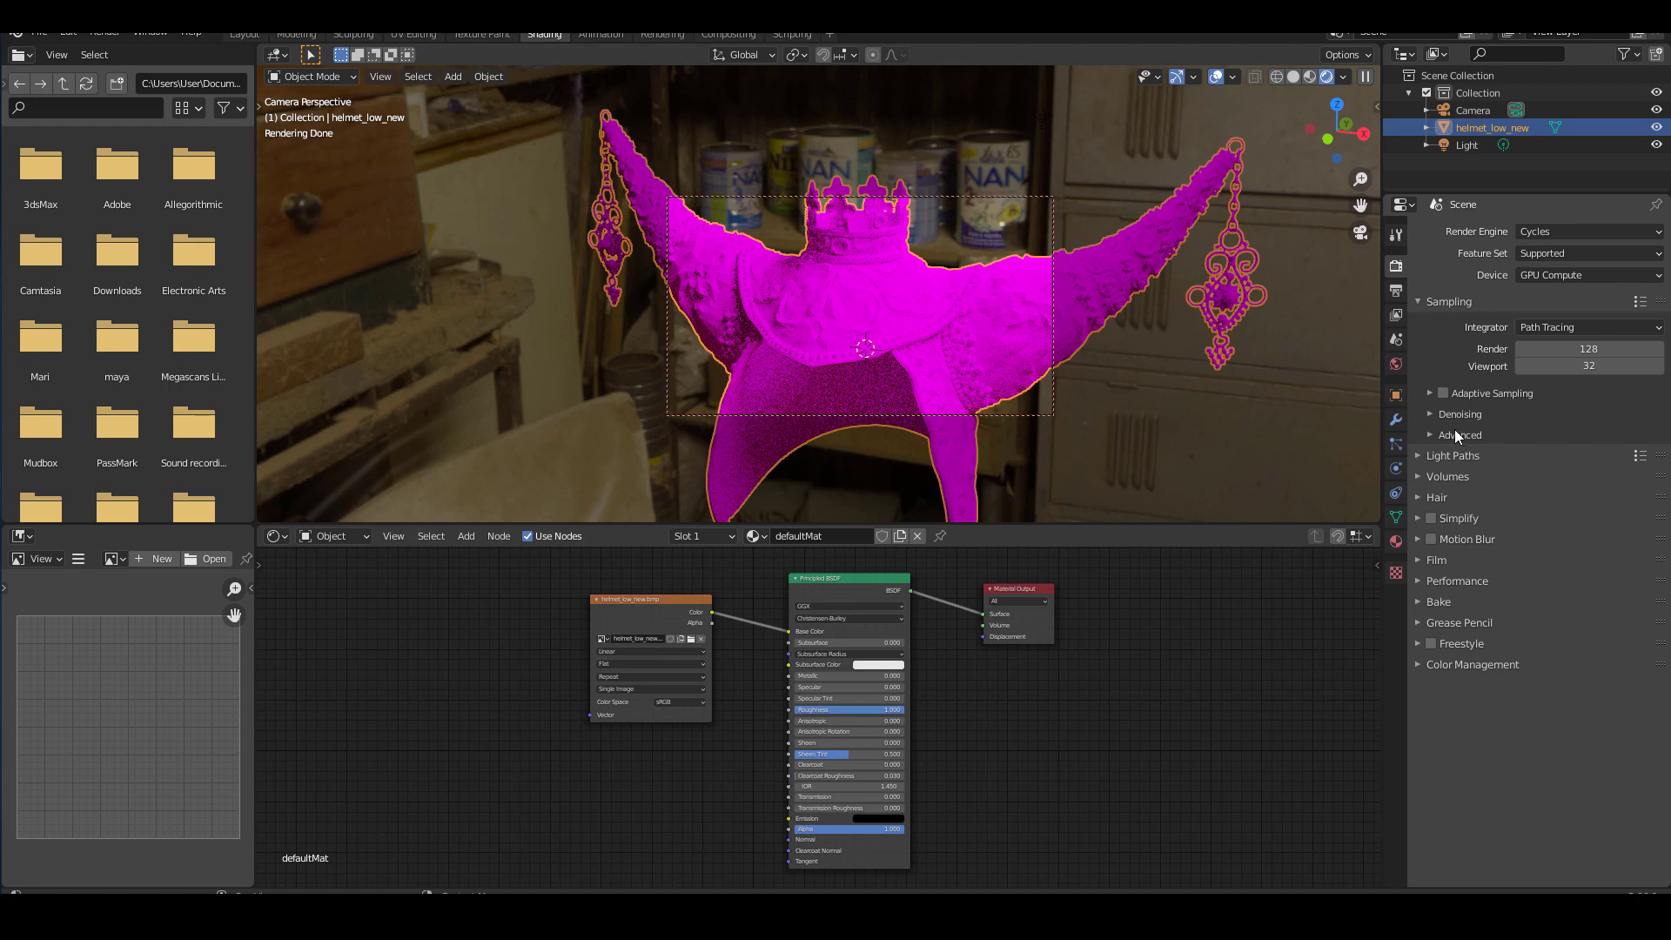
{"action": "left_click", "coordinate": [1543, 232]}
{"action": "left_click", "coordinate": [1543, 247]}
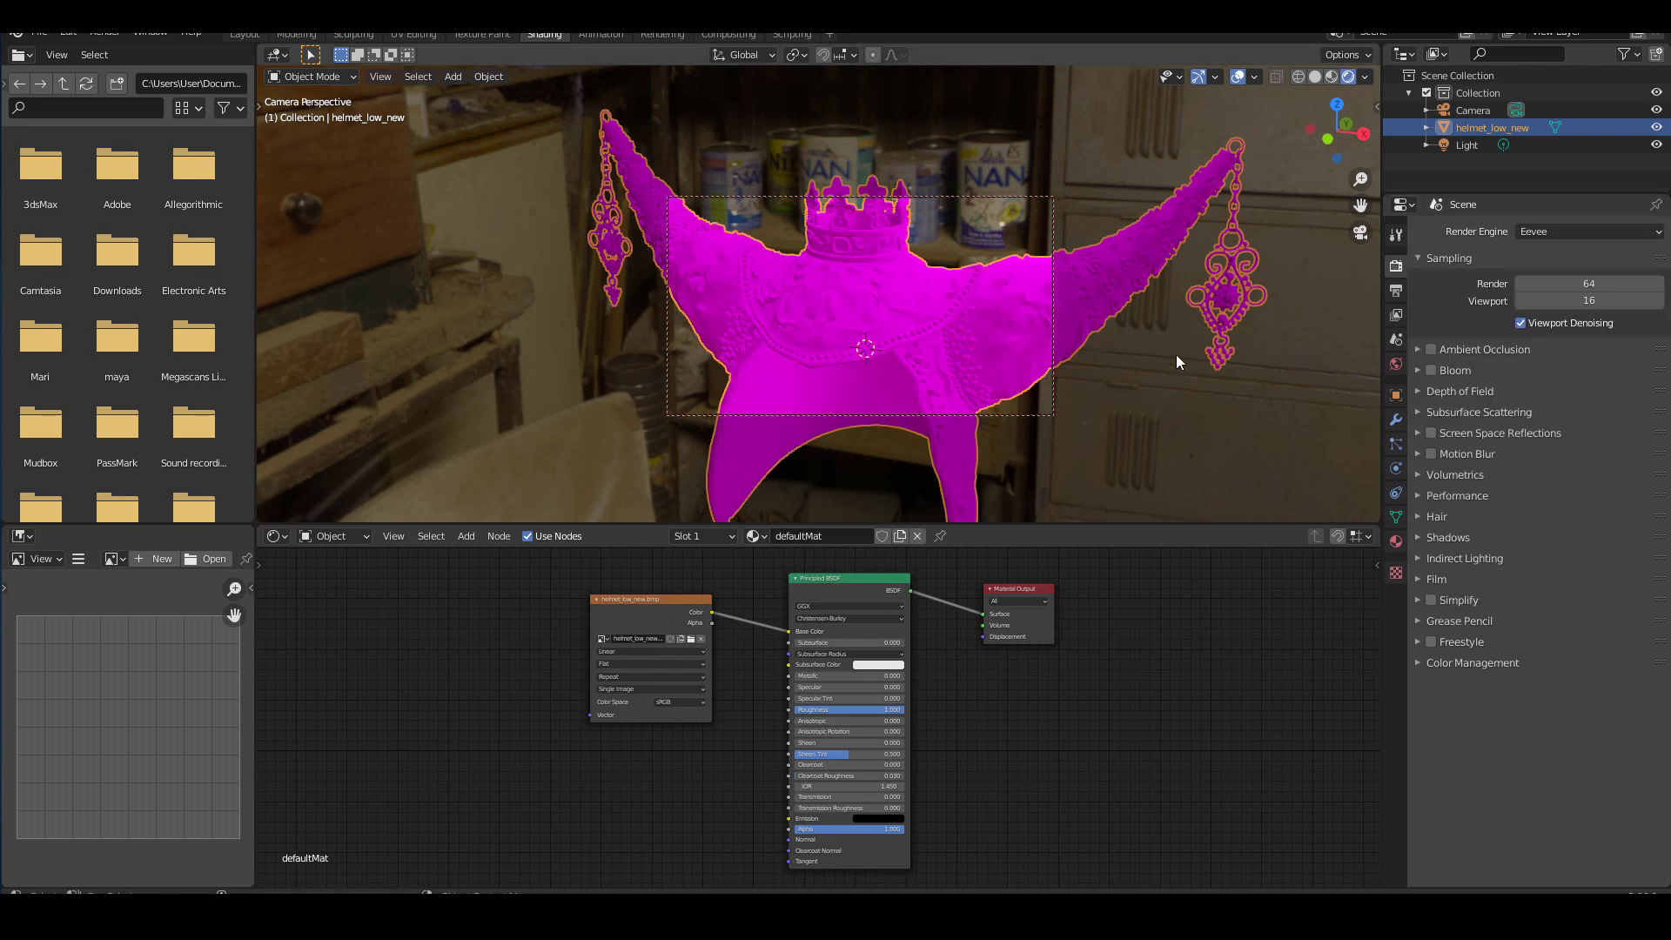
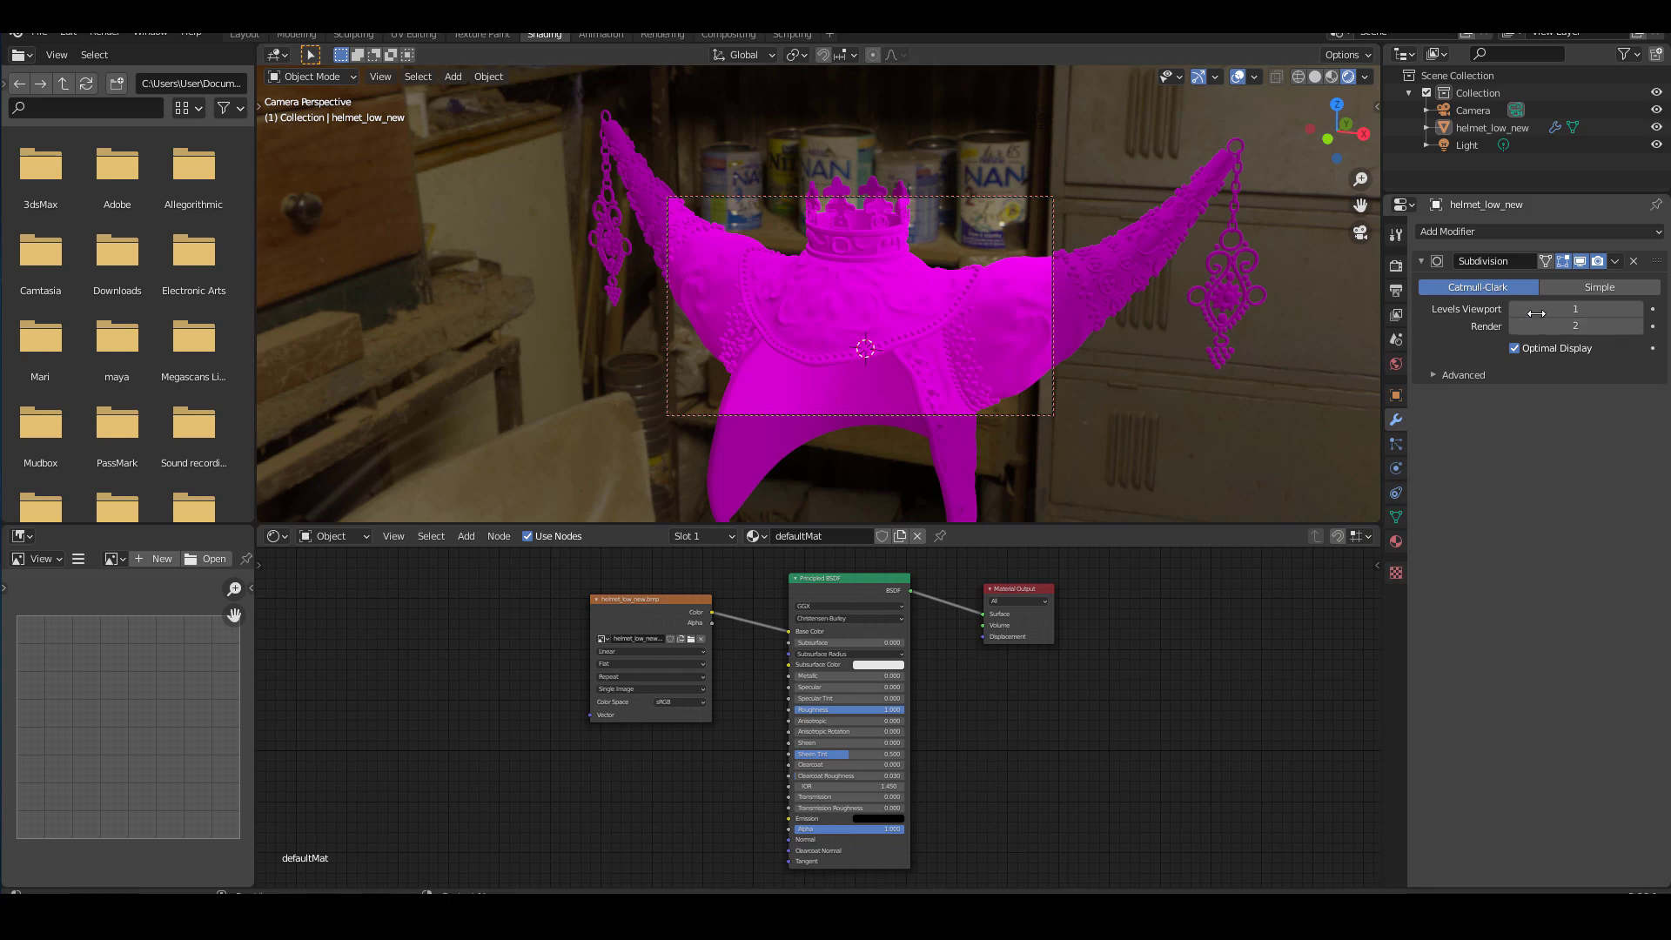
- Switch the Subdivision modifier's Levels Viewport to 0 and back to 1
{"action": "left_click", "coordinate": [1518, 310]}
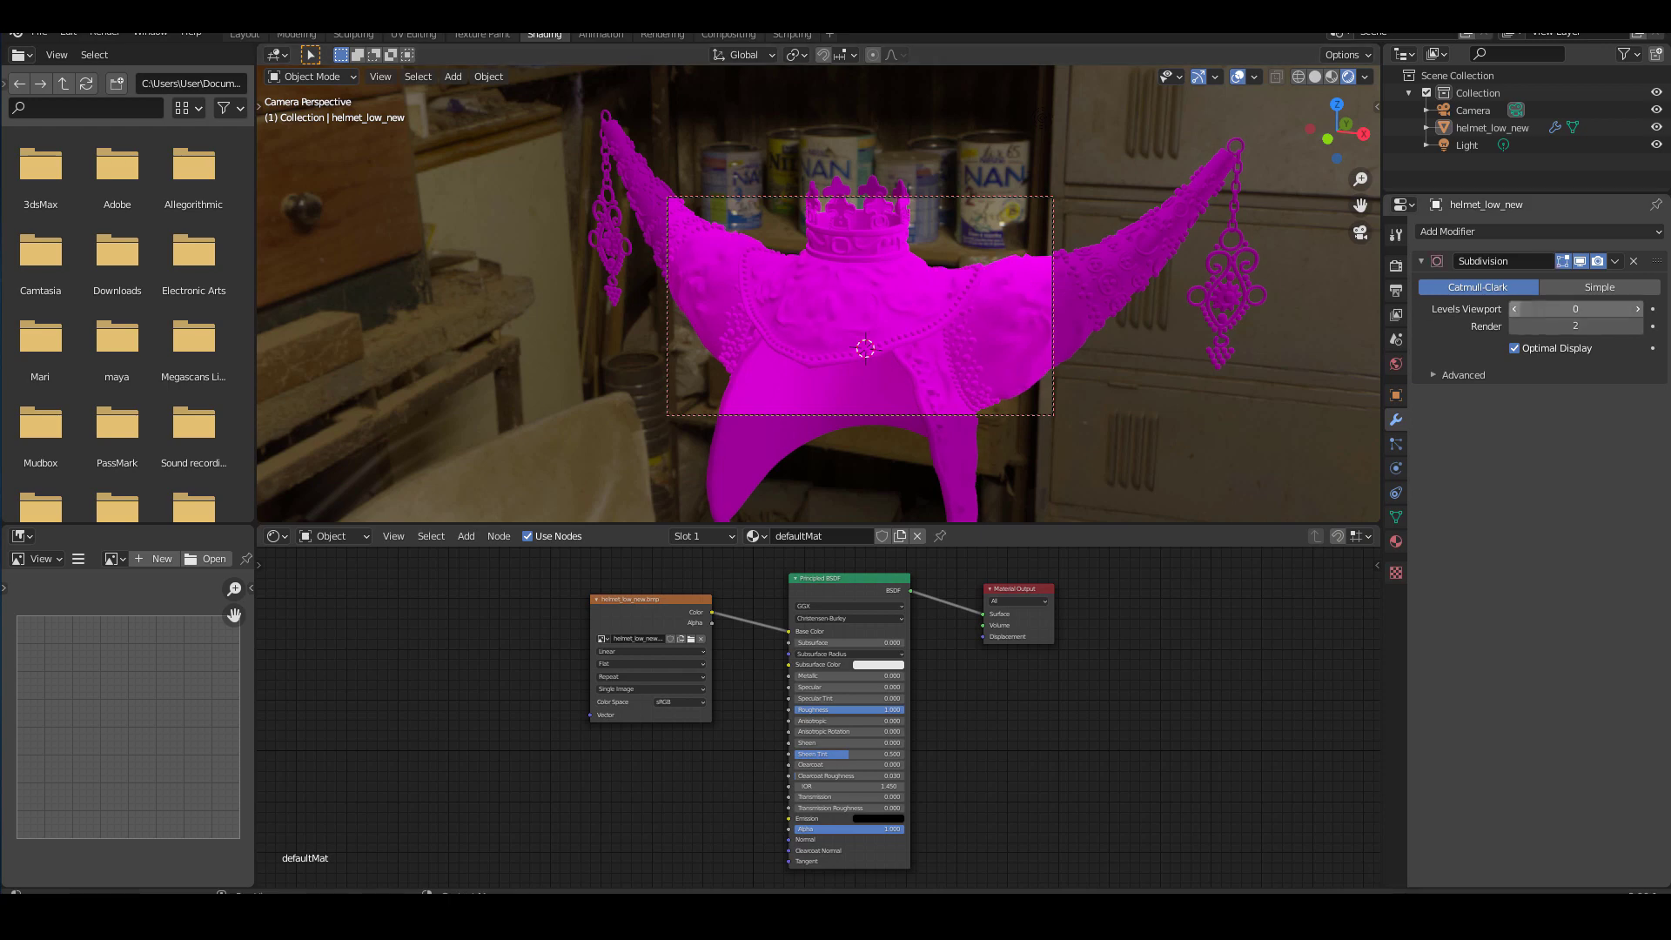
{"action": "left_click", "coordinate": [1637, 309]}
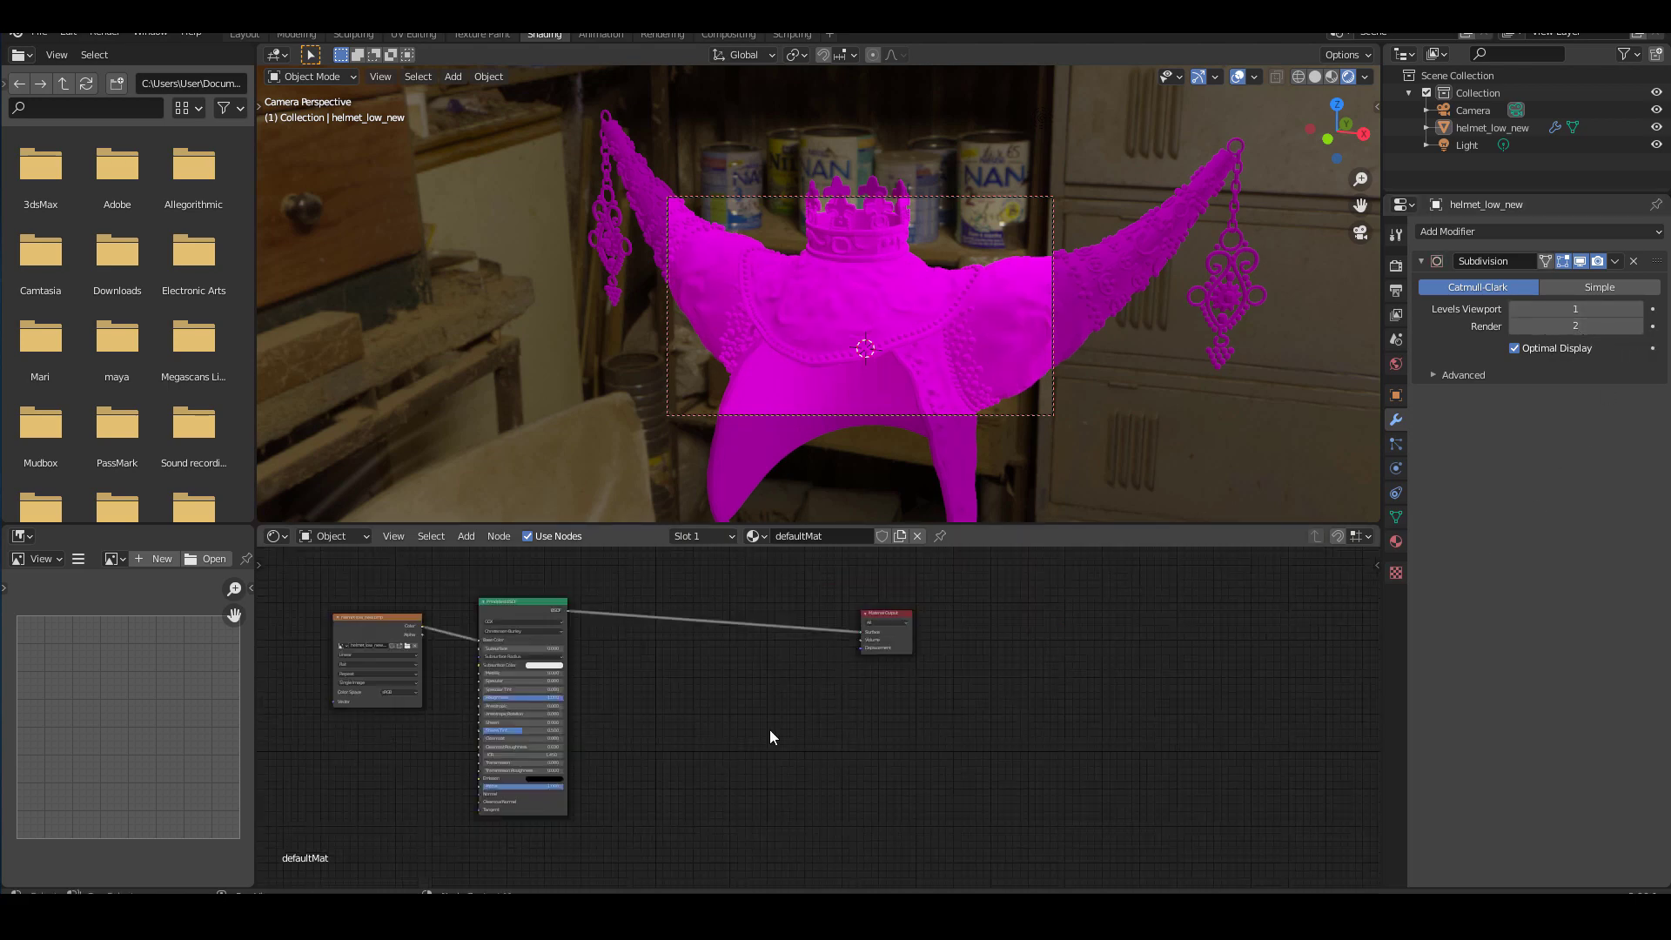
- Add an Image Texture node to the helmet's material and load helmet.1001.exr into it
{"action": "left_click", "coordinate": [1481, 127]}
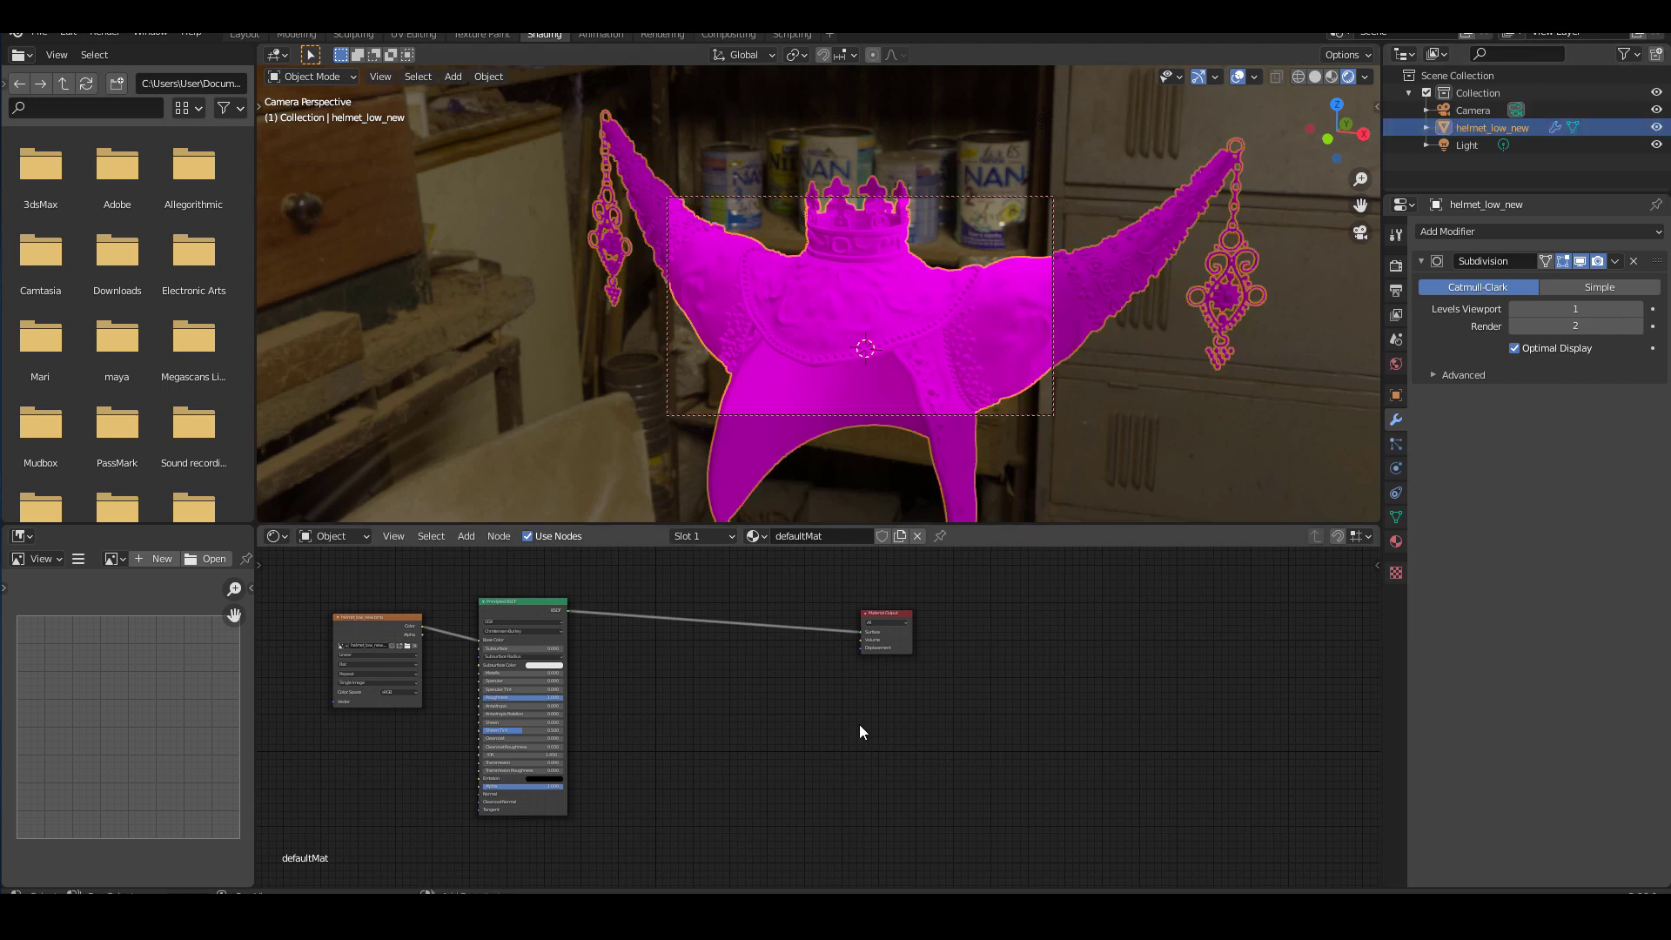
{"action": "key", "text": "shift+a"}
{"action": "mouse_move", "coordinate": [859, 725]}
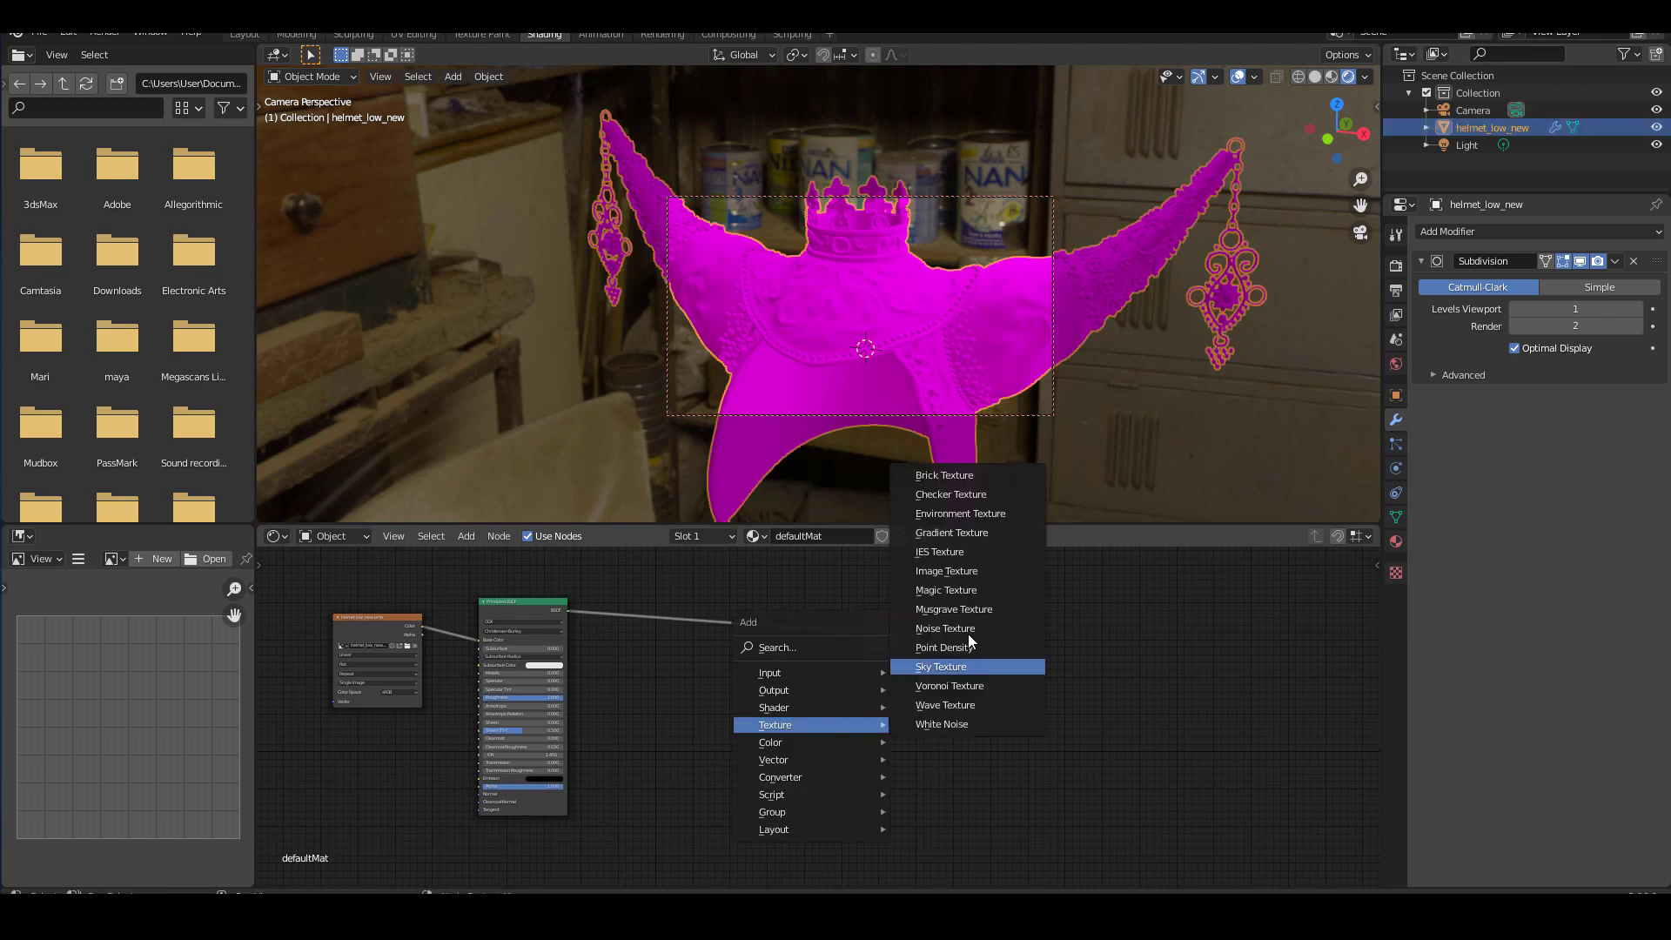
{"action": "left_click", "coordinate": [945, 571]}
{"action": "left_click", "coordinate": [667, 730]}
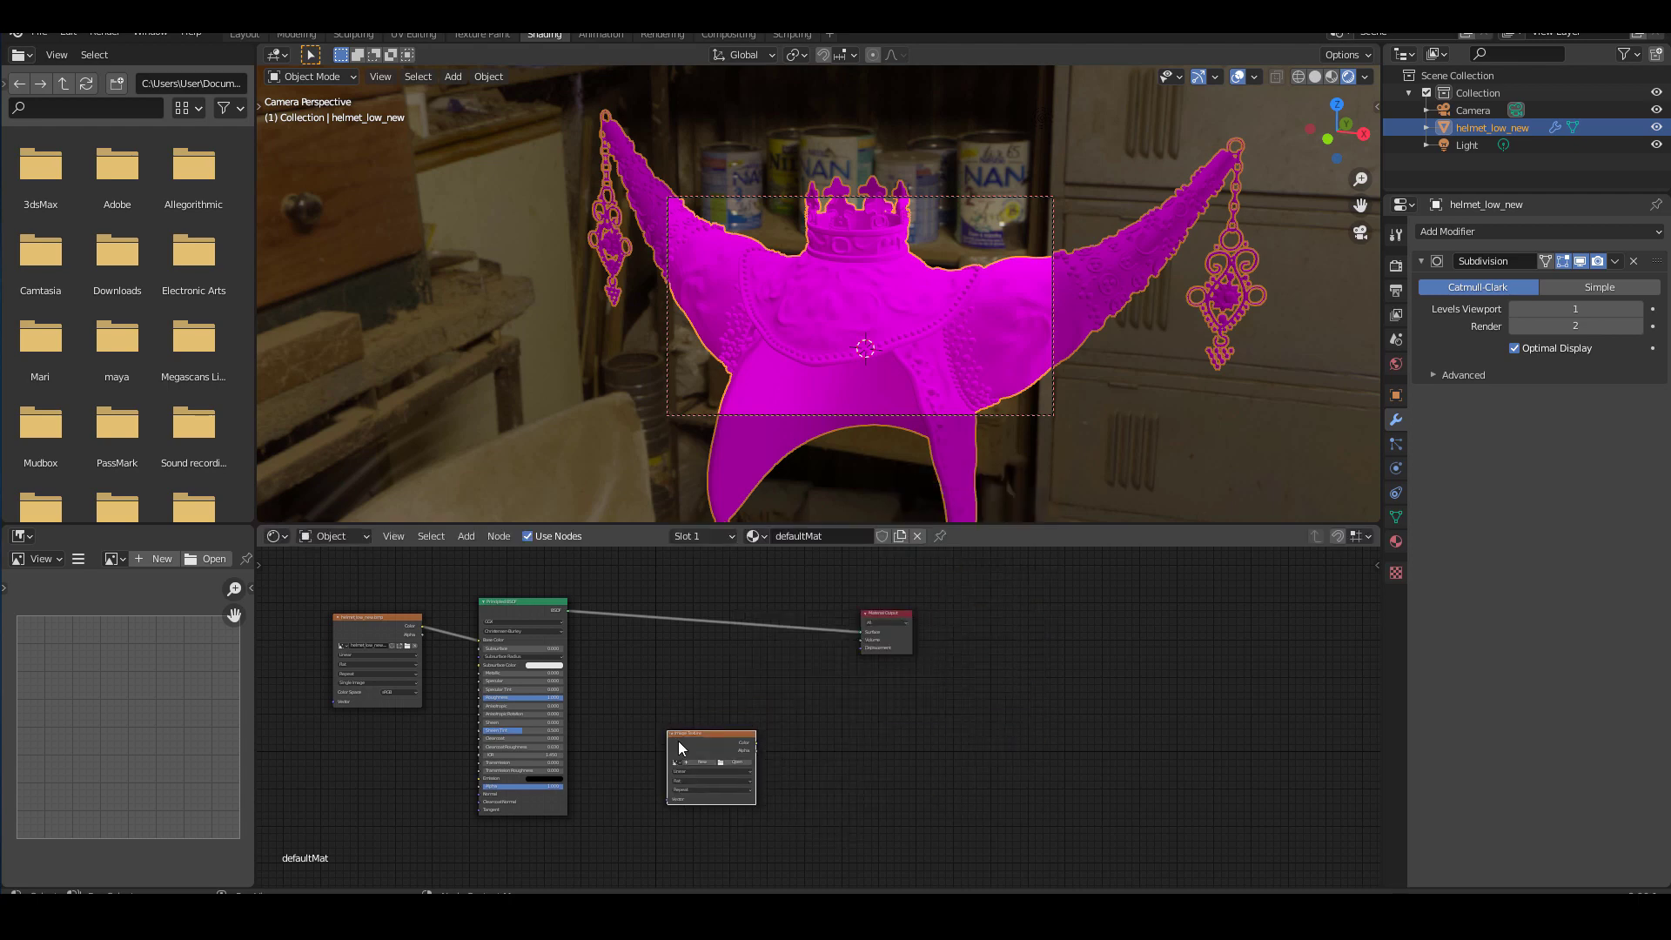
{"action": "left_click", "coordinate": [735, 762]}
{"action": "left_click", "coordinate": [536, 279]}
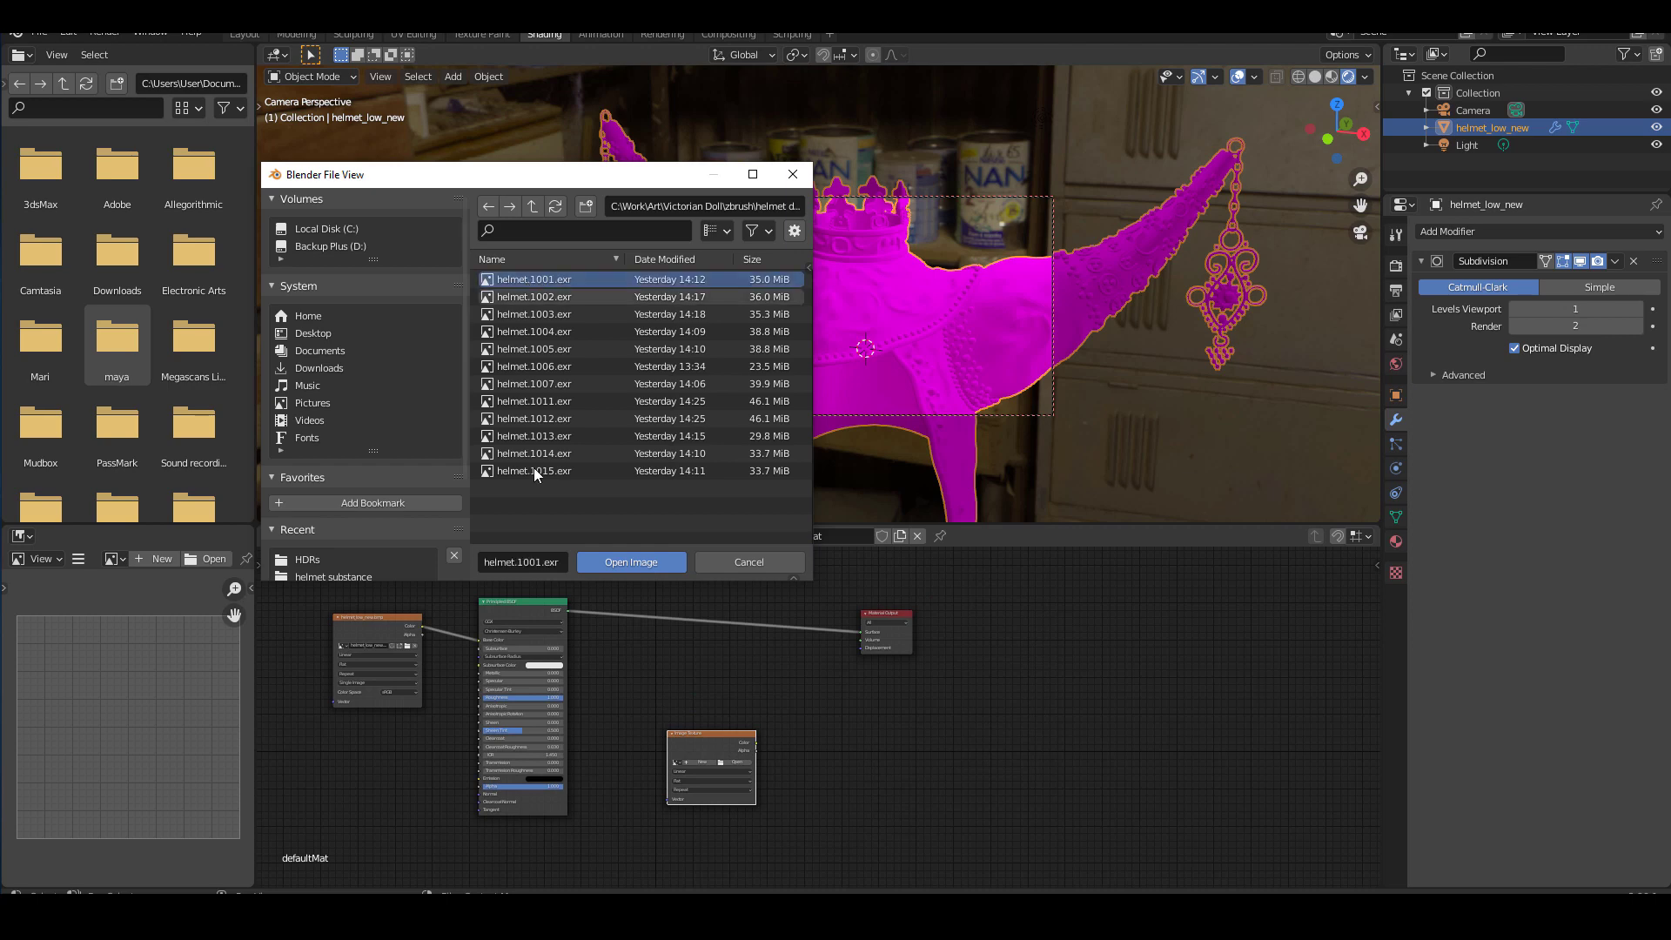
{"action": "left_click", "coordinate": [607, 561]}
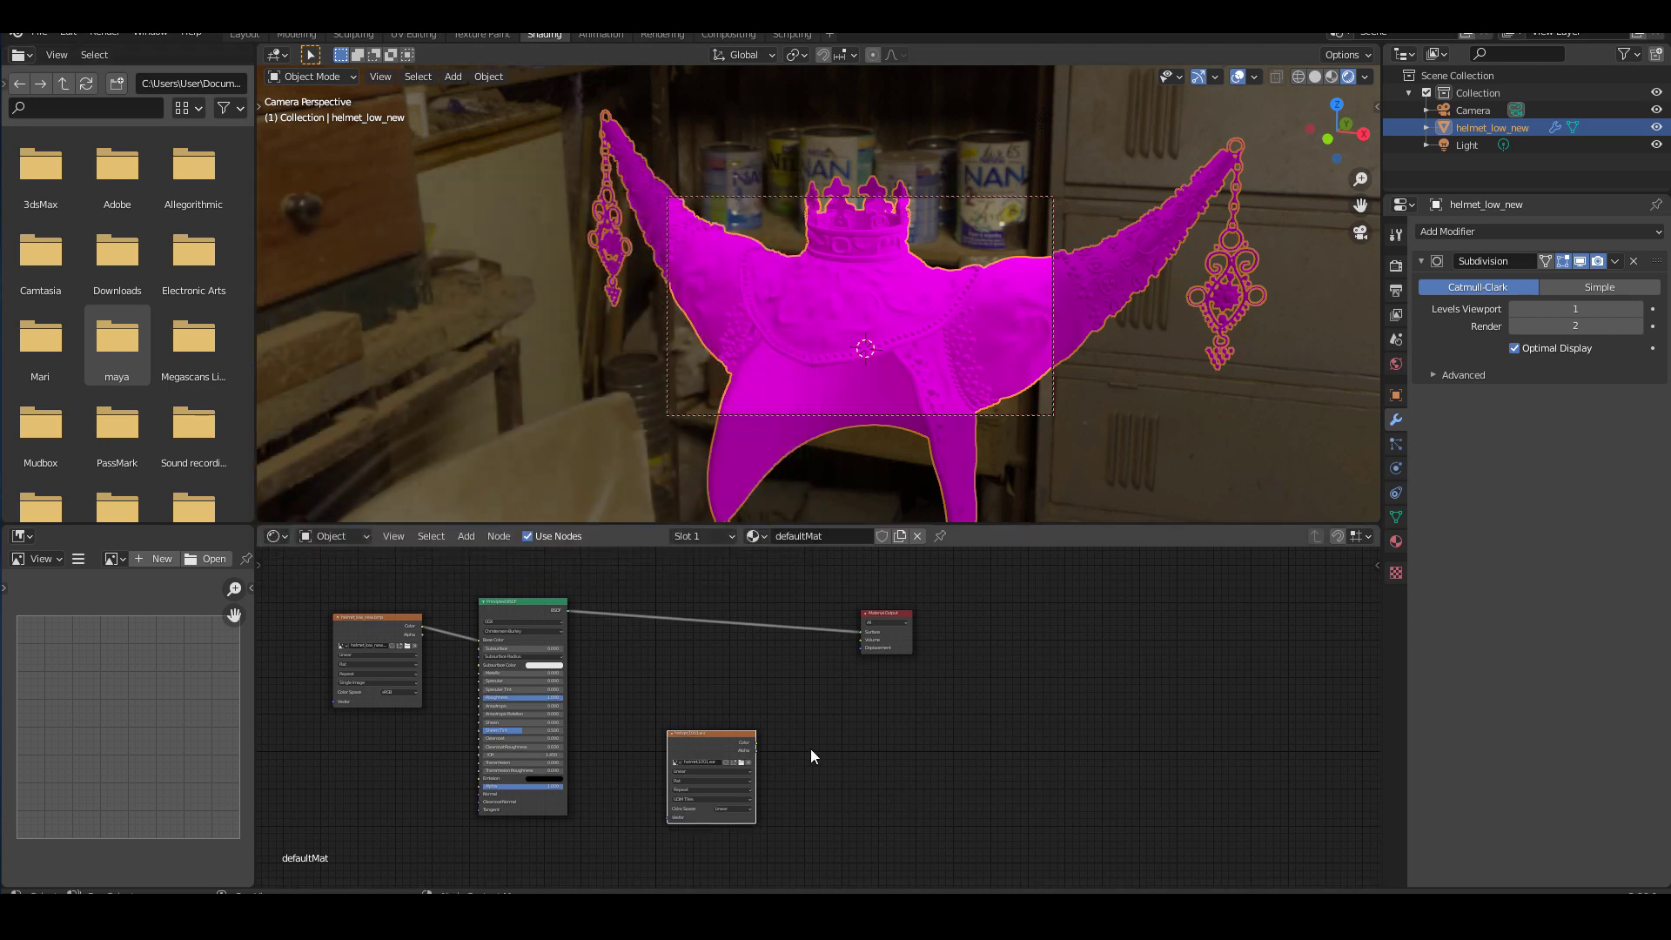
- Add a Displacement node between the helmet.1001.exr texture node and the Material Output node
{"action": "scroll", "coordinate": [811, 748], "scroll_direction": "up", "scroll_amount": 11}
{"action": "middle_click_drag", "start_coordinate": [781, 822], "coordinate": [918, 664]}
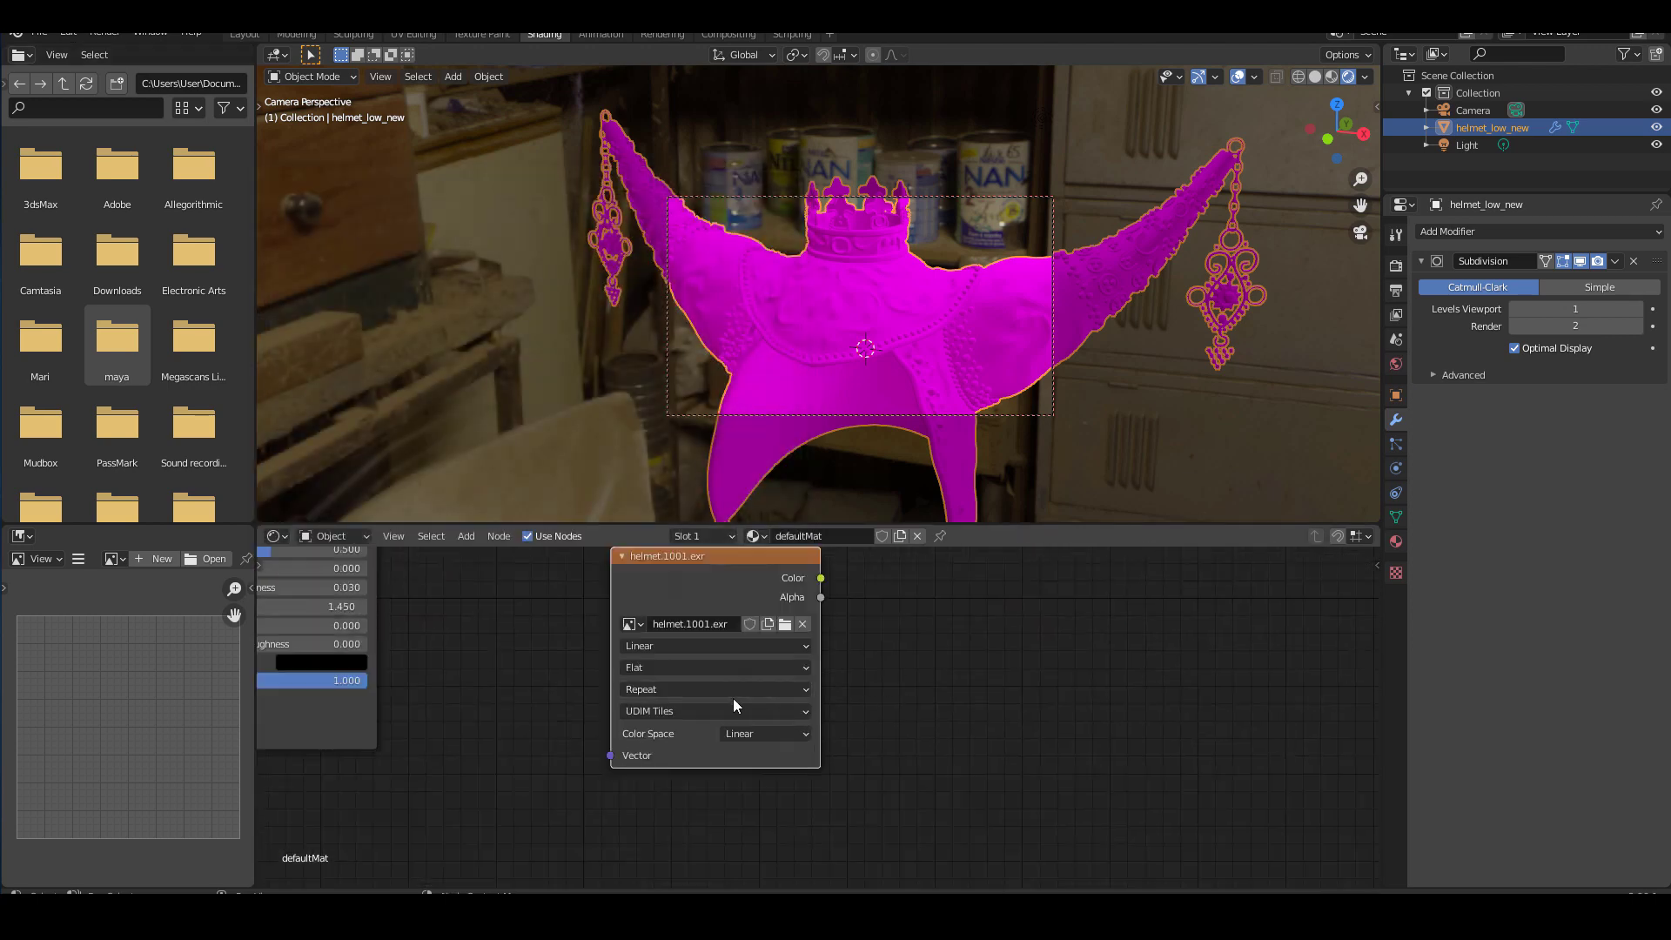
{"action": "scroll", "coordinate": [963, 709], "scroll_direction": "down", "scroll_amount": 2}
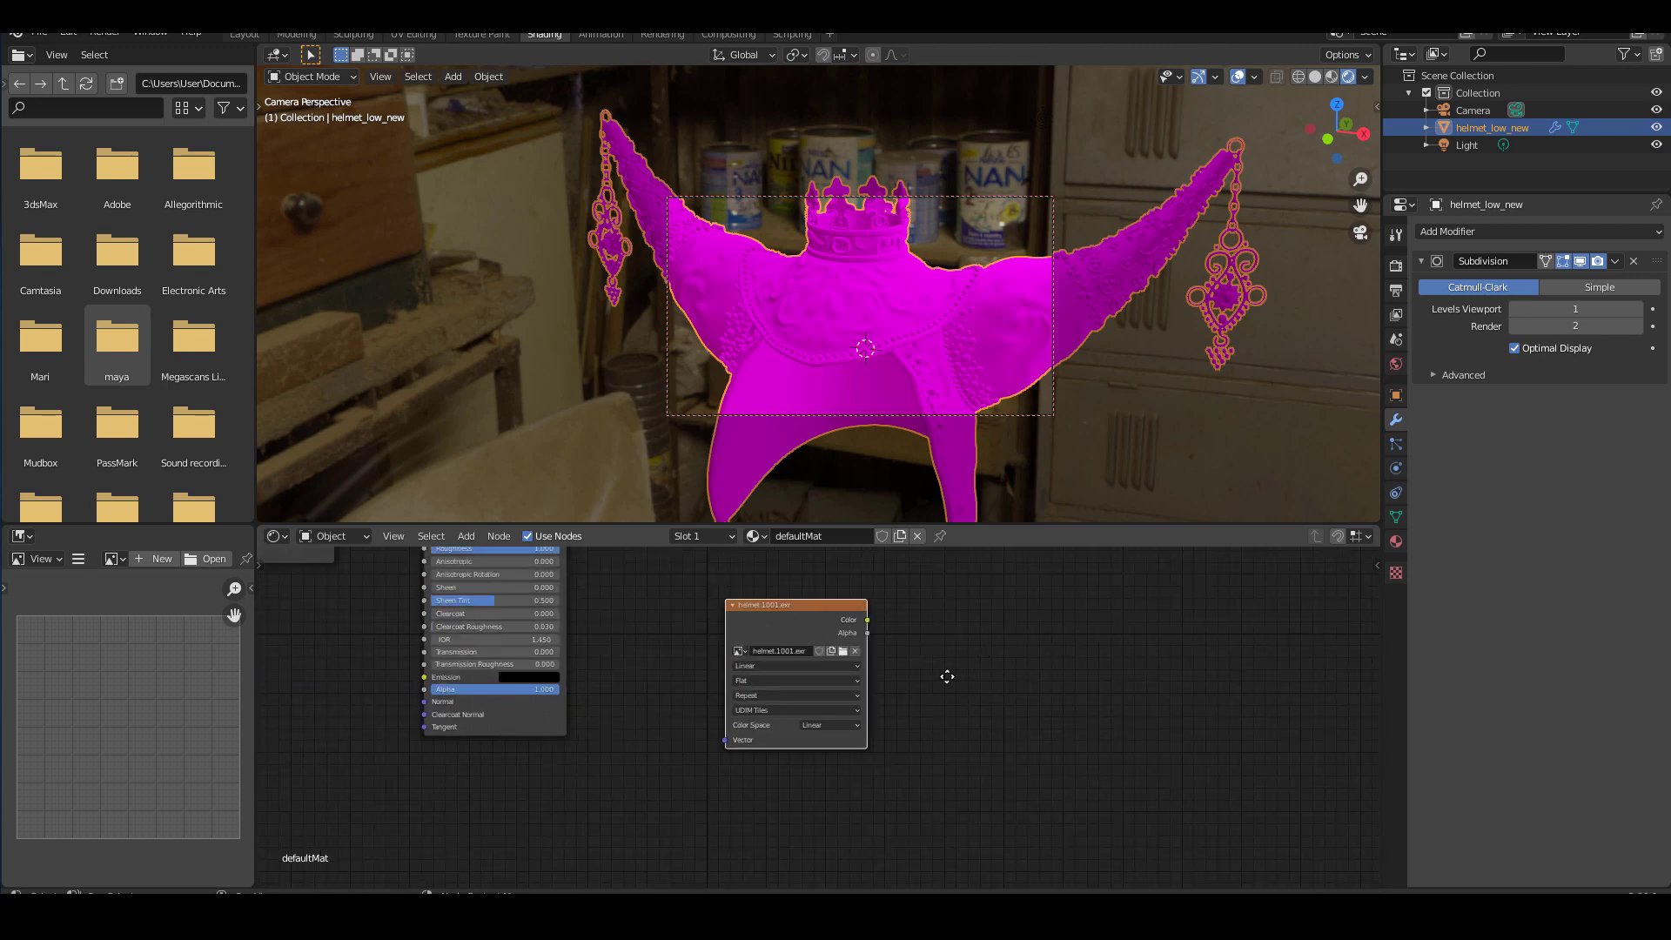
{"action": "middle_click_drag", "start_coordinate": [944, 675], "coordinate": [841, 747]}
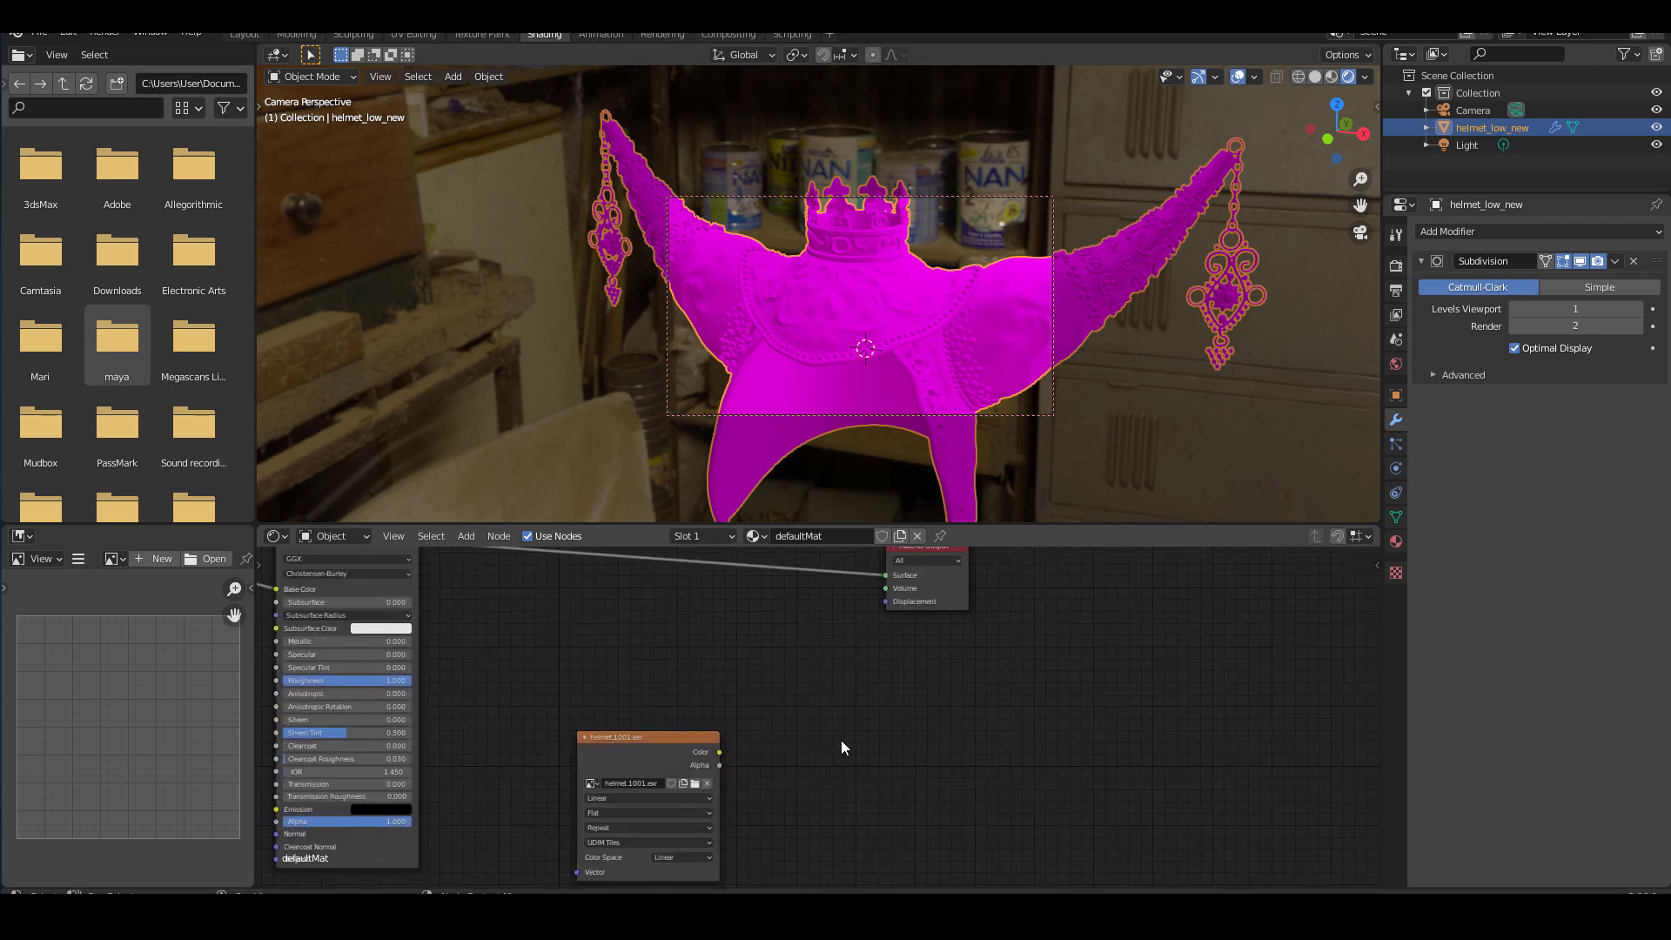
{"action": "key", "text": "shift+a"}
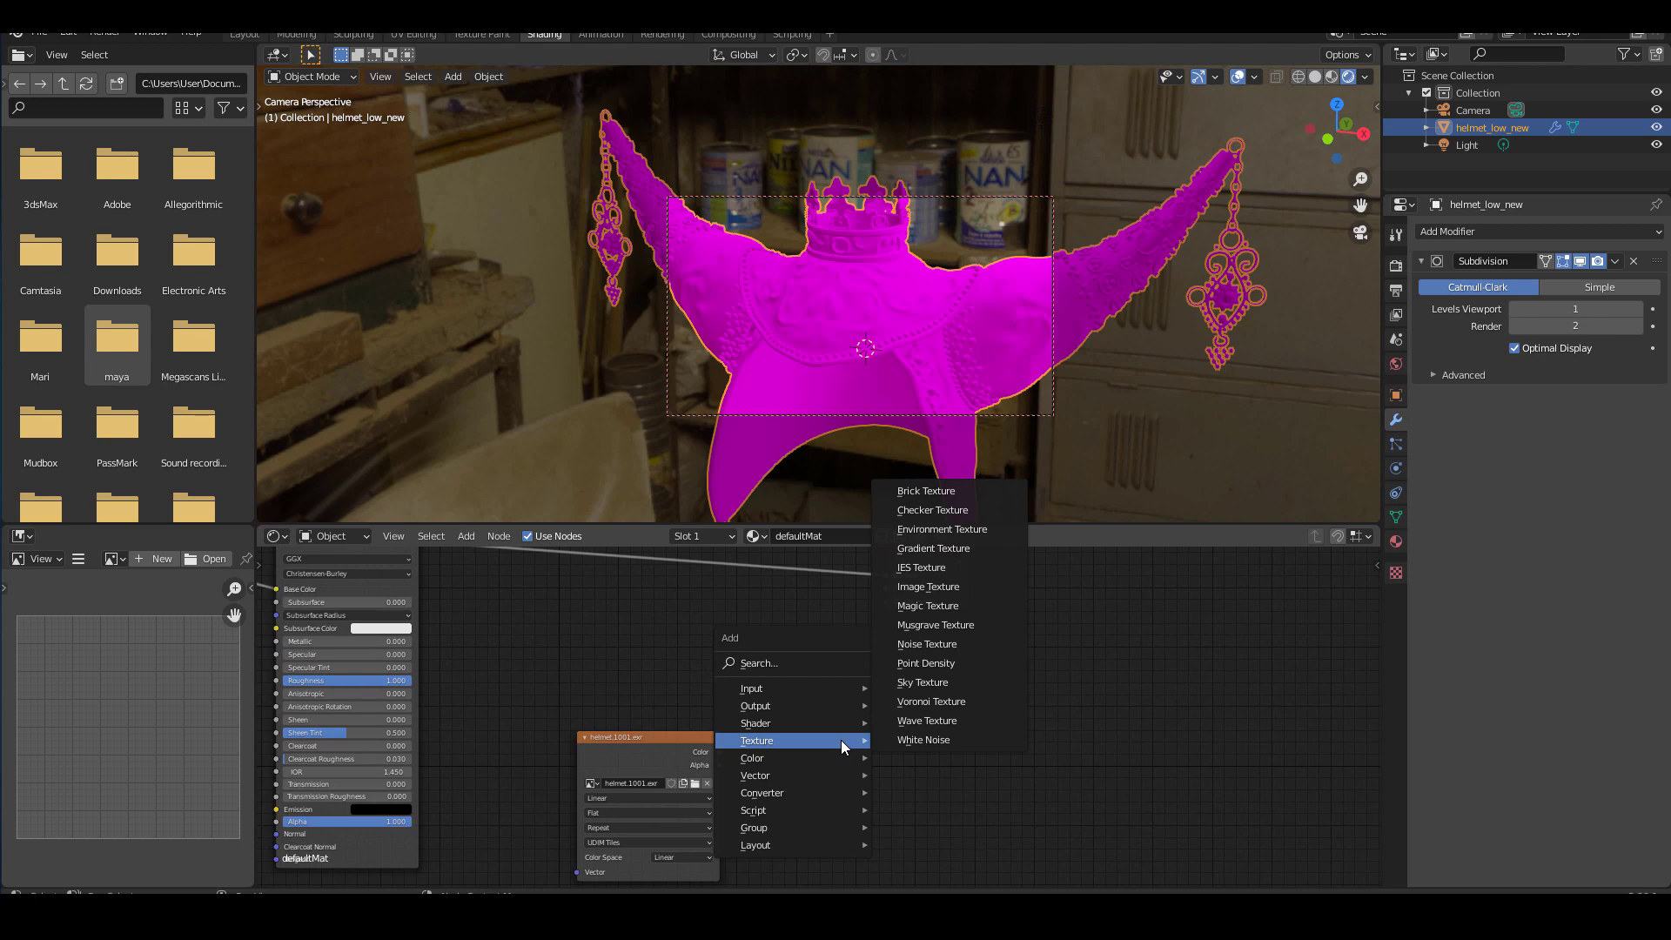
{"action": "left_click", "coordinate": [840, 740]}
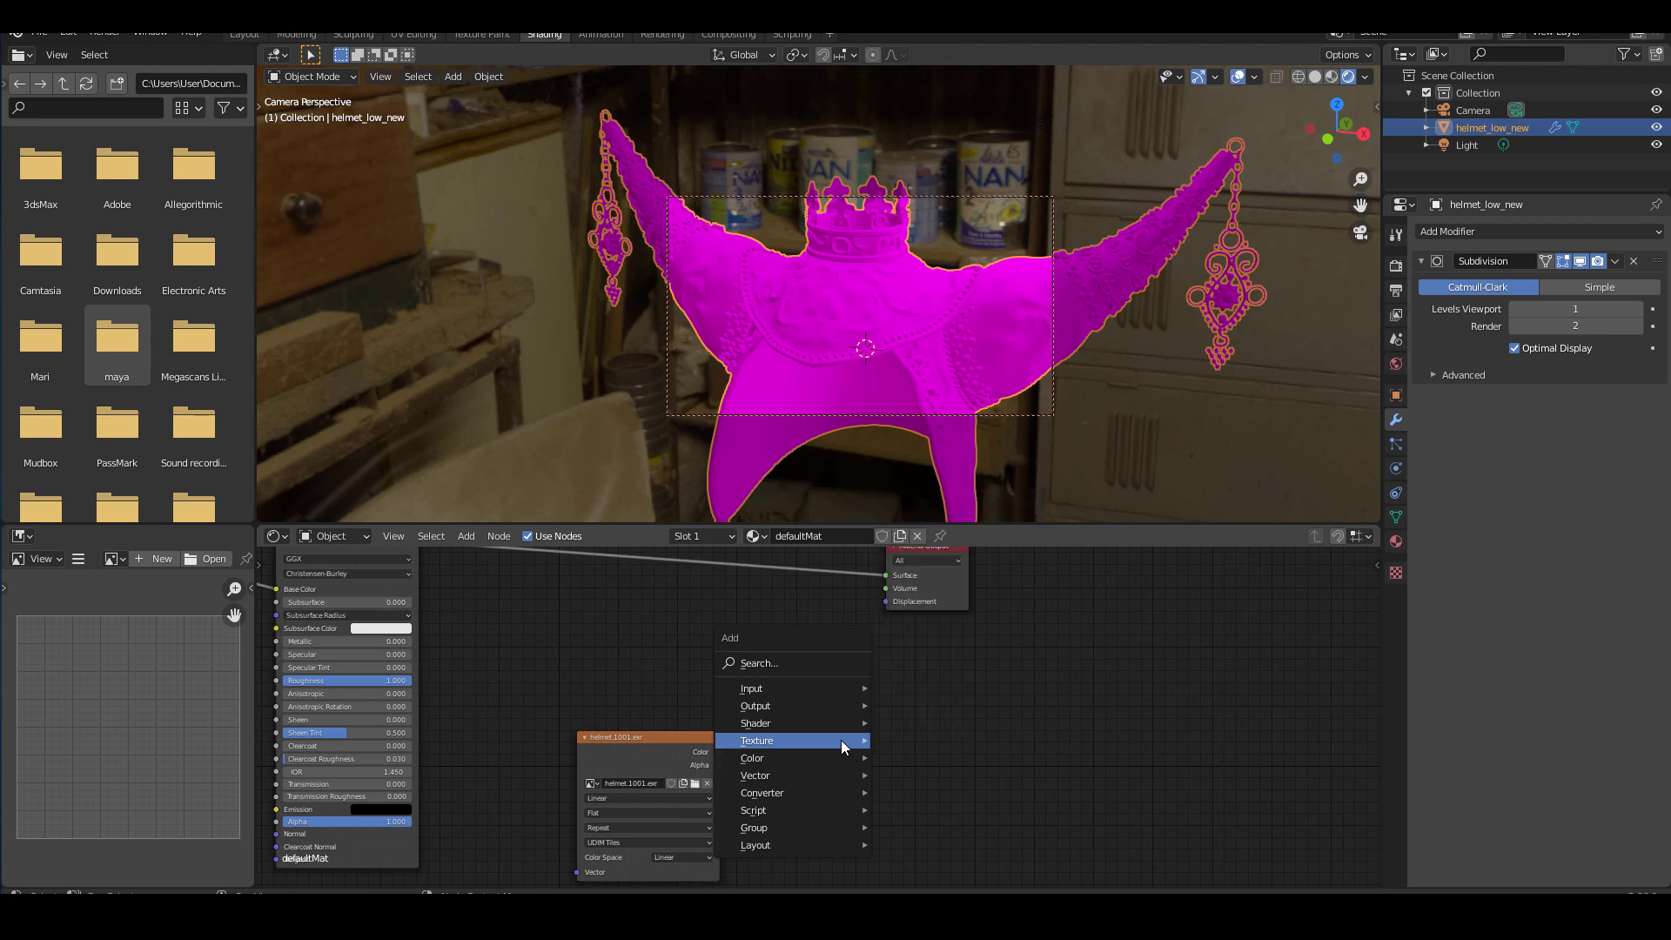
{"action": "left_click", "coordinate": [777, 663]}
{"action": "type", "text": "disp"}
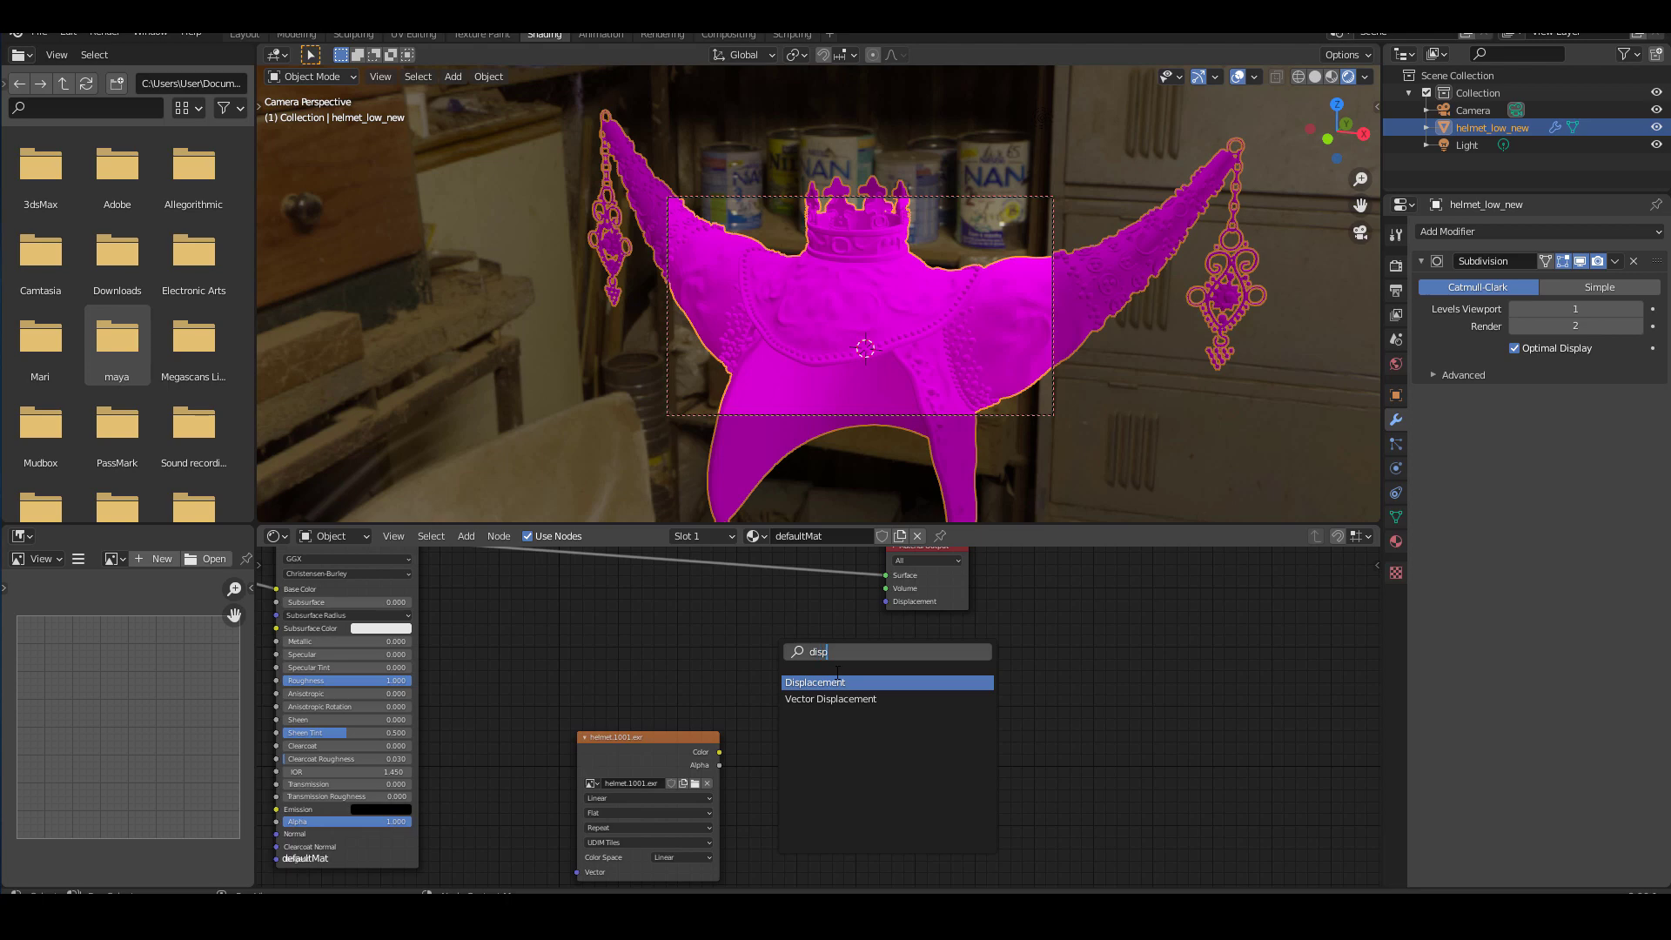
{"action": "left_click", "coordinate": [838, 682]}
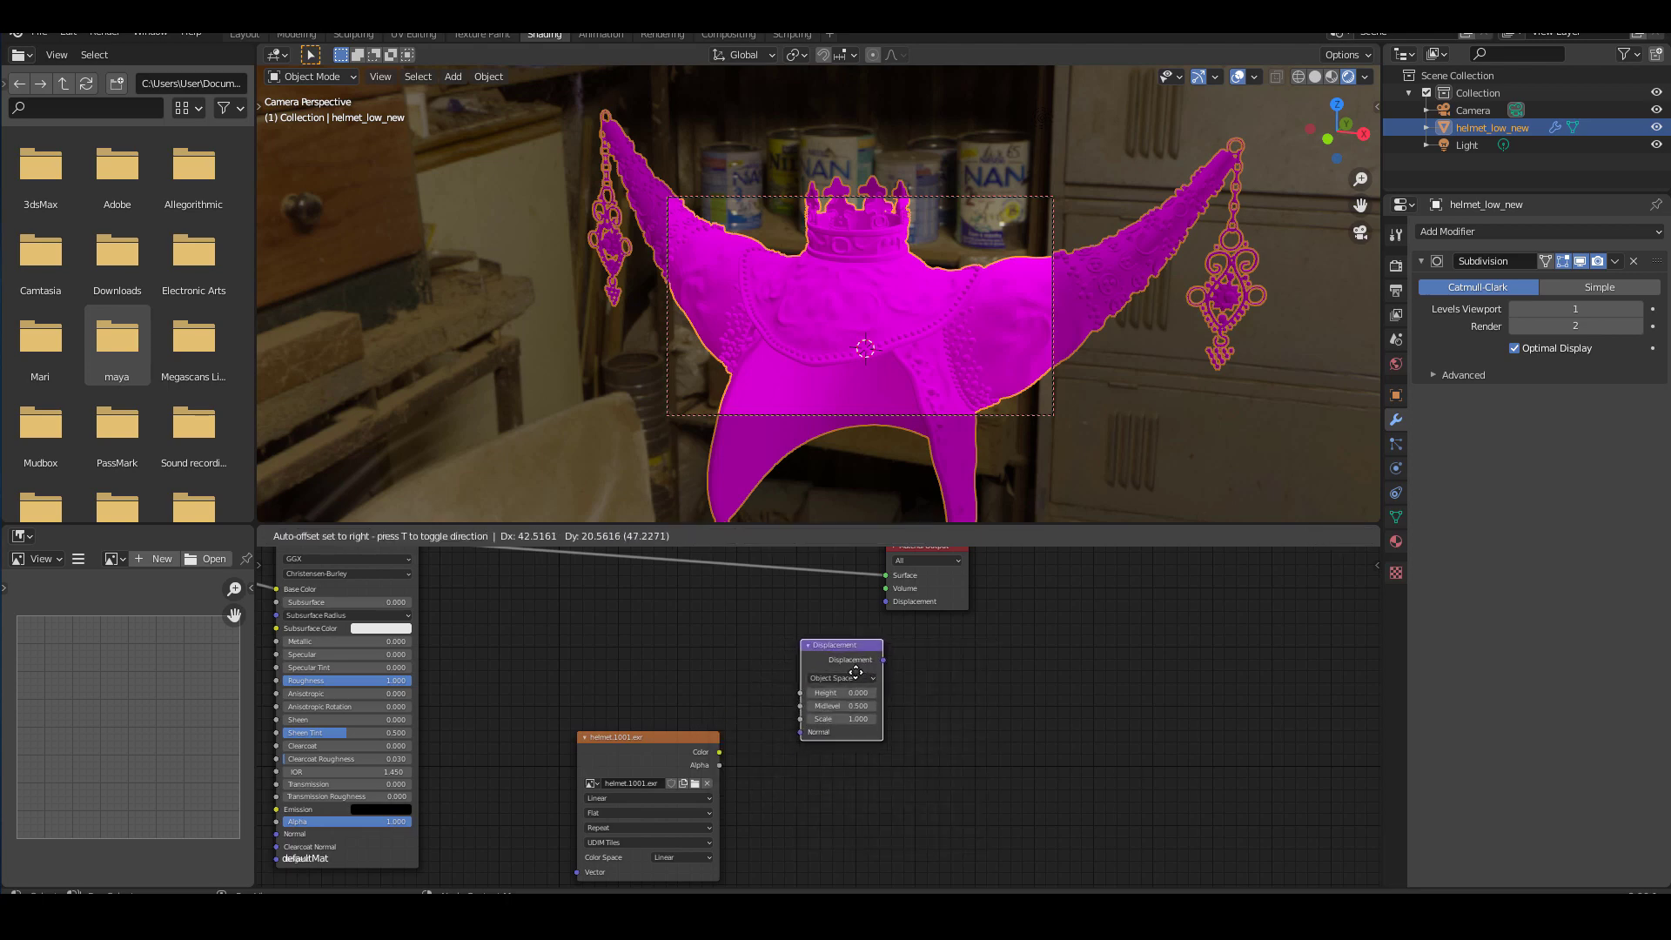
{"action": "left_click", "coordinate": [944, 725]}
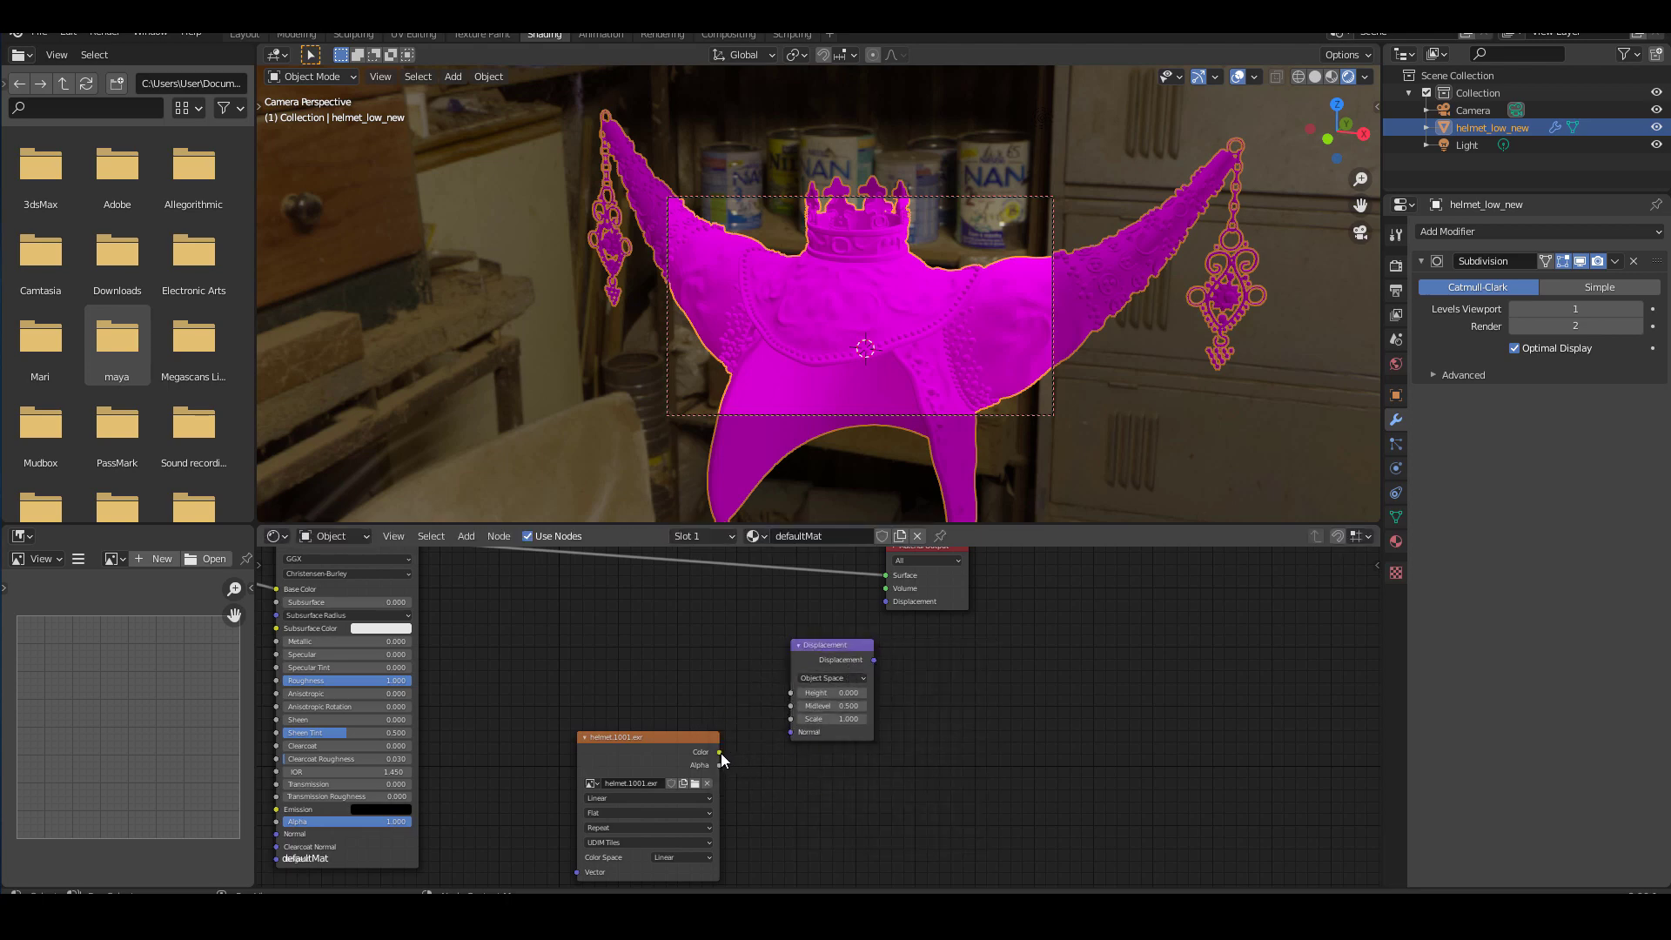
- Connect the helmet.1001.exr Color output to the Displacement node's Height, and its output to the Material Output's Displacement input
{"action": "left_click_drag", "start_coordinate": [719, 752], "coordinate": [790, 694]}
{"action": "left_click_drag", "start_coordinate": [839, 644], "coordinate": [885, 601]}
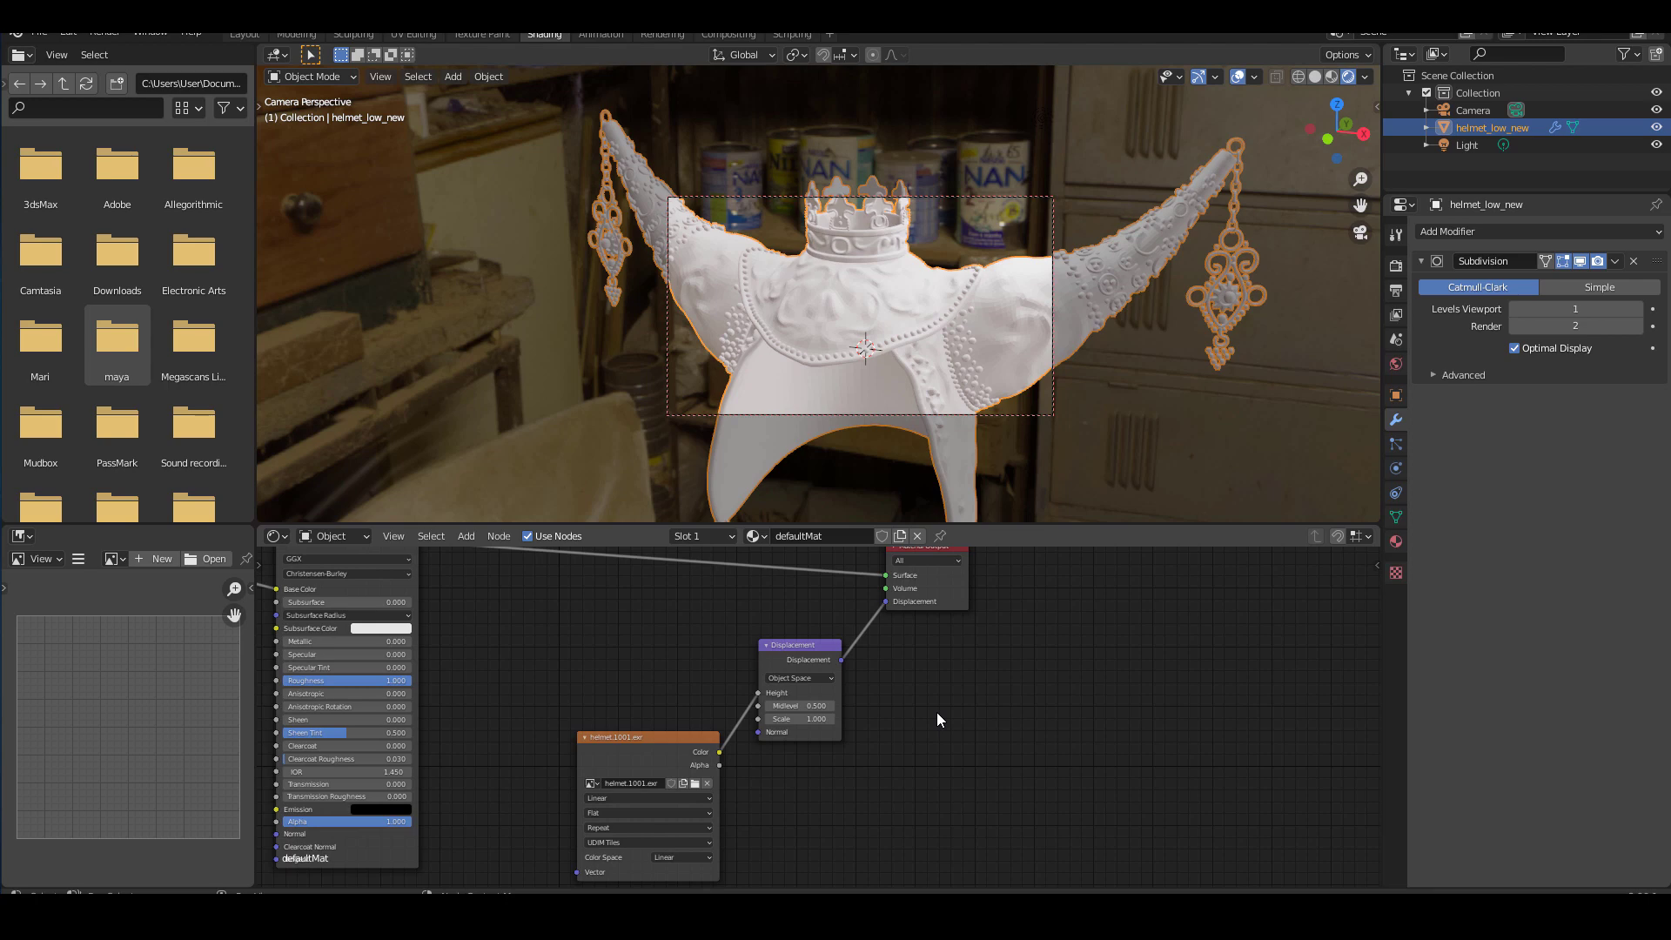
- Set the Displacement node's Midlevel to 0 and Scale to 1, shifting the node slightly away from the texture node
{"action": "scroll", "coordinate": [936, 712], "scroll_direction": "up", "scroll_amount": 2}
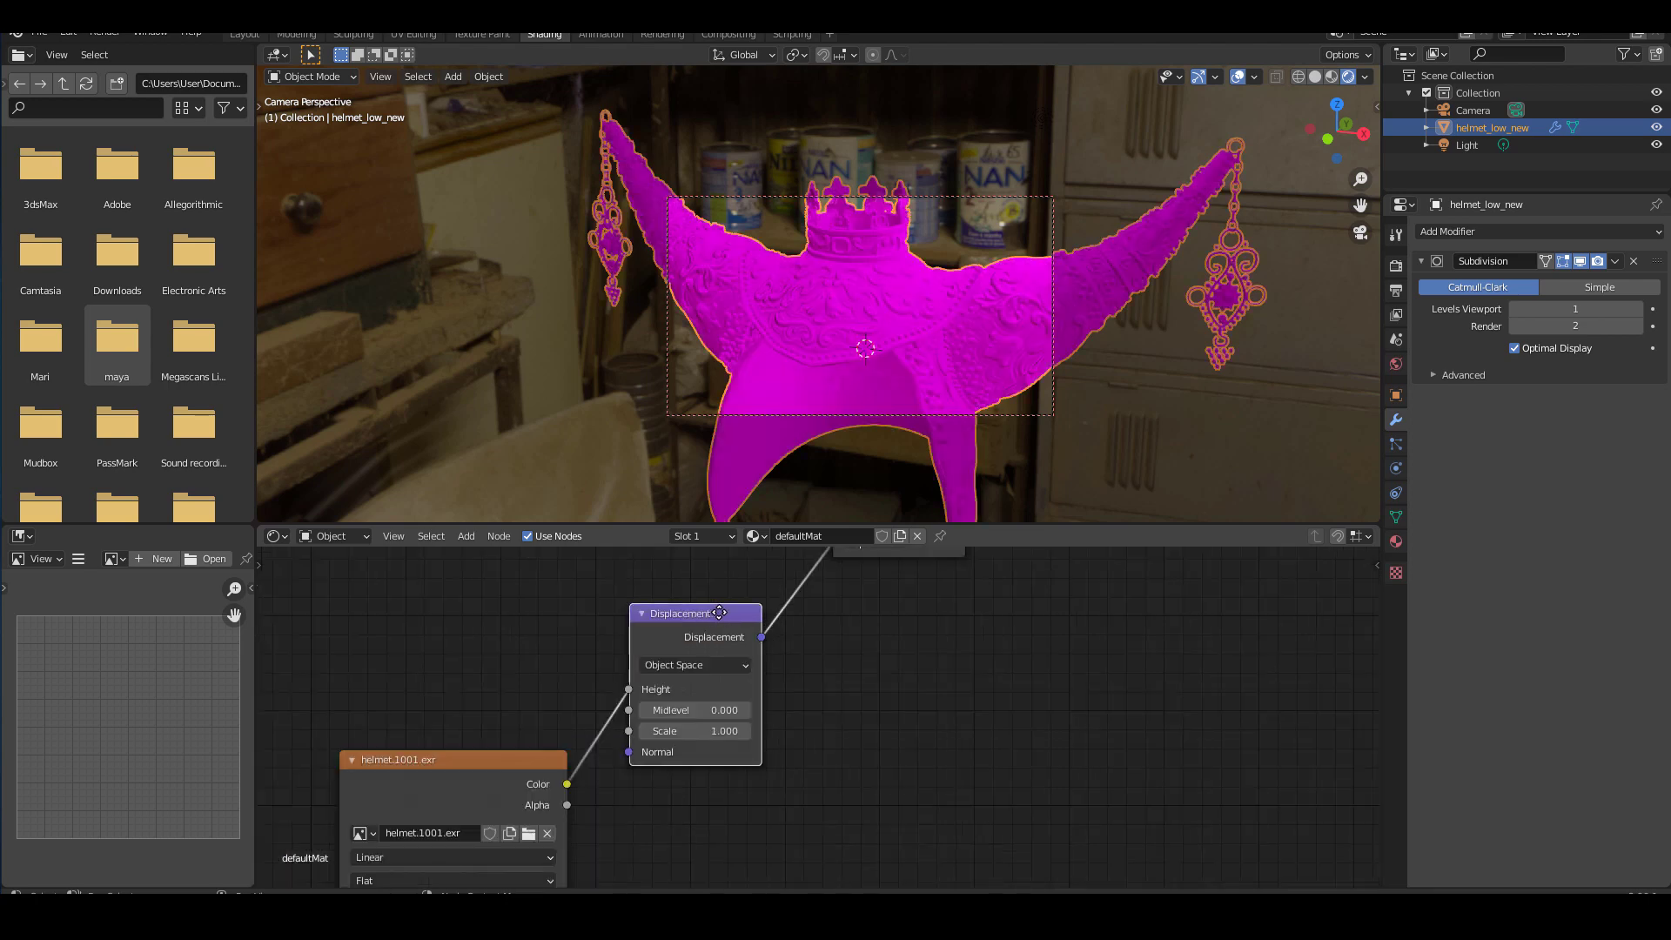
{"action": "left_click_drag", "start_coordinate": [714, 614], "coordinate": [730, 614]}
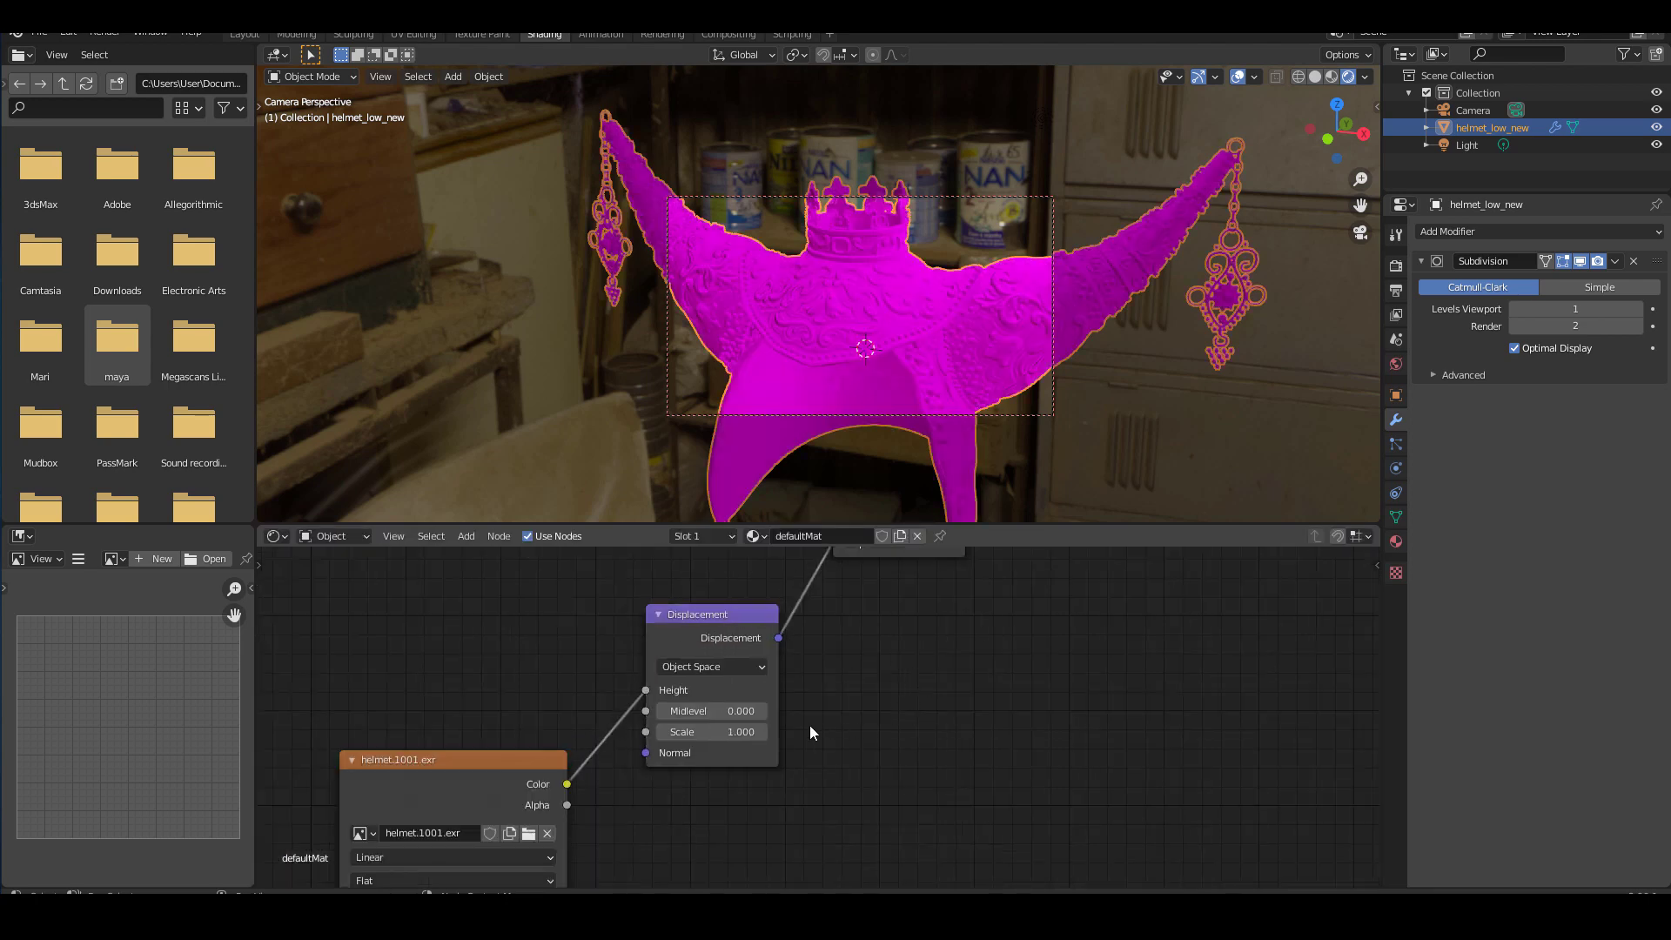
{"action": "left_click", "coordinate": [748, 732]}
{"action": "key", "text": "BackSpace"}
{"action": "key", "text": "Return"}
{"action": "left_click", "coordinate": [740, 732]}
{"action": "type", "text": "1"}
{"action": "key", "text": "Return"}
- Load helmet_low_new_defaultMat_BaseColor.1001.tif into the Image Texture node feeding the Principled BSDF's Base Color
{"action": "scroll", "coordinate": [874, 336], "scroll_direction": "up", "scroll_amount": 6}
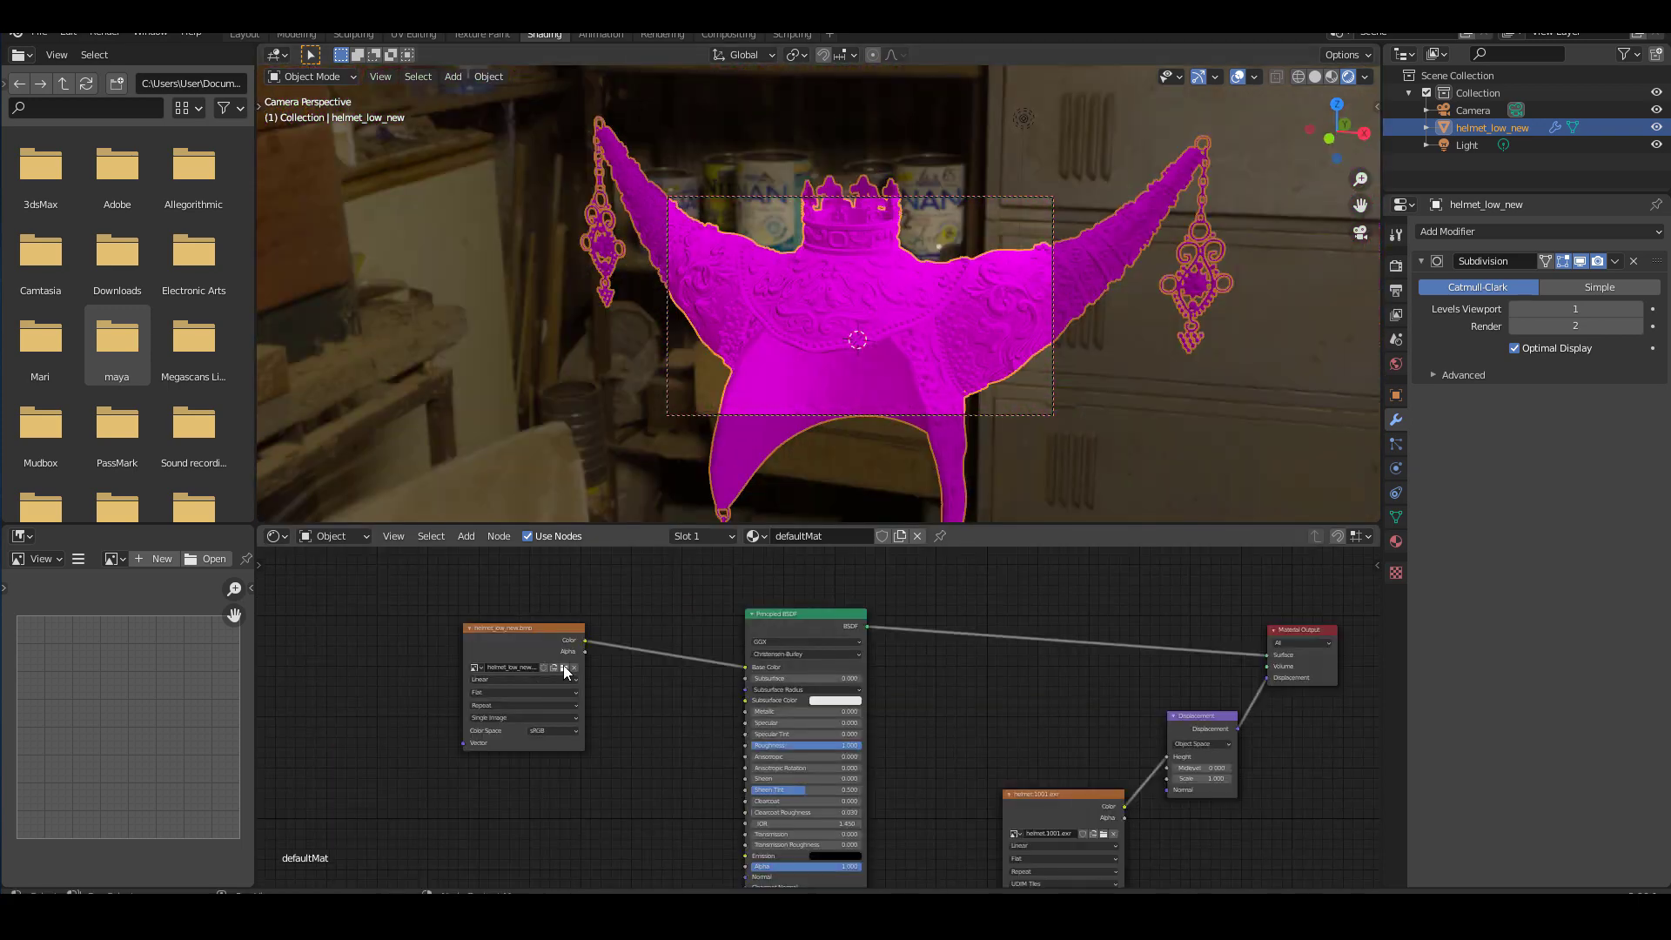
{"action": "left_click", "coordinate": [564, 667]}
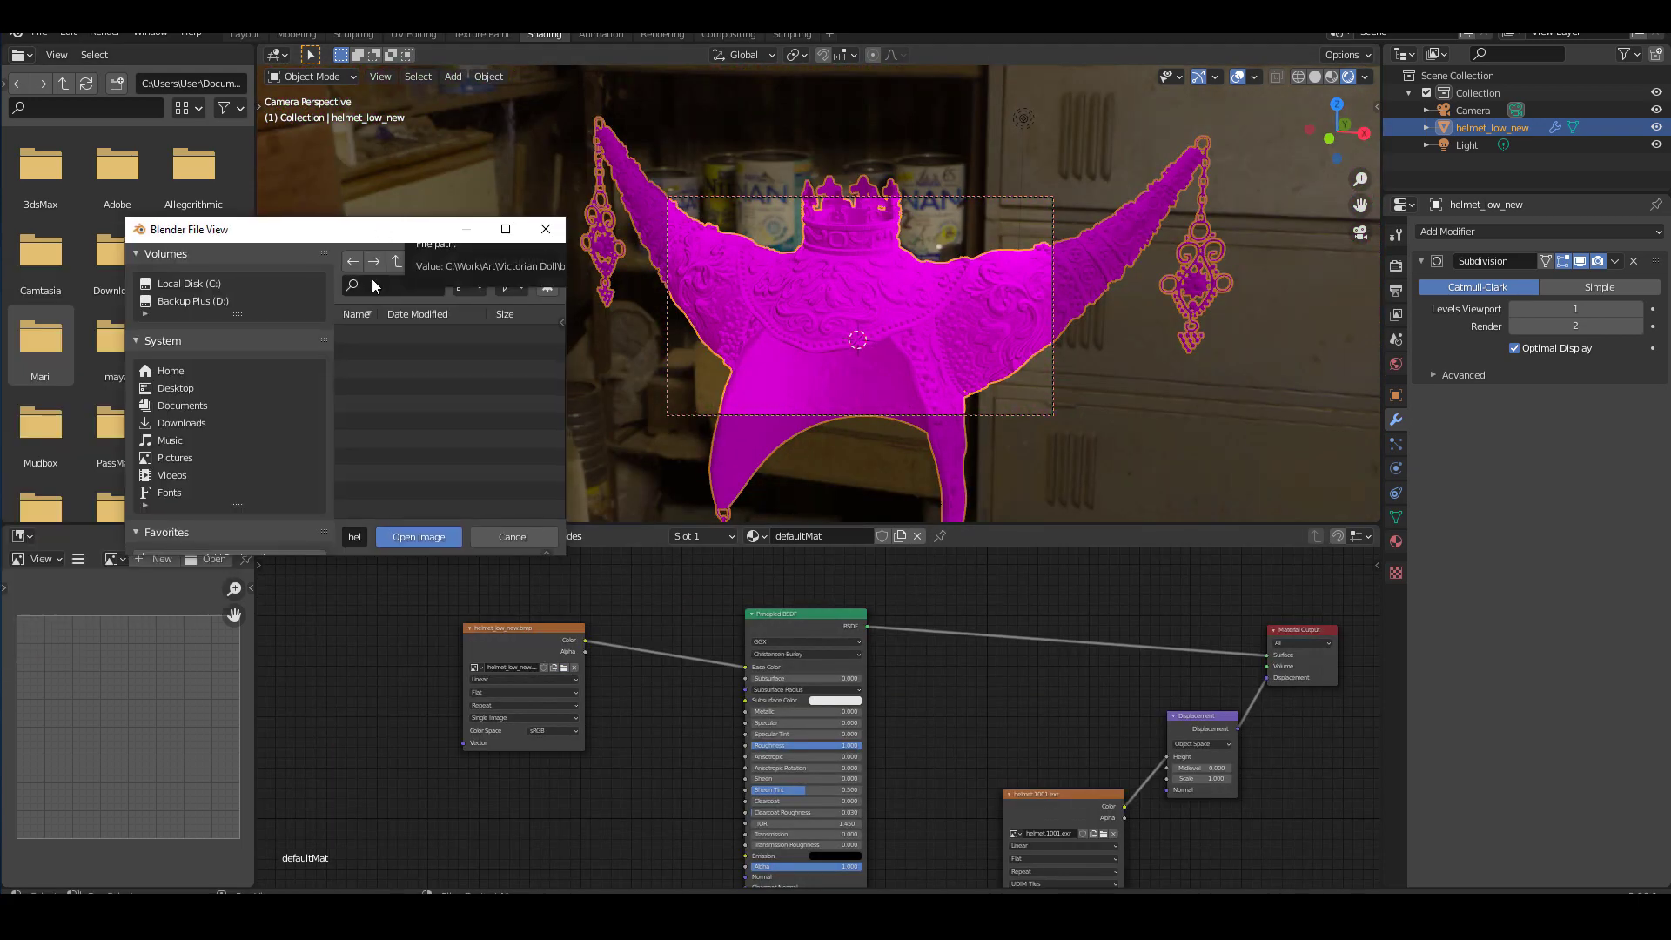
{"action": "left_click", "coordinate": [491, 334]}
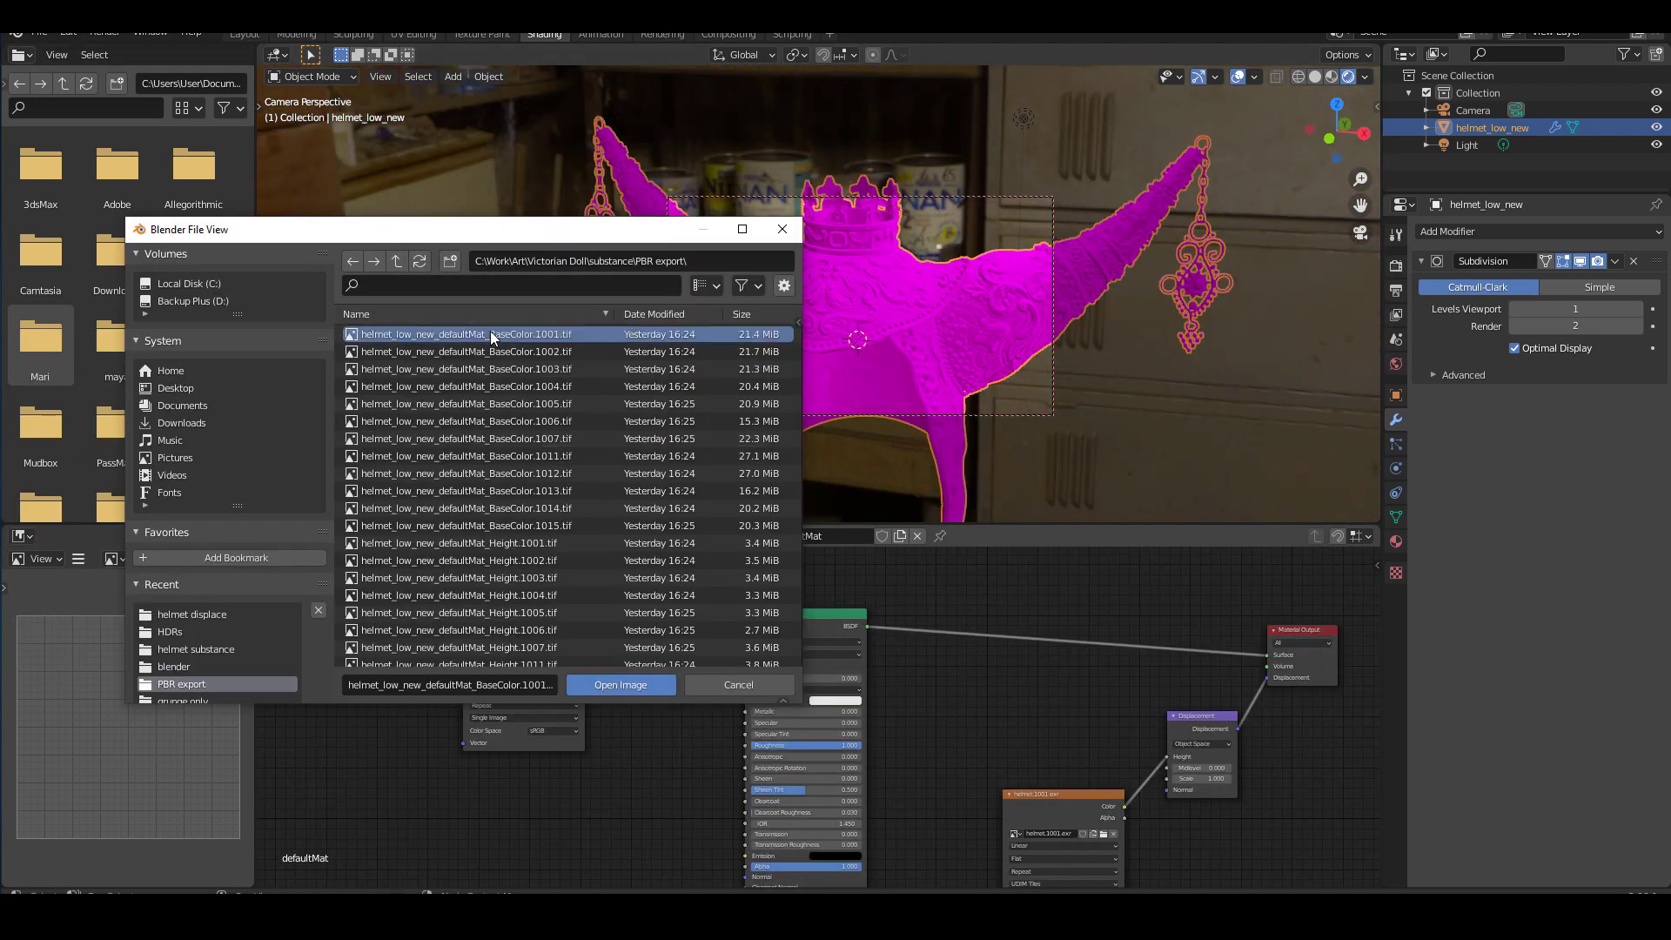
{"action": "left_click", "coordinate": [600, 684]}
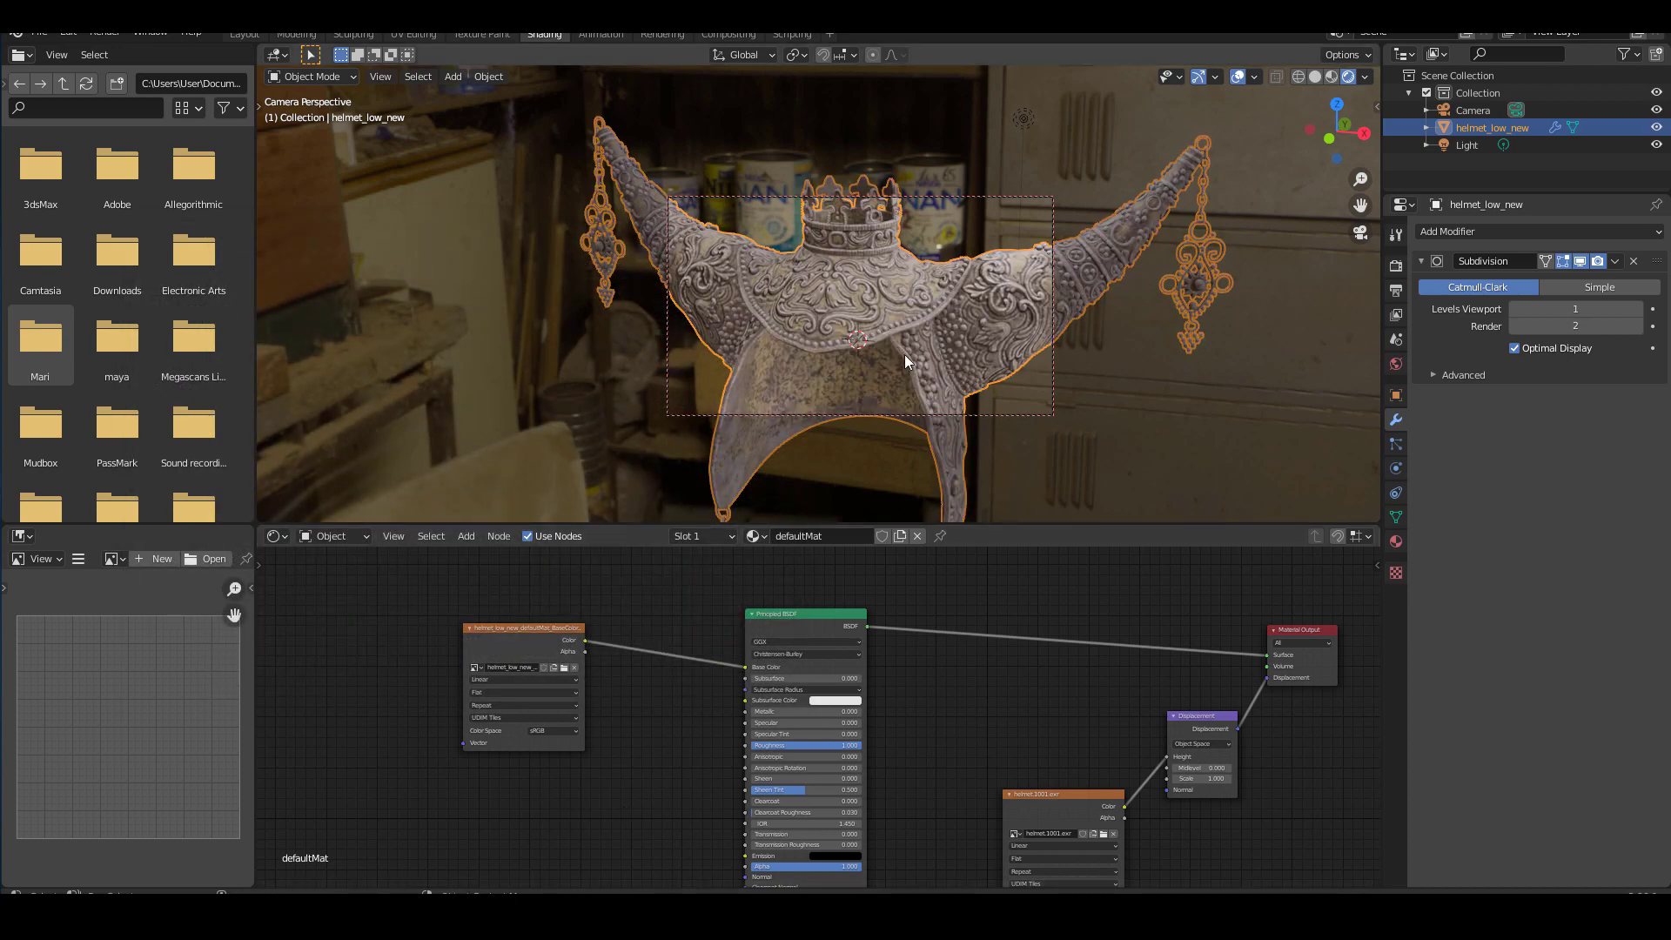
- Set the Principled BSDF's Metallic to 1 and Specular to 0.5
{"action": "scroll", "coordinate": [889, 346], "scroll_direction": "up", "scroll_amount": 5}
{"action": "middle_click_drag", "start_coordinate": [938, 342], "coordinate": [910, 338]}
{"action": "middle_click_drag", "start_coordinate": [911, 722], "coordinate": [908, 696]}
{"action": "scroll", "coordinate": [907, 696], "scroll_direction": "up", "scroll_amount": 2}
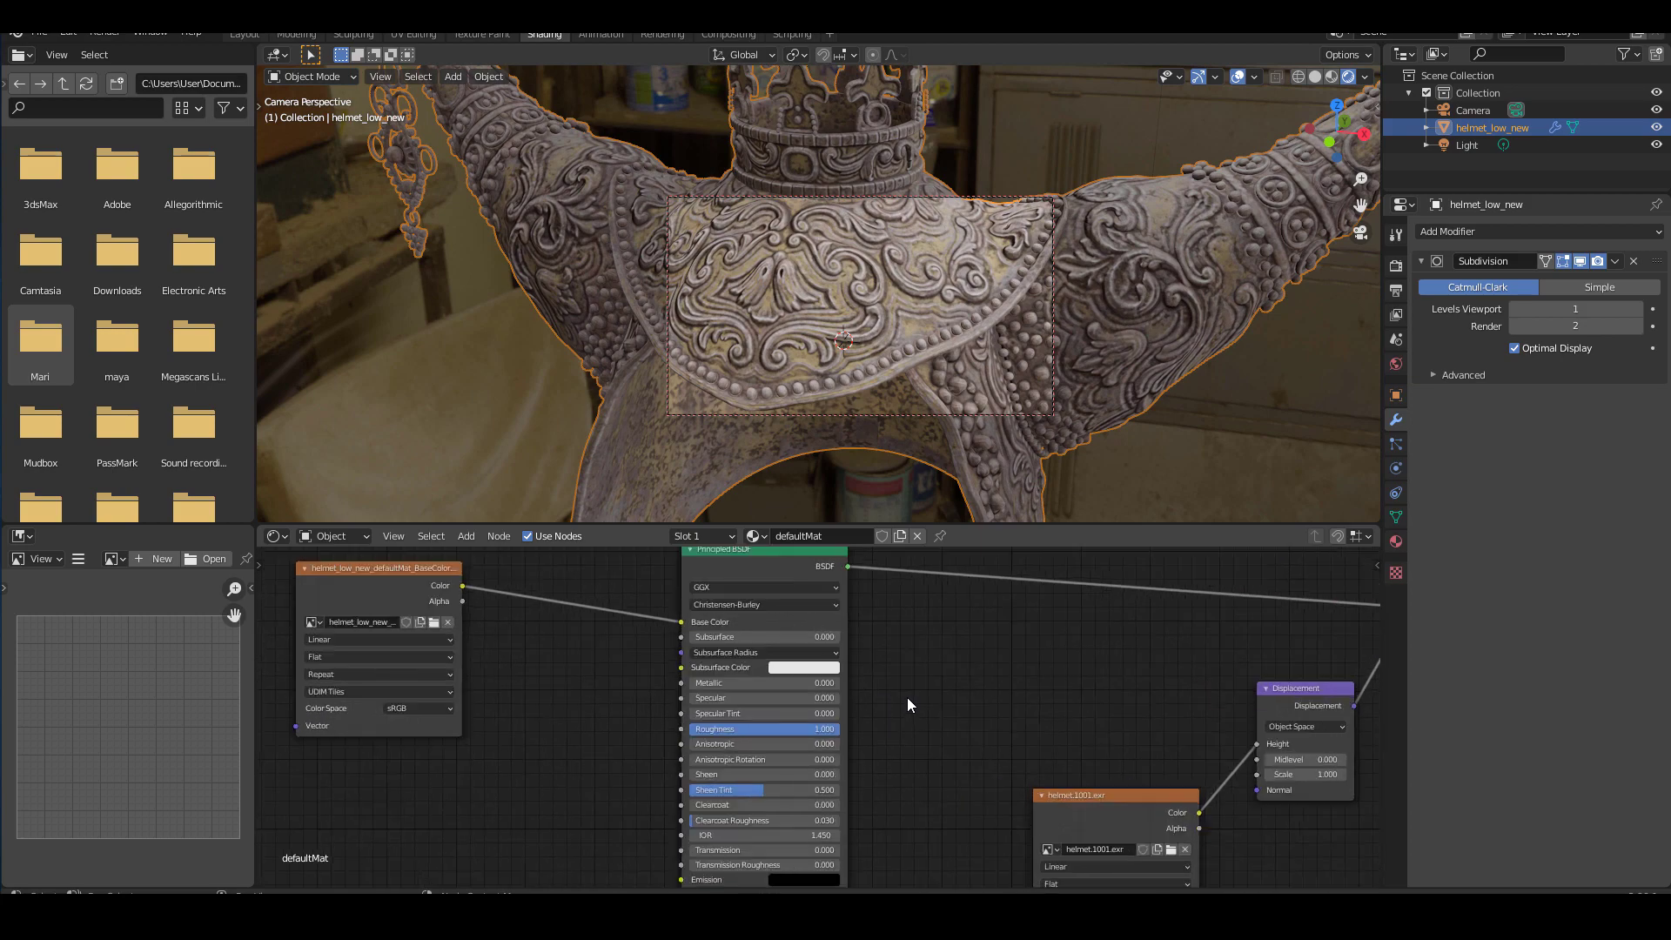
{"action": "left_click_drag", "start_coordinate": [706, 684], "coordinate": [840, 686]}
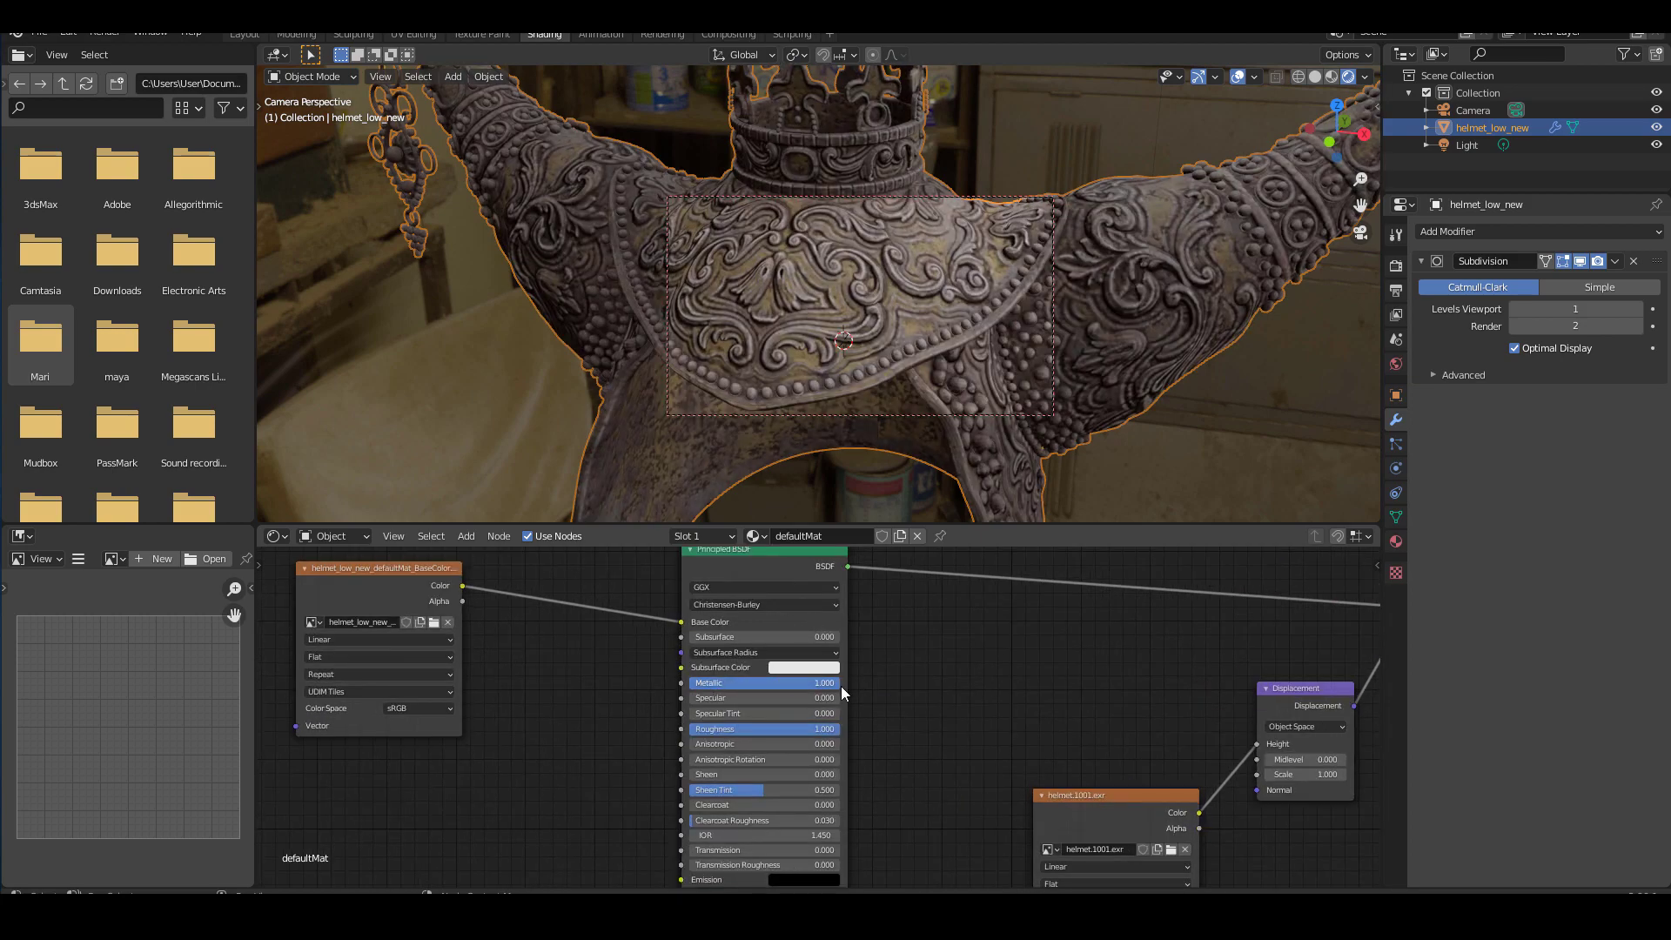
{"action": "left_click", "coordinate": [787, 697]}
{"action": "key", "text": "Return"}
- Set the Principled BSDF's IOR to 1.75
{"action": "middle_click_drag", "start_coordinate": [597, 746], "coordinate": [596, 722]}
{"action": "left_click", "coordinate": [811, 811]}
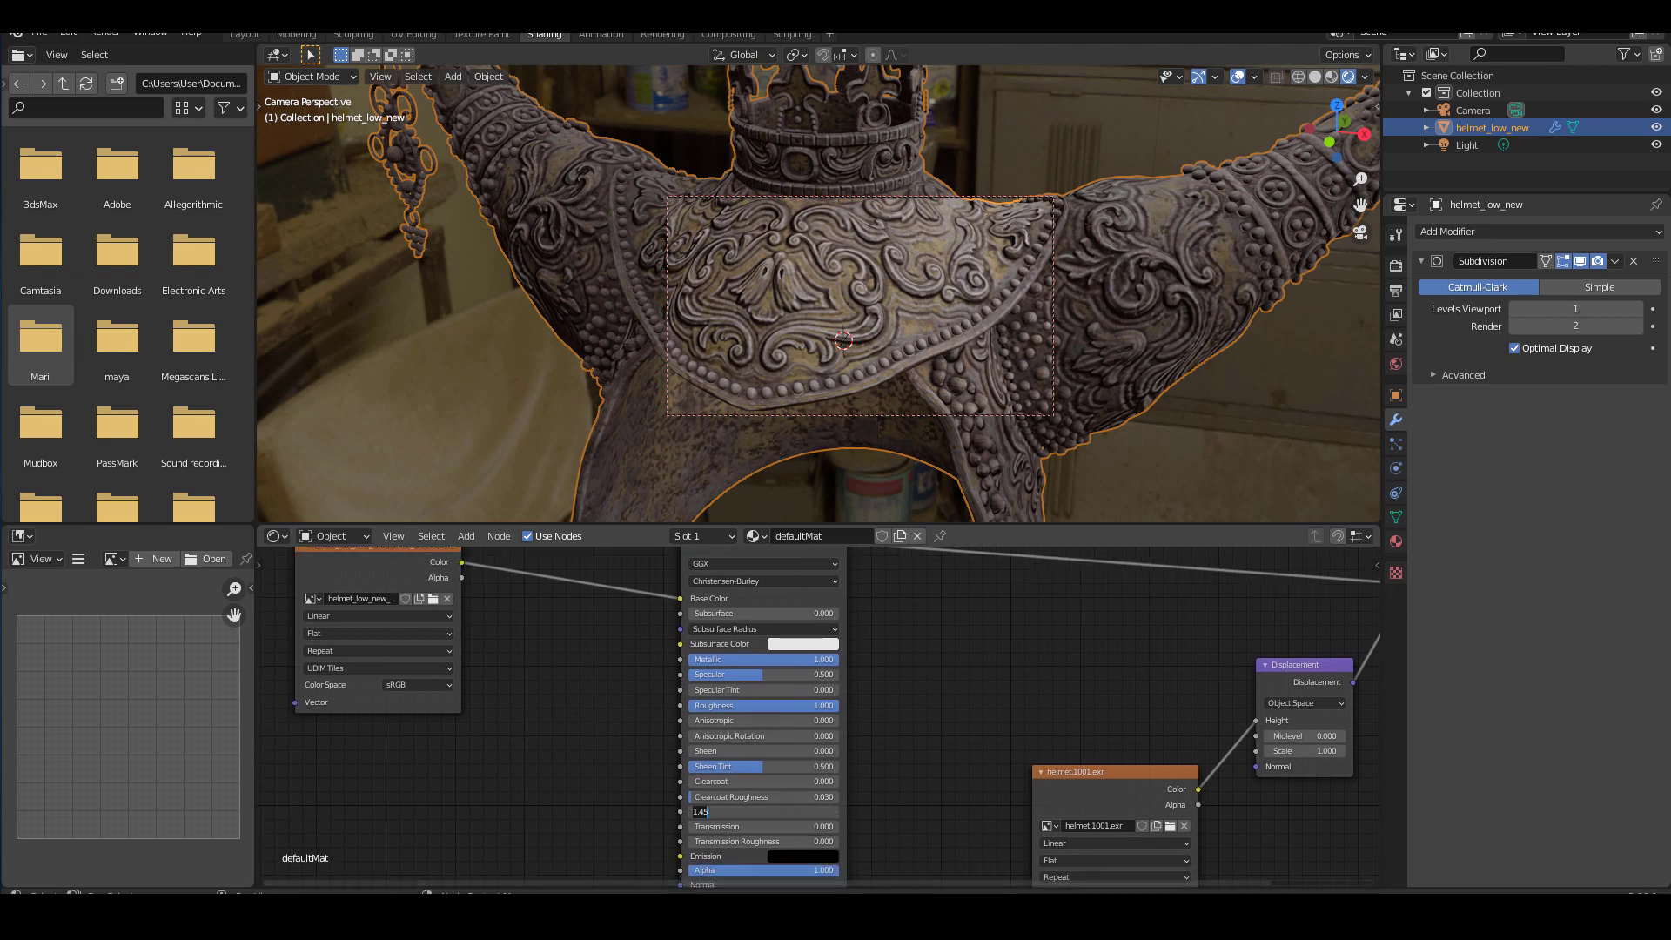
{"action": "type", "text": "1.75"}
{"action": "key", "text": "Return"}
- Move the base colour texture node up and add a new Image Texture node below it
{"action": "scroll", "coordinate": [551, 717], "scroll_direction": "down", "scroll_amount": 2}
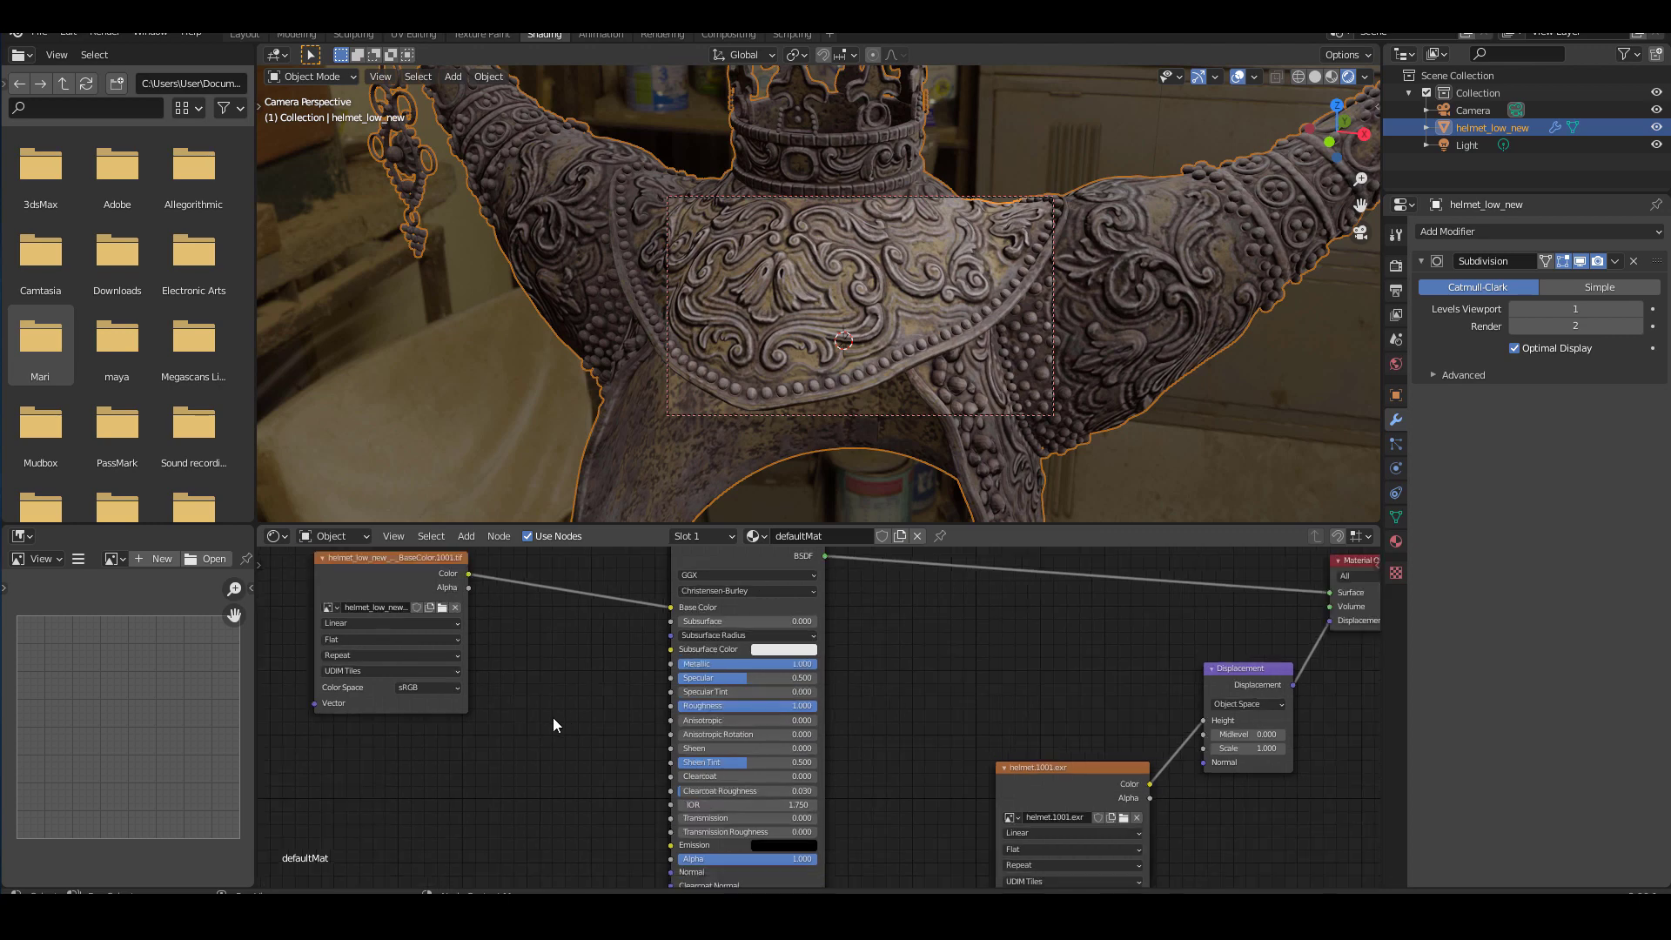
{"action": "left_click_drag", "start_coordinate": [550, 614], "coordinate": [494, 564]}
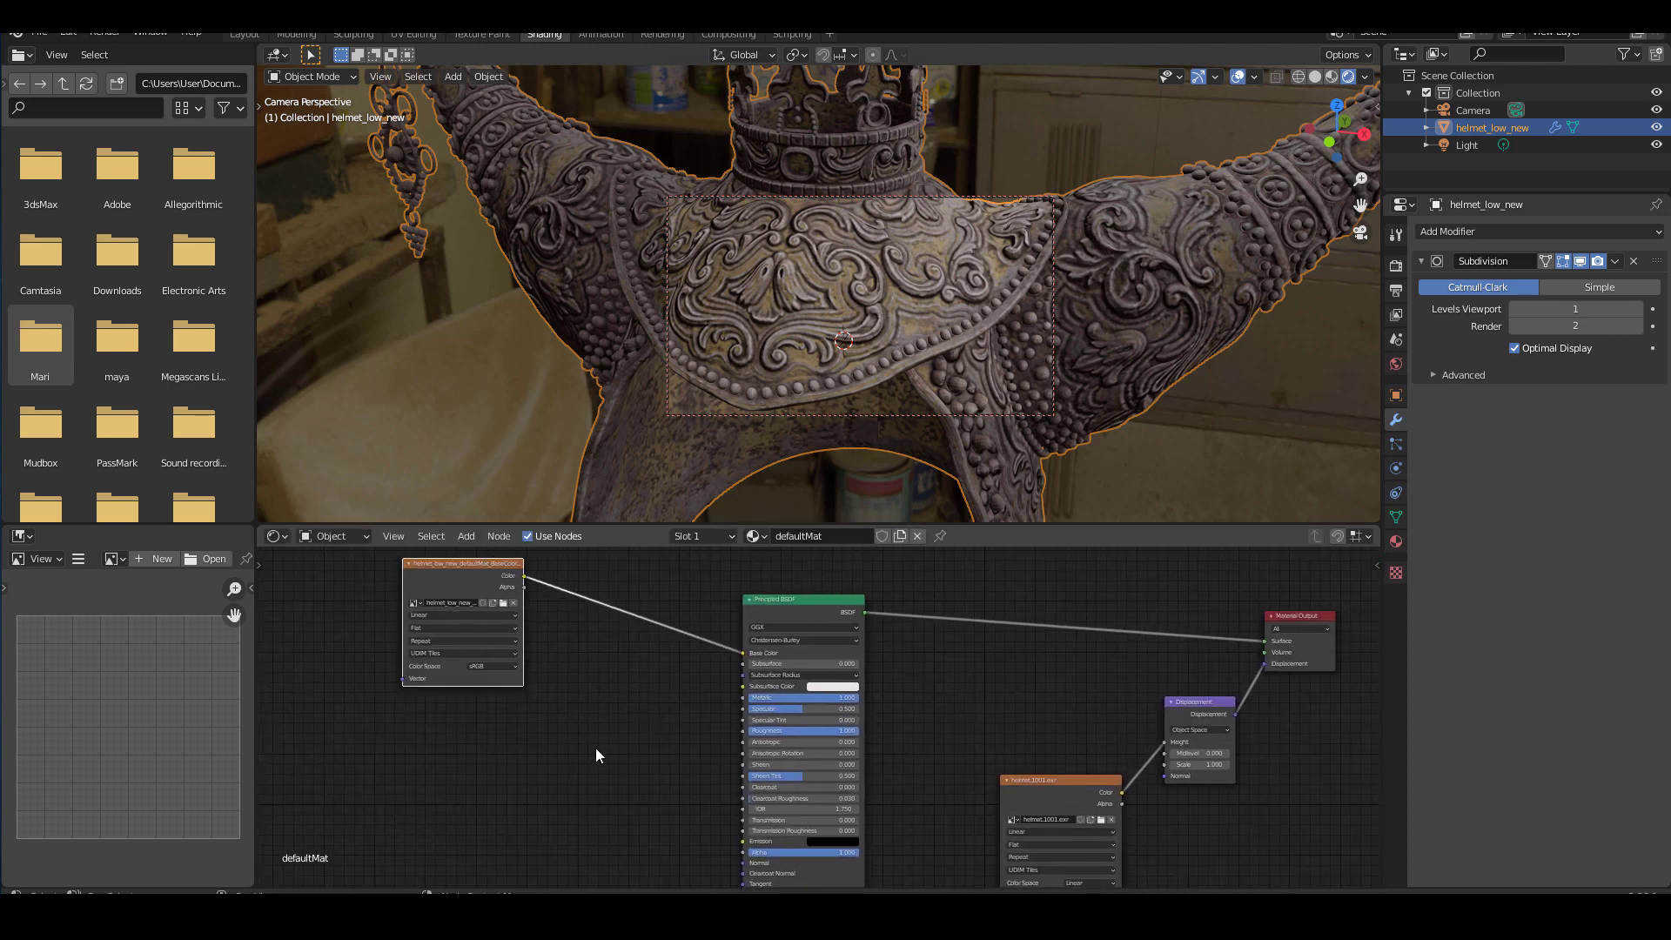
{"action": "key", "text": "shift+a"}
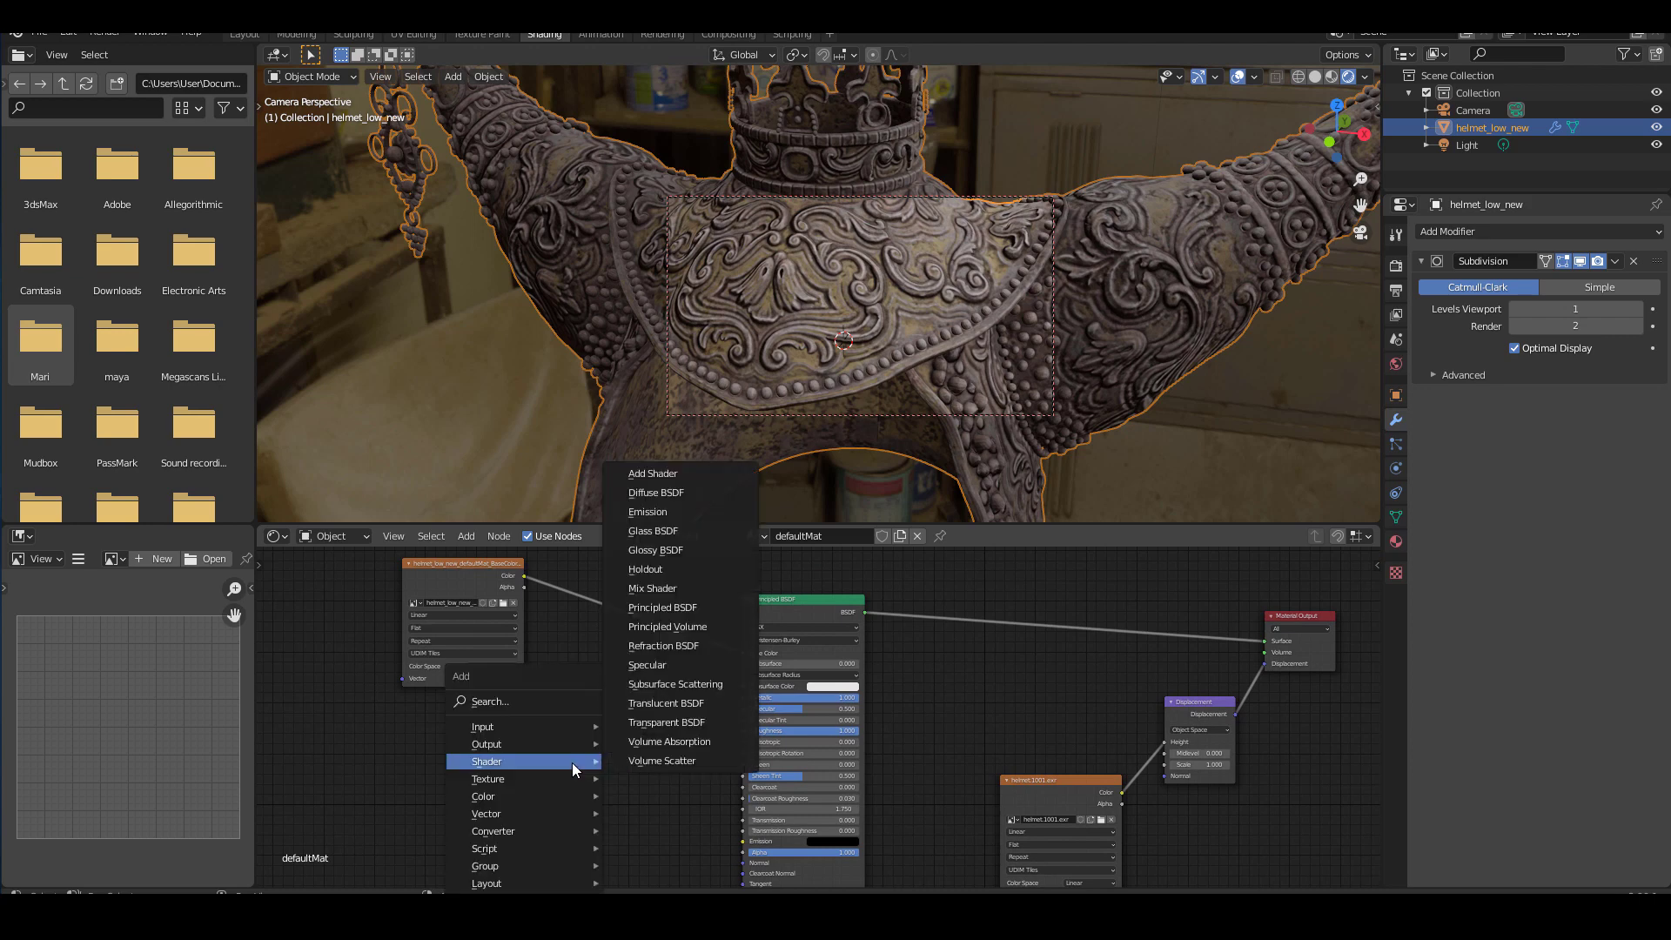
{"action": "left_click", "coordinate": [670, 625]}
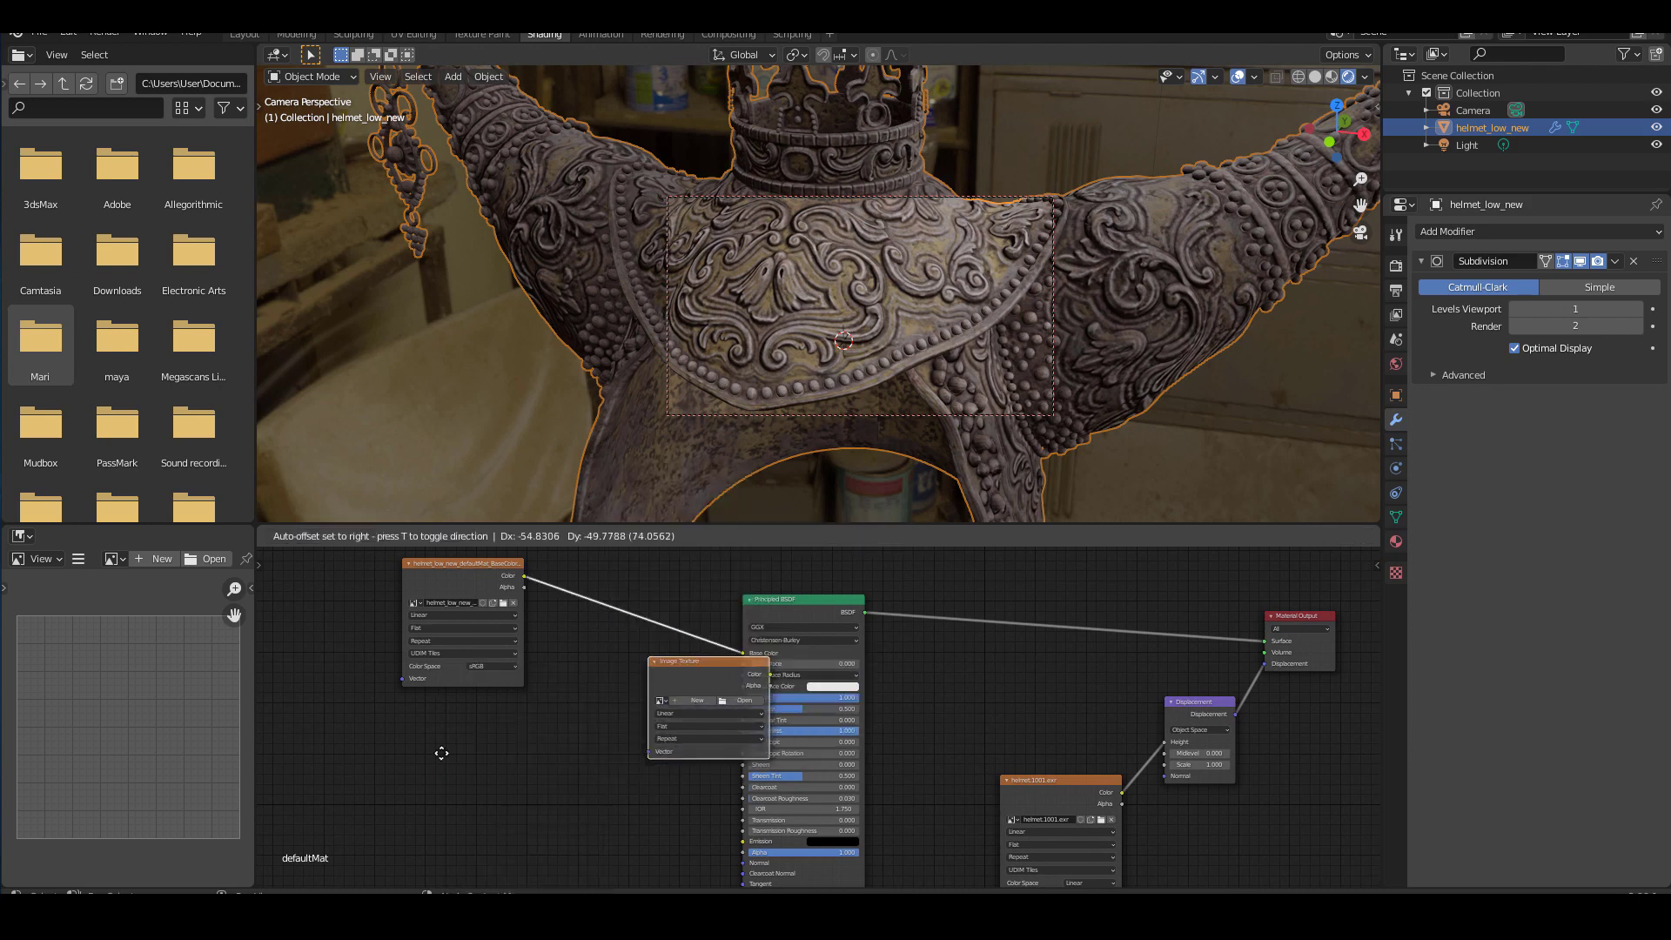
{"action": "left_click", "coordinate": [411, 712]}
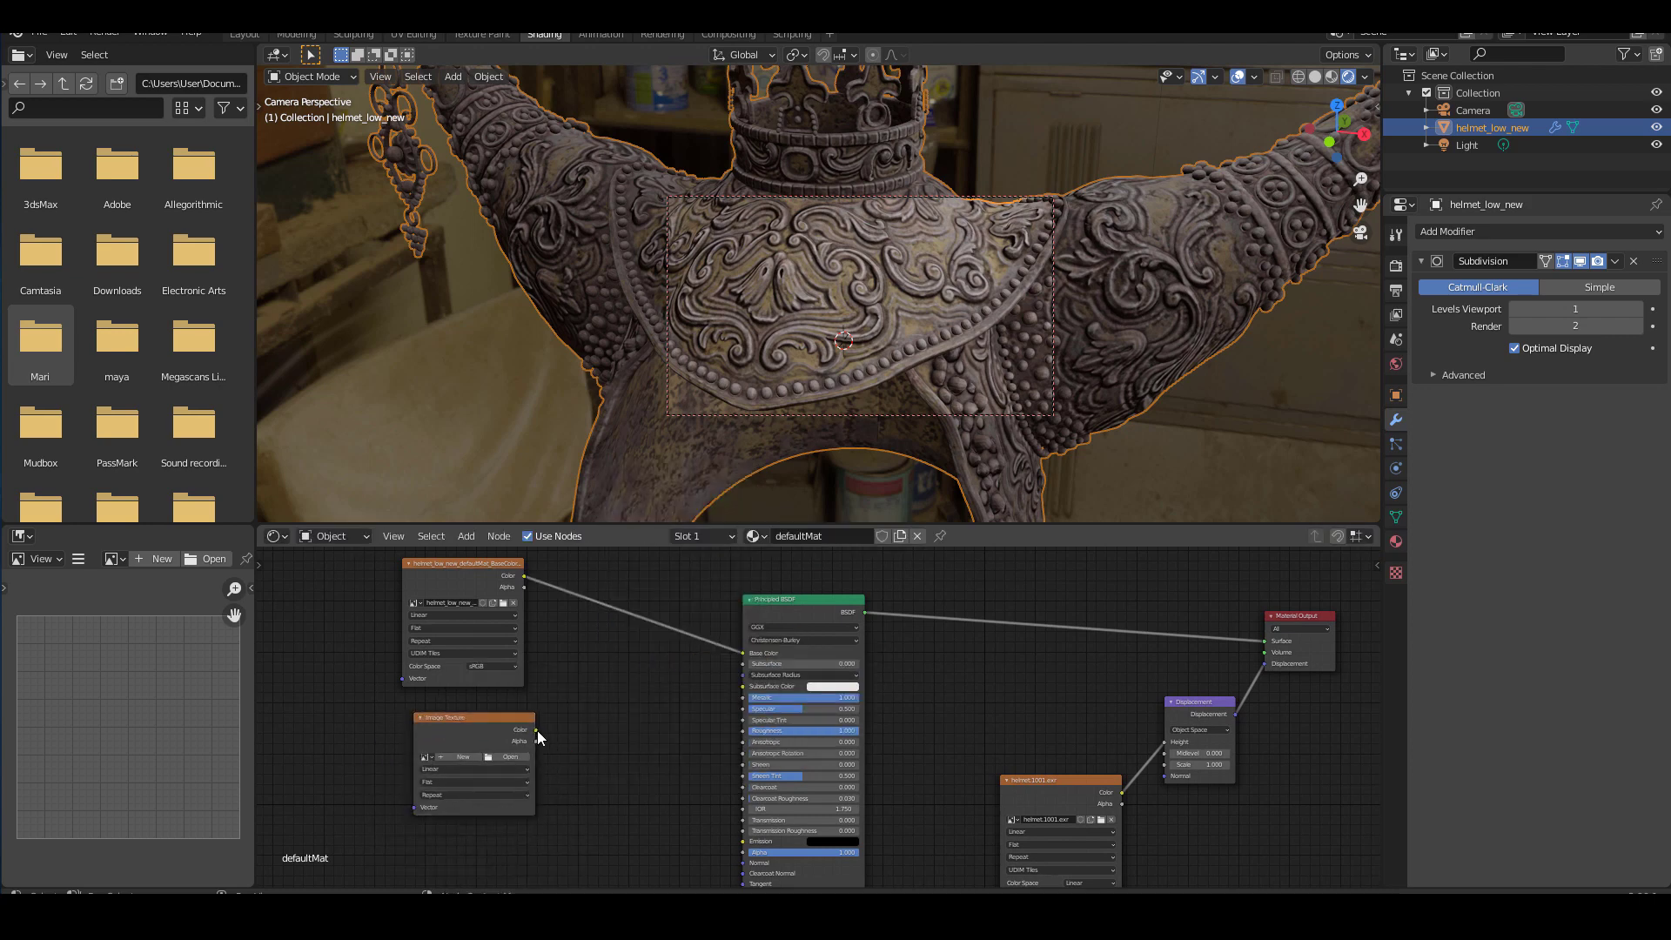
- Load helmet_low_new_defaultMat_Roughness.1001.tif into the new texture node and connect its Color output to the Principled BSDF's Roughness
{"action": "left_click", "coordinate": [507, 757]}
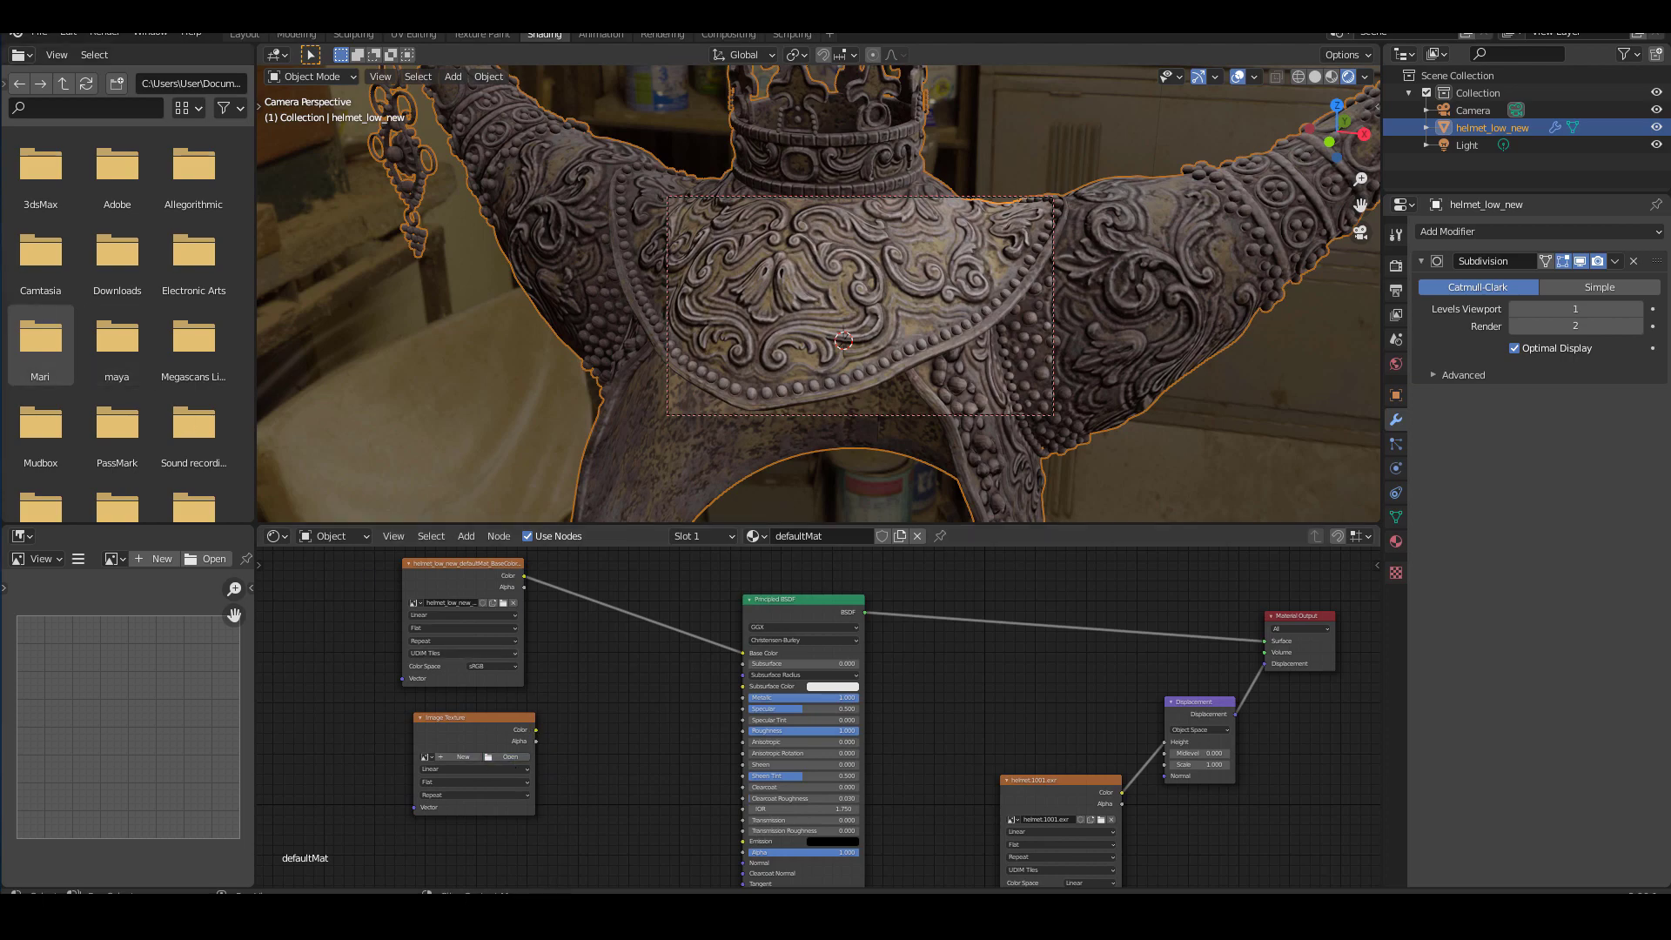
{"action": "left_click", "coordinate": [612, 571]}
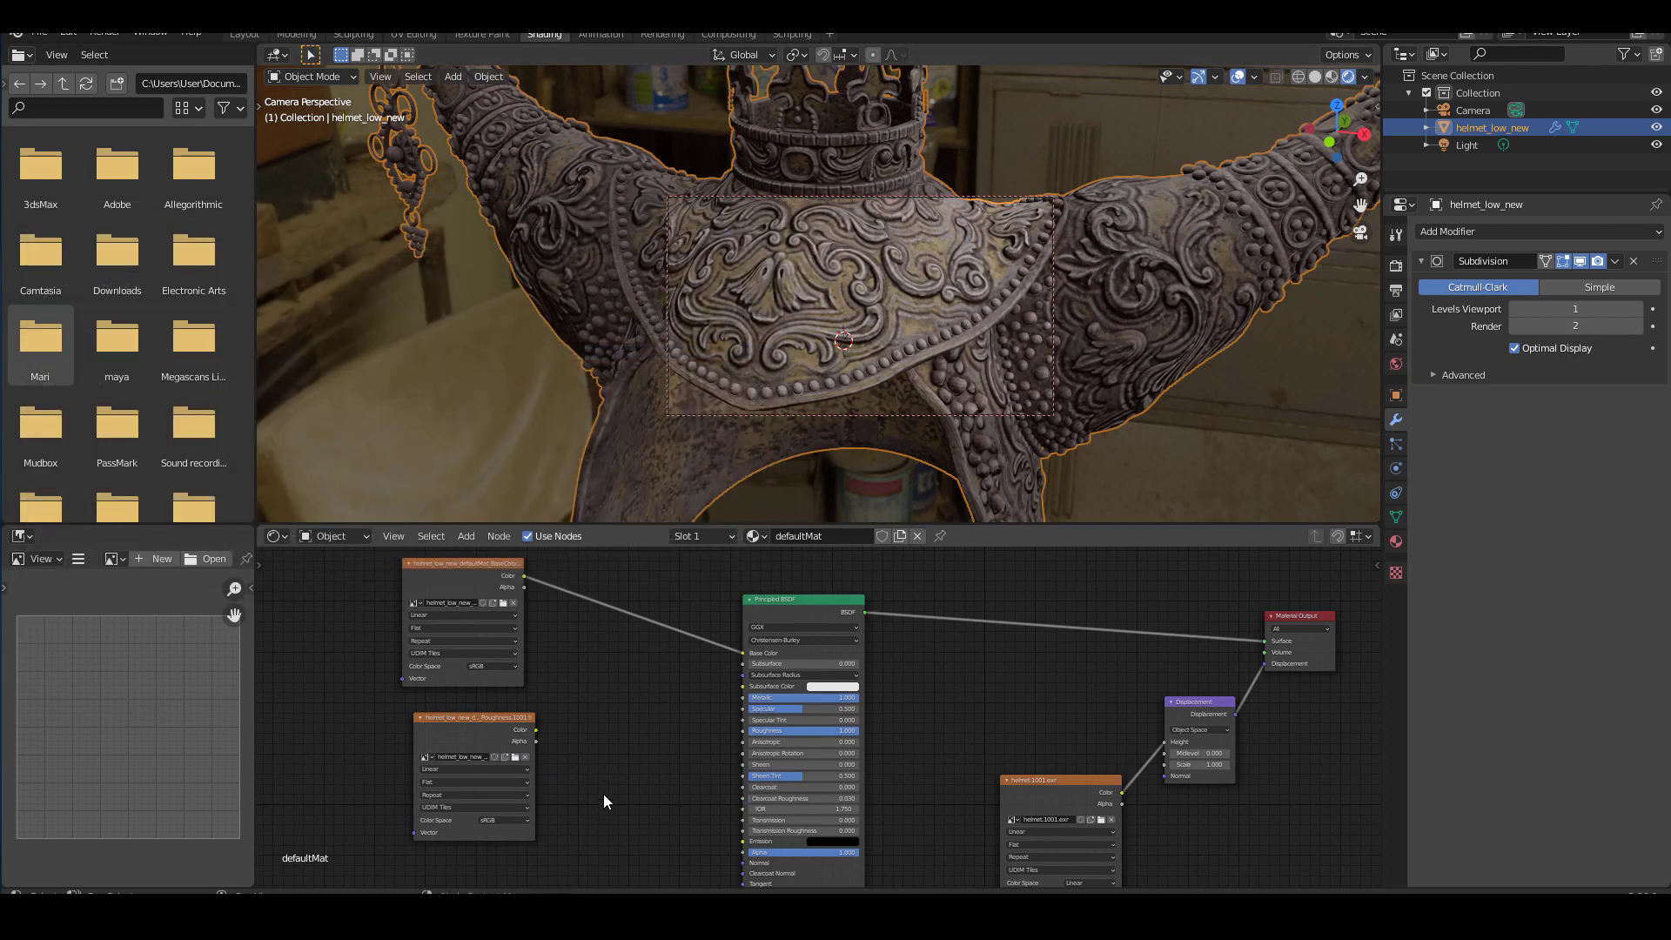
{"action": "left_click_drag", "start_coordinate": [536, 730], "coordinate": [742, 731]}
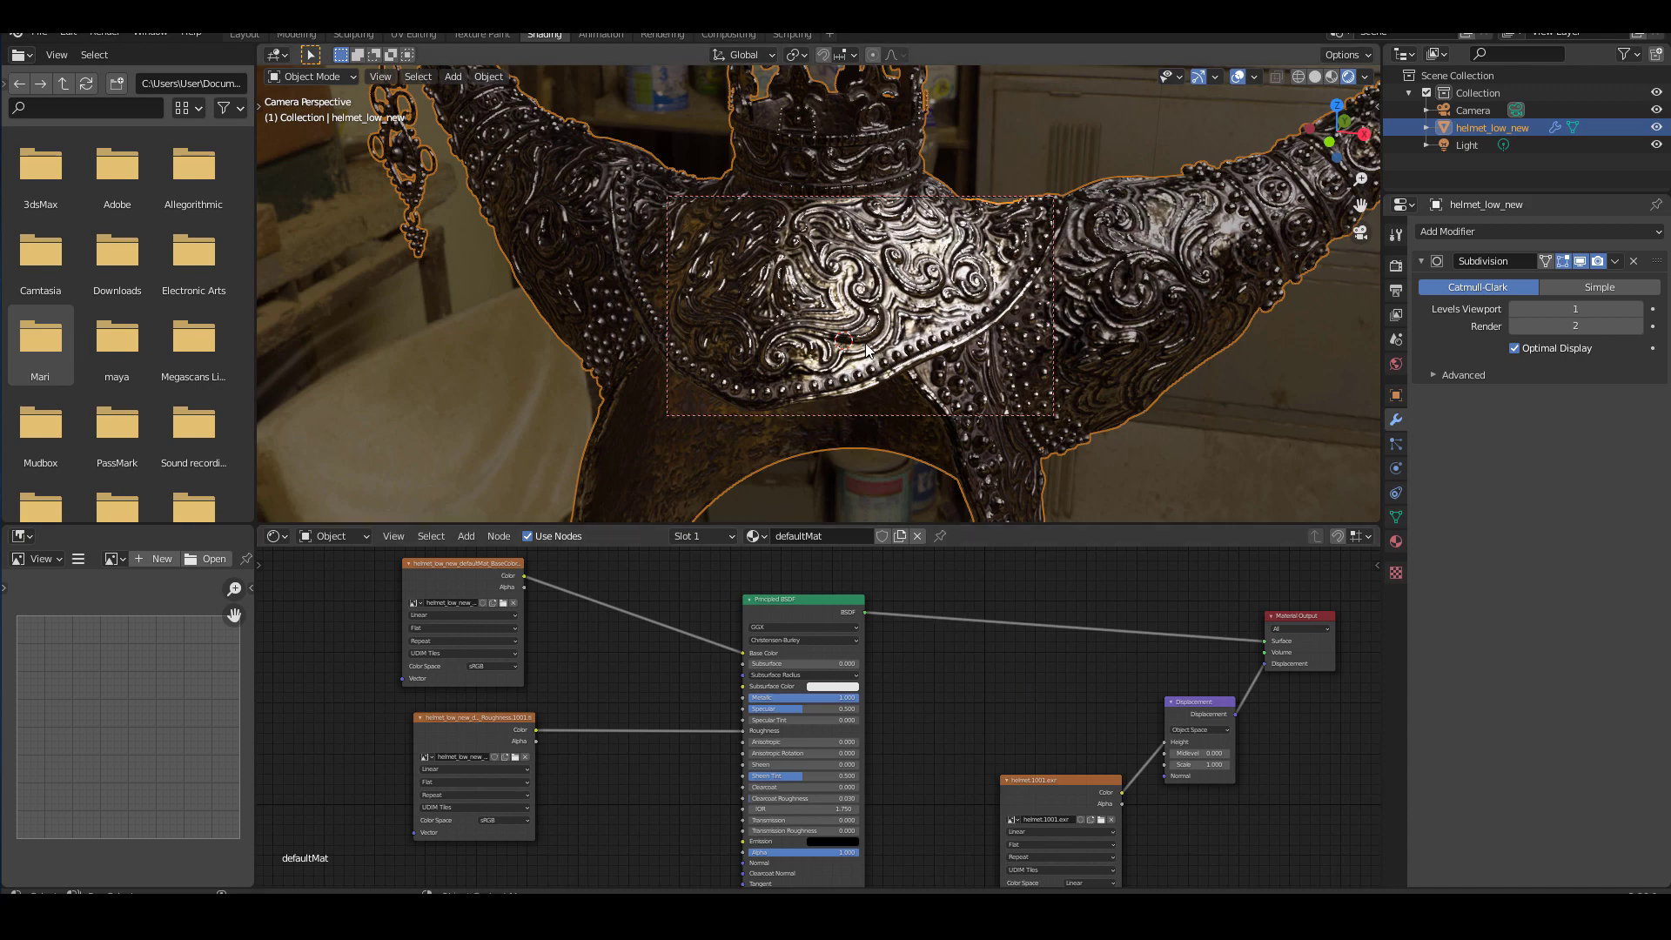
- Label the Principled BSDF node "metal" and move it closer to the texture nodes
{"action": "scroll", "coordinate": [875, 344], "scroll_direction": "up", "scroll_amount": 8}
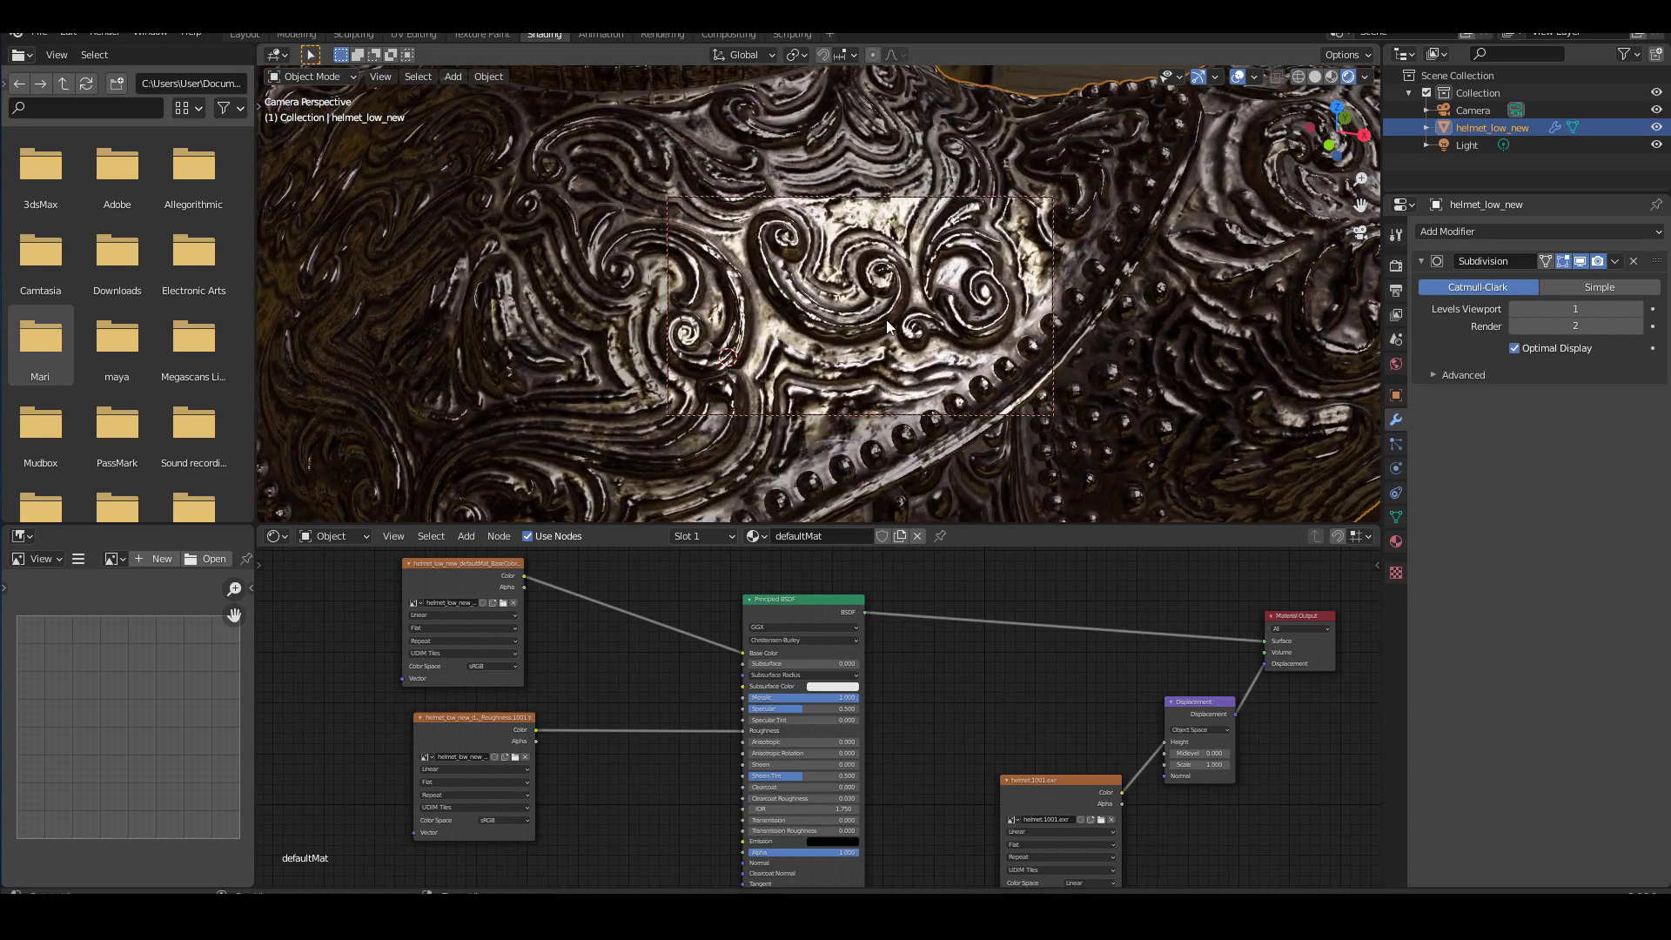
{"action": "middle_click_drag", "start_coordinate": [887, 320], "coordinate": [968, 274]}
{"action": "scroll", "coordinate": [887, 295], "scroll_direction": "down", "scroll_amount": 3}
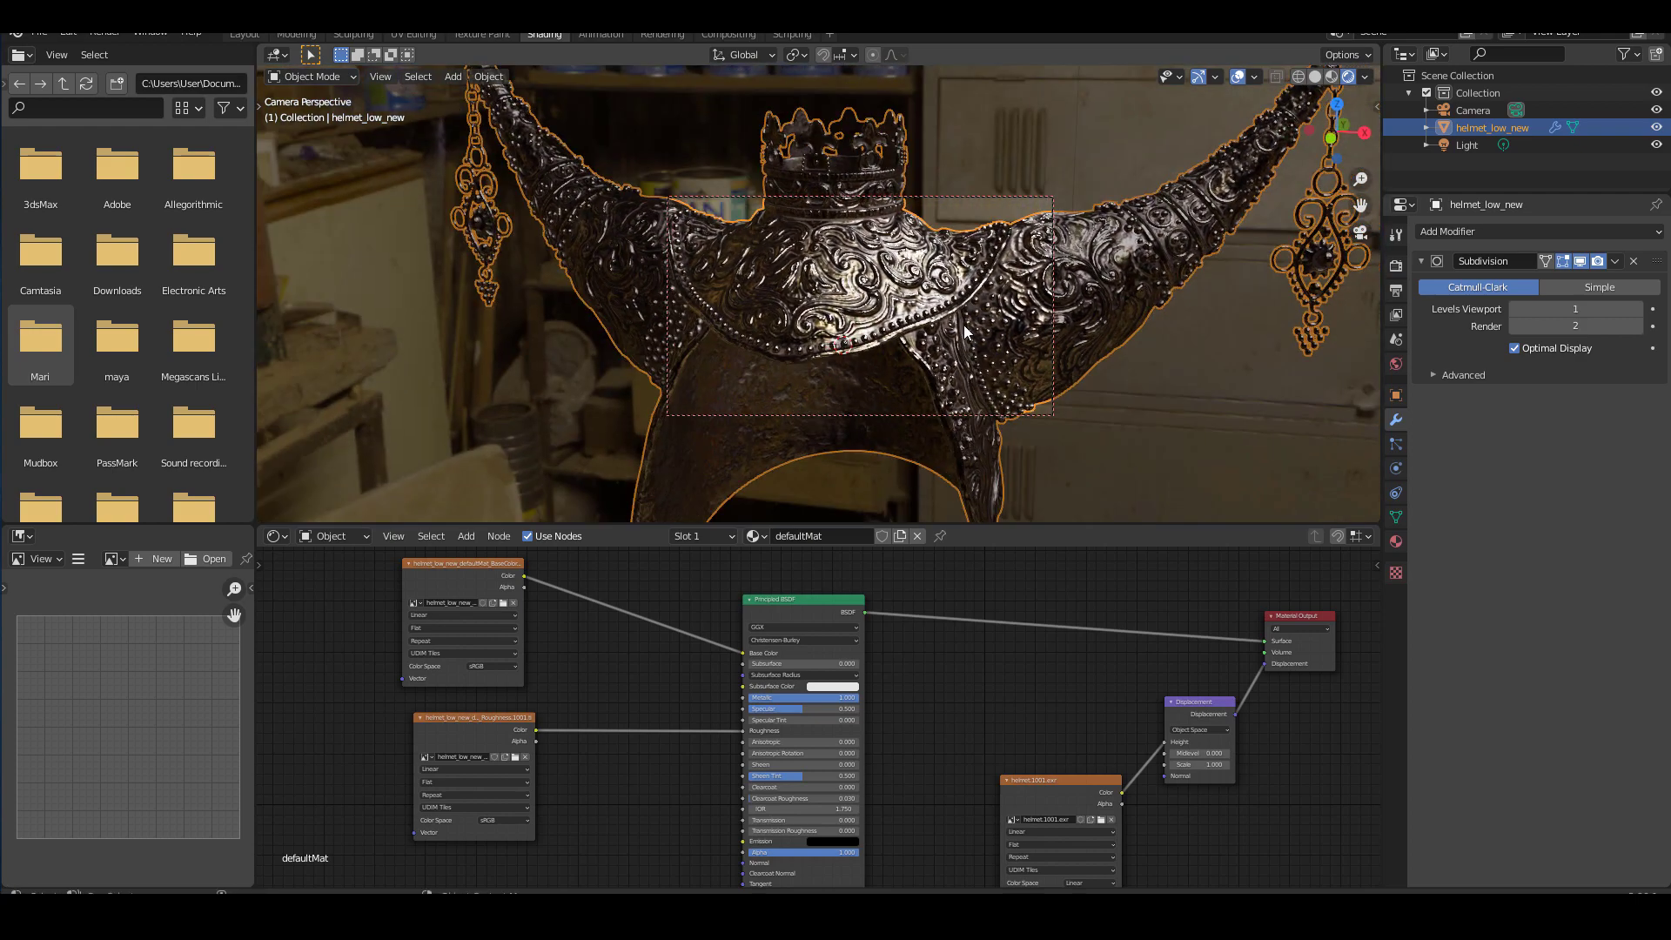
{"action": "scroll", "coordinate": [917, 701], "scroll_direction": "down", "scroll_amount": 2}
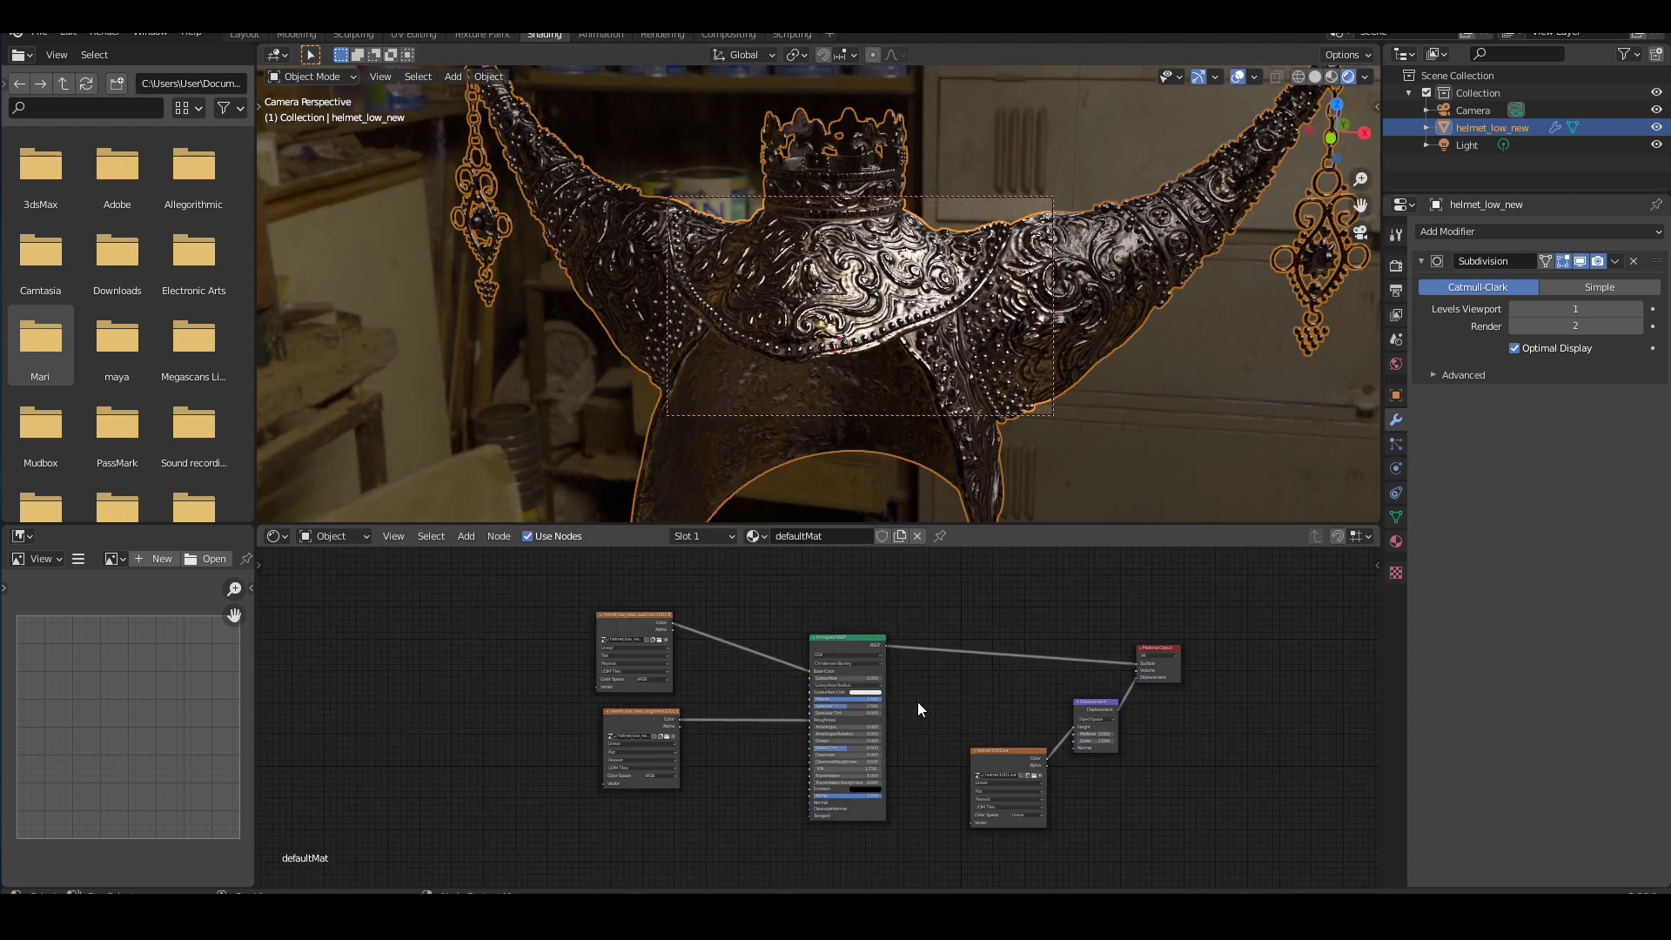
{"action": "left_click_drag", "start_coordinate": [858, 639], "coordinate": [793, 627]}
{"action": "scroll", "coordinate": [953, 603], "scroll_direction": "up", "scroll_amount": 4}
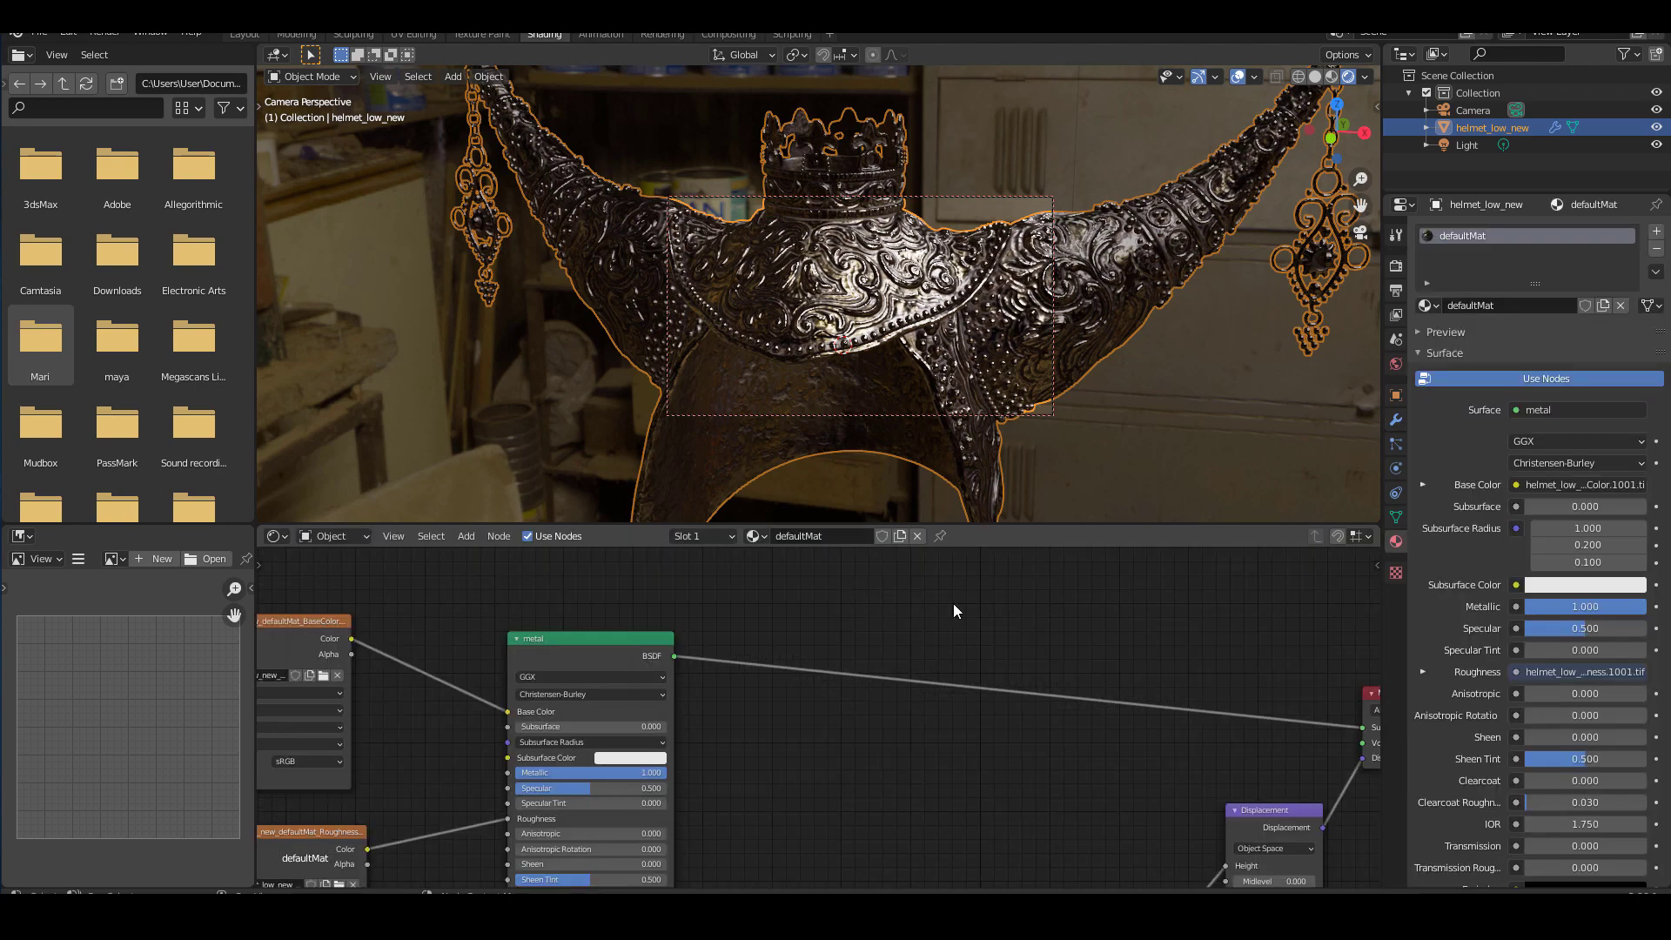
- Add a second Principled BSDF node above the metal node
{"action": "scroll", "coordinate": [953, 603], "scroll_direction": "down", "scroll_amount": 4}
{"action": "middle_click_drag", "start_coordinate": [848, 608], "coordinate": [883, 804]}
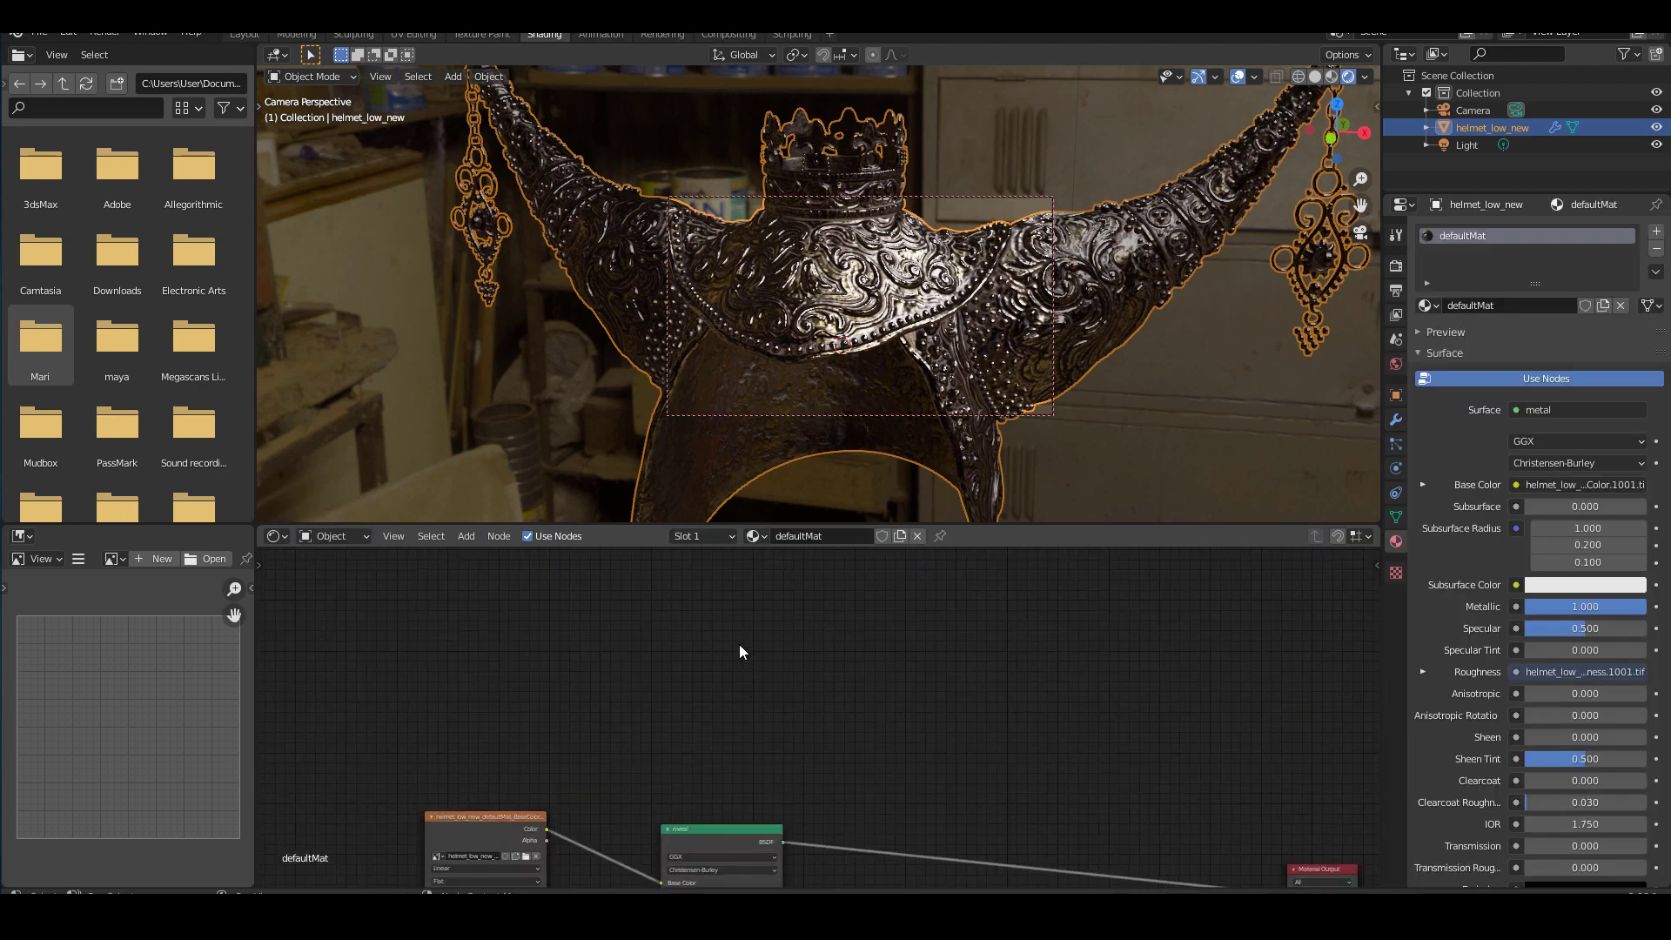
{"action": "key", "text": "shift+a"}
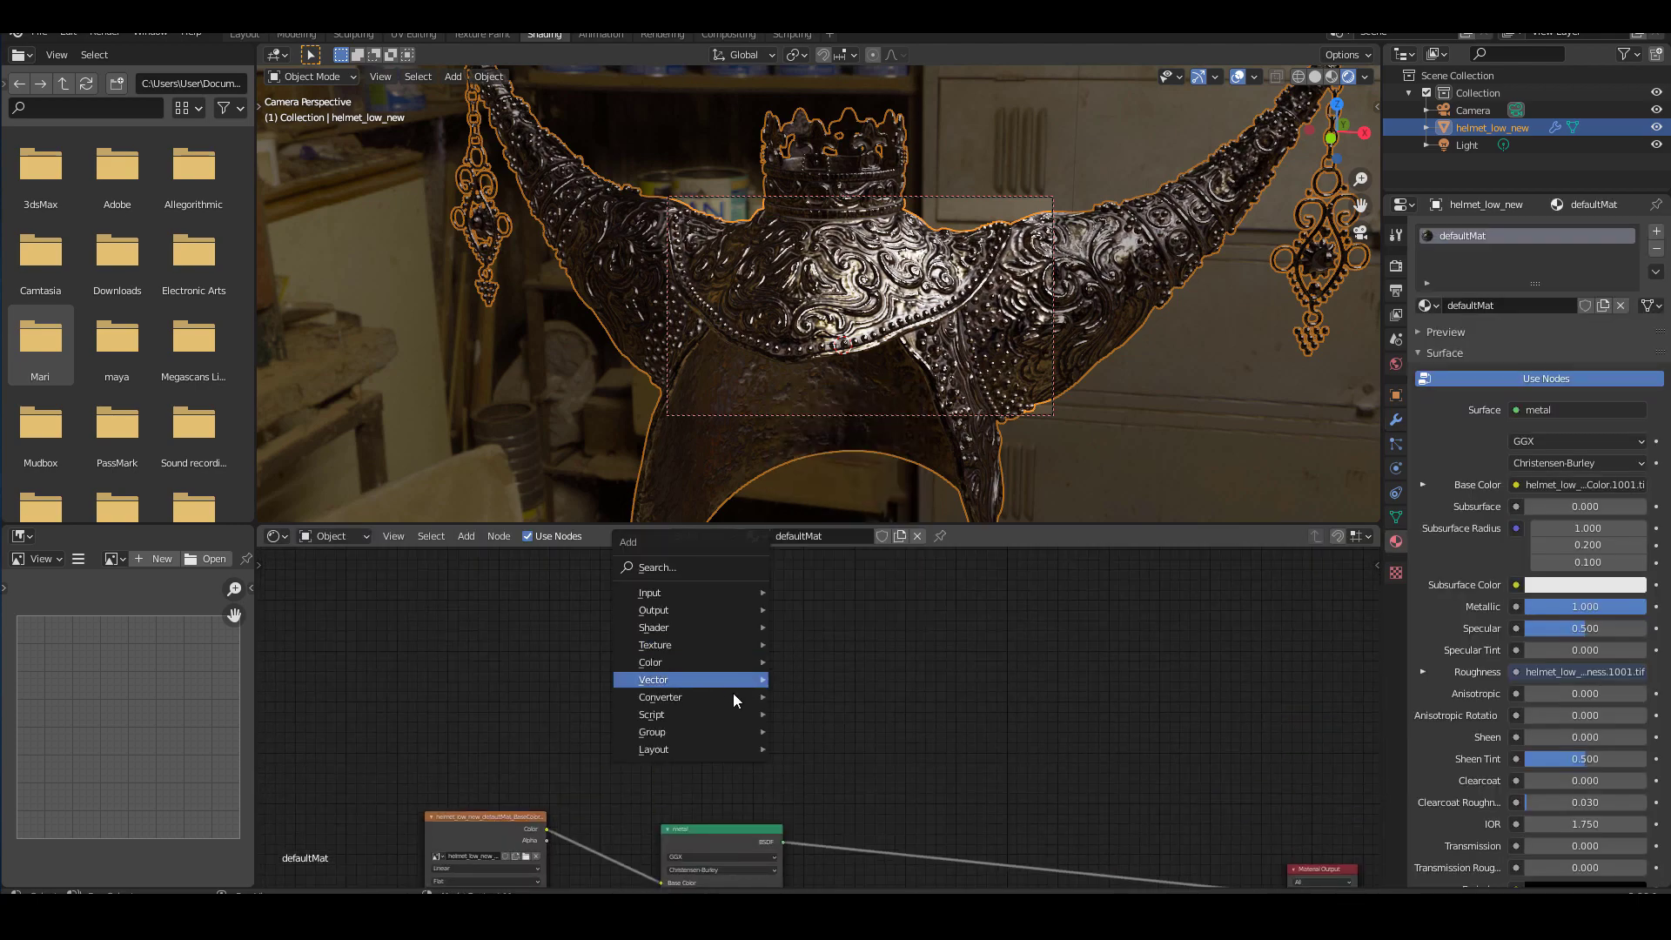
{"action": "mouse_move", "coordinate": [747, 628]}
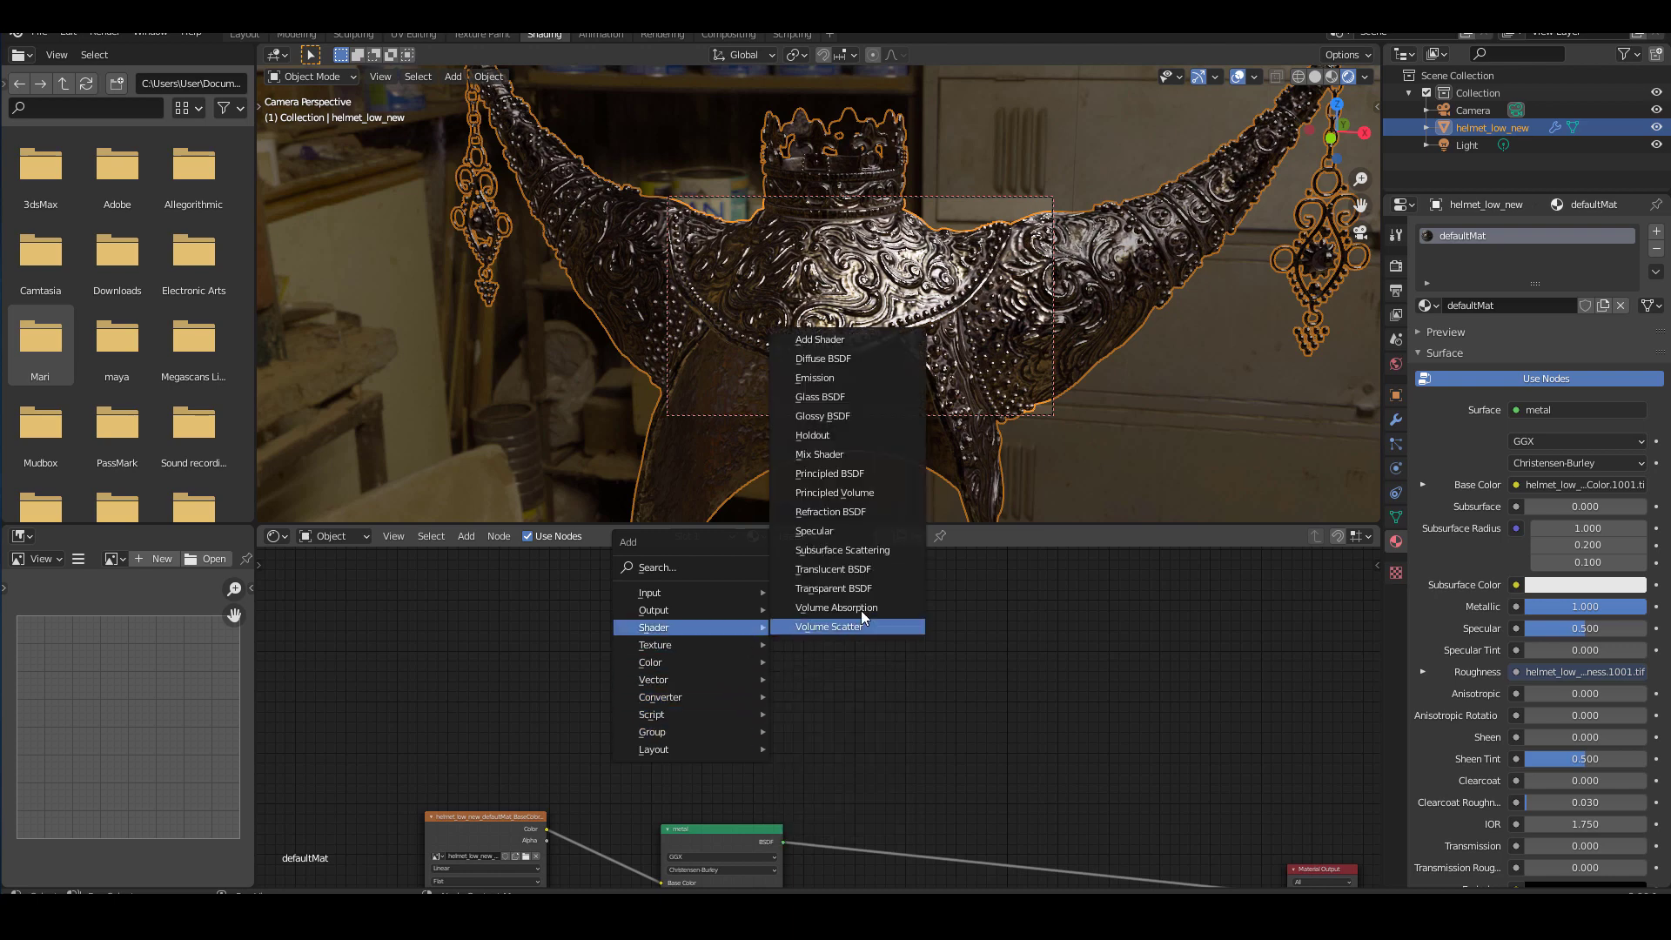
{"action": "left_click", "coordinate": [829, 473]}
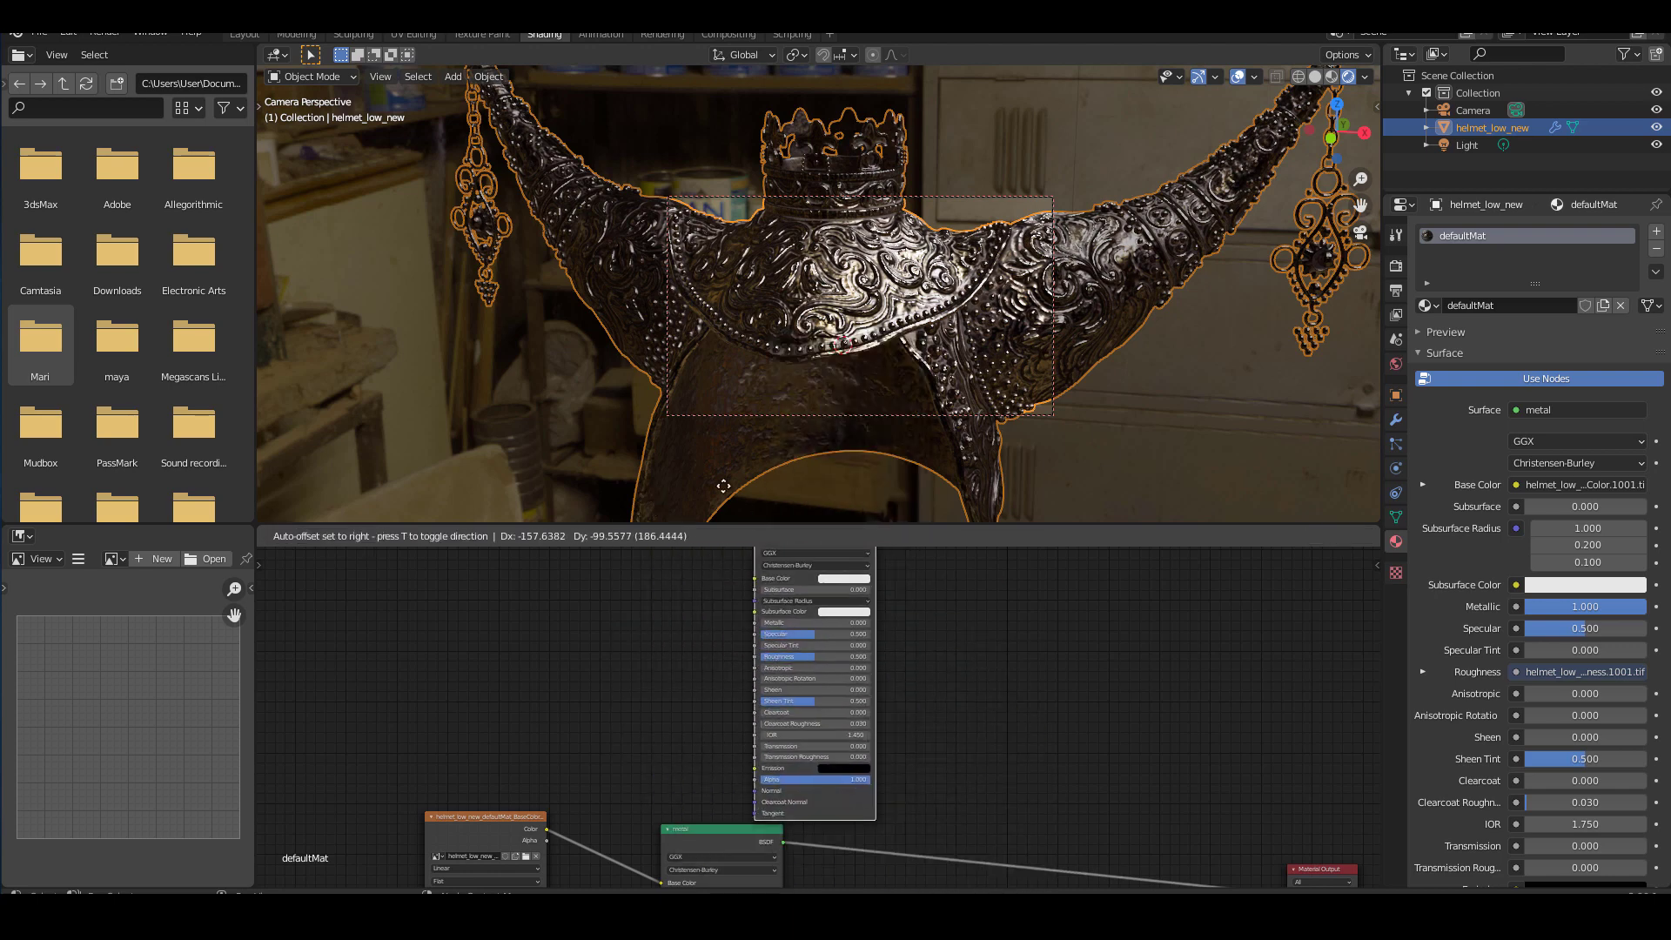
{"action": "left_click", "coordinate": [775, 510]}
- Reposition the new Principled BSDF above the metal node and label it "grunge"
{"action": "scroll", "coordinate": [922, 646], "scroll_direction": "down", "scroll_amount": 1}
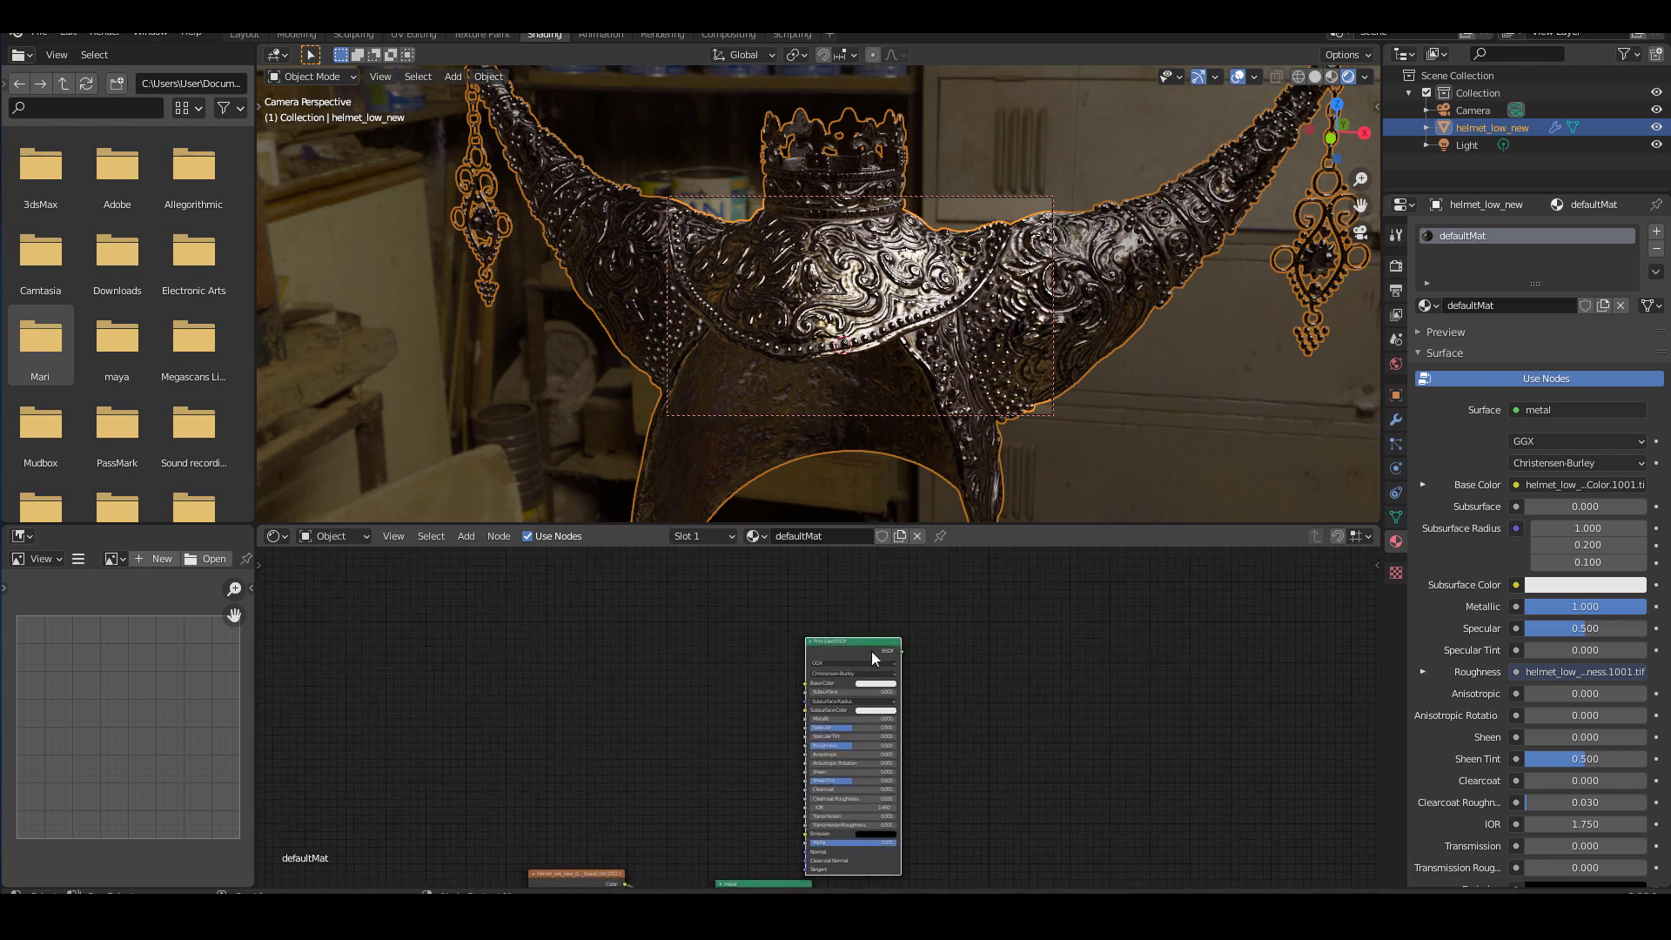
{"action": "left_click_drag", "start_coordinate": [863, 648], "coordinate": [778, 608]}
{"action": "right_click", "coordinate": [724, 600]}
{"action": "left_click", "coordinate": [720, 608]}
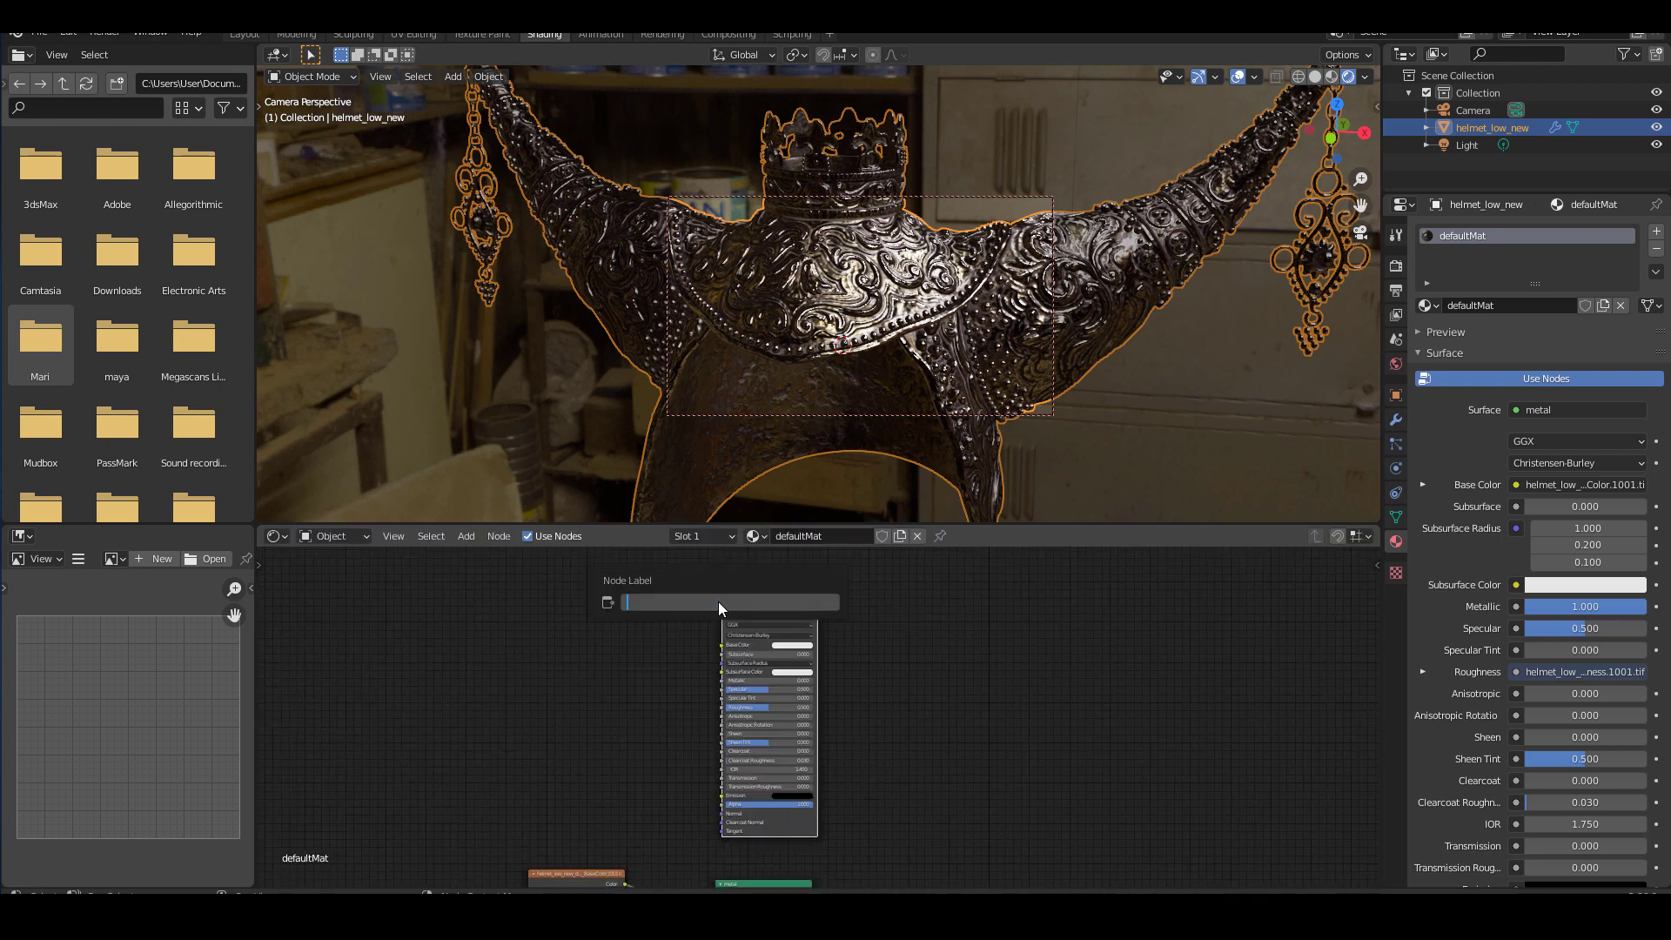
{"action": "type", "text": "grunge"}
{"action": "key", "text": "Return"}
- Add a Mix Shader node between the two Principled BSDF nodes and the Material Output
{"action": "scroll", "coordinate": [993, 801], "scroll_direction": "down", "scroll_amount": 1}
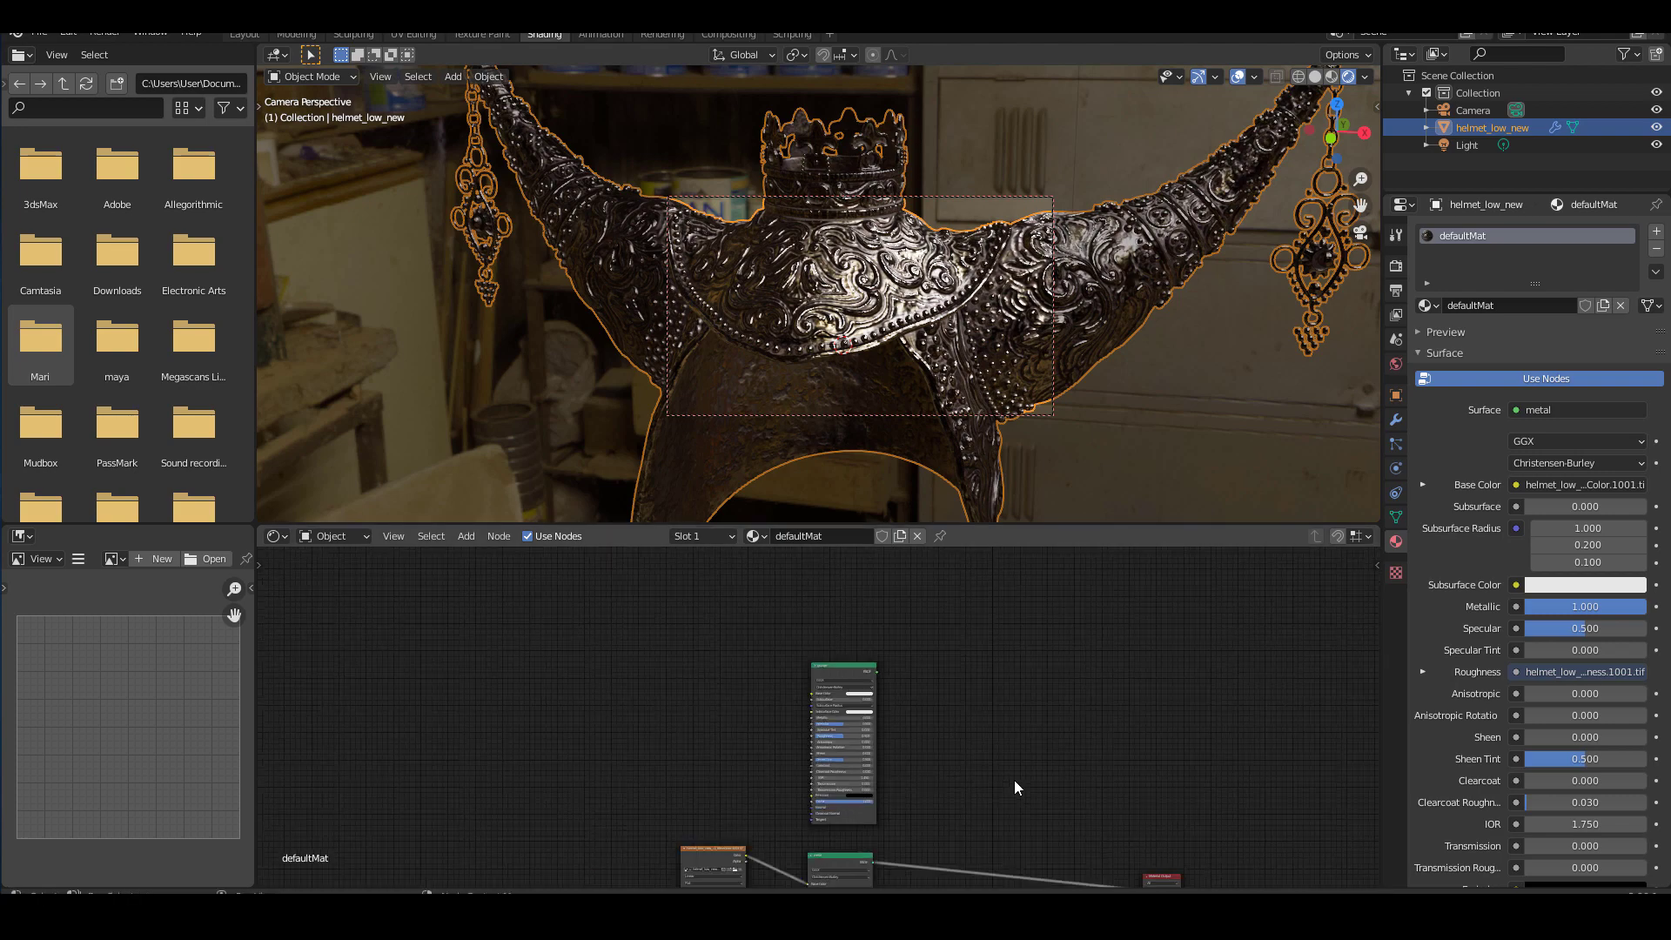
{"action": "middle_click_drag", "start_coordinate": [1015, 783], "coordinate": [805, 679]}
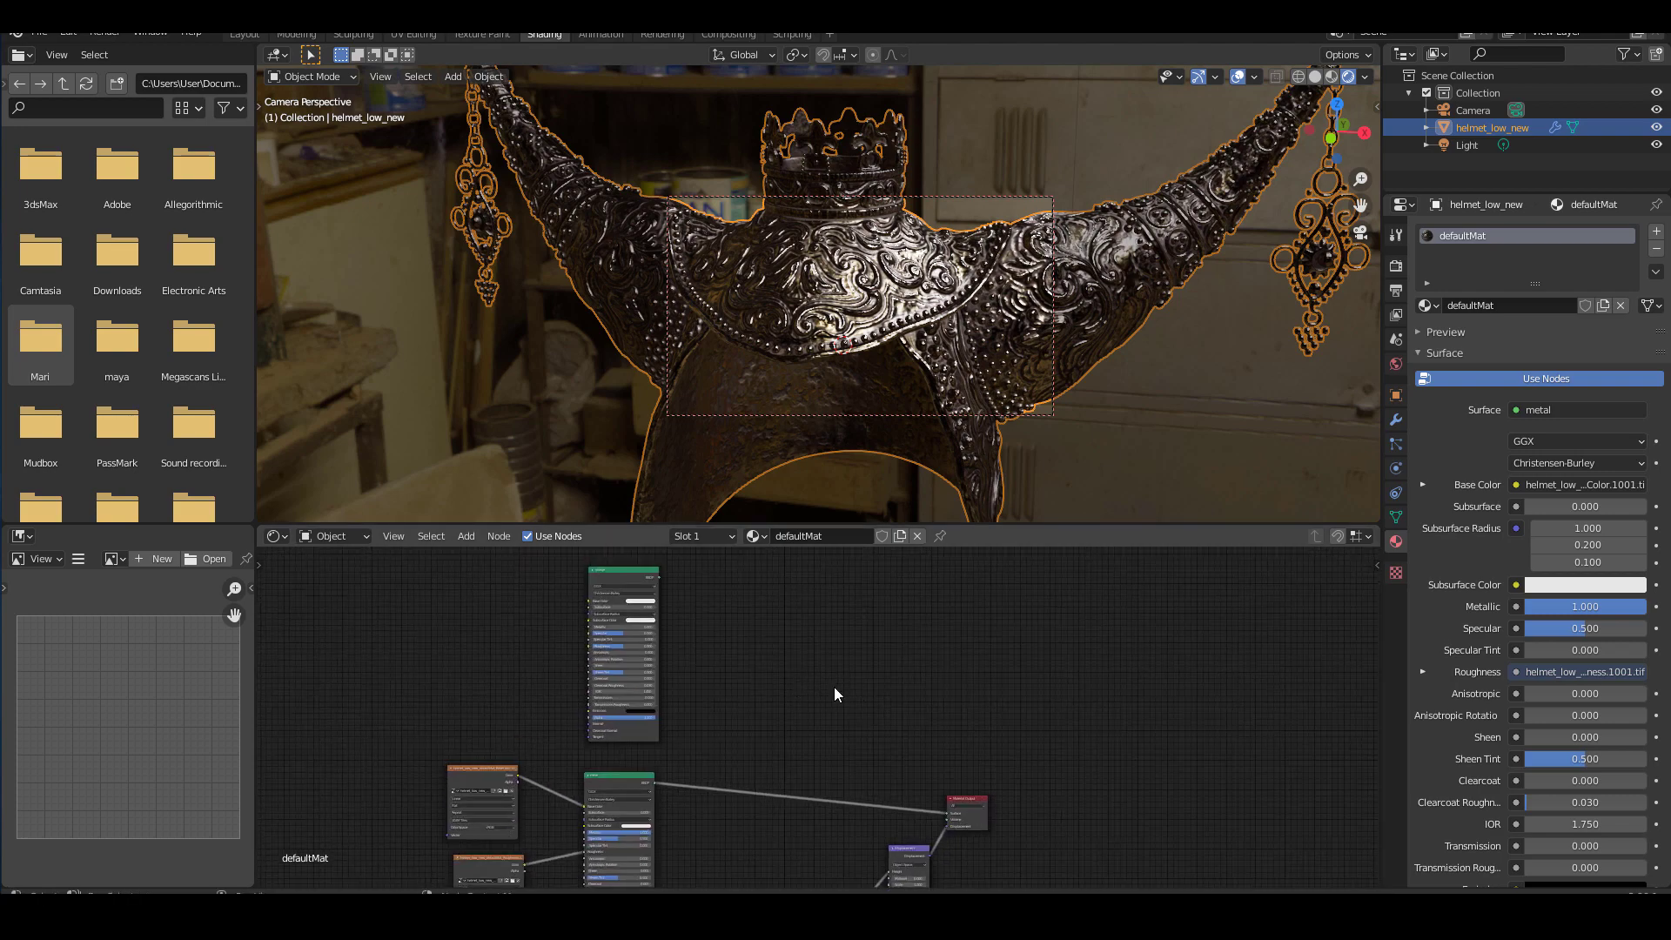
{"action": "key", "text": "shift+a"}
{"action": "mouse_move", "coordinate": [833, 693]}
{"action": "left_click", "coordinate": [784, 627]}
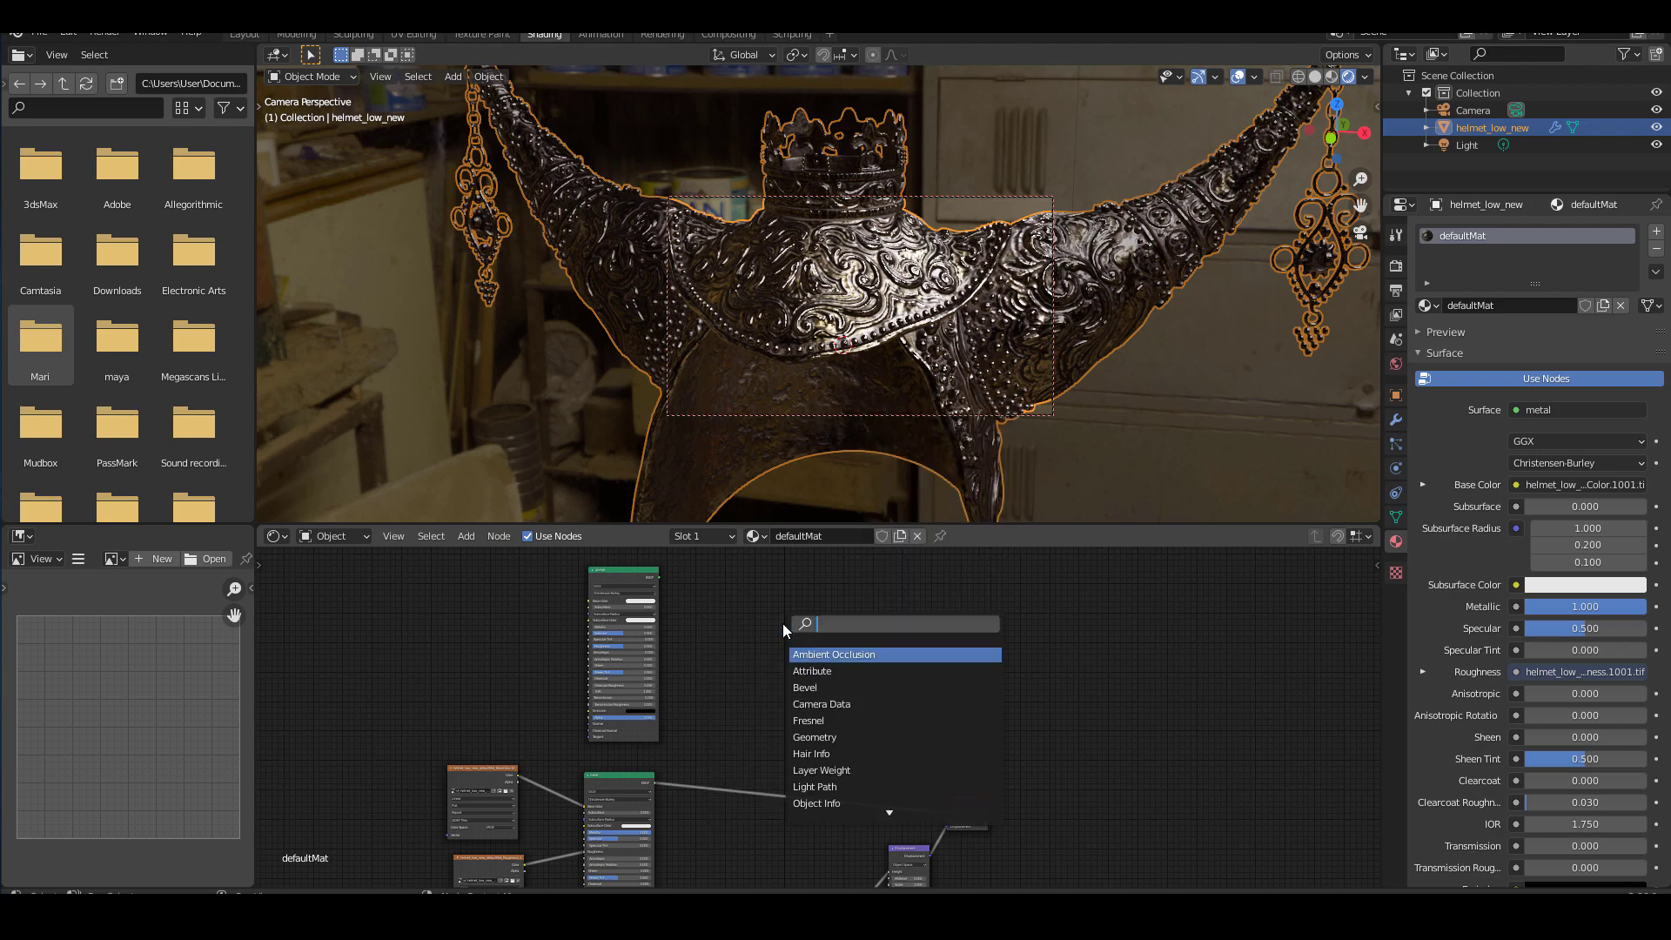
{"action": "type", "text": "mix"}
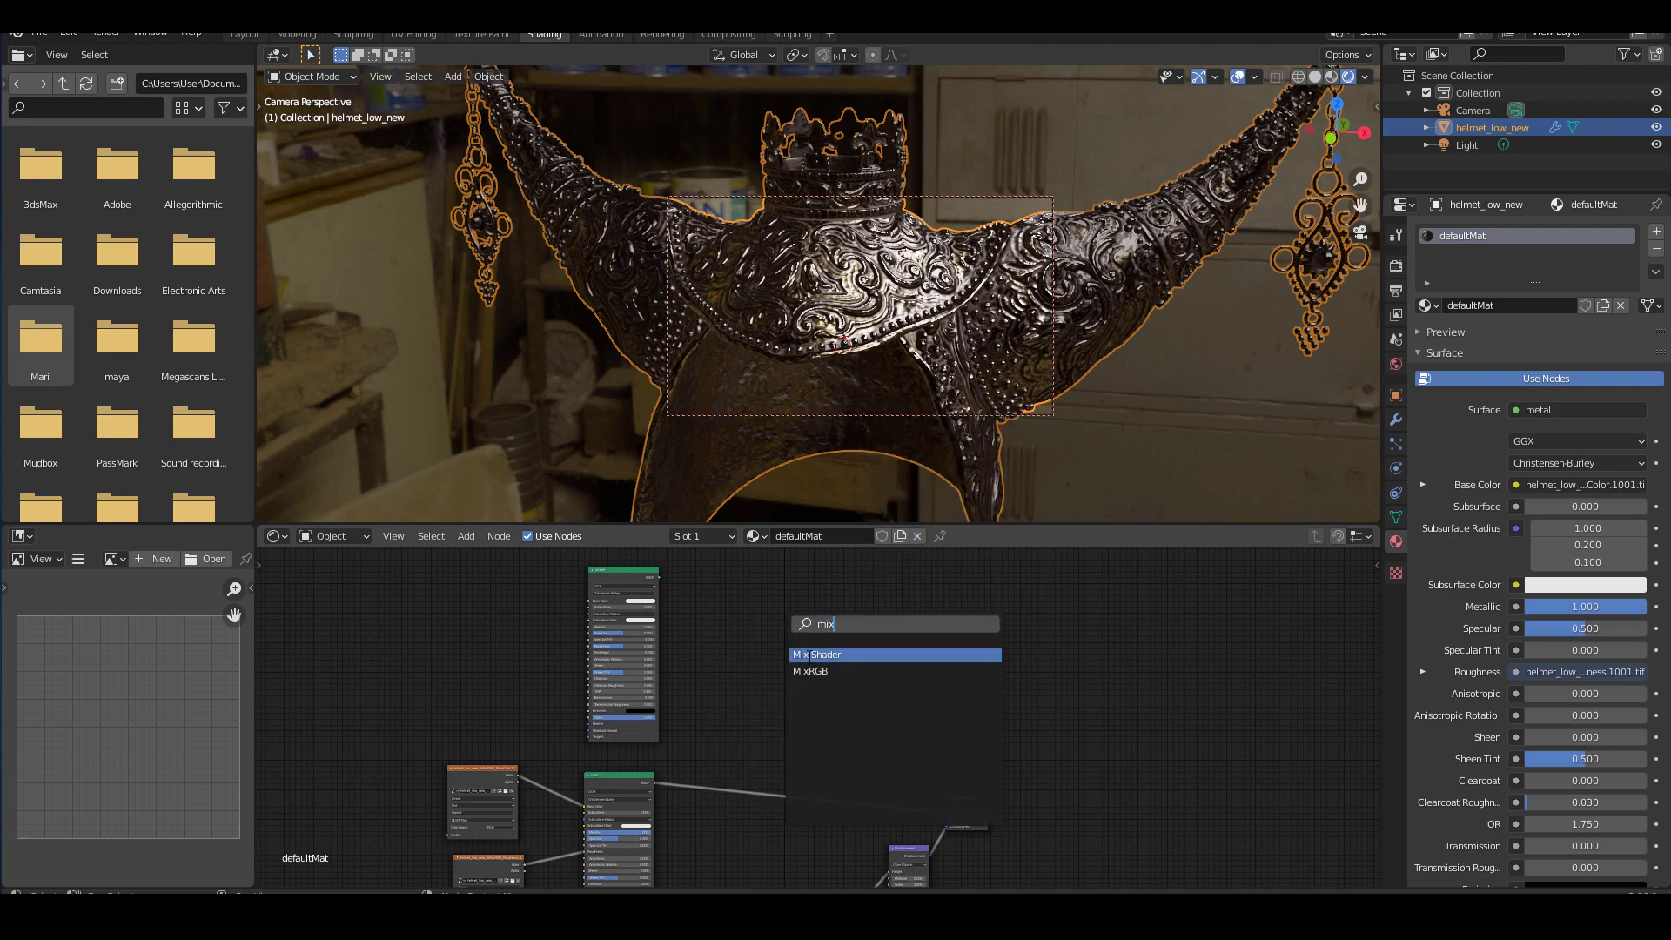
{"action": "left_click", "coordinate": [810, 656]}
{"action": "left_click", "coordinate": [790, 709]}
- Connect the metal node's BSDF to the Mix Shader's first Shader input and the grunge node's BSDF to the second
{"action": "scroll", "coordinate": [788, 707], "scroll_direction": "up", "scroll_amount": 2}
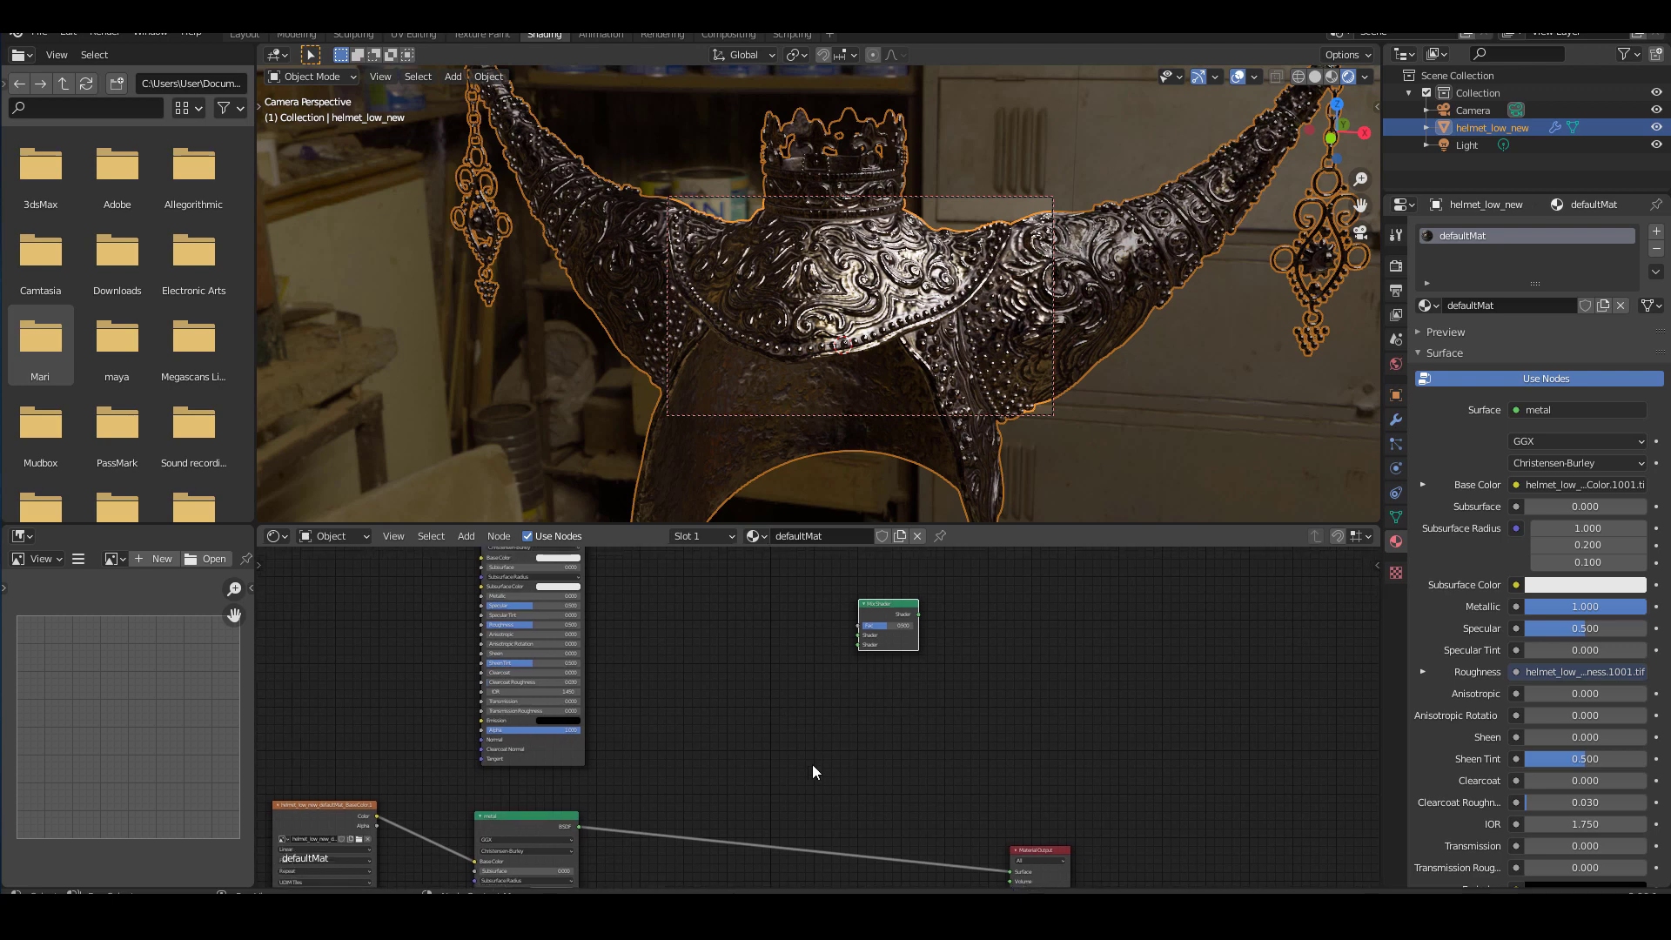
{"action": "left_click_drag", "start_coordinate": [579, 826], "coordinate": [858, 636]}
{"action": "middle_click_drag", "start_coordinate": [720, 623], "coordinate": [671, 708]}
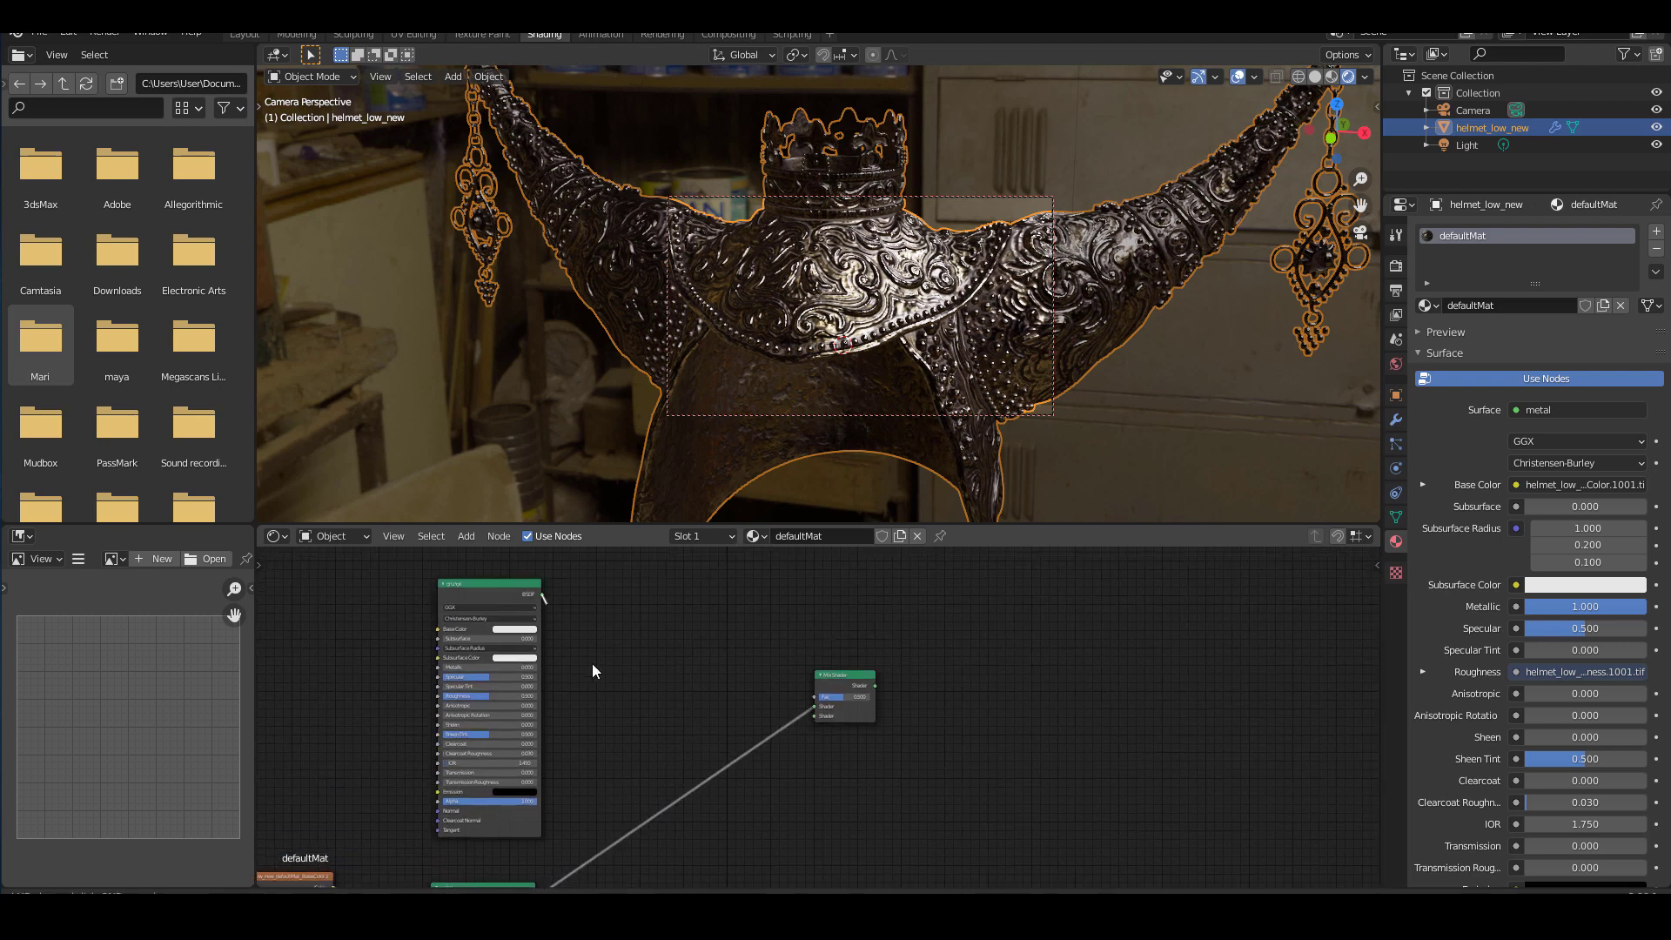
{"action": "left_click_drag", "start_coordinate": [592, 671], "coordinate": [818, 718]}
{"action": "scroll", "coordinate": [937, 755], "scroll_direction": "up", "scroll_amount": 1}
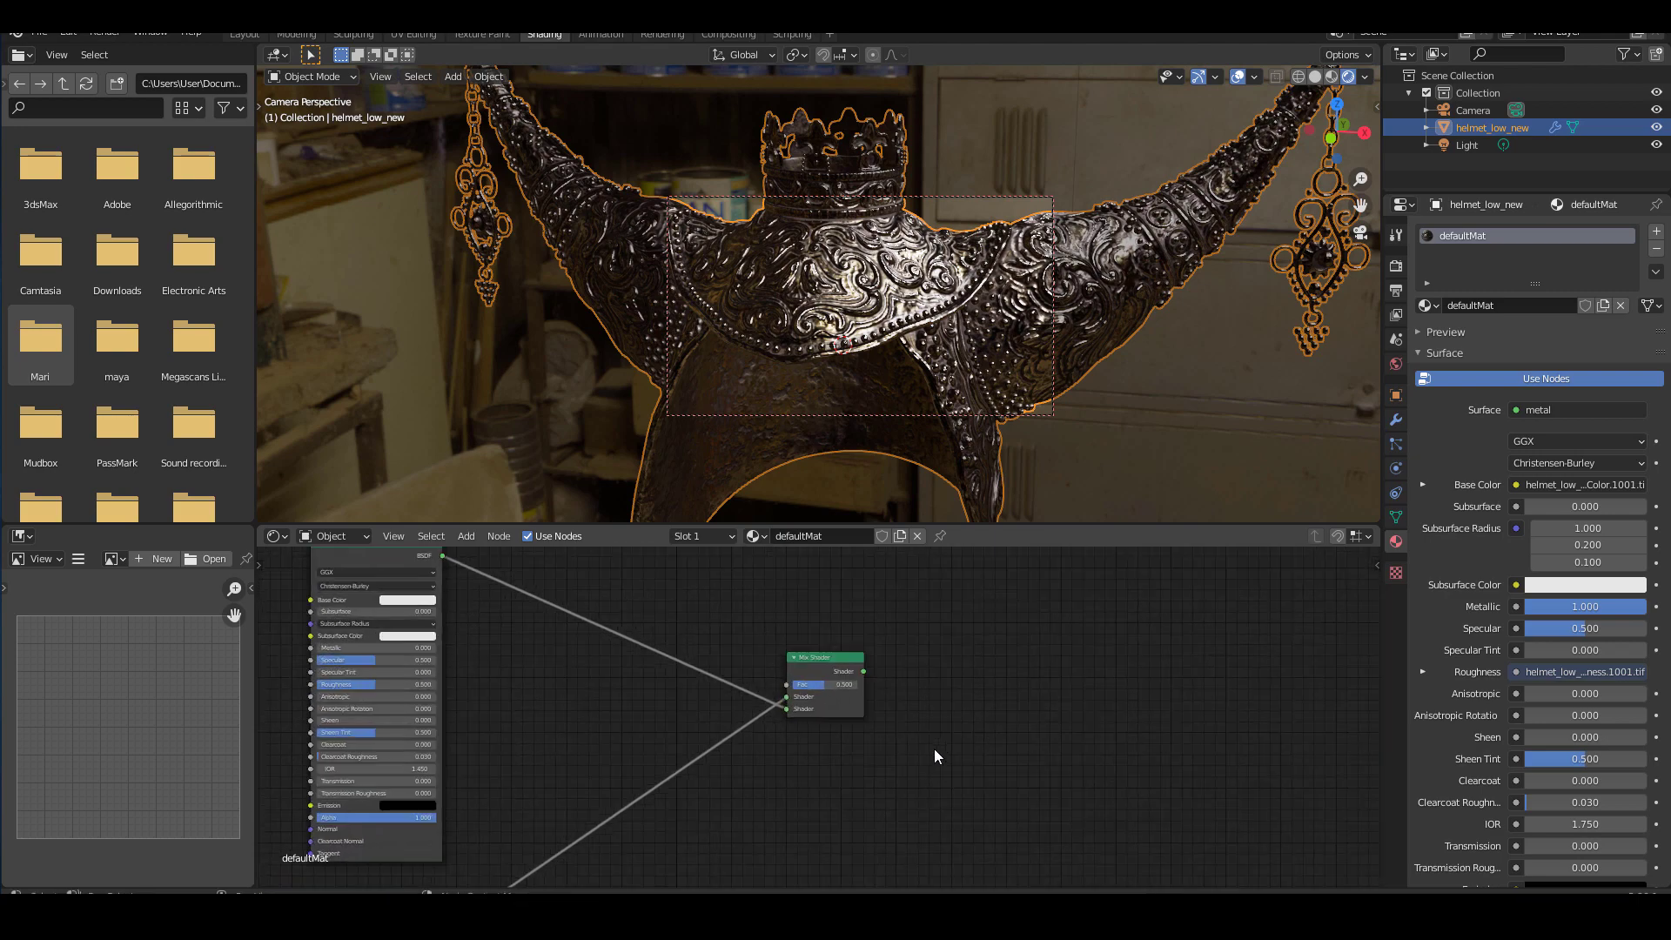
- Set the Mix Shader's Fac to 0
{"action": "scroll", "coordinate": [936, 756], "scroll_direction": "up", "scroll_amount": 2}
{"action": "left_click", "coordinate": [773, 654]}
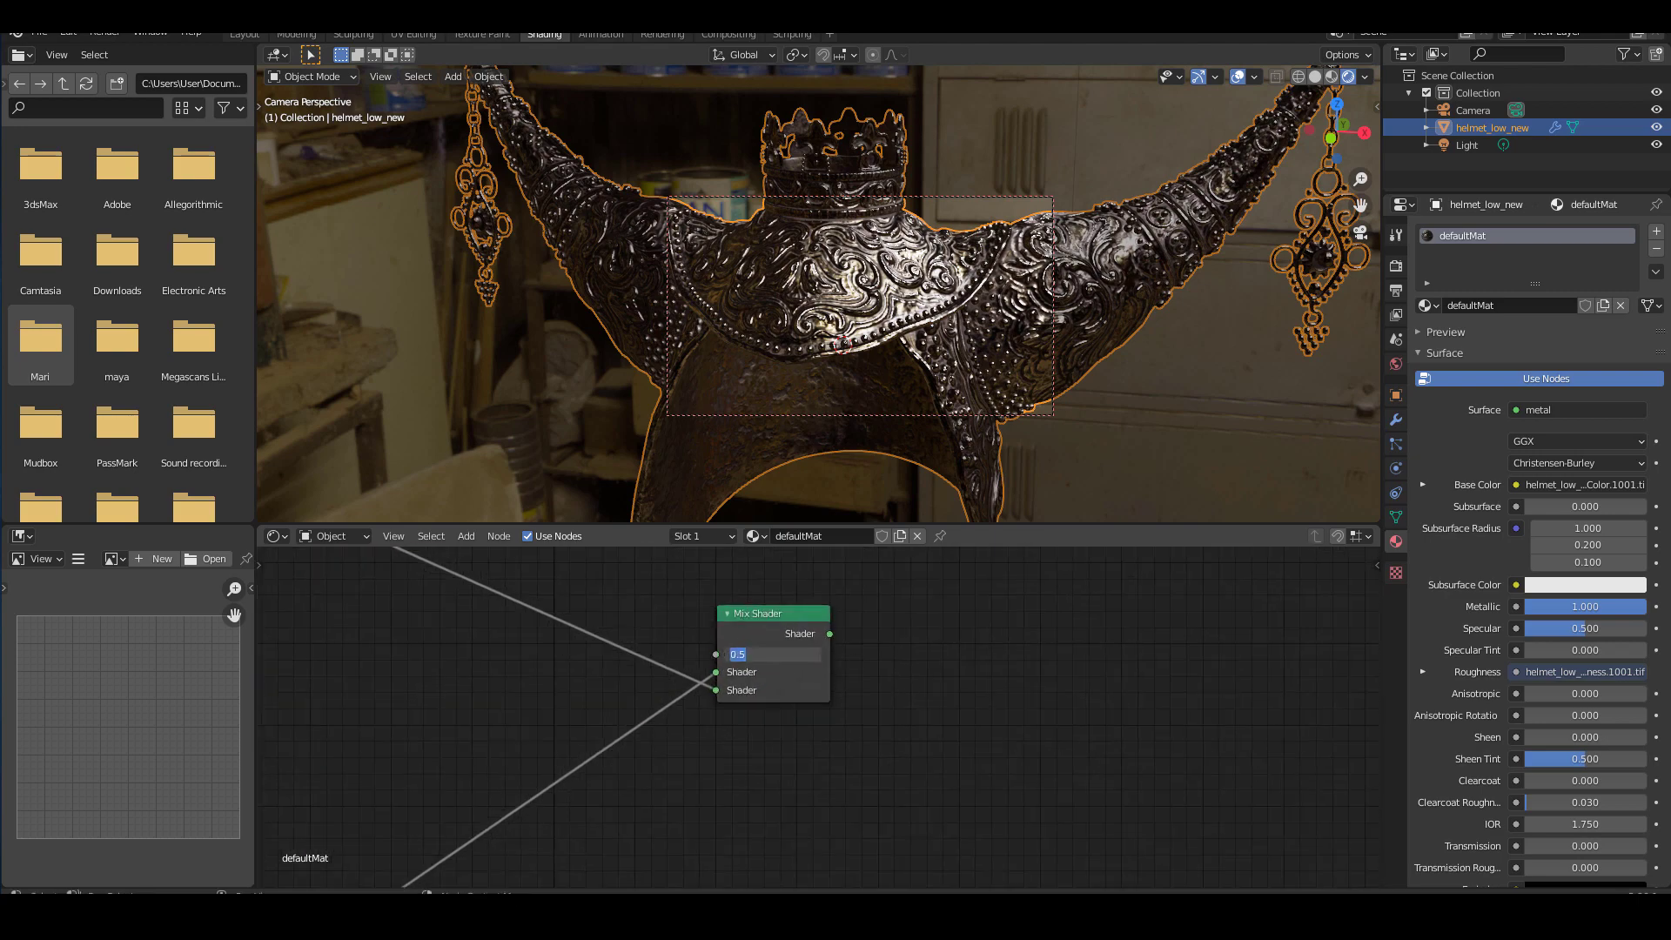
{"action": "type", "text": "0"}
{"action": "key", "text": "Return"}
- Move the Mix Shader node down, closer to the link between the metal node and the Material Output
{"action": "scroll", "coordinate": [949, 750], "scroll_direction": "down", "scroll_amount": 12}
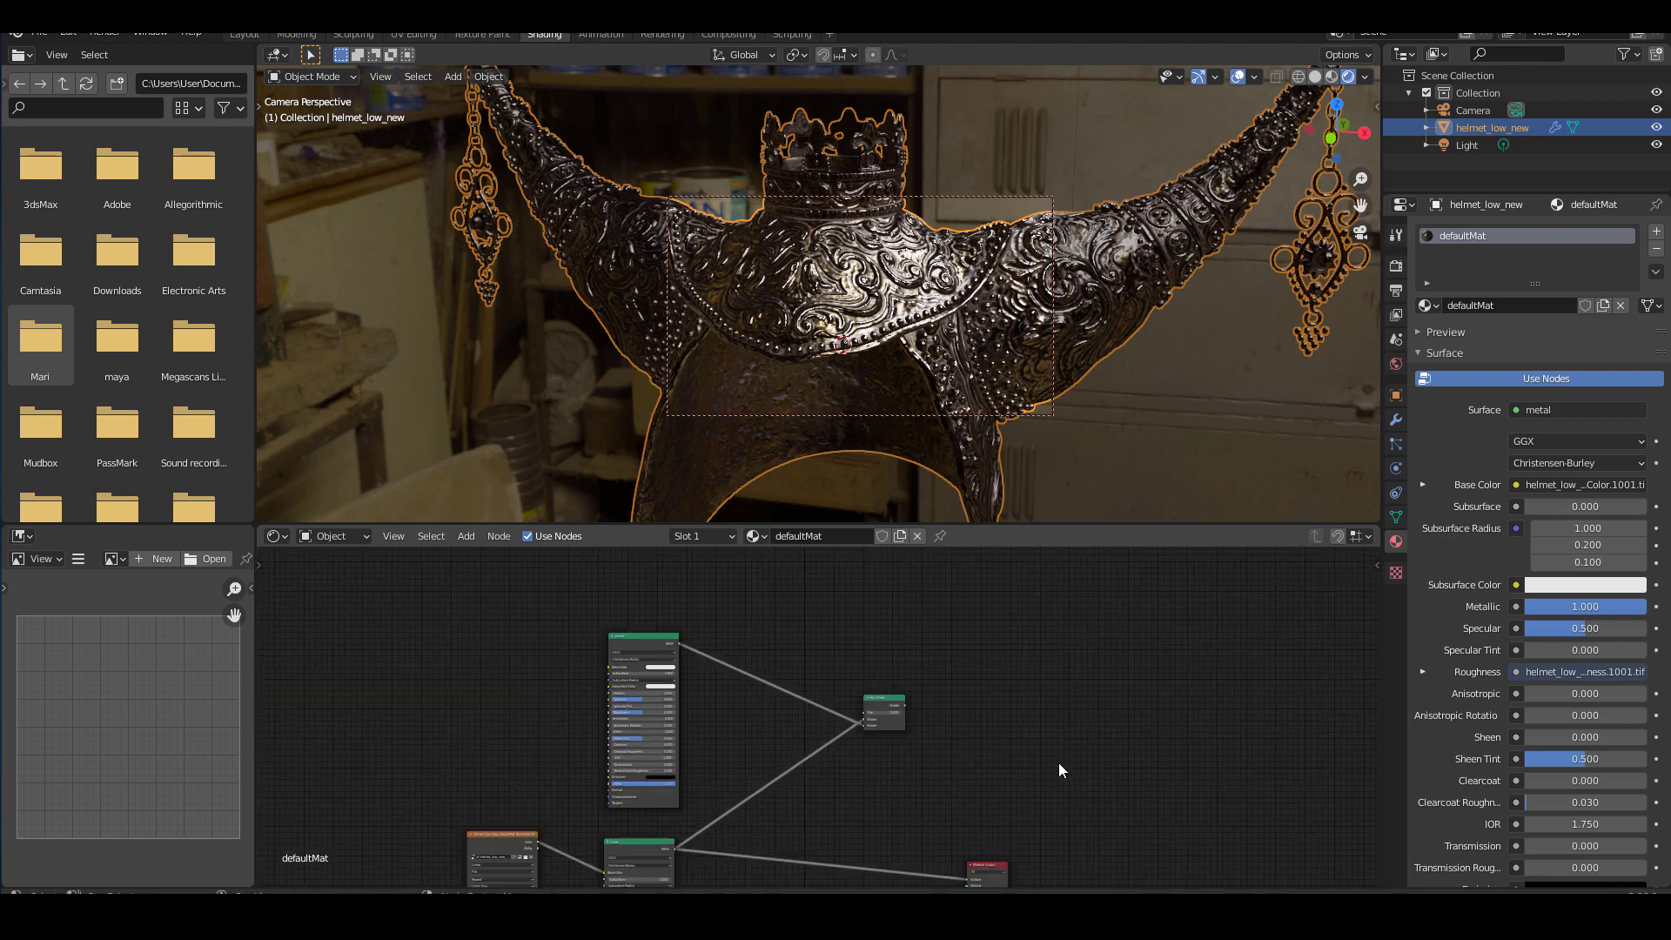
{"action": "middle_click_drag", "start_coordinate": [1008, 747], "coordinate": [904, 668]}
{"action": "scroll", "coordinate": [904, 668], "scroll_direction": "up", "scroll_amount": 3}
{"action": "left_click_drag", "start_coordinate": [753, 610], "coordinate": [715, 681]}
{"action": "scroll", "coordinate": [843, 775], "scroll_direction": "up", "scroll_amount": 2}
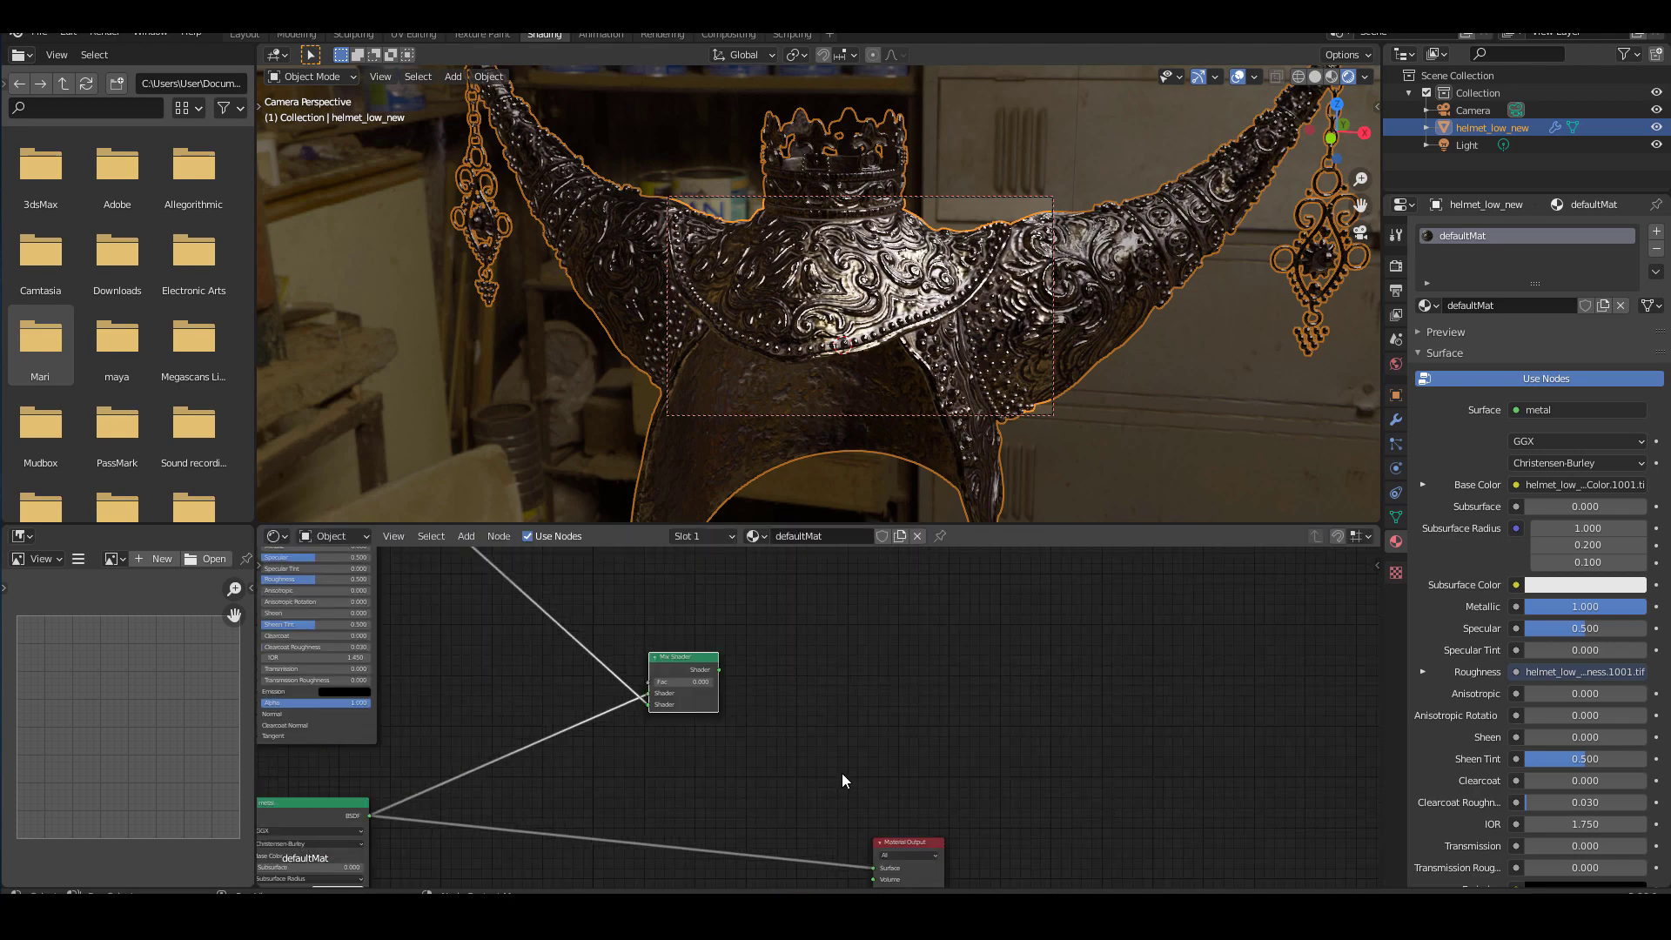
- Connect the Mix Shader's output to the Material Output's Surface input and move the Mix Shader node closer to the metal node
{"action": "middle_click_drag", "start_coordinate": [843, 776], "coordinate": [750, 683]}
{"action": "left_click_drag", "start_coordinate": [629, 581], "coordinate": [785, 777]}
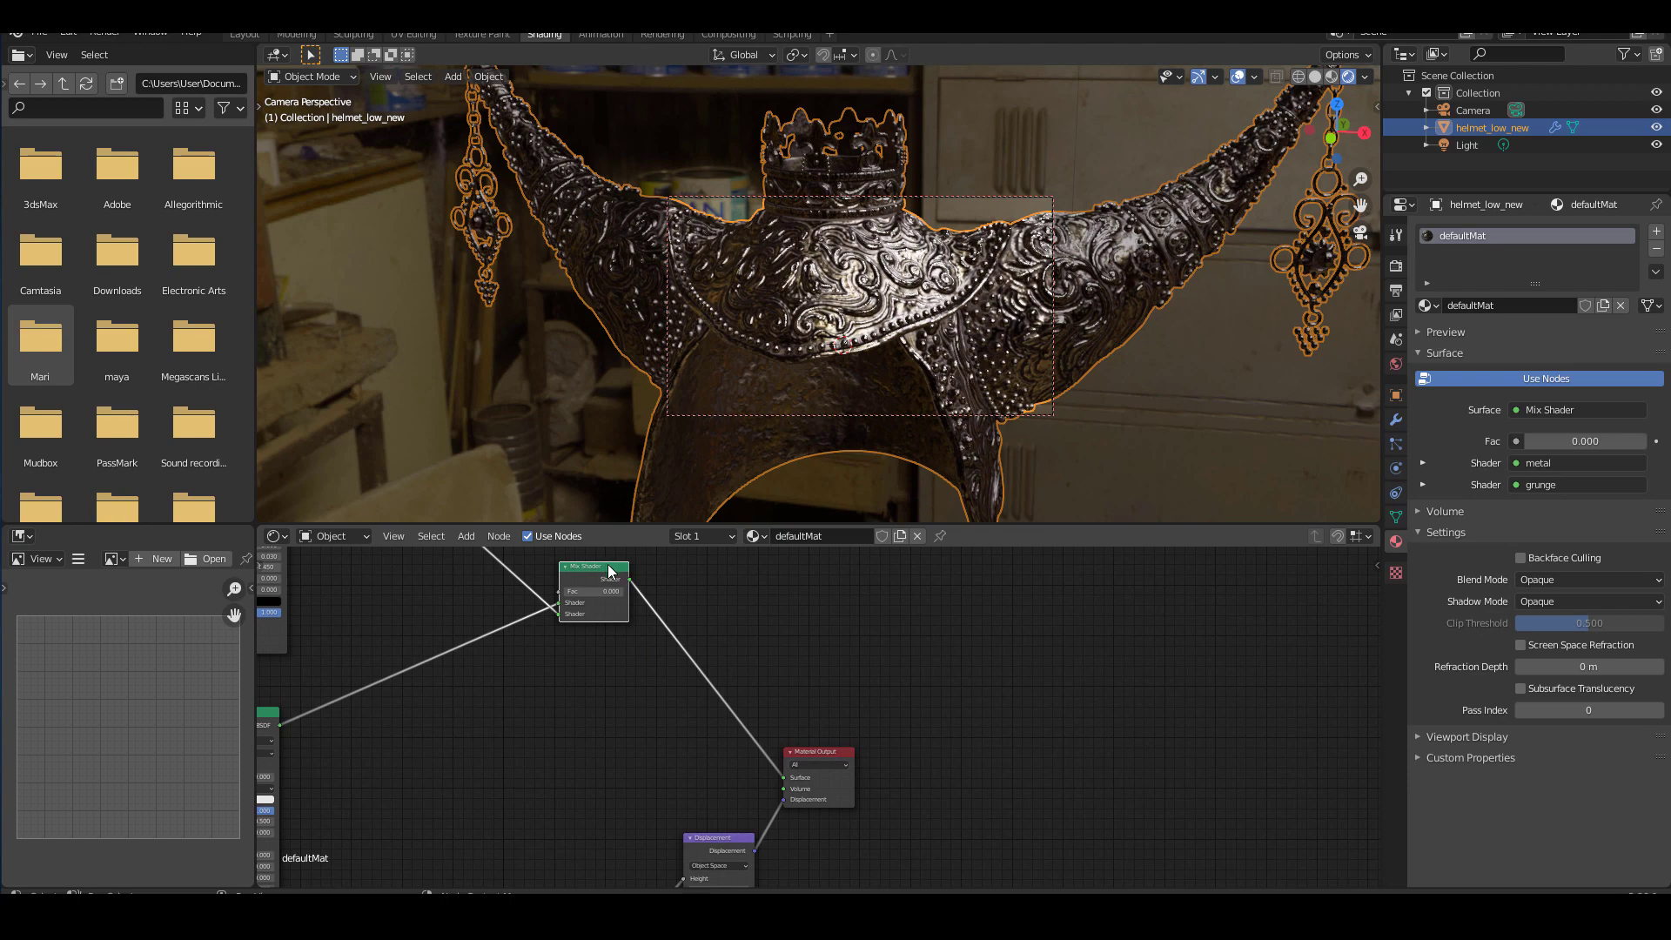
{"action": "left_click_drag", "start_coordinate": [608, 572], "coordinate": [549, 653]}
- Shift the metal's color texture node and load helmet_low_new_defaultMat_Roughness.1001.tif from the metal only folder into the roughness texture node
{"action": "scroll", "coordinate": [662, 688], "scroll_direction": "down", "scroll_amount": 5}
{"action": "middle_click_drag", "start_coordinate": [440, 650], "coordinate": [593, 728]}
{"action": "middle_click_drag", "start_coordinate": [685, 759], "coordinate": [688, 587]}
{"action": "scroll", "coordinate": [362, 654], "scroll_direction": "up", "scroll_amount": 3}
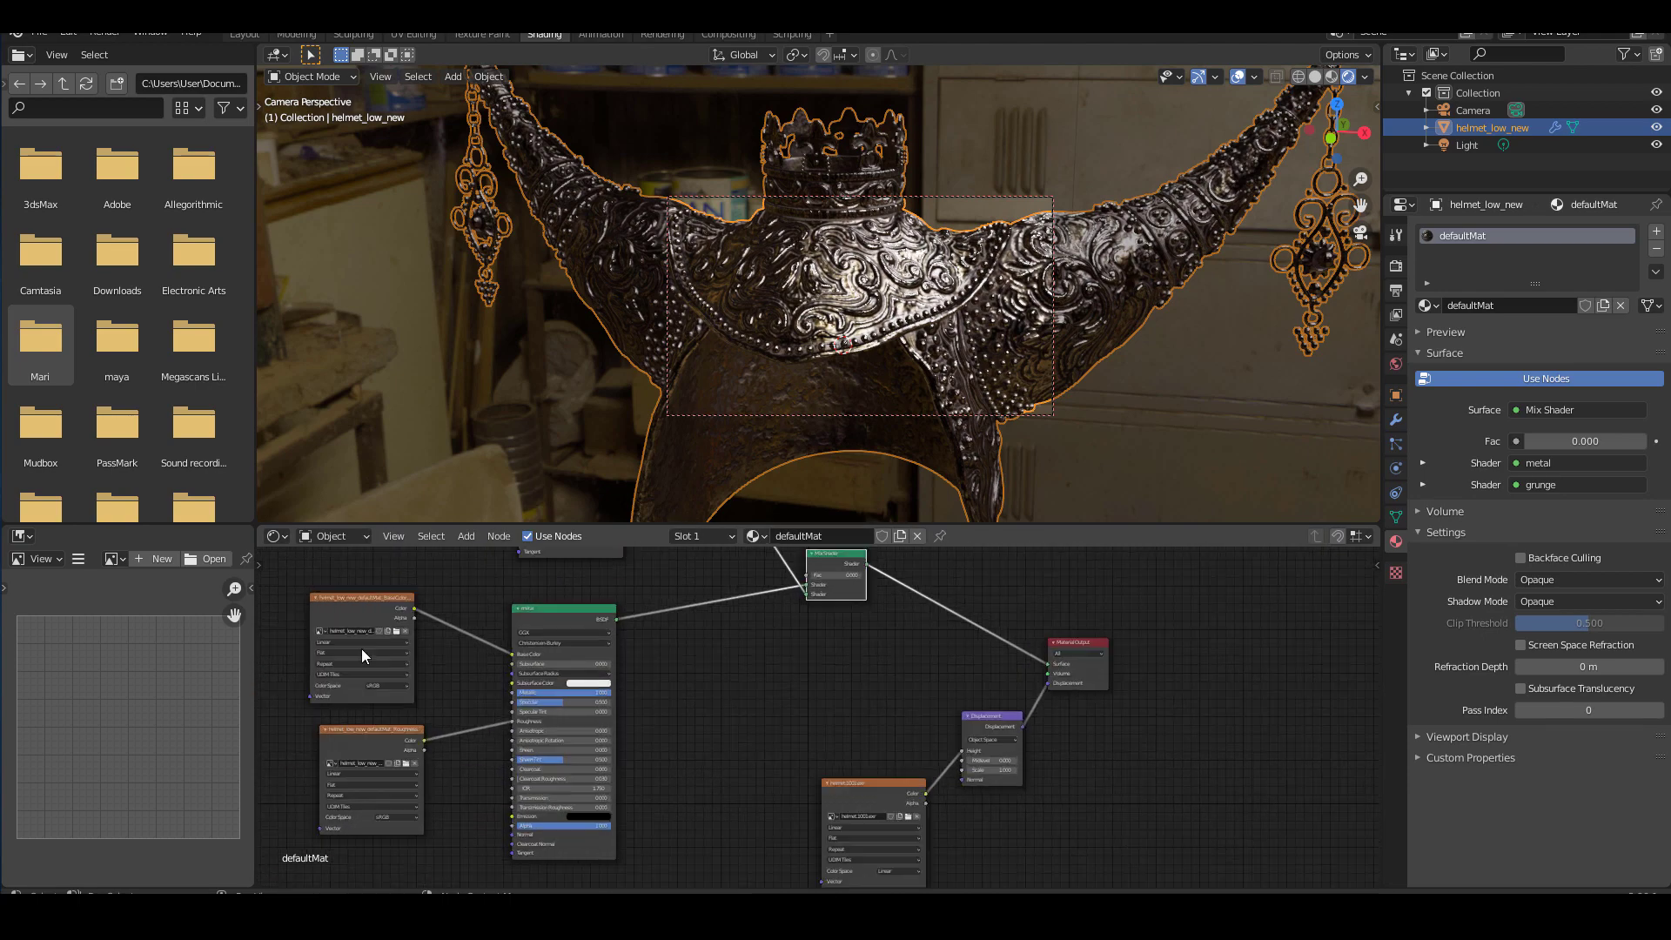
{"action": "middle_click_drag", "start_coordinate": [449, 663], "coordinate": [578, 670]}
{"action": "left_click_drag", "start_coordinate": [512, 609], "coordinate": [491, 607]}
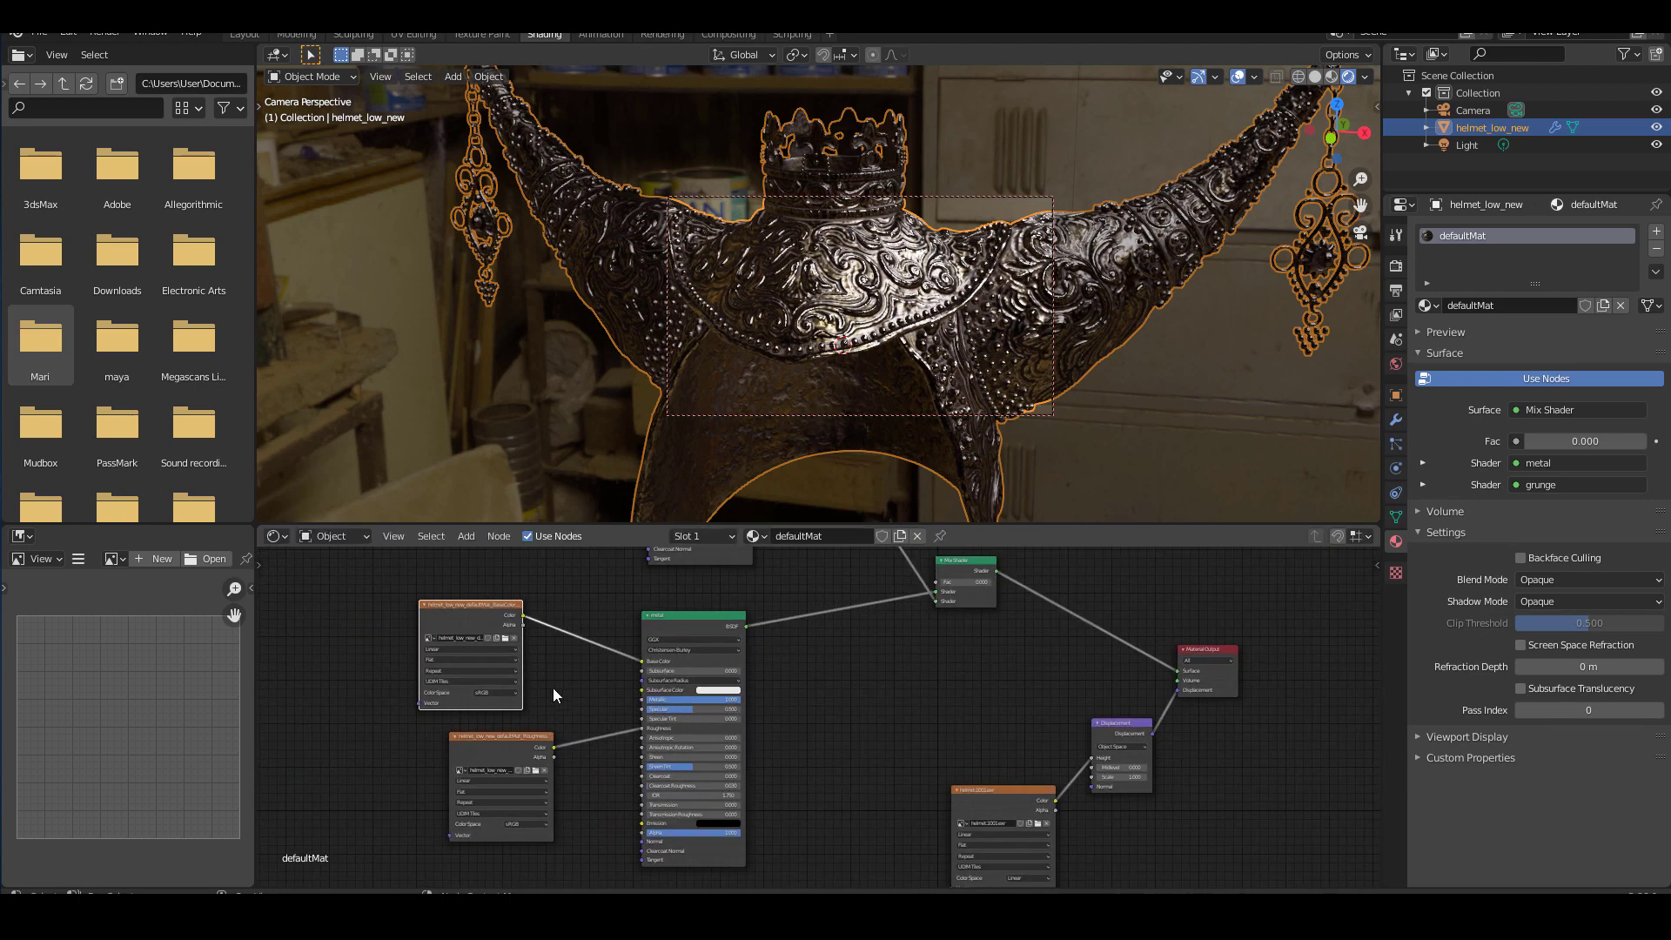
{"action": "left_click", "coordinate": [506, 639]}
{"action": "left_click_drag", "start_coordinate": [743, 603], "coordinate": [964, 798]}
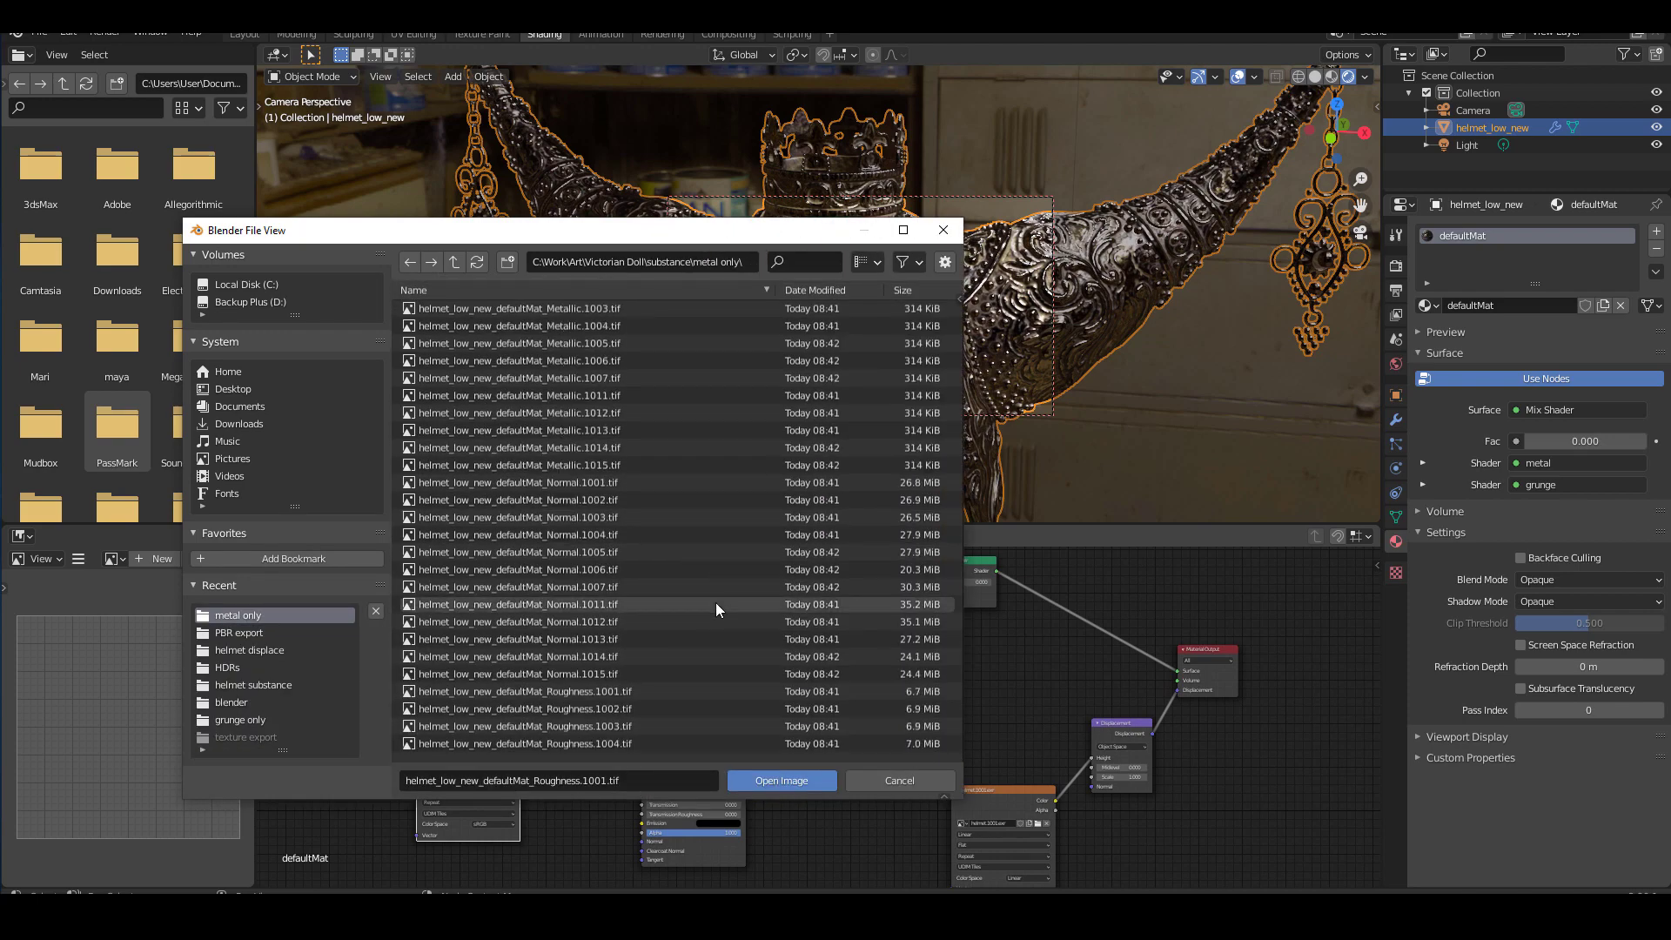
{"action": "scroll", "coordinate": [716, 609], "scroll_direction": "down", "scroll_amount": 6}
{"action": "left_click", "coordinate": [590, 560]}
{"action": "left_click", "coordinate": [784, 780]}
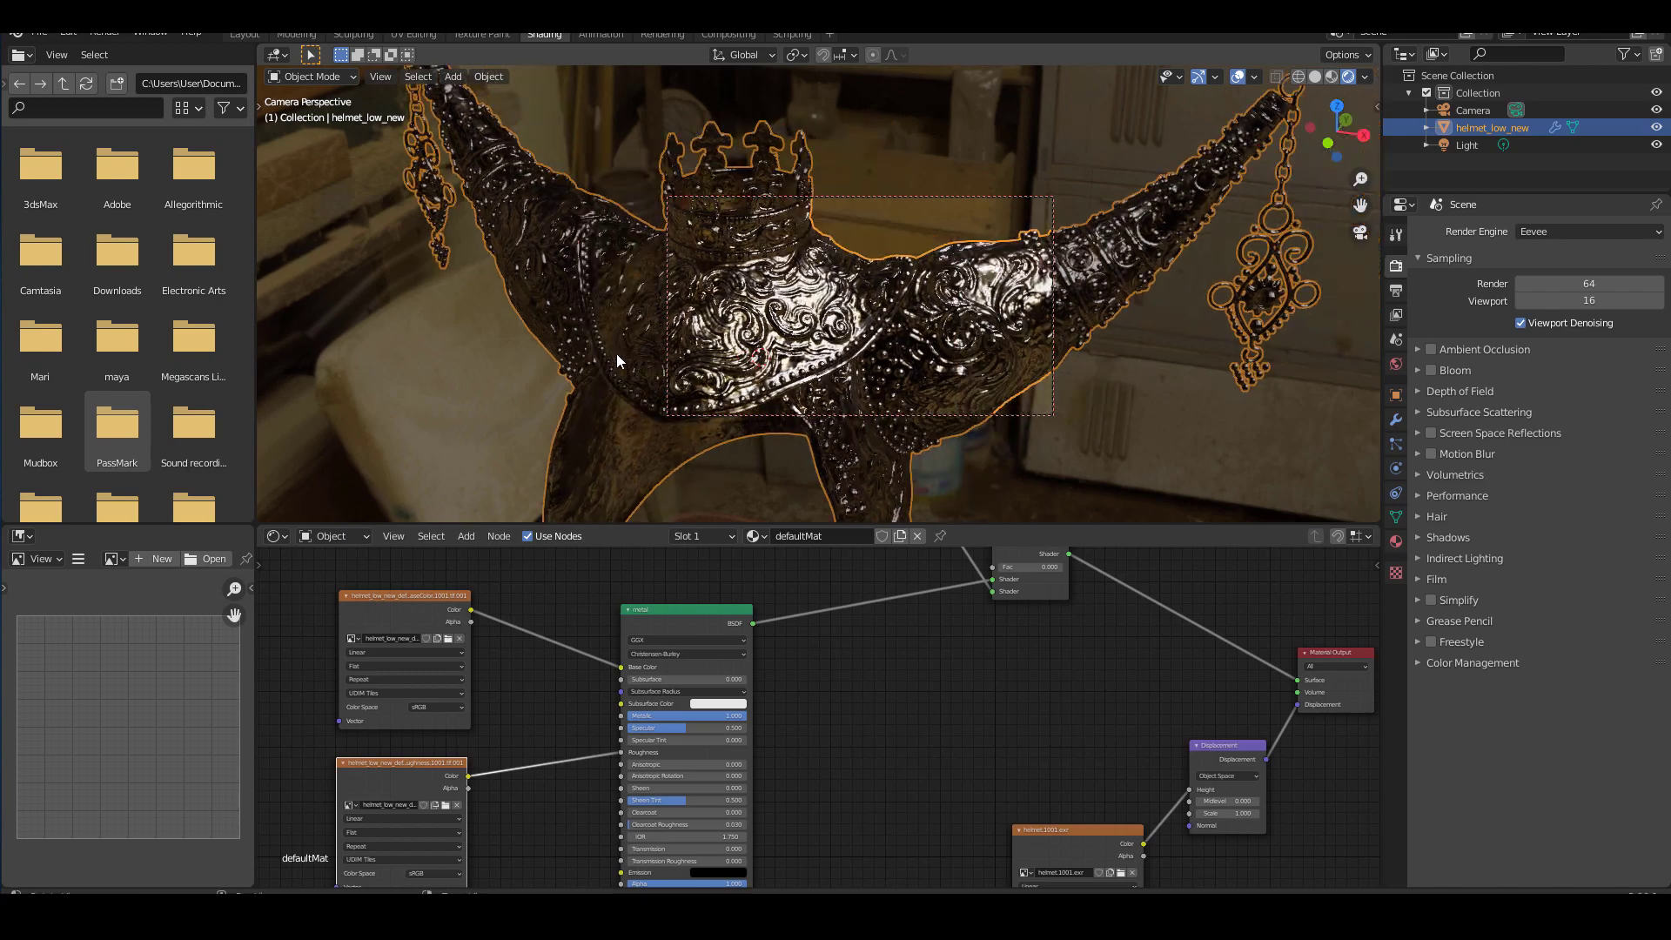
- Rearrange the metal, displacement and Material Output nodes into a tidier layout
{"action": "scroll", "coordinate": [616, 354], "scroll_direction": "up", "scroll_amount": 8}
{"action": "mouse_move", "coordinate": [756, 358]}
{"action": "middle_mouse_down"}
{"action": "mouse_move", "coordinate": [790, 352]}
{"action": "mouse_move", "coordinate": [729, 376]}
{"action": "middle_mouse_up"}
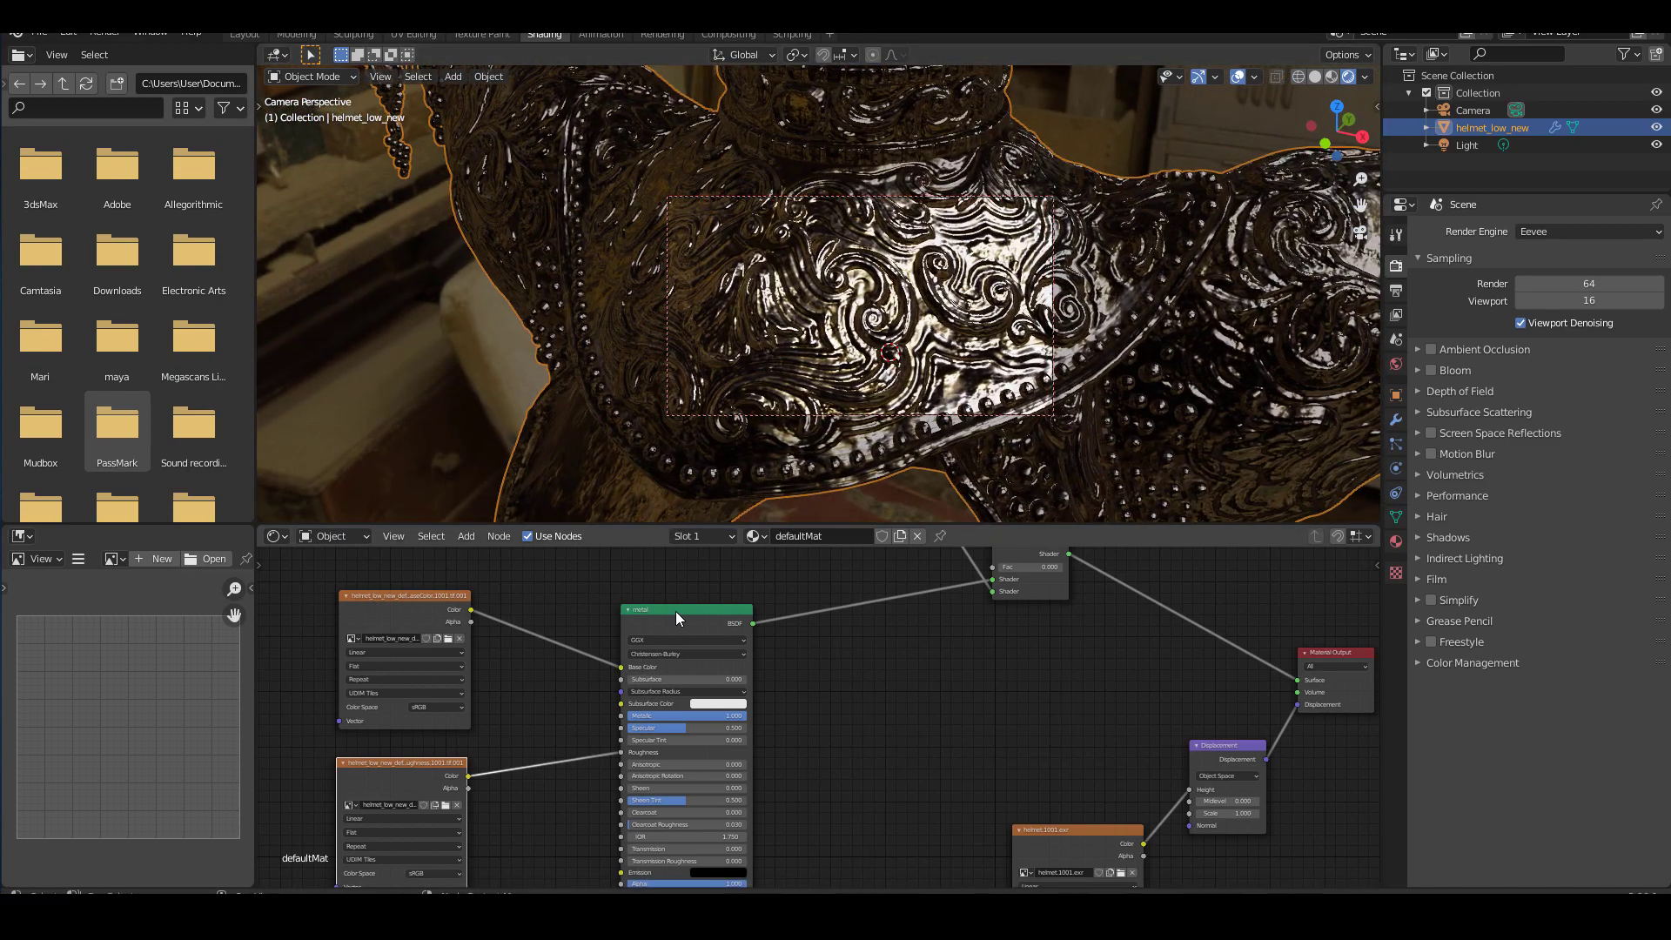
{"action": "left_click_drag", "start_coordinate": [676, 618], "coordinate": [777, 591]}
{"action": "scroll", "coordinate": [765, 705], "scroll_direction": "down", "scroll_amount": 4}
{"action": "middle_click_drag", "start_coordinate": [898, 705], "coordinate": [708, 705]}
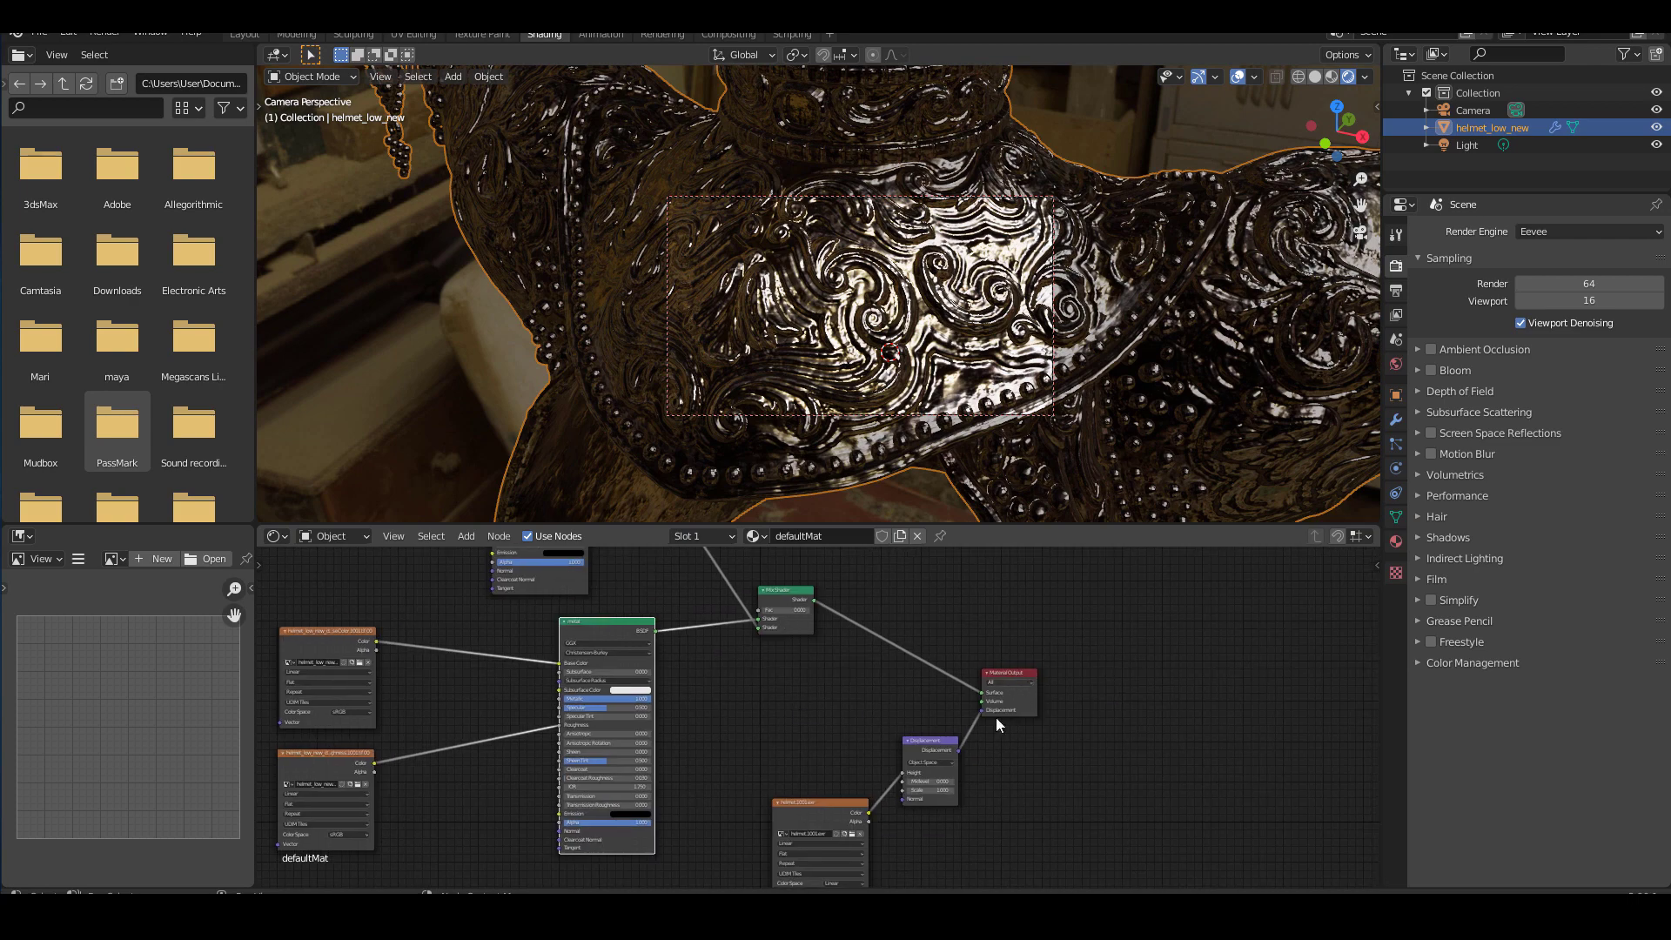
{"action": "left_click_drag", "start_coordinate": [818, 807], "coordinate": [805, 870]}
{"action": "left_click_drag", "start_coordinate": [909, 799], "coordinate": [882, 718]}
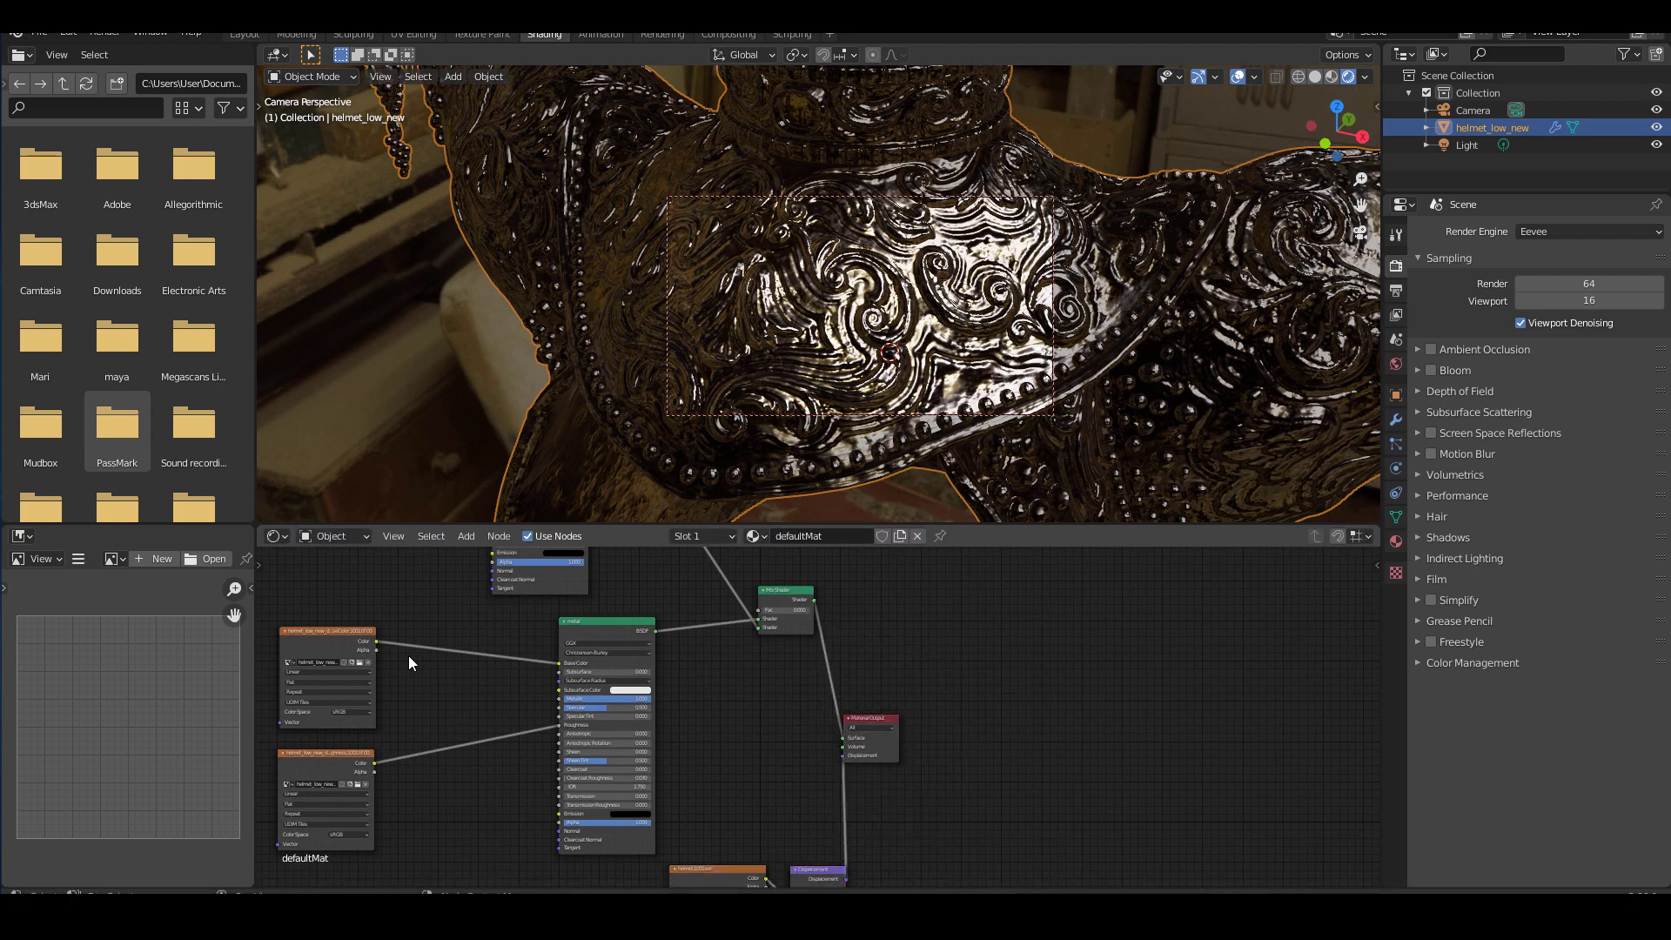
- Preview the metal's color texture and its roughness texture on the helmet by linking each to the Material Output's Surface input
{"action": "left_click_drag", "start_coordinate": [376, 642], "coordinate": [840, 739]}
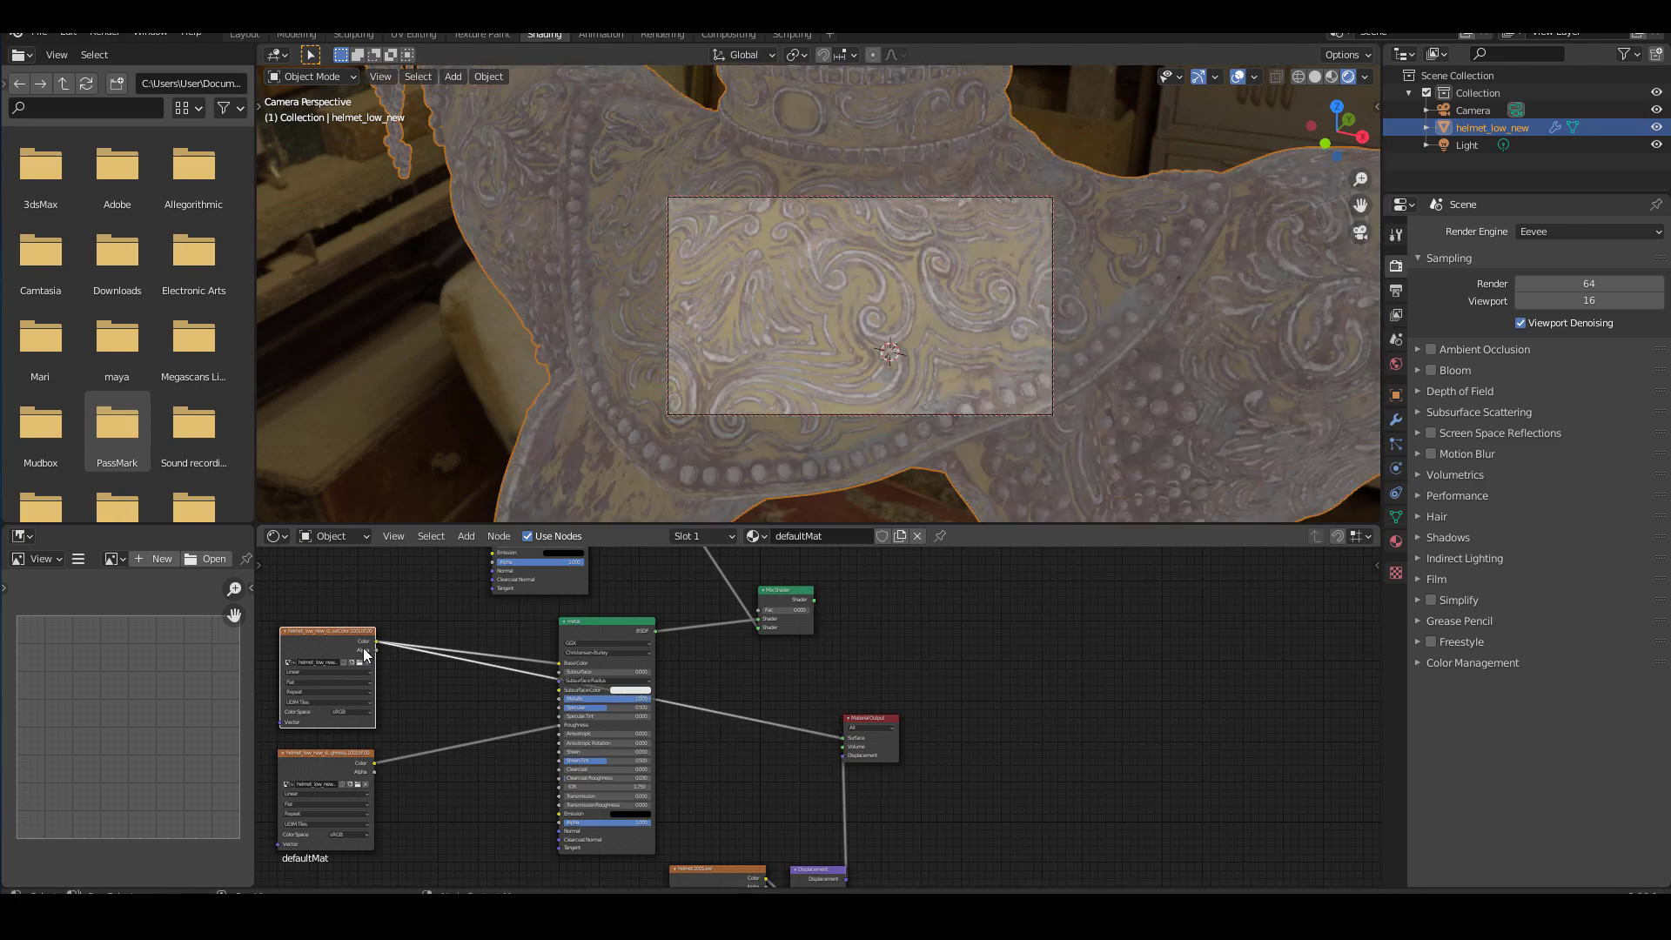
{"action": "left_click_drag", "start_coordinate": [374, 762], "coordinate": [842, 738]}
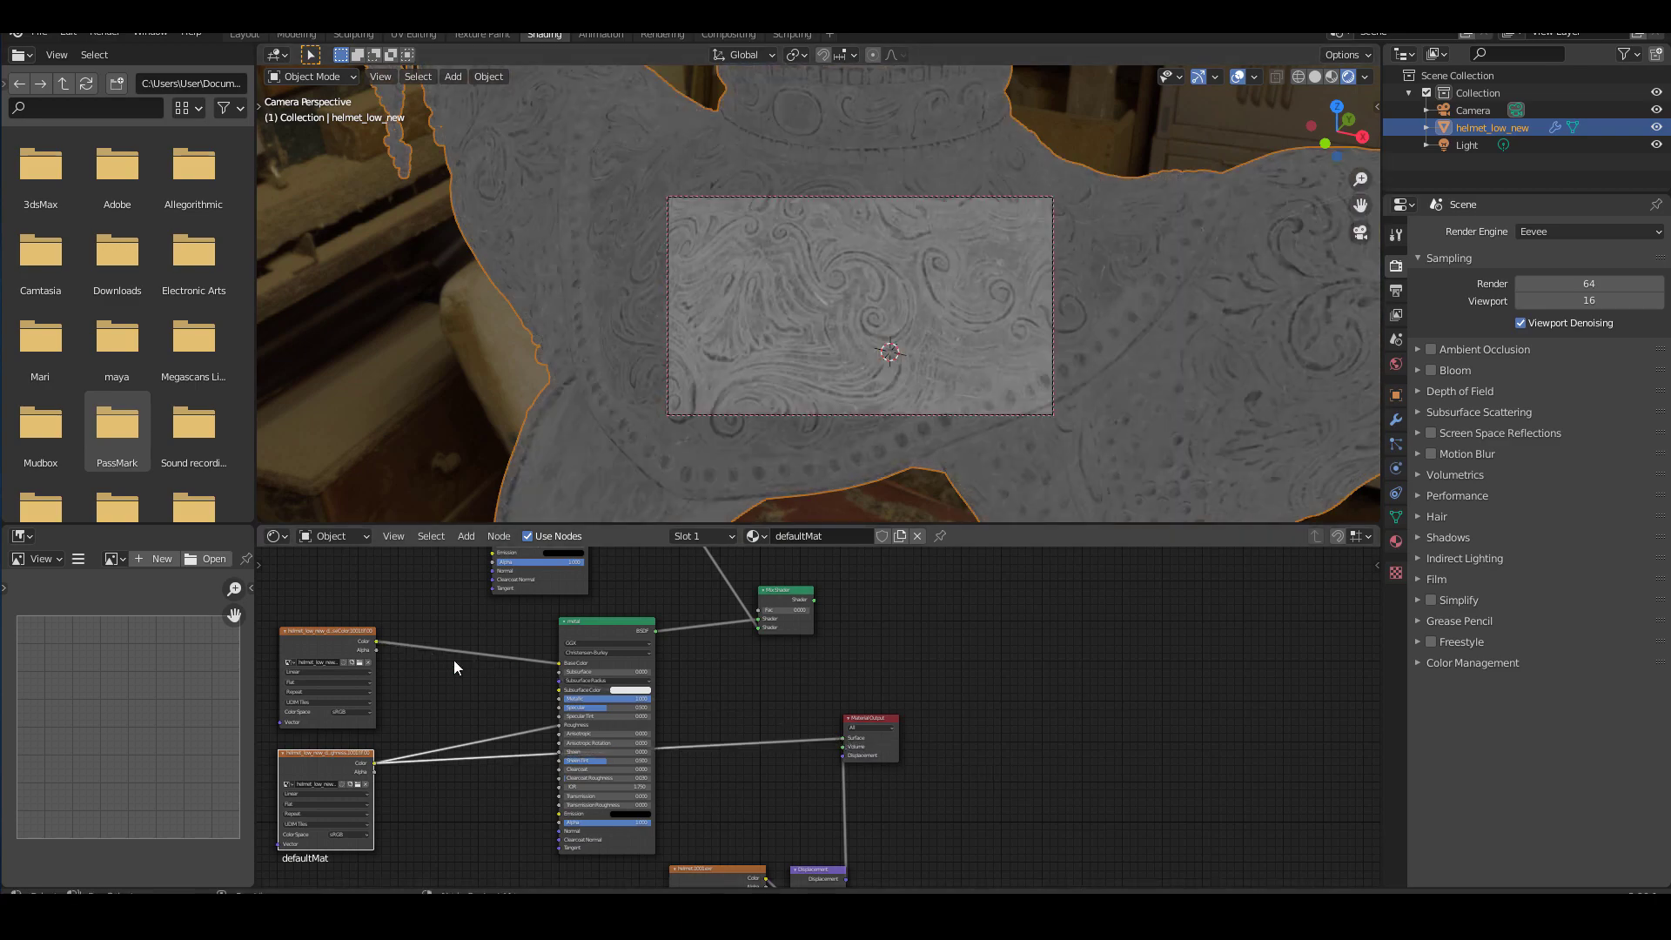
- Move the two metal texture nodes away from the metal node and reconnect the Mix Shader to the Material Output's Surface
{"action": "middle_click_drag", "start_coordinate": [427, 802], "coordinate": [542, 797]}
{"action": "scroll", "coordinate": [541, 797], "scroll_direction": "down", "scroll_amount": 1}
{"action": "left_click_drag", "start_coordinate": [344, 610], "coordinate": [492, 818]}
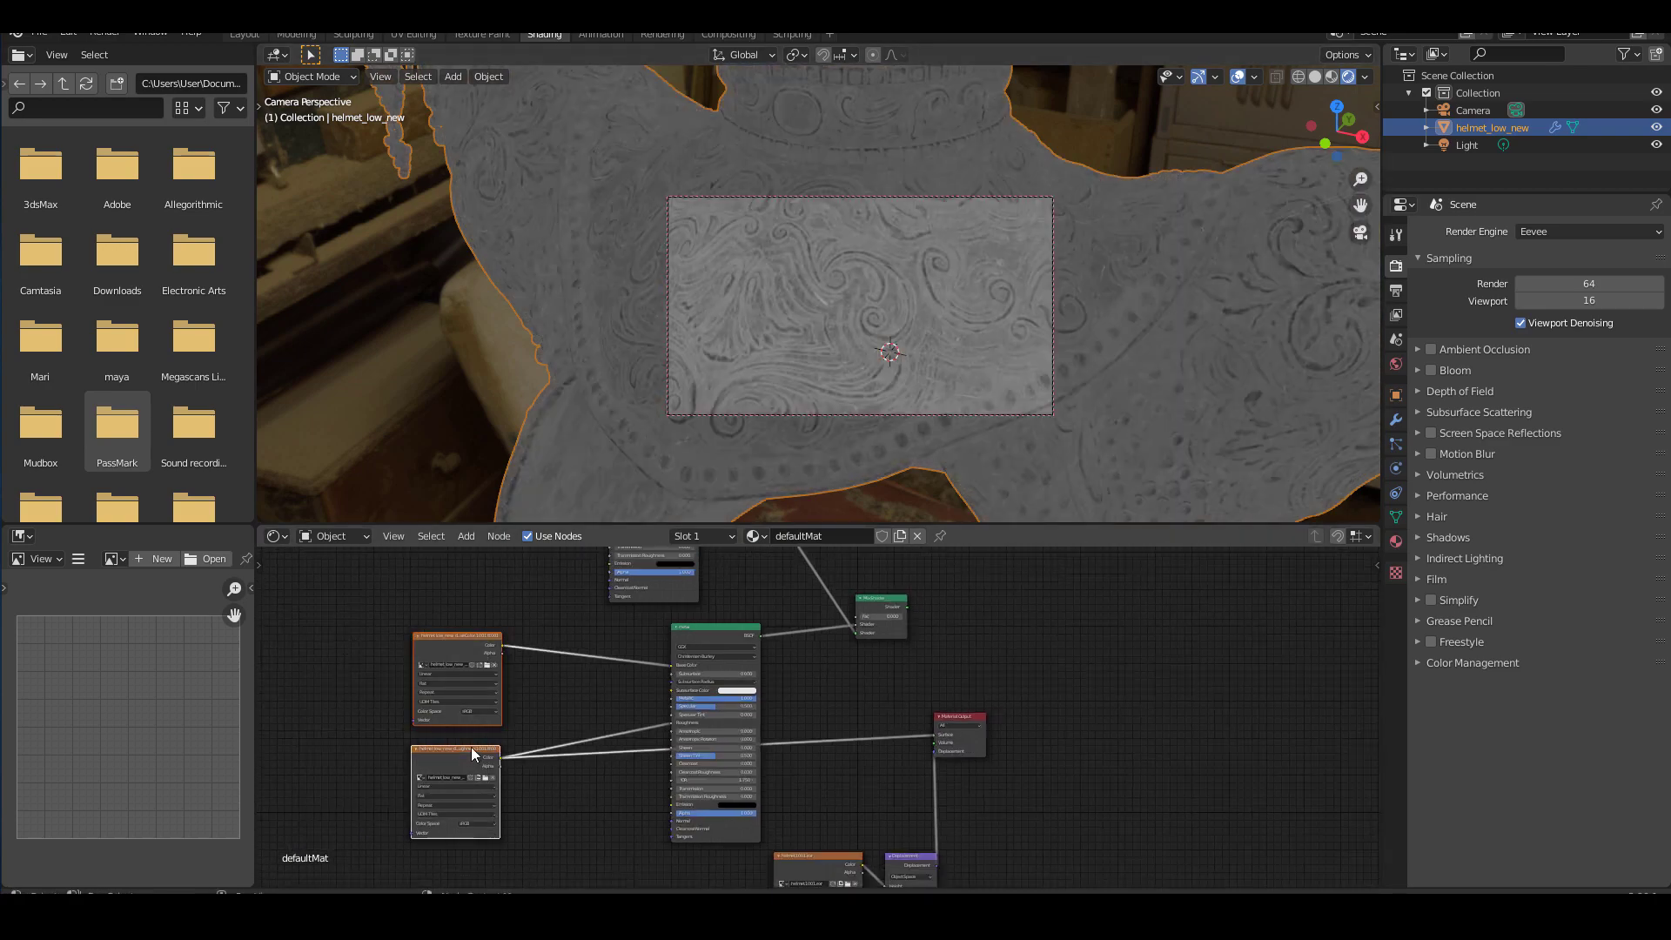
{"action": "left_click_drag", "start_coordinate": [471, 747], "coordinate": [382, 735]}
{"action": "left_click", "coordinate": [442, 781]}
{"action": "left_click_drag", "start_coordinate": [966, 714], "coordinate": [978, 724]}
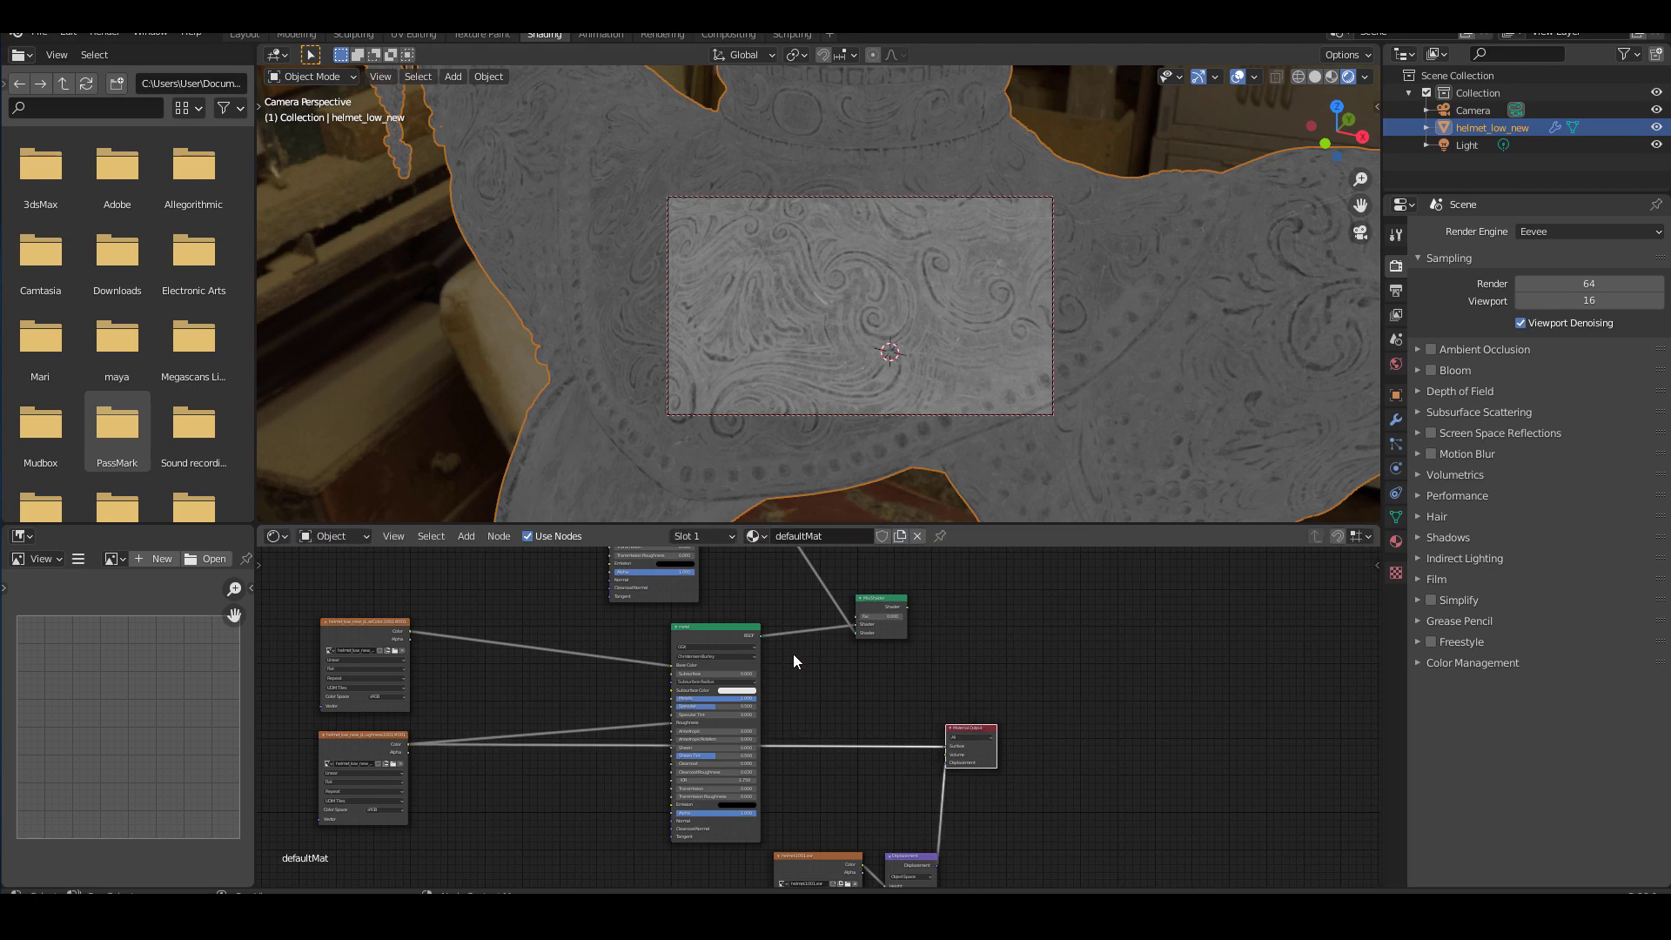
{"action": "left_click_drag", "start_coordinate": [906, 607], "coordinate": [945, 746]}
- Insert a Bright/Contrast node on the link between the roughness texture and the metal node's Roughness input
{"action": "middle_click_drag", "start_coordinate": [532, 772], "coordinate": [663, 728]}
{"action": "scroll", "coordinate": [650, 762], "scroll_direction": "up", "scroll_amount": 3}
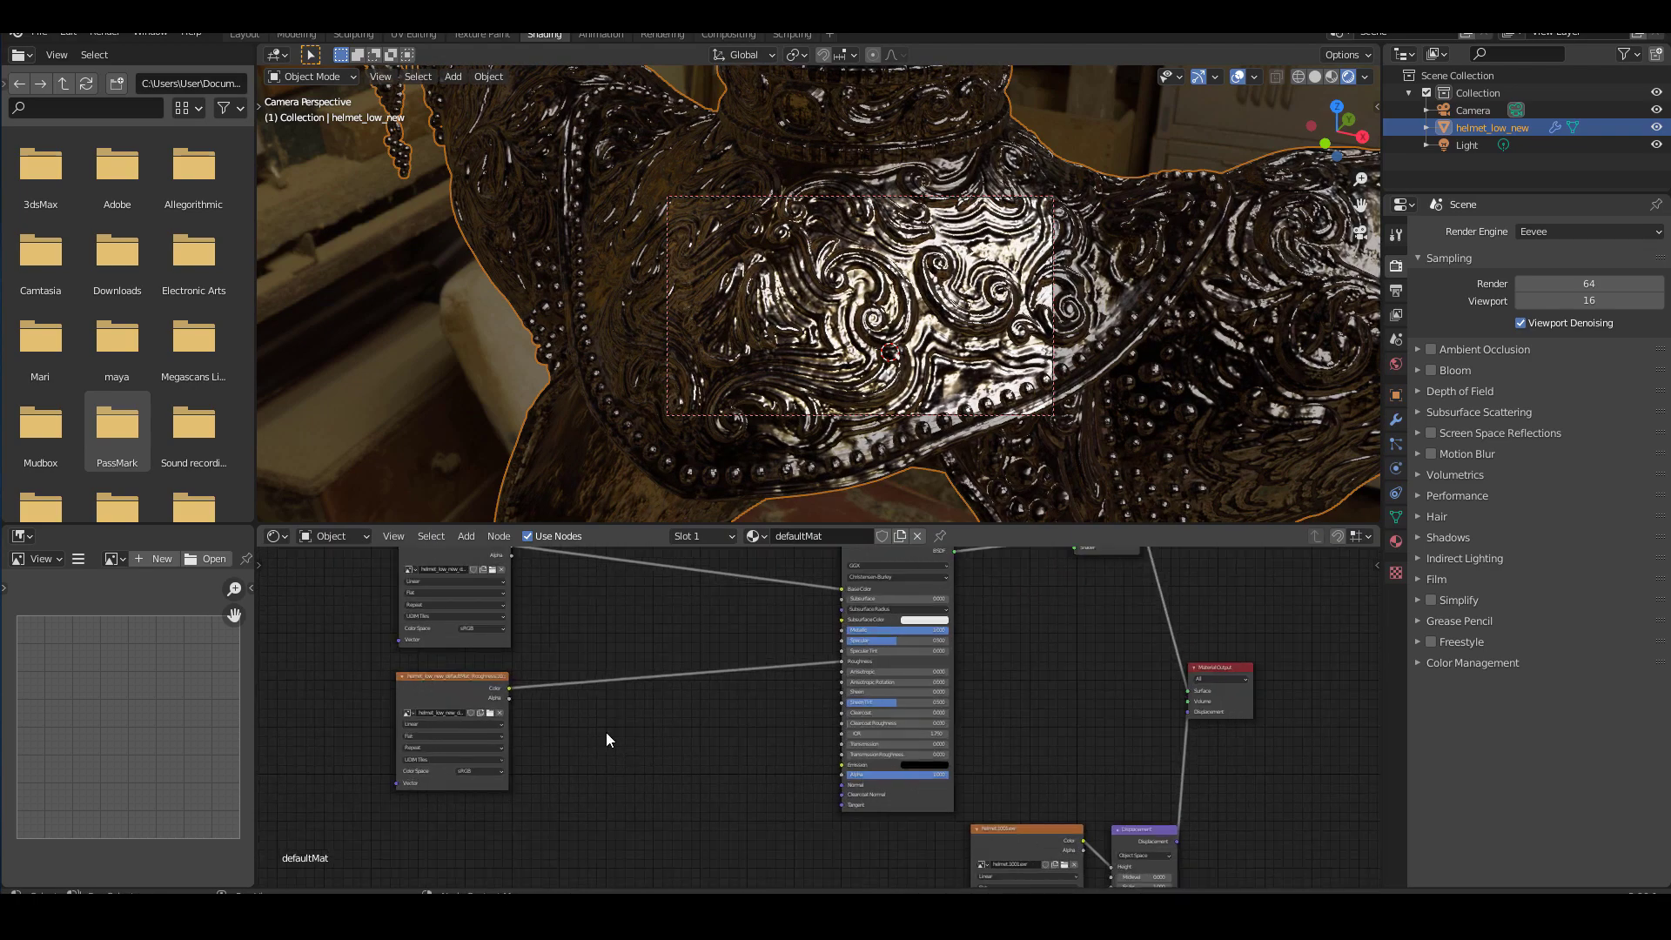
{"action": "key", "text": "shift+a"}
{"action": "left_click", "coordinate": [571, 701]}
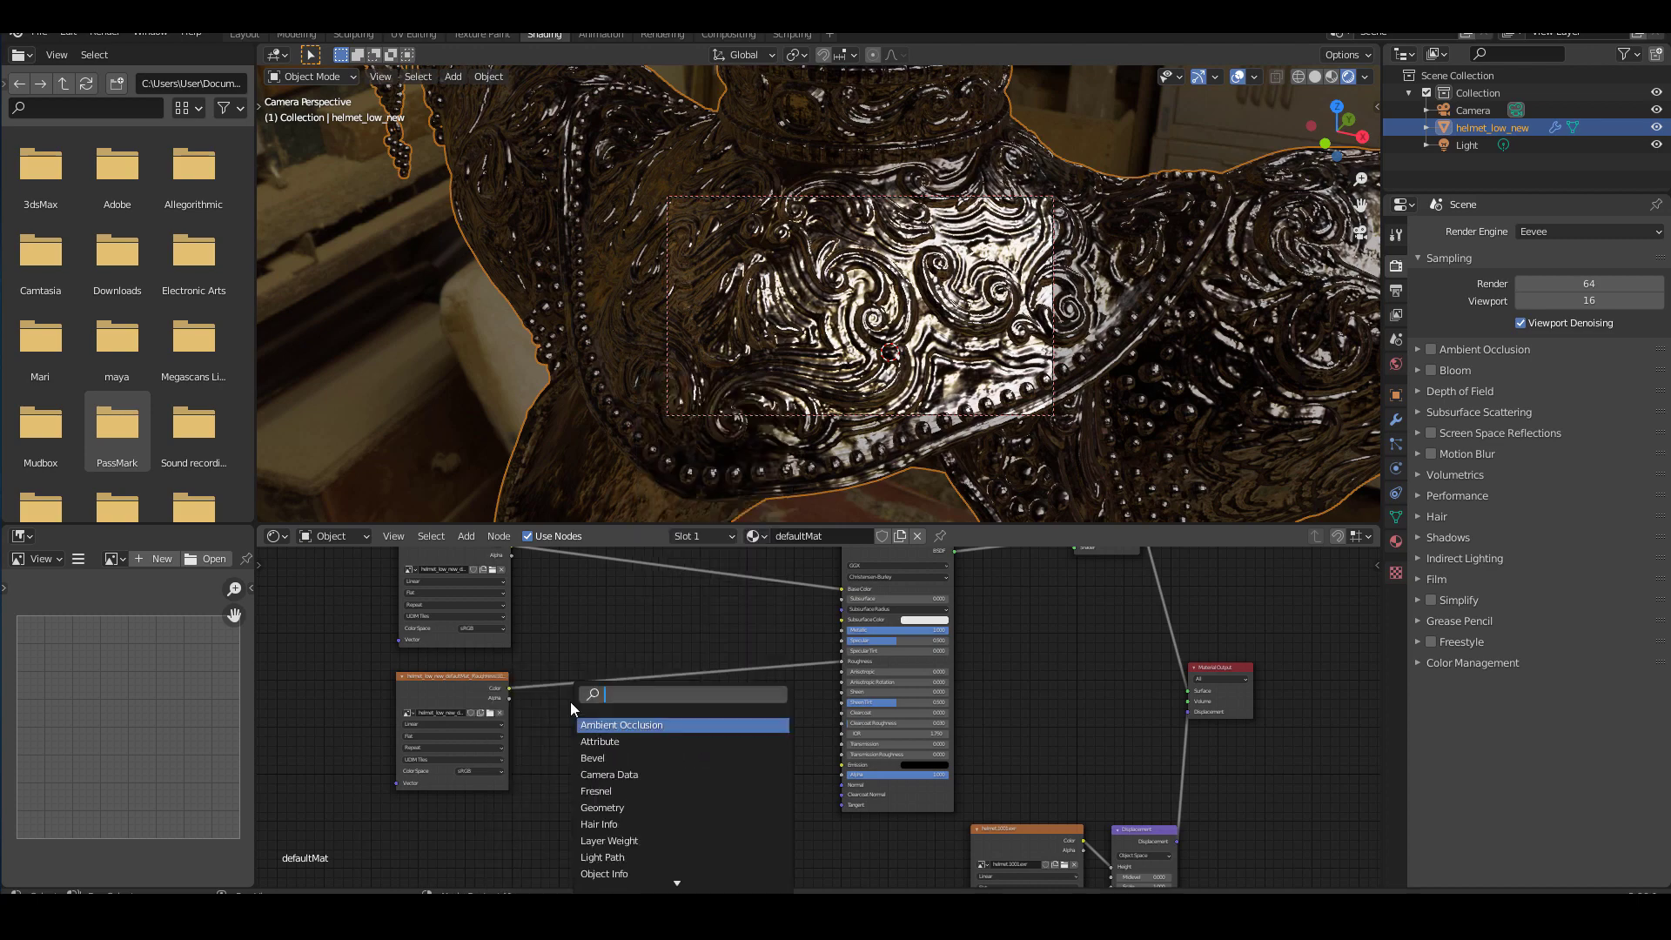
{"action": "type", "text": "contra"}
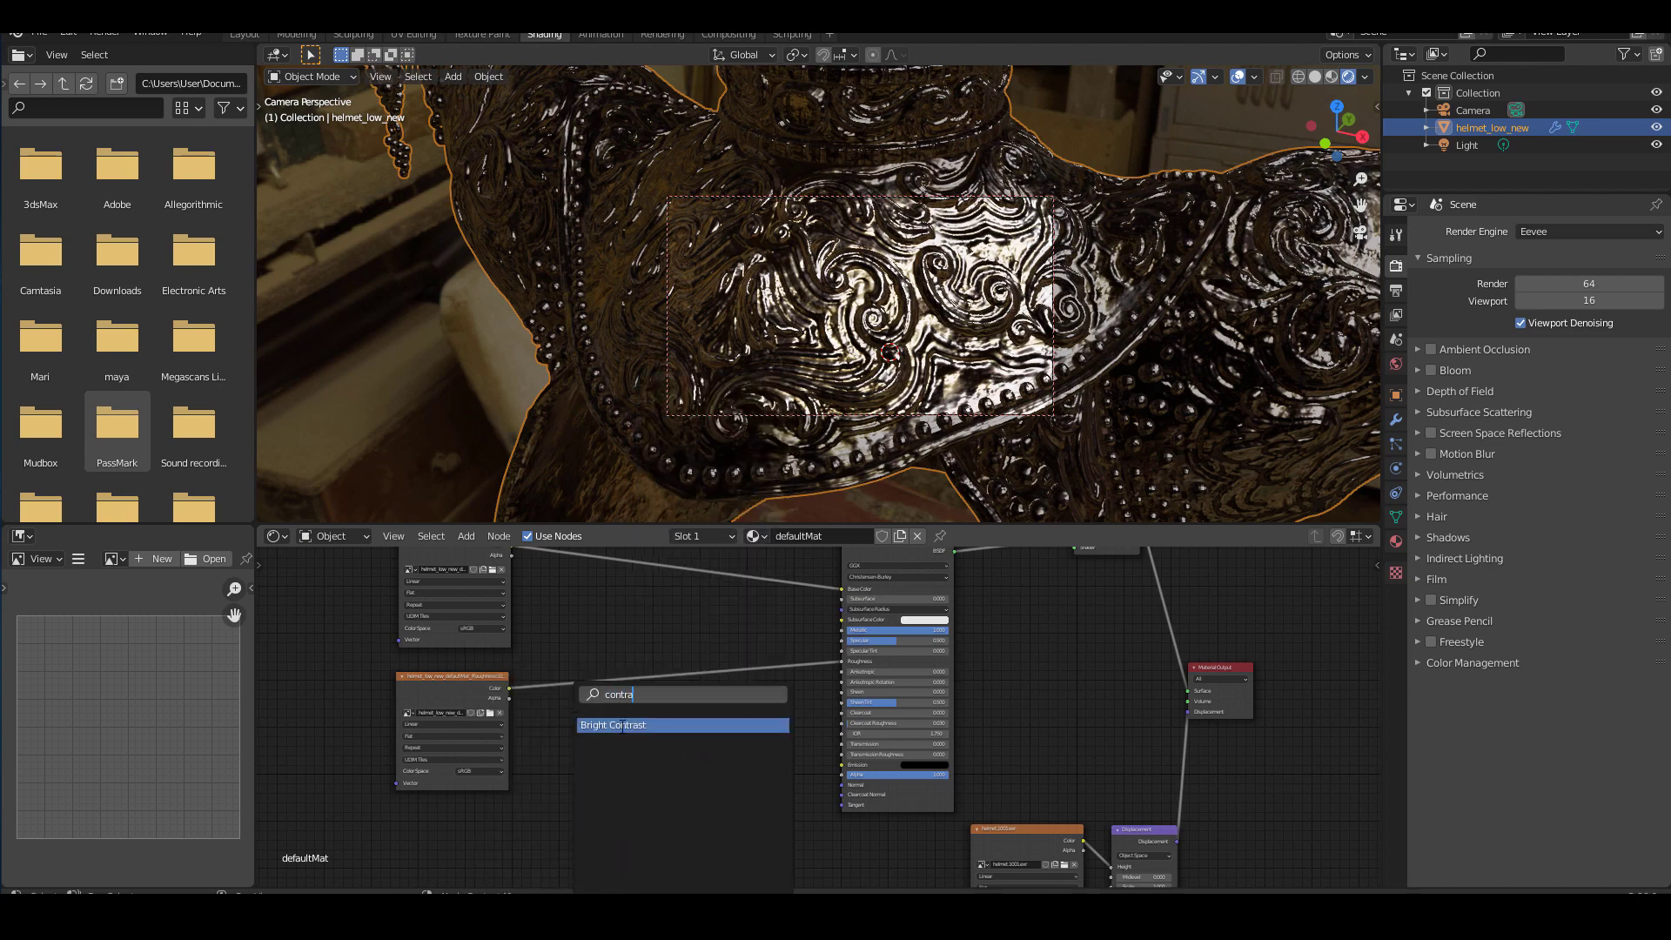
{"action": "key", "text": "Return"}
{"action": "left_click", "coordinate": [661, 667]}
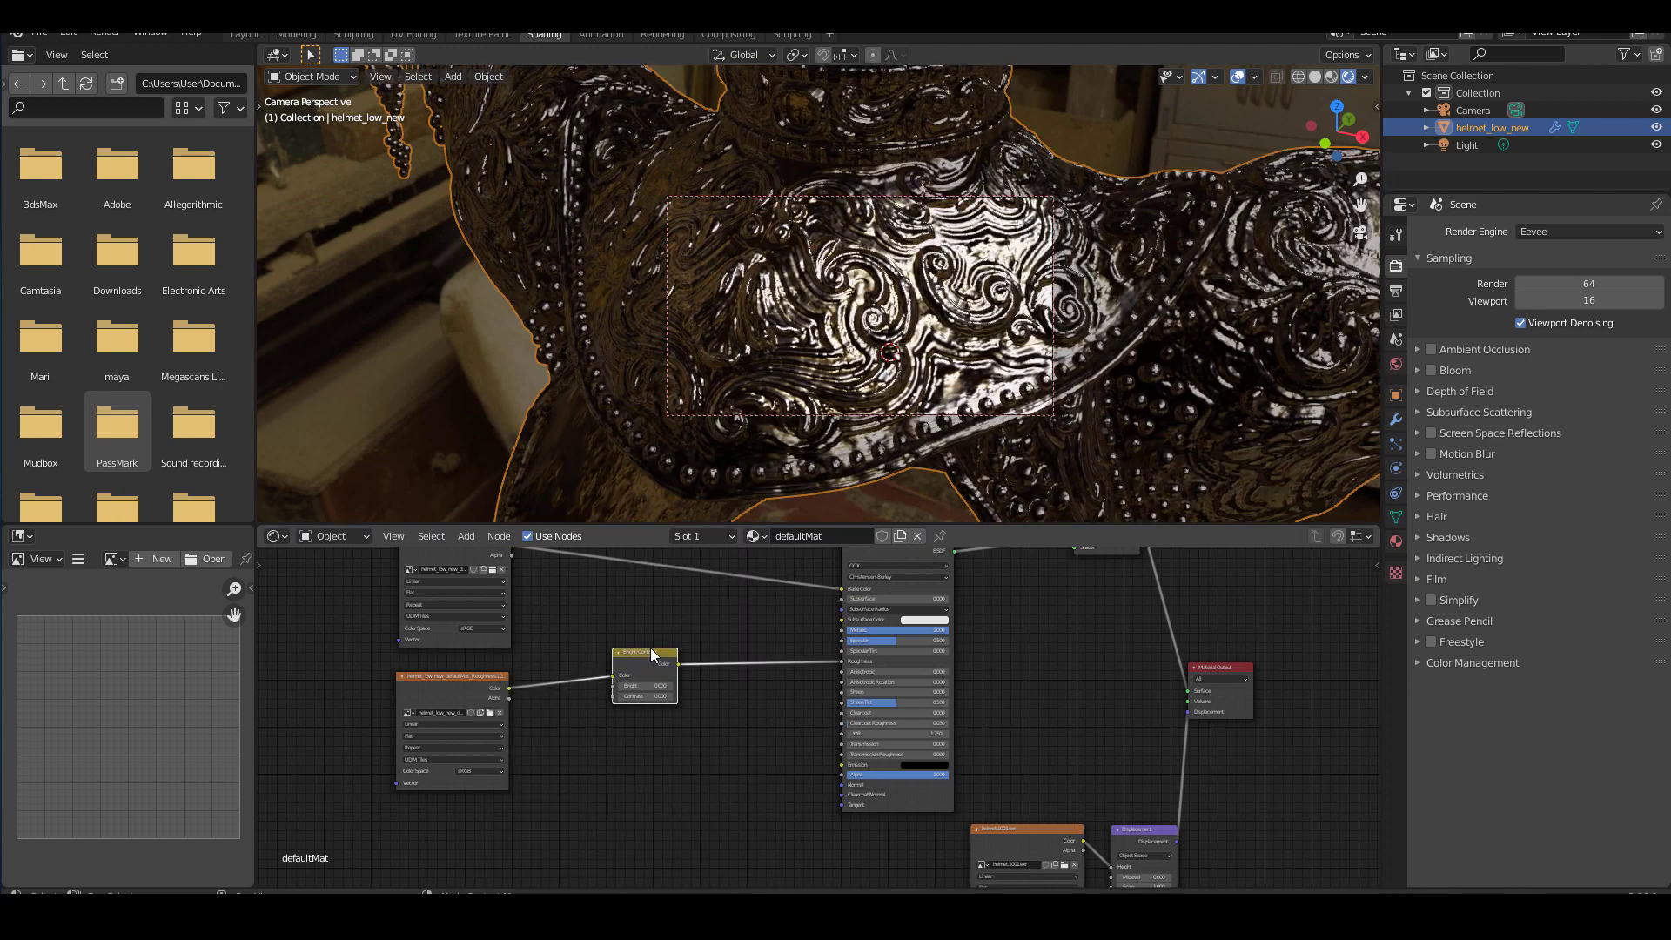
- Preview the Bright/Contrast output through the Material Output's Surface, setting Bright to 0.5 and Contrast to 0.4
{"action": "mouse_move", "coordinate": [672, 659]}
{"action": "left_mouse_down"}
{"action": "mouse_move", "coordinate": [781, 682]}
{"action": "mouse_move", "coordinate": [1200, 696]}
{"action": "left_mouse_up"}
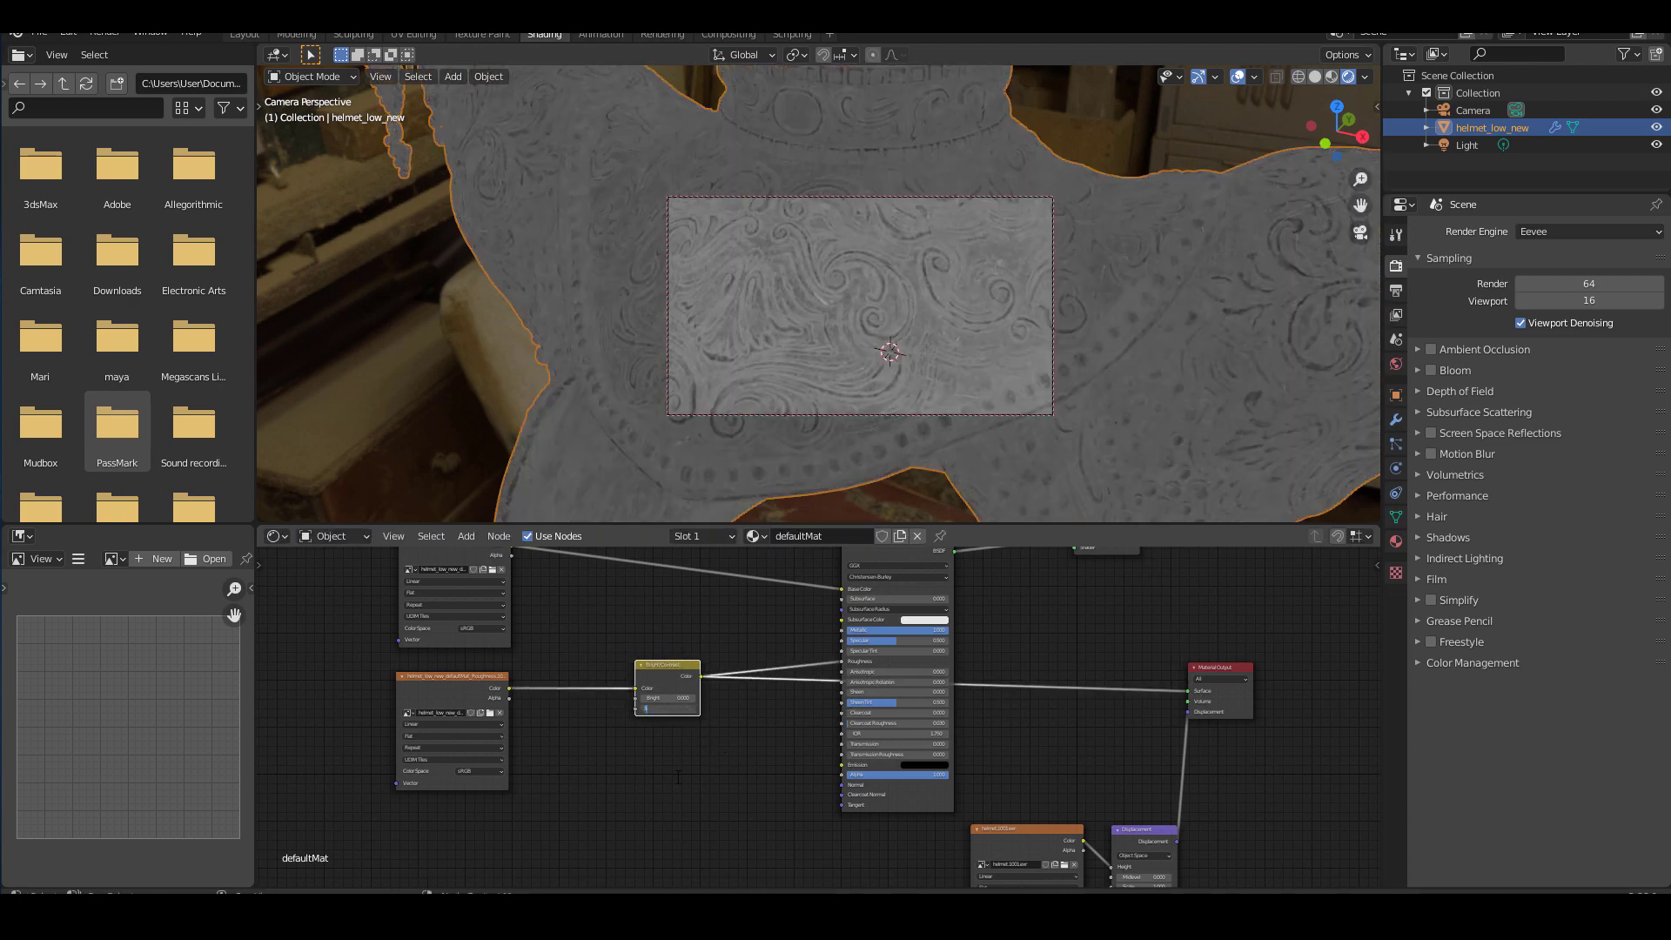
{"action": "key", "text": "Return"}
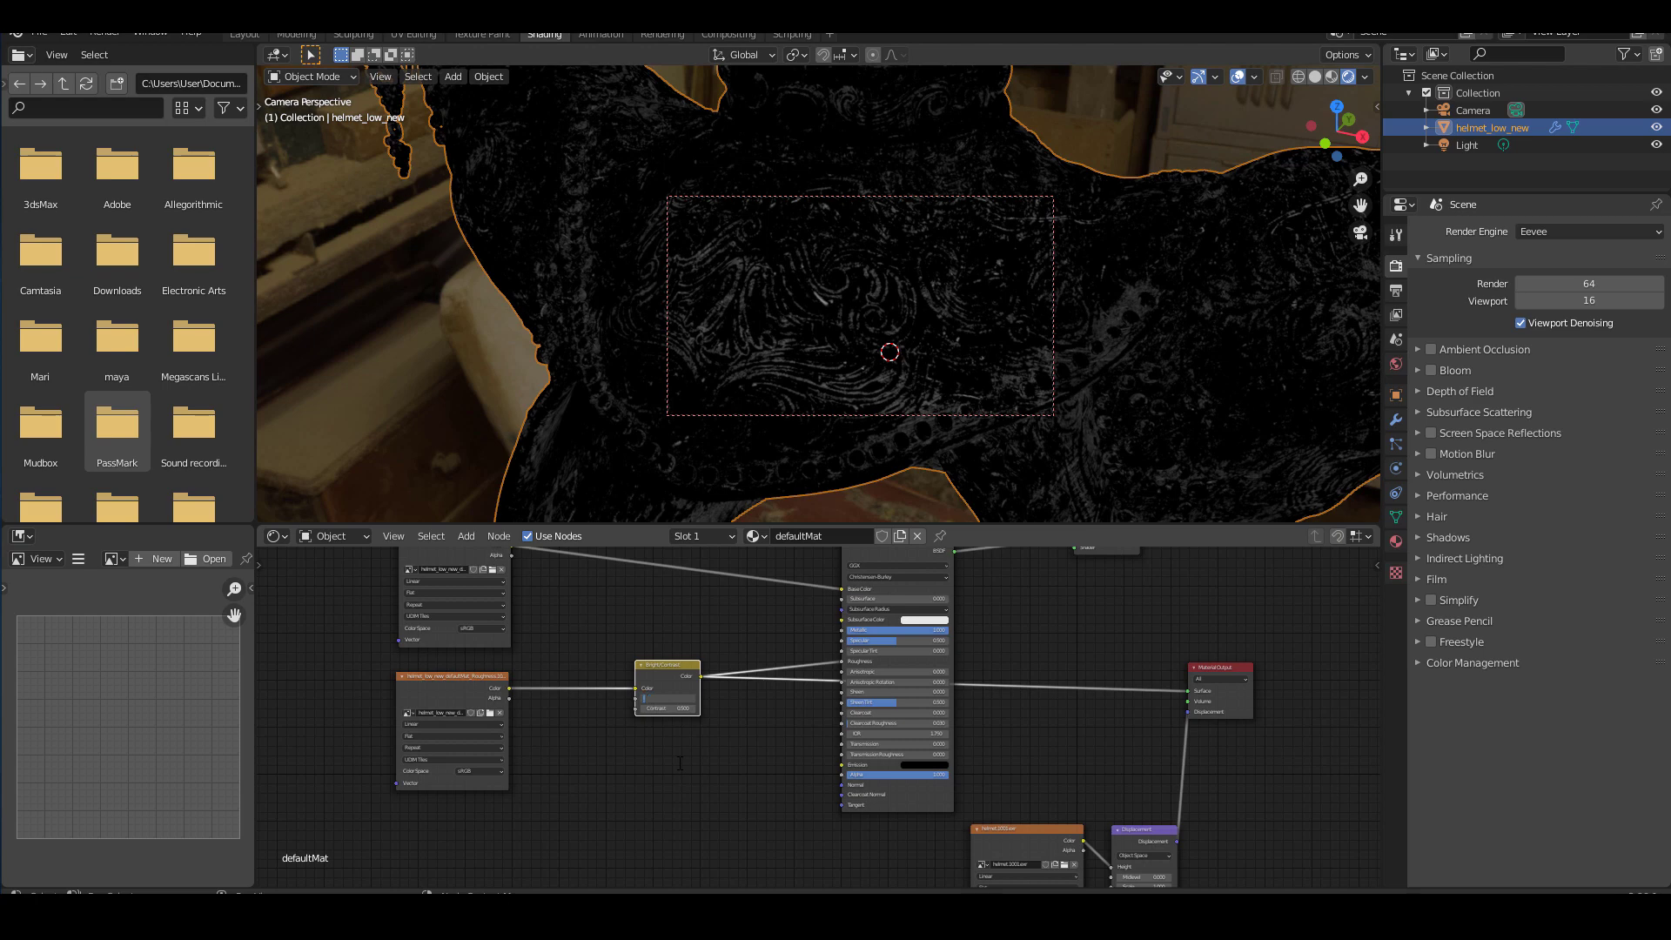
{"action": "type", "text": ".5"}
{"action": "key", "text": "Return"}
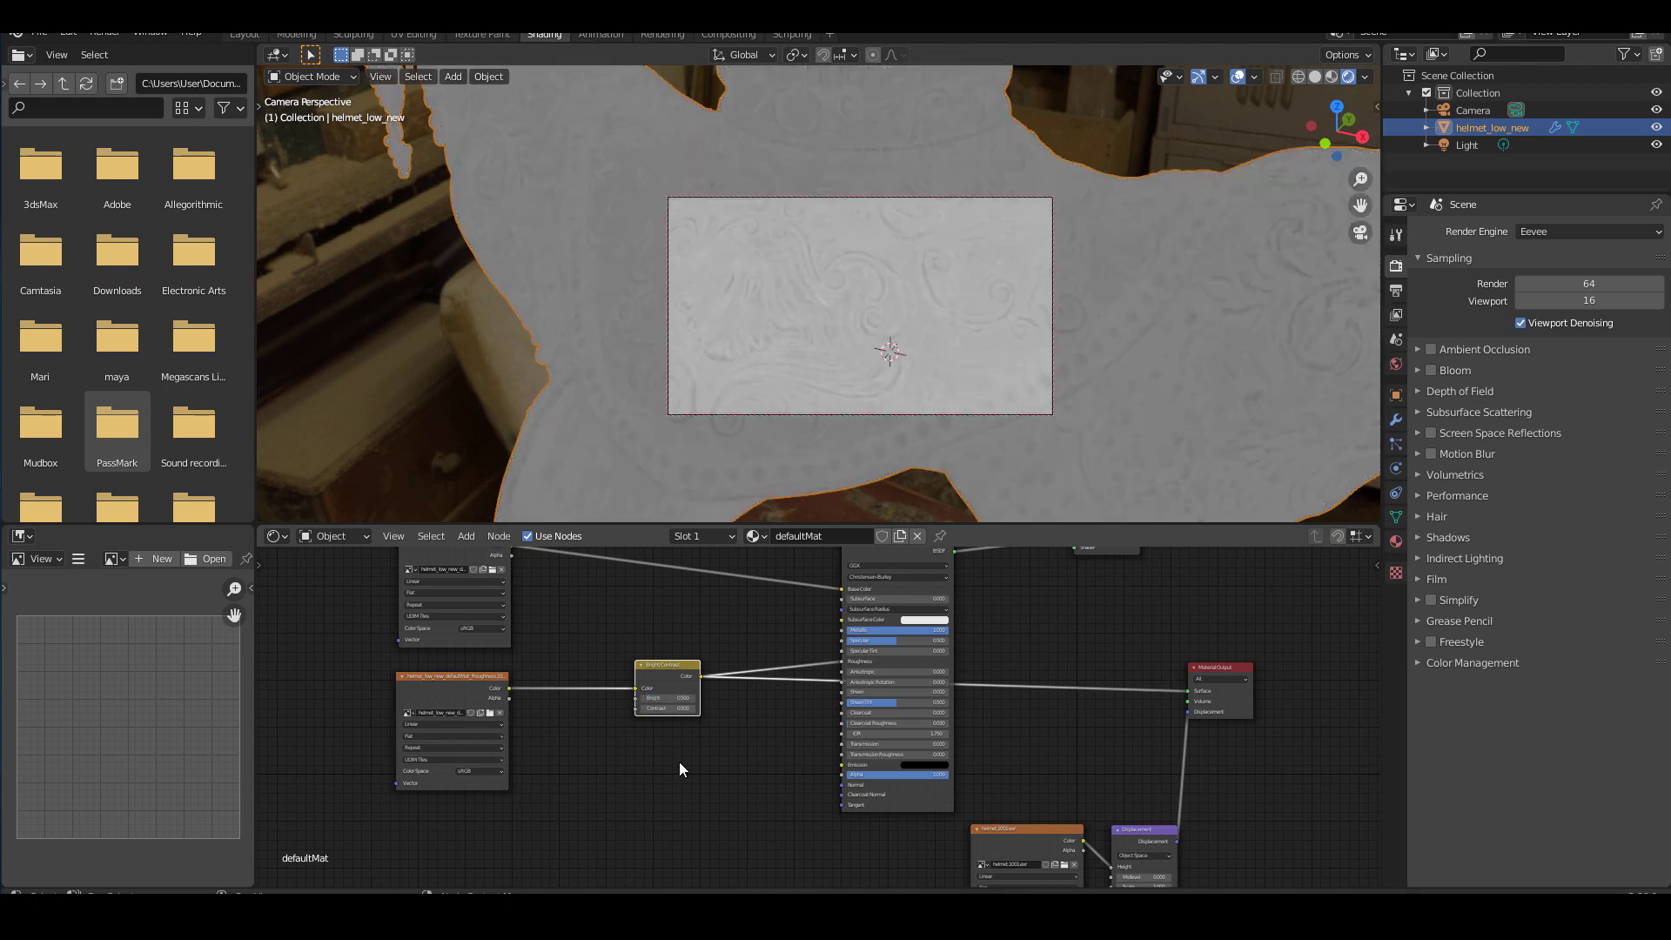
{"action": "scroll", "coordinate": [679, 715], "scroll_direction": "up", "scroll_amount": 3}
{"action": "left_click", "coordinate": [657, 693]}
{"action": "type", "text": "0.5"}
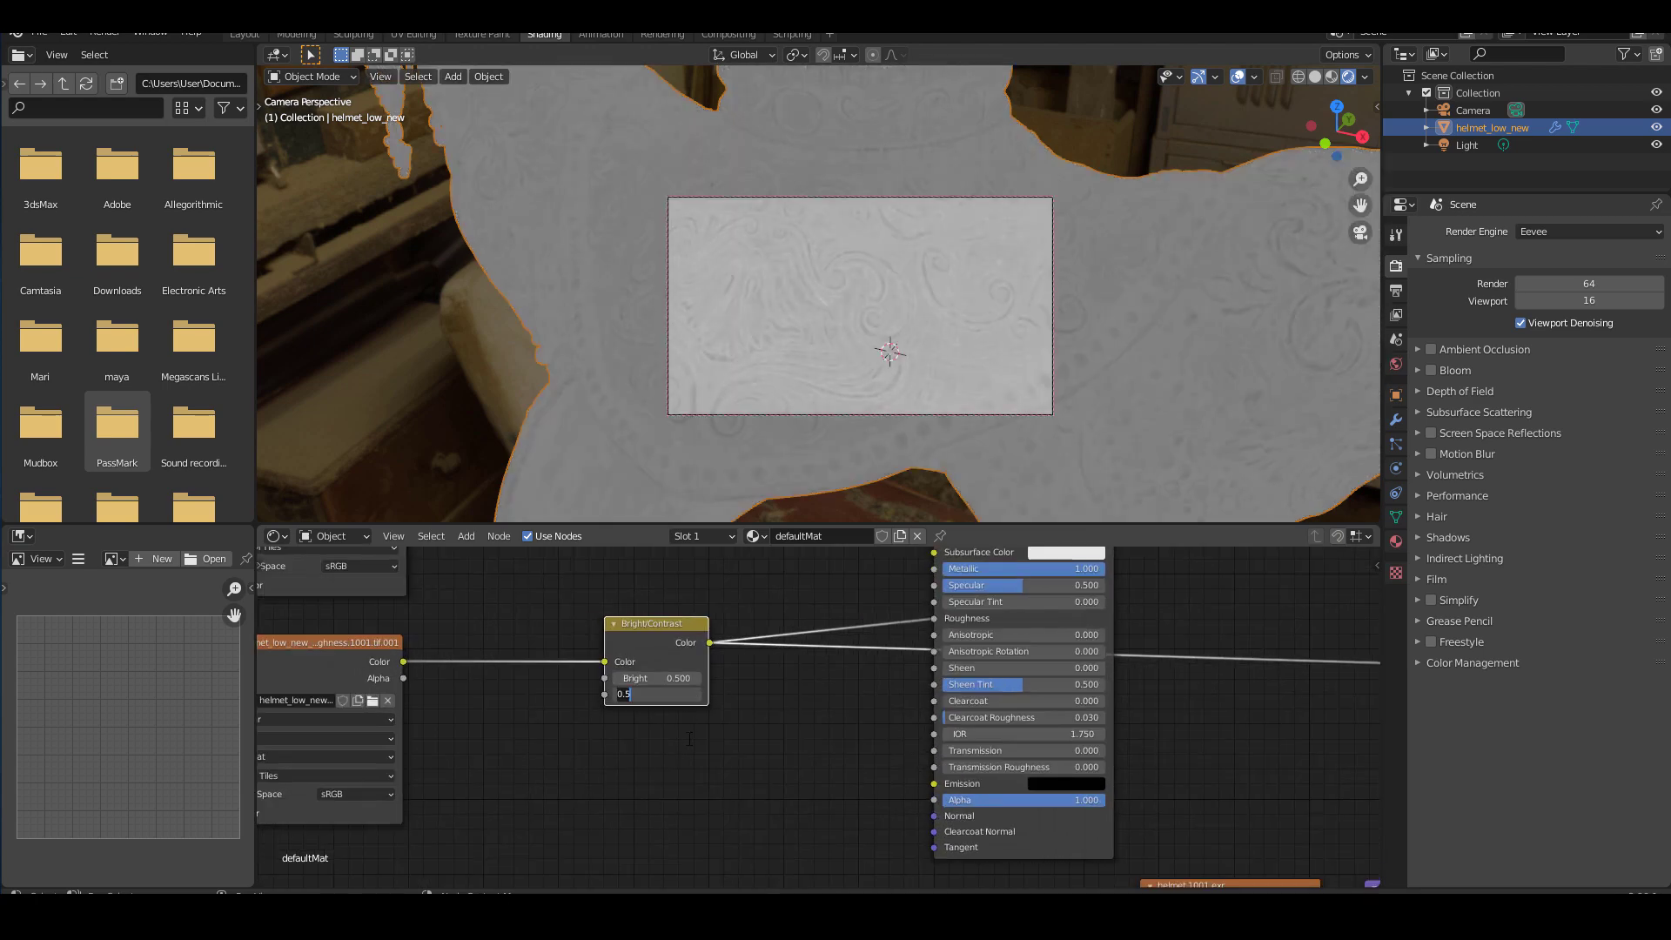
{"action": "type", "text": "0.4"}
{"action": "key", "text": "Tab"}
{"action": "key", "text": "Return"}
- Restore the Mix Shader's link to the Material Output's Surface and inspect the adjusted metal on the helmet
{"action": "scroll", "coordinate": [717, 786], "scroll_direction": "down", "scroll_amount": 5}
{"action": "middle_click_drag", "start_coordinate": [967, 663], "coordinate": [793, 665]}
{"action": "middle_click_drag", "start_coordinate": [936, 585], "coordinate": [760, 665]}
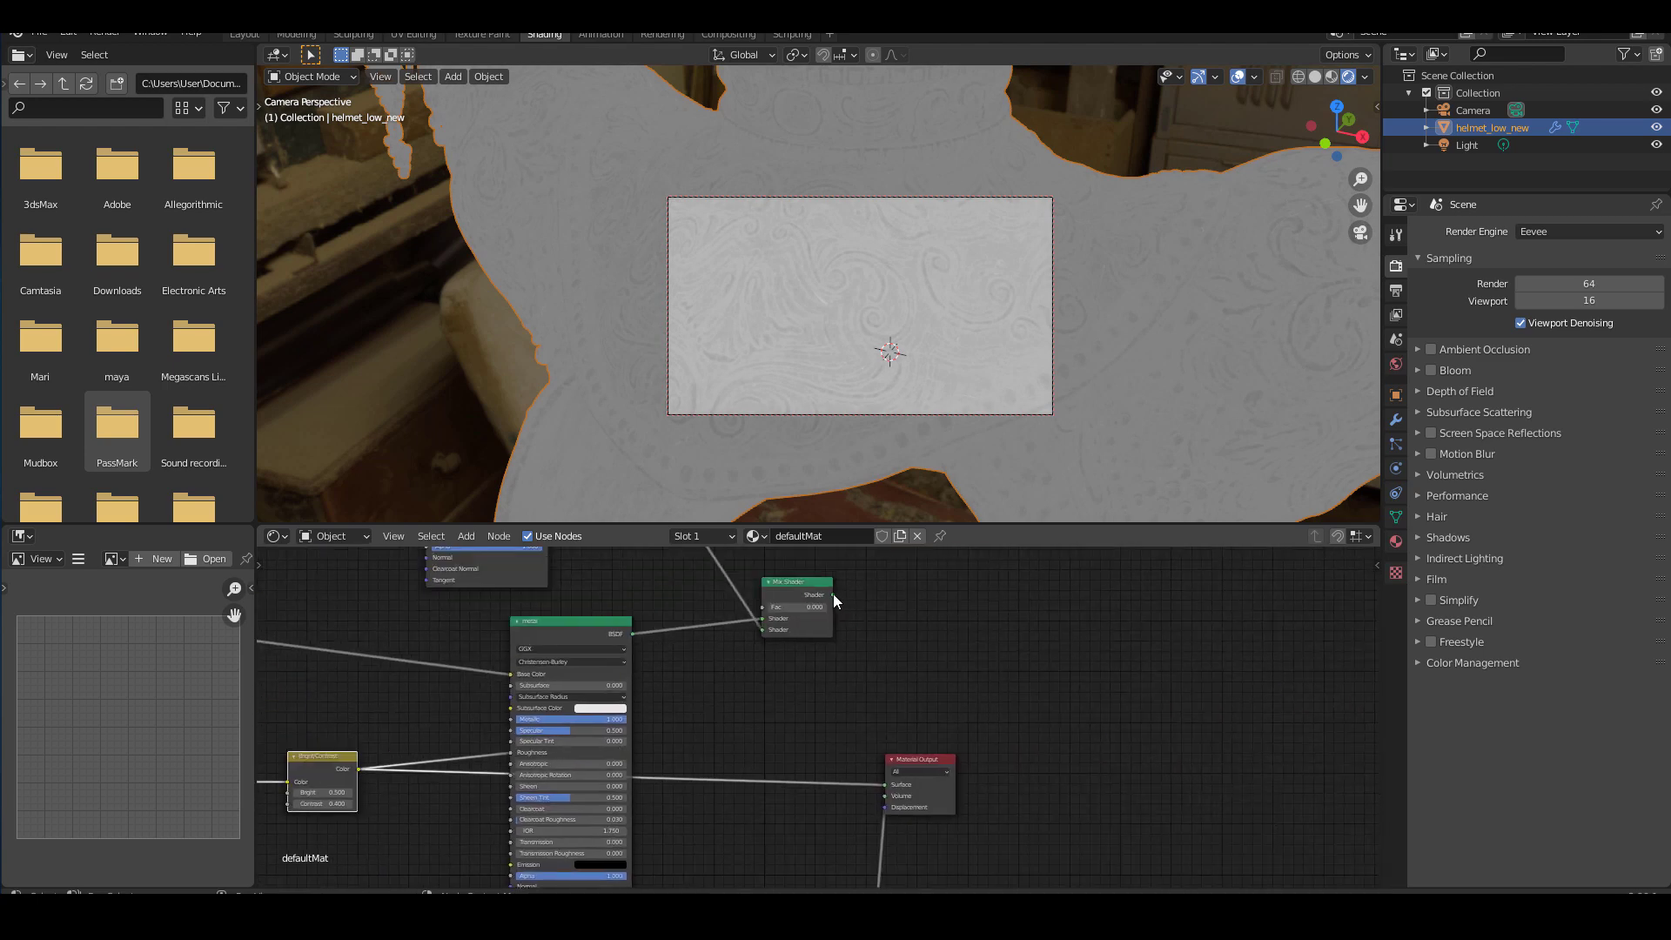
{"action": "left_click_drag", "start_coordinate": [833, 595], "coordinate": [885, 784]}
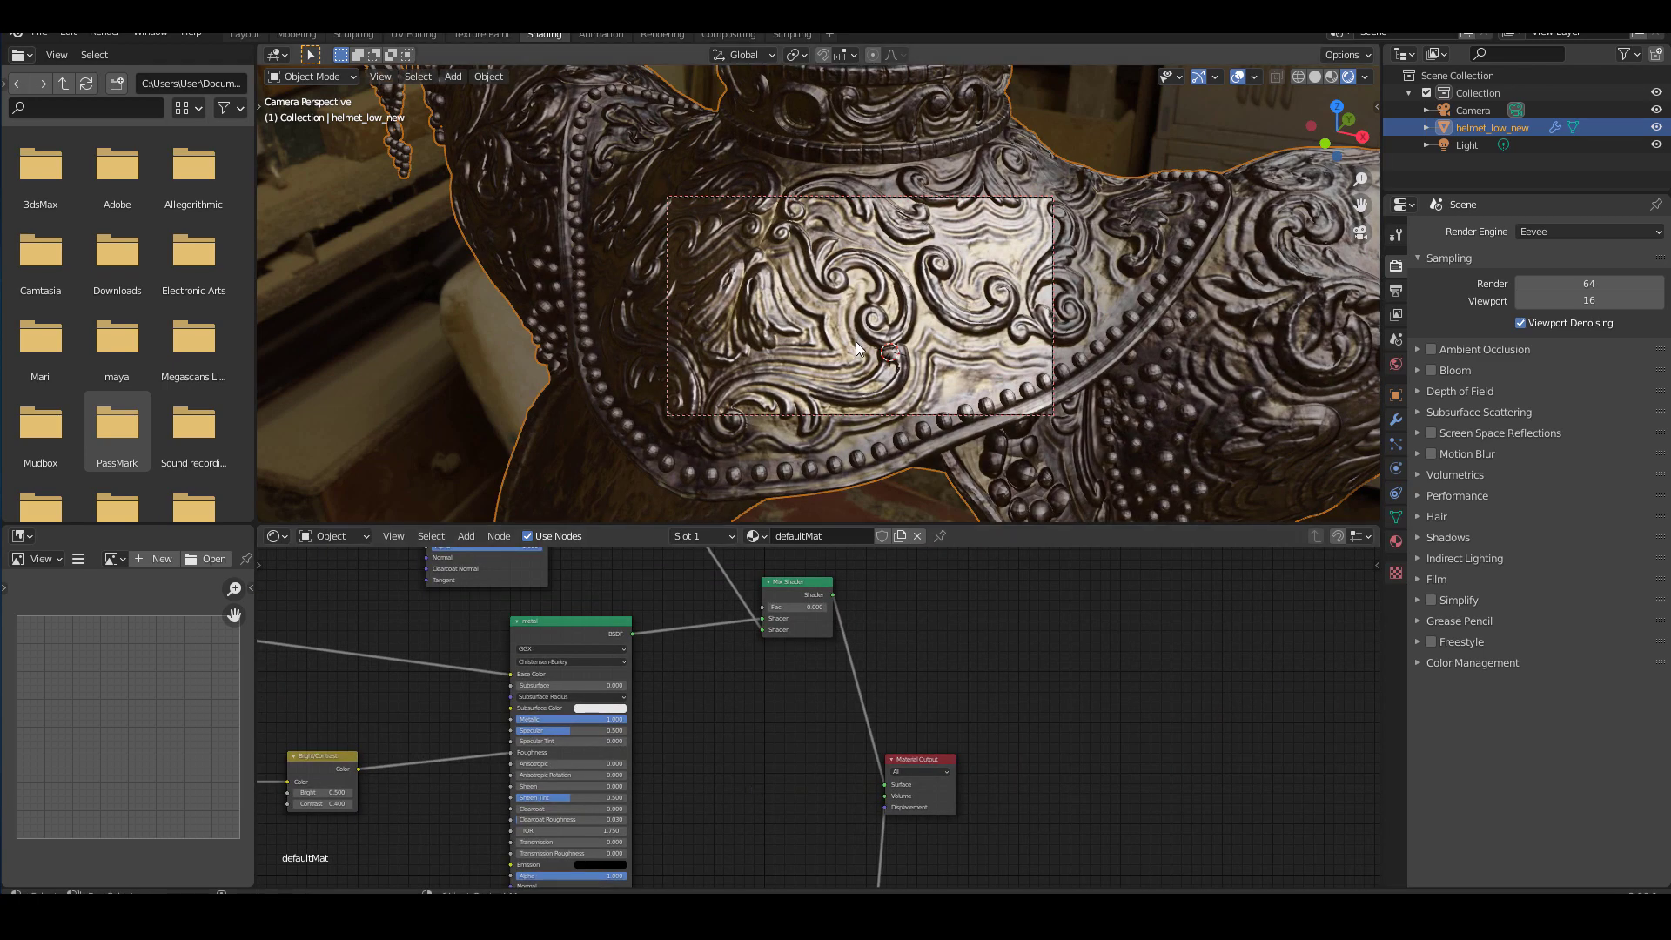
{"action": "mouse_move", "coordinate": [892, 364]}
{"action": "middle_mouse_down"}
{"action": "mouse_move", "coordinate": [703, 352]}
{"action": "mouse_move", "coordinate": [806, 390]}
{"action": "mouse_move", "coordinate": [896, 330]}
{"action": "middle_mouse_up"}
{"action": "scroll", "coordinate": [414, 692], "scroll_direction": "down", "scroll_amount": 2}
{"action": "middle_click_drag", "start_coordinate": [414, 692], "coordinate": [590, 692]}
{"action": "middle_click_drag", "start_coordinate": [891, 402], "coordinate": [874, 352]}
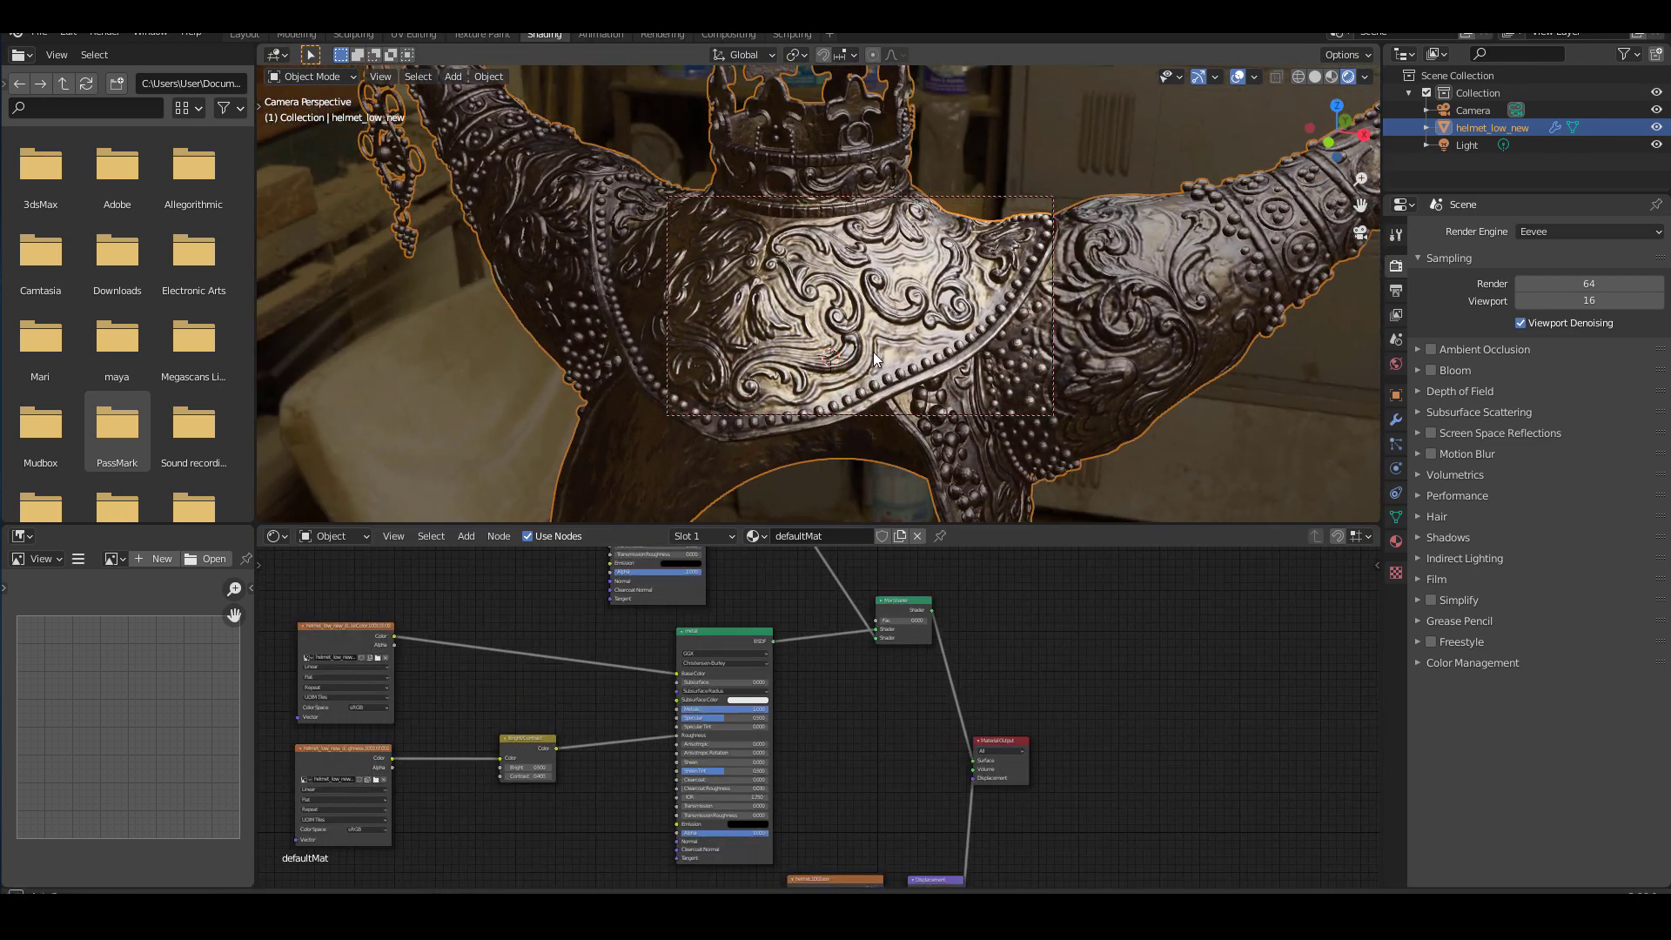
- Move the color texture node aside and insert an RGB Curves node between it and the metal node's Base Color
{"action": "middle_click_drag", "start_coordinate": [421, 692], "coordinate": [494, 679]}
{"action": "left_click_drag", "start_coordinate": [427, 612], "coordinate": [393, 575]}
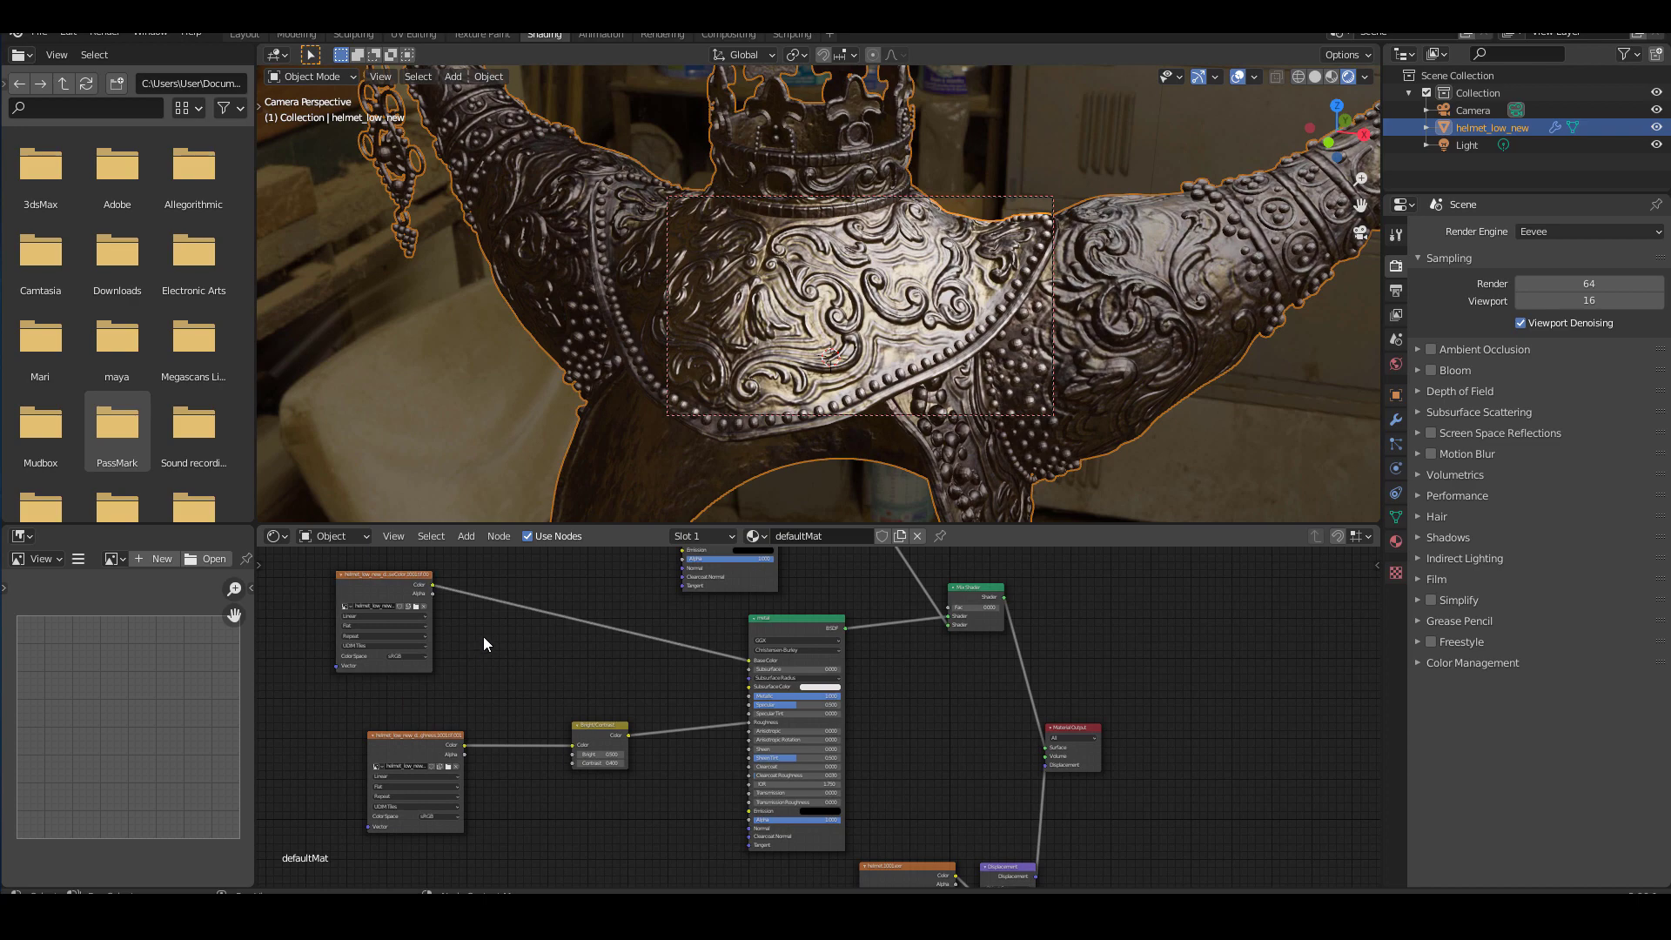
{"action": "key", "text": "shift+a"}
{"action": "left_click", "coordinate": [442, 636]}
{"action": "type", "text": "cur"}
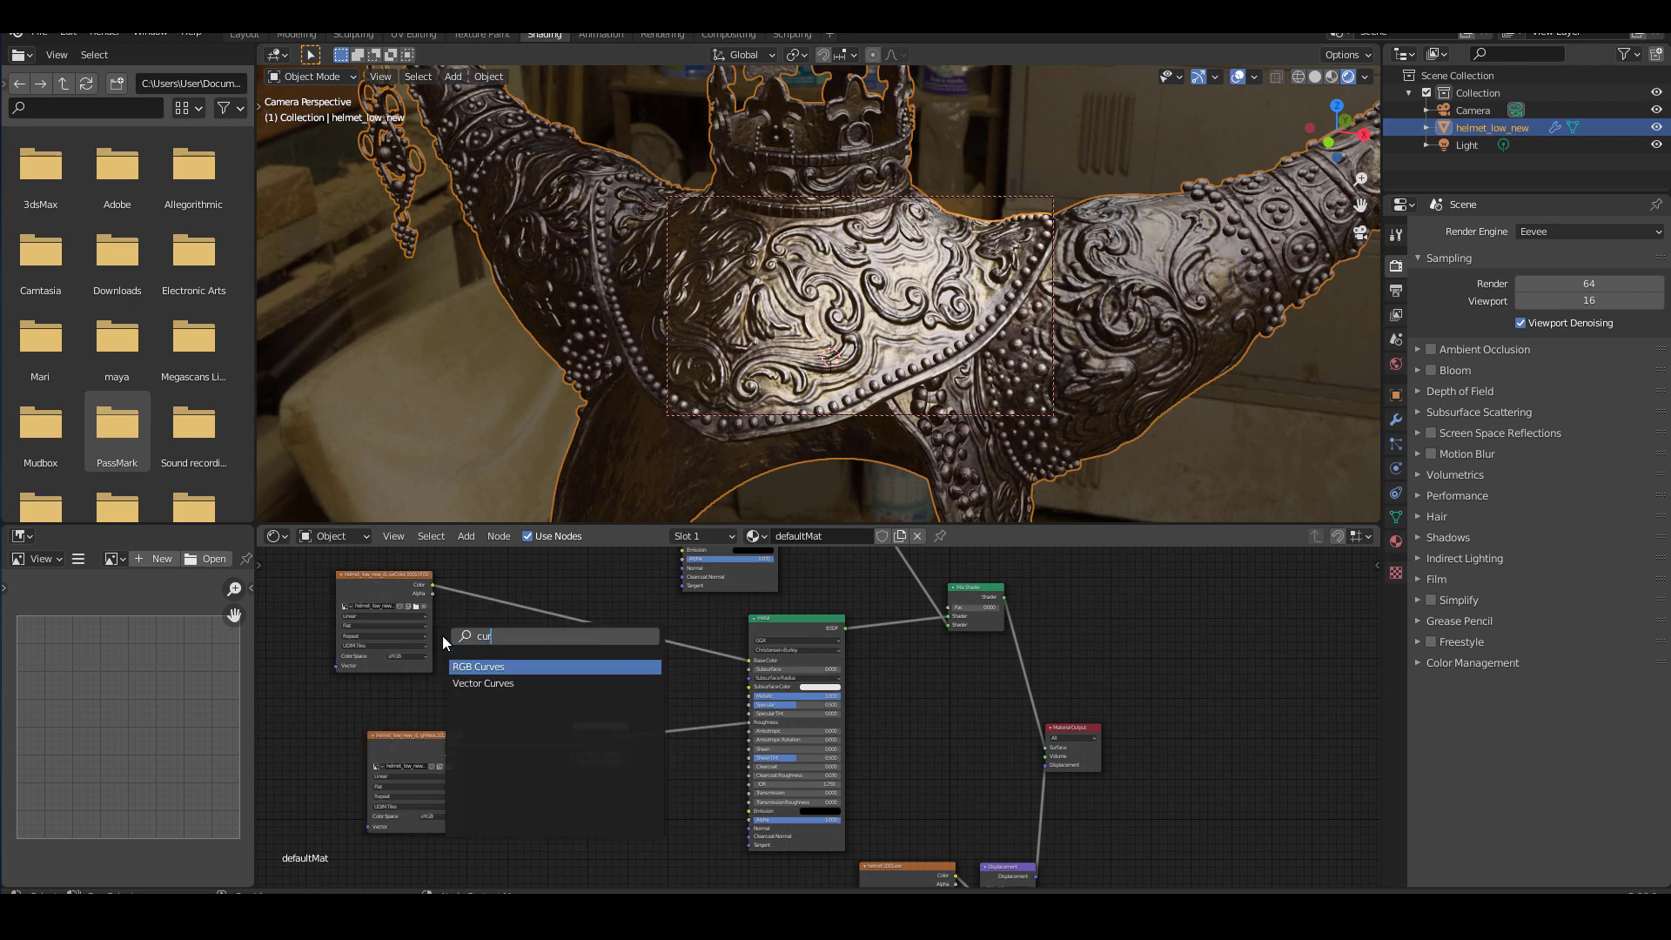
{"action": "left_click", "coordinate": [454, 666]}
{"action": "left_click", "coordinate": [623, 663]}
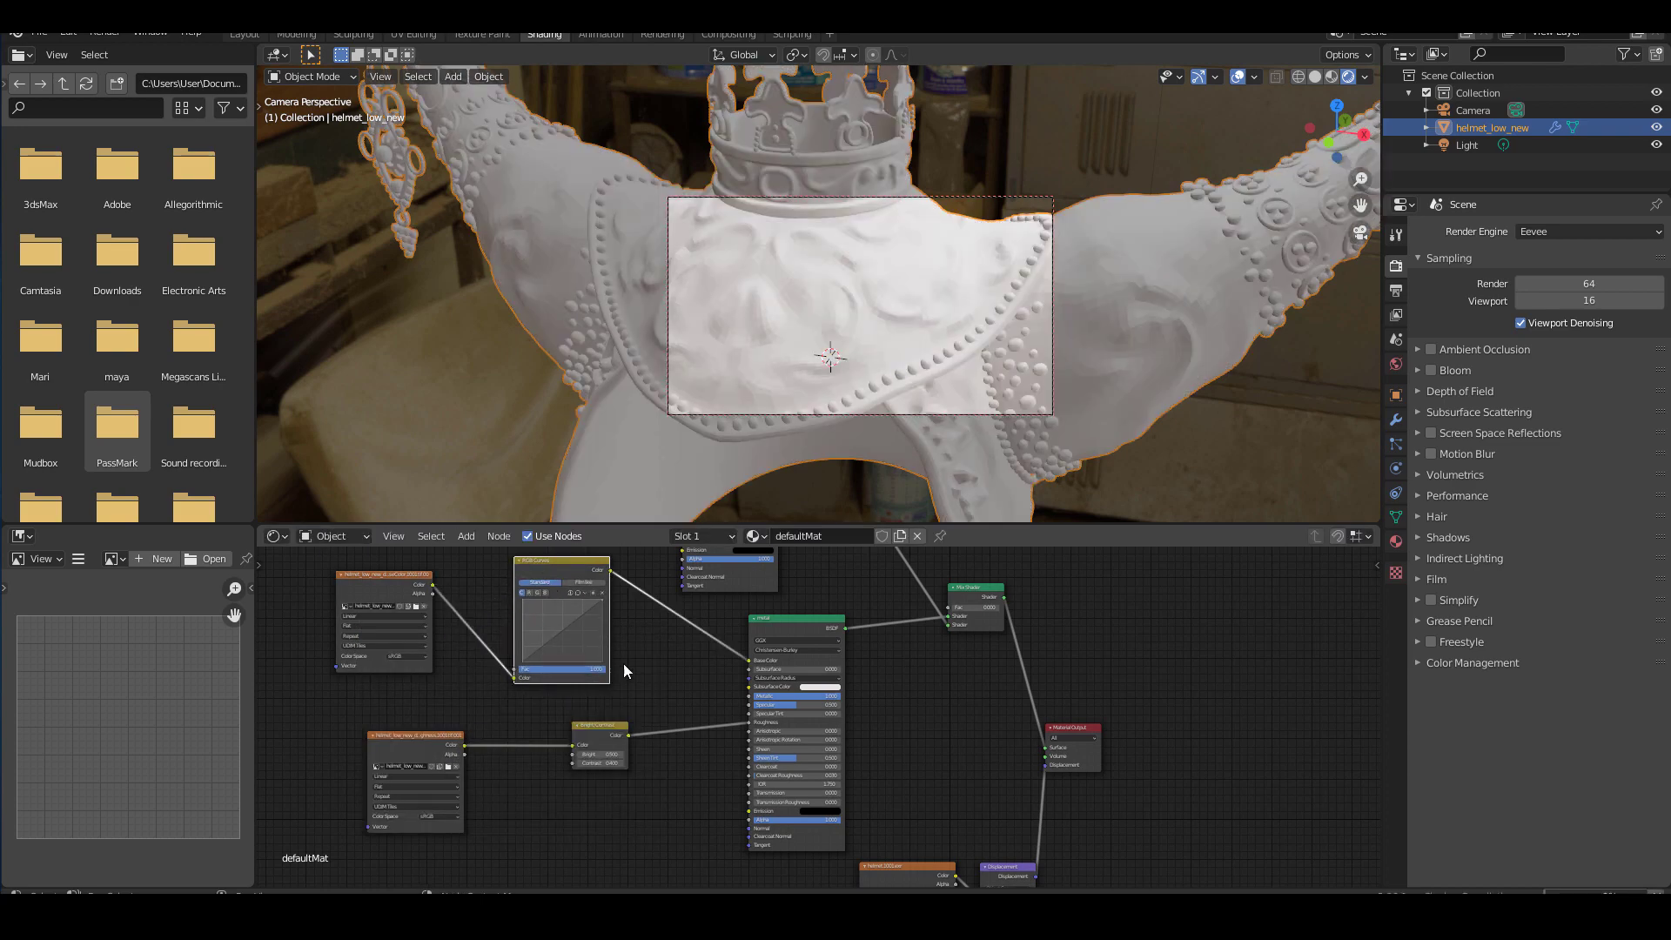
- Increase the RGB Curves contrast by moving the dark point to about X 0.06 and the bright point to about X 0.85
{"action": "scroll", "coordinate": [623, 661], "scroll_direction": "up", "scroll_amount": 5}
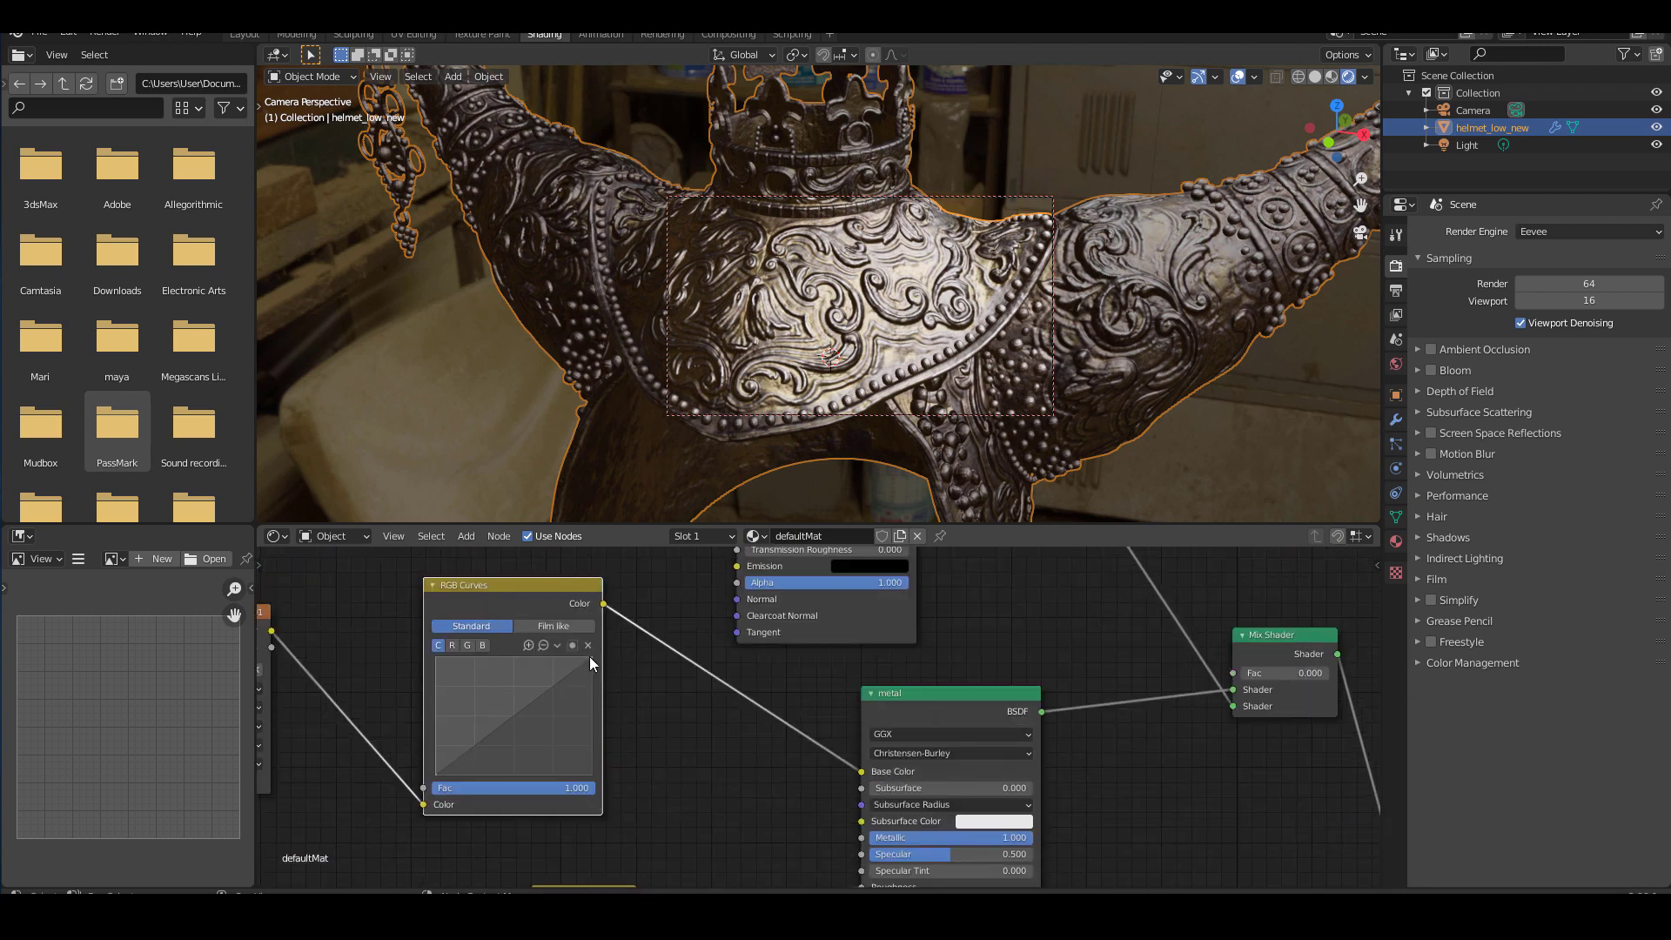
{"action": "left_click_drag", "start_coordinate": [589, 657], "coordinate": [561, 657]}
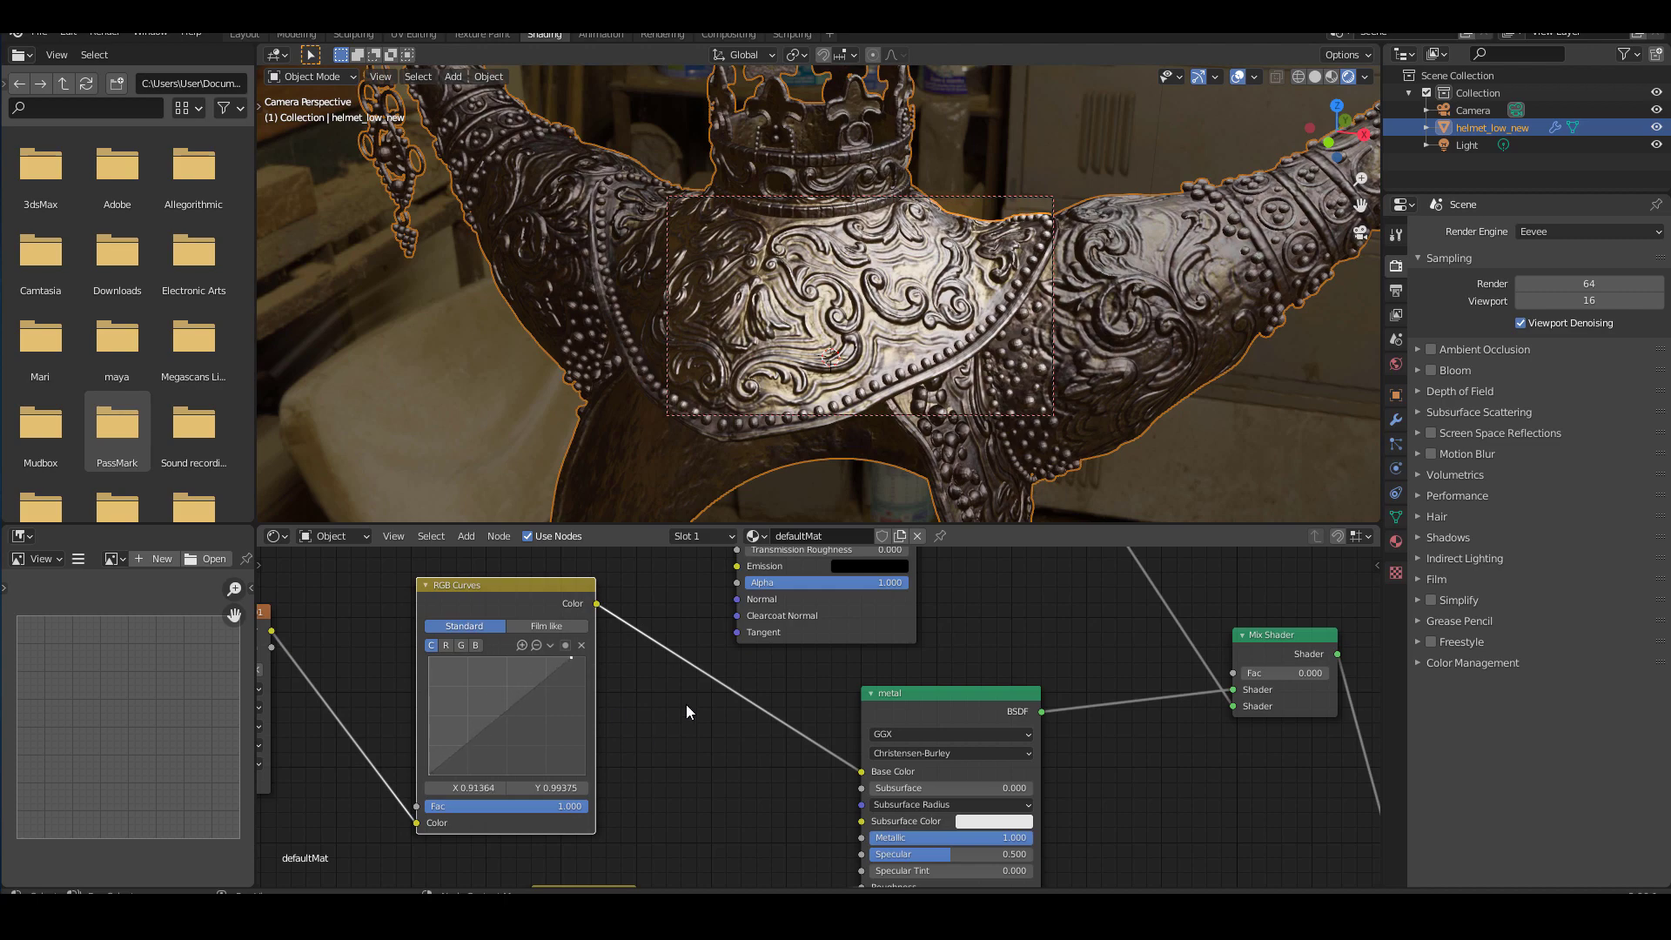
{"action": "left_click_drag", "start_coordinate": [428, 773], "coordinate": [438, 774]}
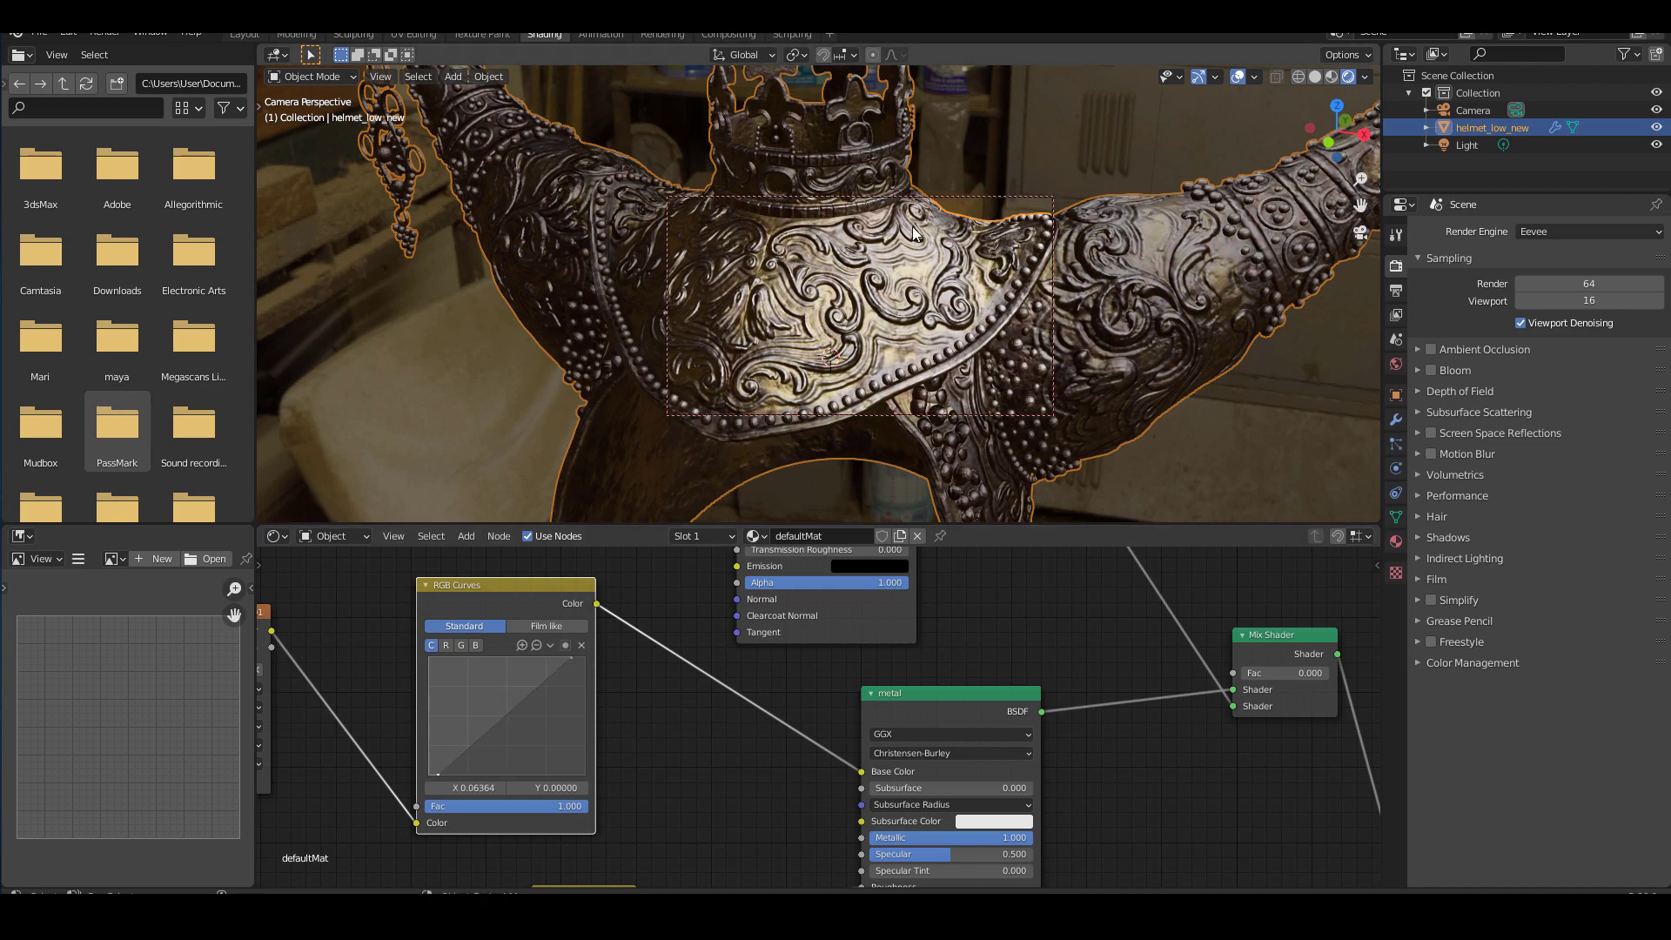
{"action": "mouse_move", "coordinate": [874, 333]}
{"action": "middle_mouse_down"}
{"action": "mouse_move", "coordinate": [851, 346]}
{"action": "mouse_move", "coordinate": [858, 316]}
{"action": "mouse_move", "coordinate": [914, 352]}
{"action": "mouse_move", "coordinate": [928, 331]}
{"action": "mouse_move", "coordinate": [875, 376]}
{"action": "mouse_move", "coordinate": [821, 327]}
{"action": "mouse_move", "coordinate": [870, 317]}
{"action": "middle_mouse_up"}
{"action": "scroll", "coordinate": [862, 340], "scroll_direction": "up", "scroll_amount": 3}
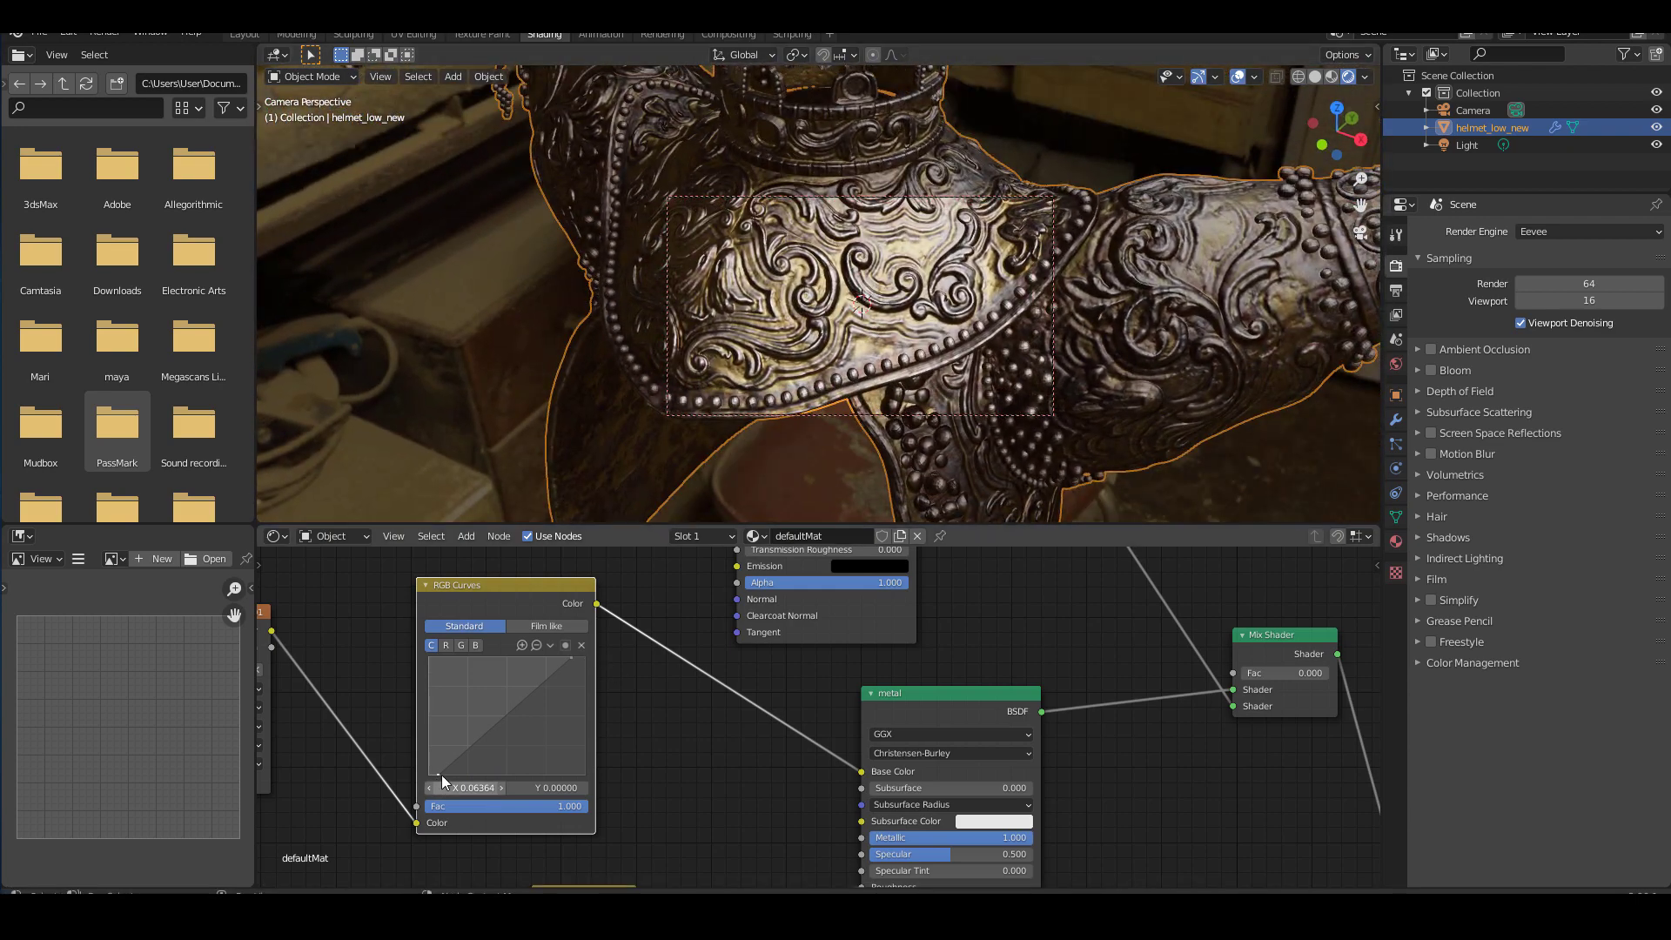
{"action": "mouse_move", "coordinate": [571, 657]}
{"action": "left_mouse_down"}
{"action": "mouse_move", "coordinate": [518, 658]}
{"action": "mouse_move", "coordinate": [564, 657]}
{"action": "left_mouse_up"}
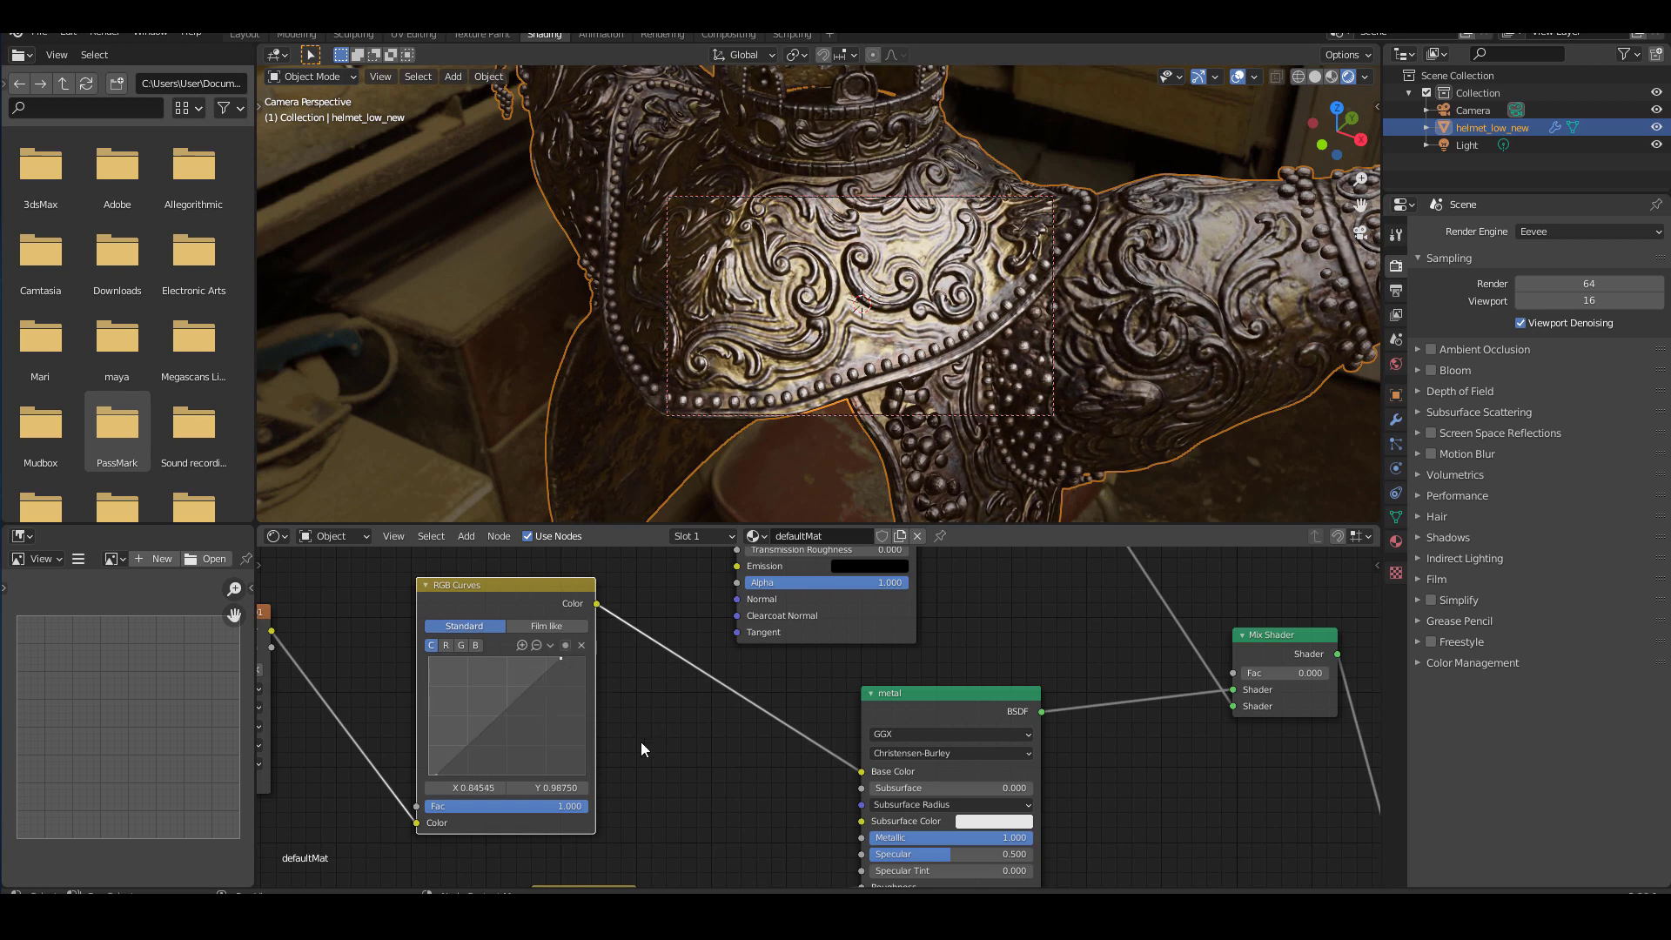
- Move the roughness texture and Bright/Contrast nodes closer to the metal node
{"action": "scroll", "coordinate": [642, 744], "scroll_direction": "down", "scroll_amount": 3}
{"action": "scroll", "coordinate": [614, 740], "scroll_direction": "down", "scroll_amount": 3, "text": "shift"}
{"action": "left_click_drag", "start_coordinate": [416, 727], "coordinate": [646, 733]}
{"action": "left_click", "coordinate": [648, 830]}
- Set the Bright/Contrast node's Bright to 0.6 and Contrast to 0.35, checking the roughness on the helmet
{"action": "scroll", "coordinate": [652, 830], "scroll_direction": "up", "scroll_amount": 5}
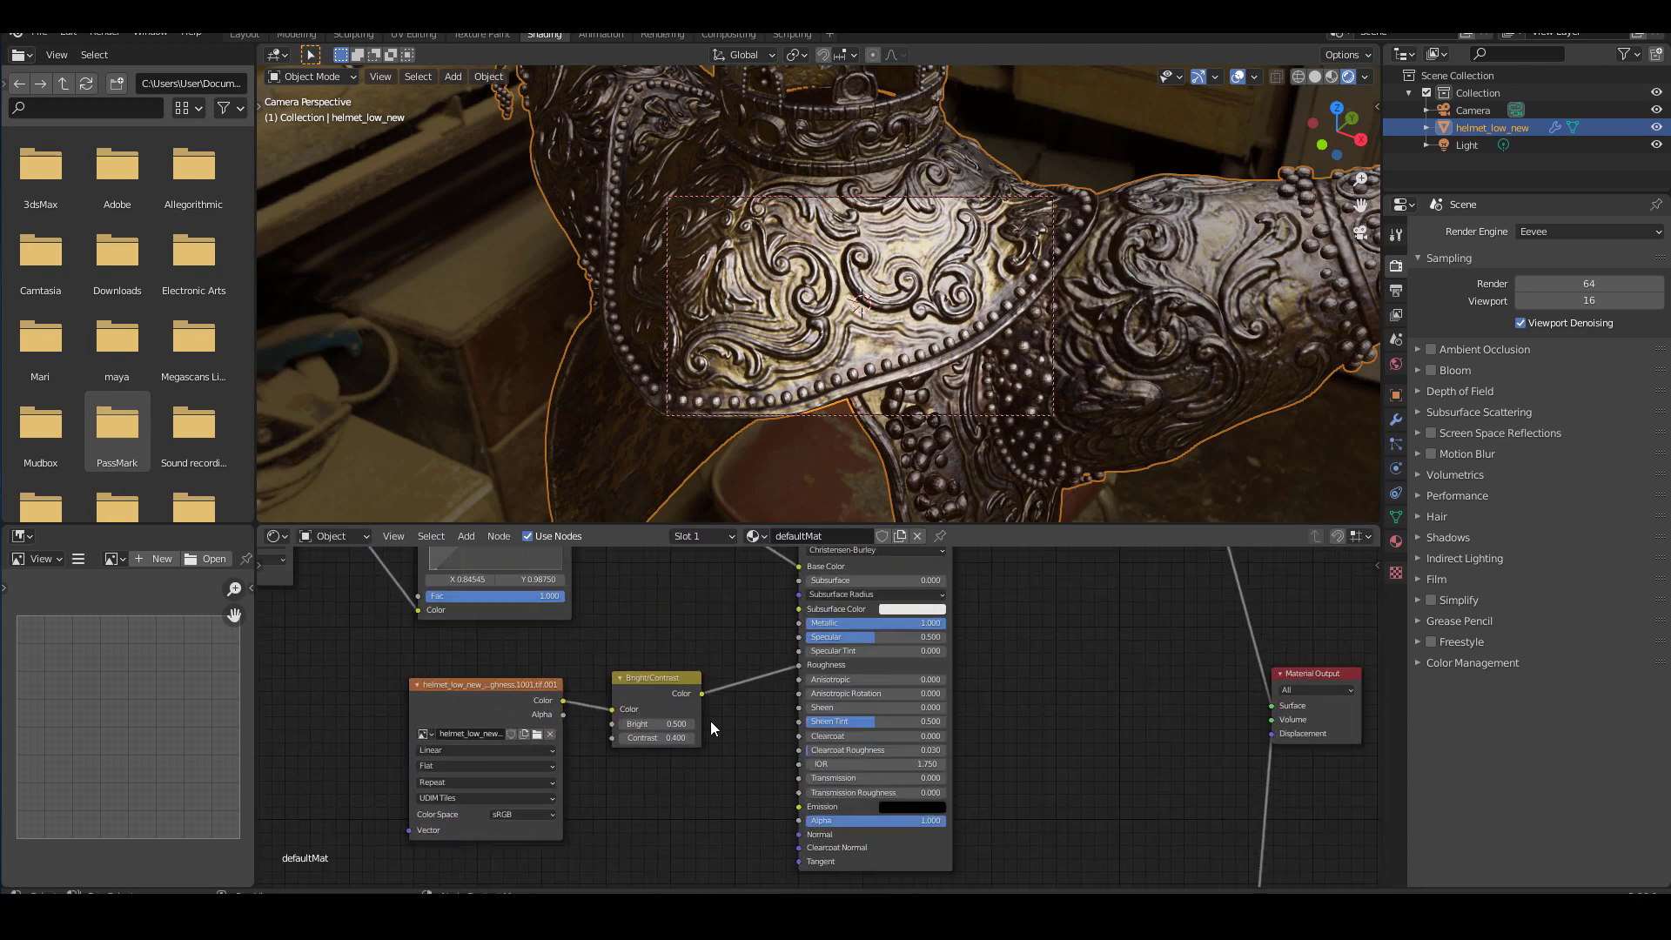
{"action": "left_click", "coordinate": [657, 724]}
{"action": "key", "text": "Return"}
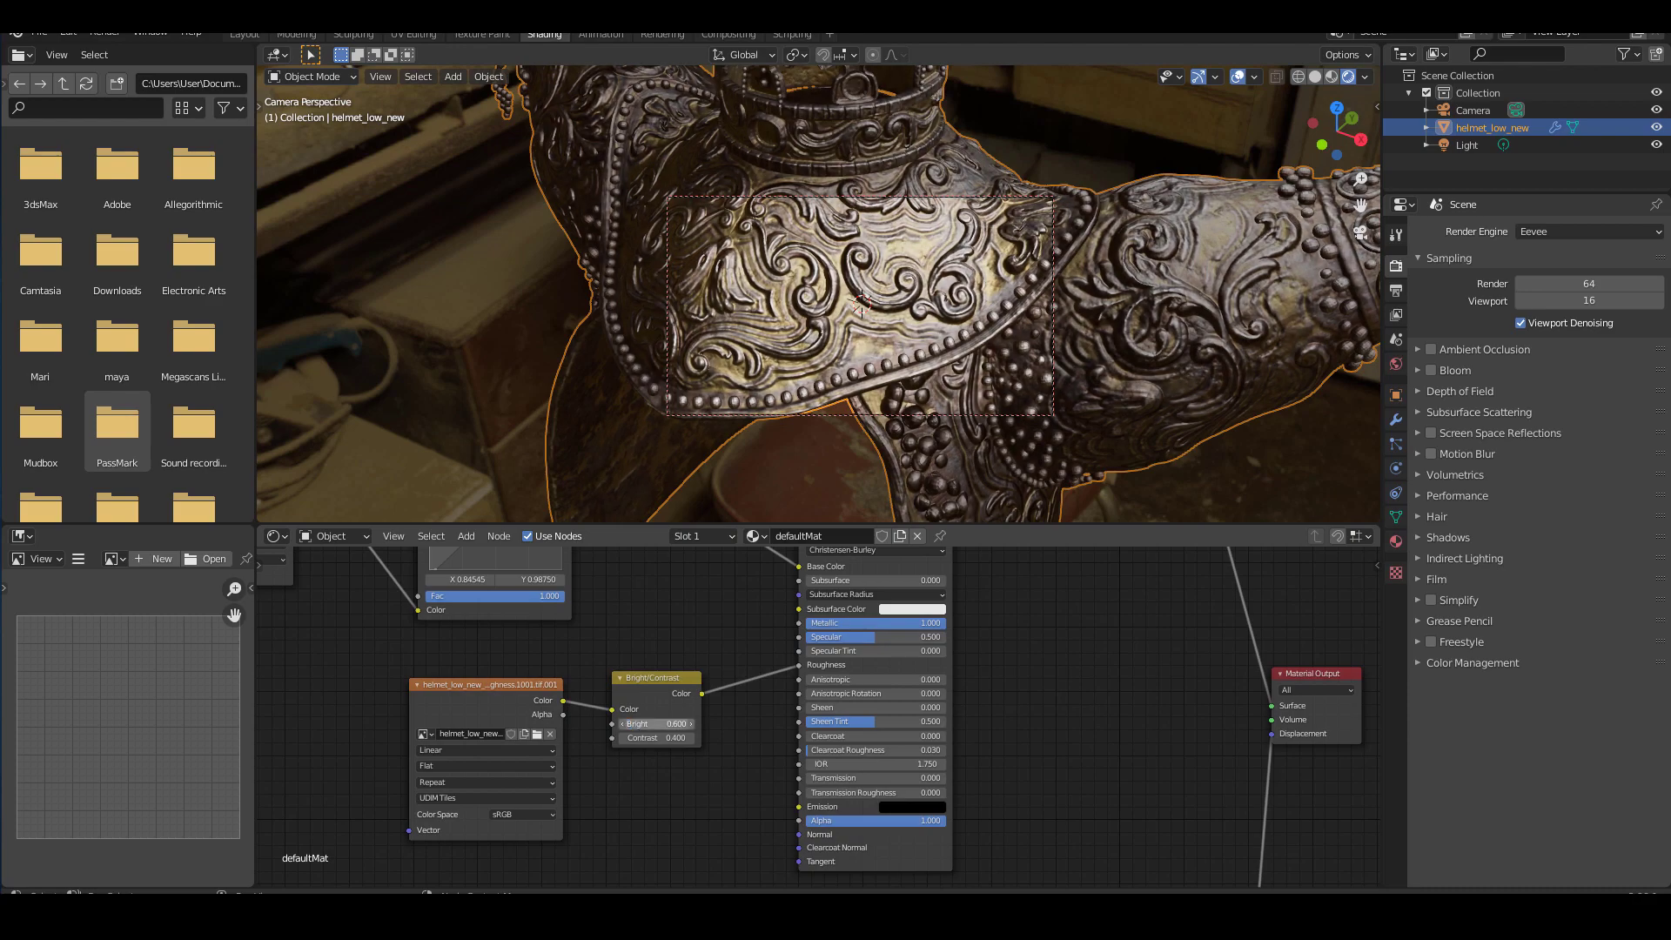
{"action": "middle_click_drag", "start_coordinate": [901, 320], "coordinate": [853, 453]}
{"action": "left_click", "coordinate": [655, 724]}
{"action": "key", "text": "Tab"}
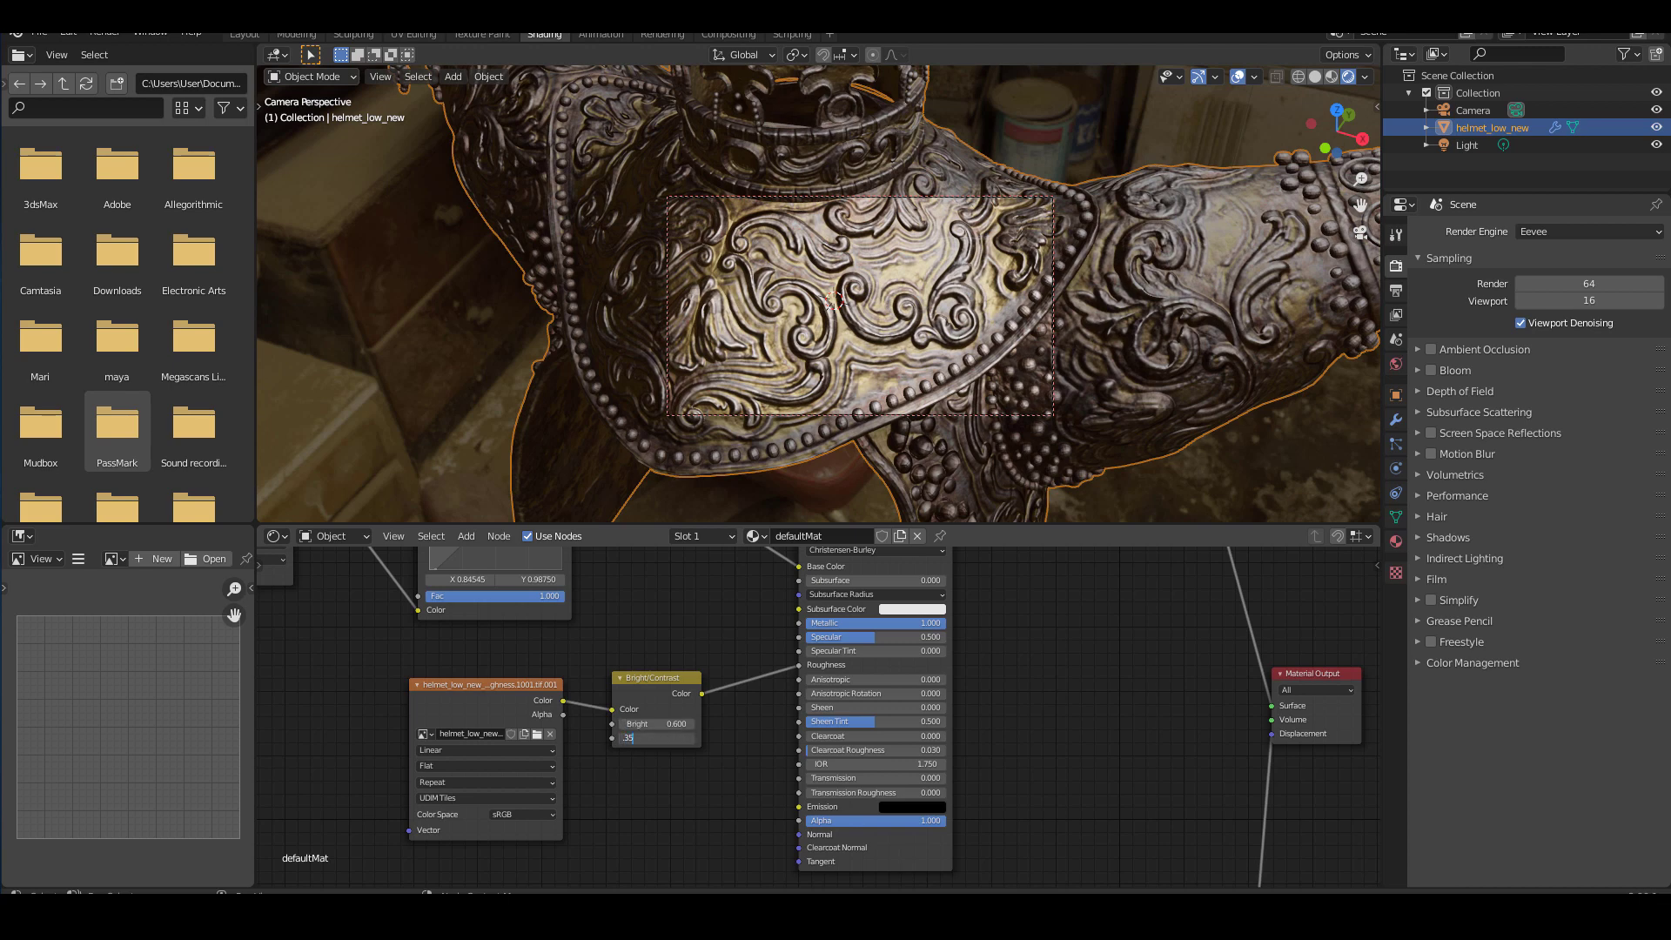
{"action": "type", "text": ".35"}
{"action": "key", "text": "Tab"}
{"action": "middle_click_drag", "start_coordinate": [999, 153], "coordinate": [834, 356]}
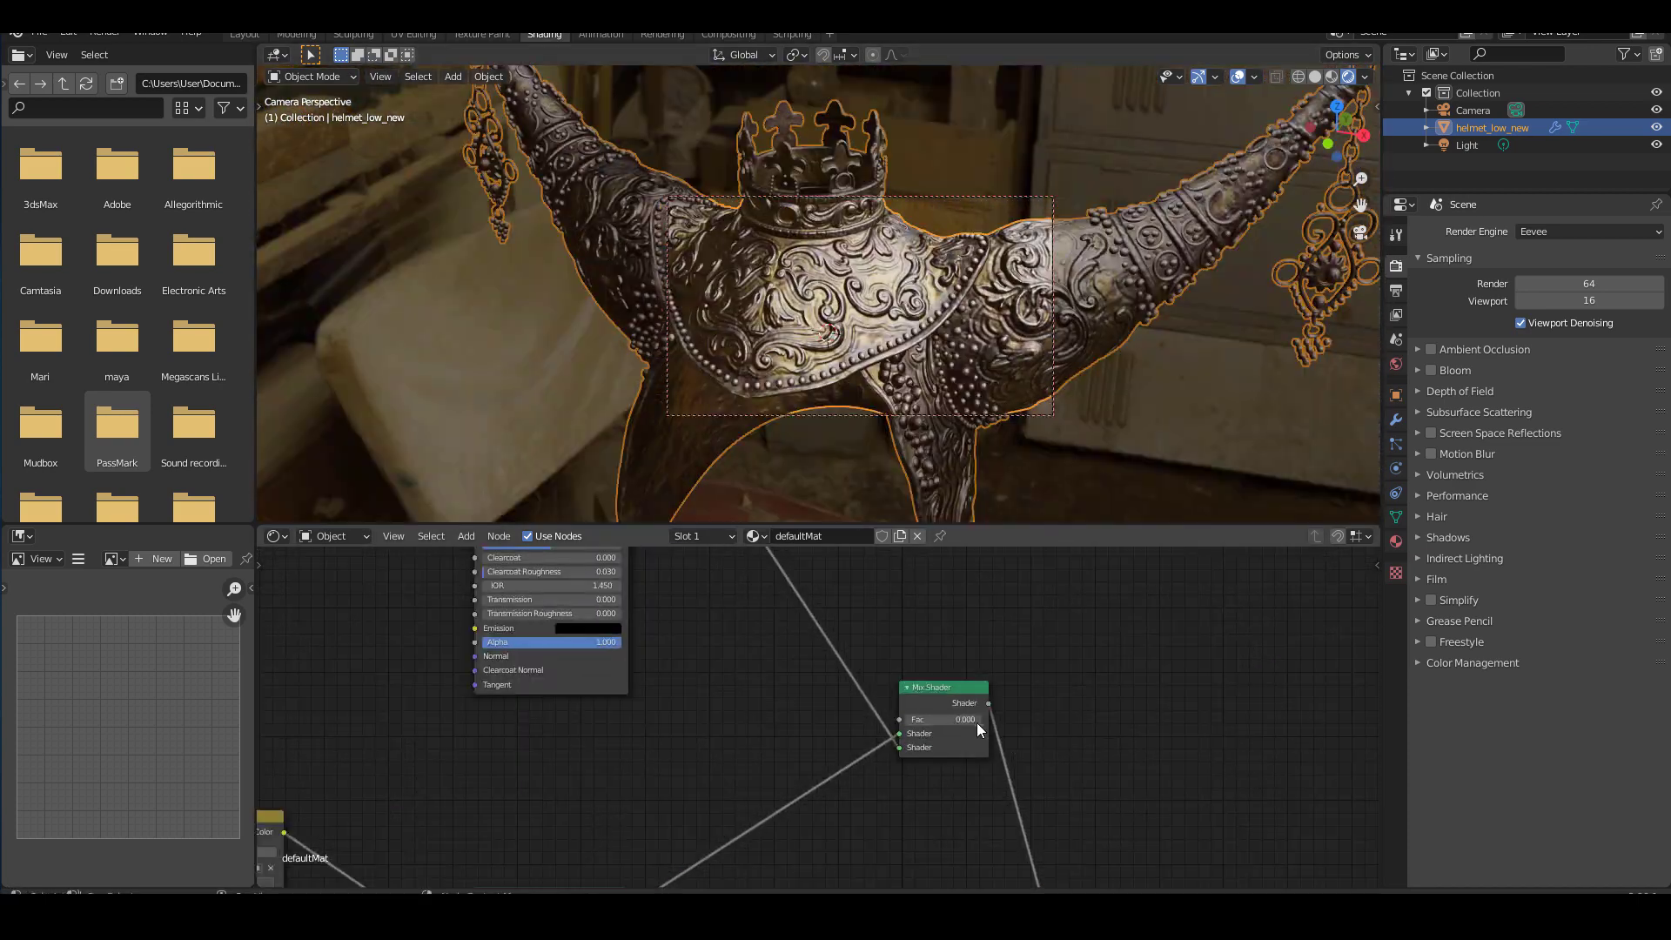
- Set the Mix Shader's Fac to 1 so the helmet displays only the grunge shader
{"action": "left_click", "coordinate": [944, 719]}
{"action": "type", "text": "1"}
{"action": "key", "text": "Return"}
{"action": "middle_click_drag", "start_coordinate": [687, 556], "coordinate": [701, 814]}
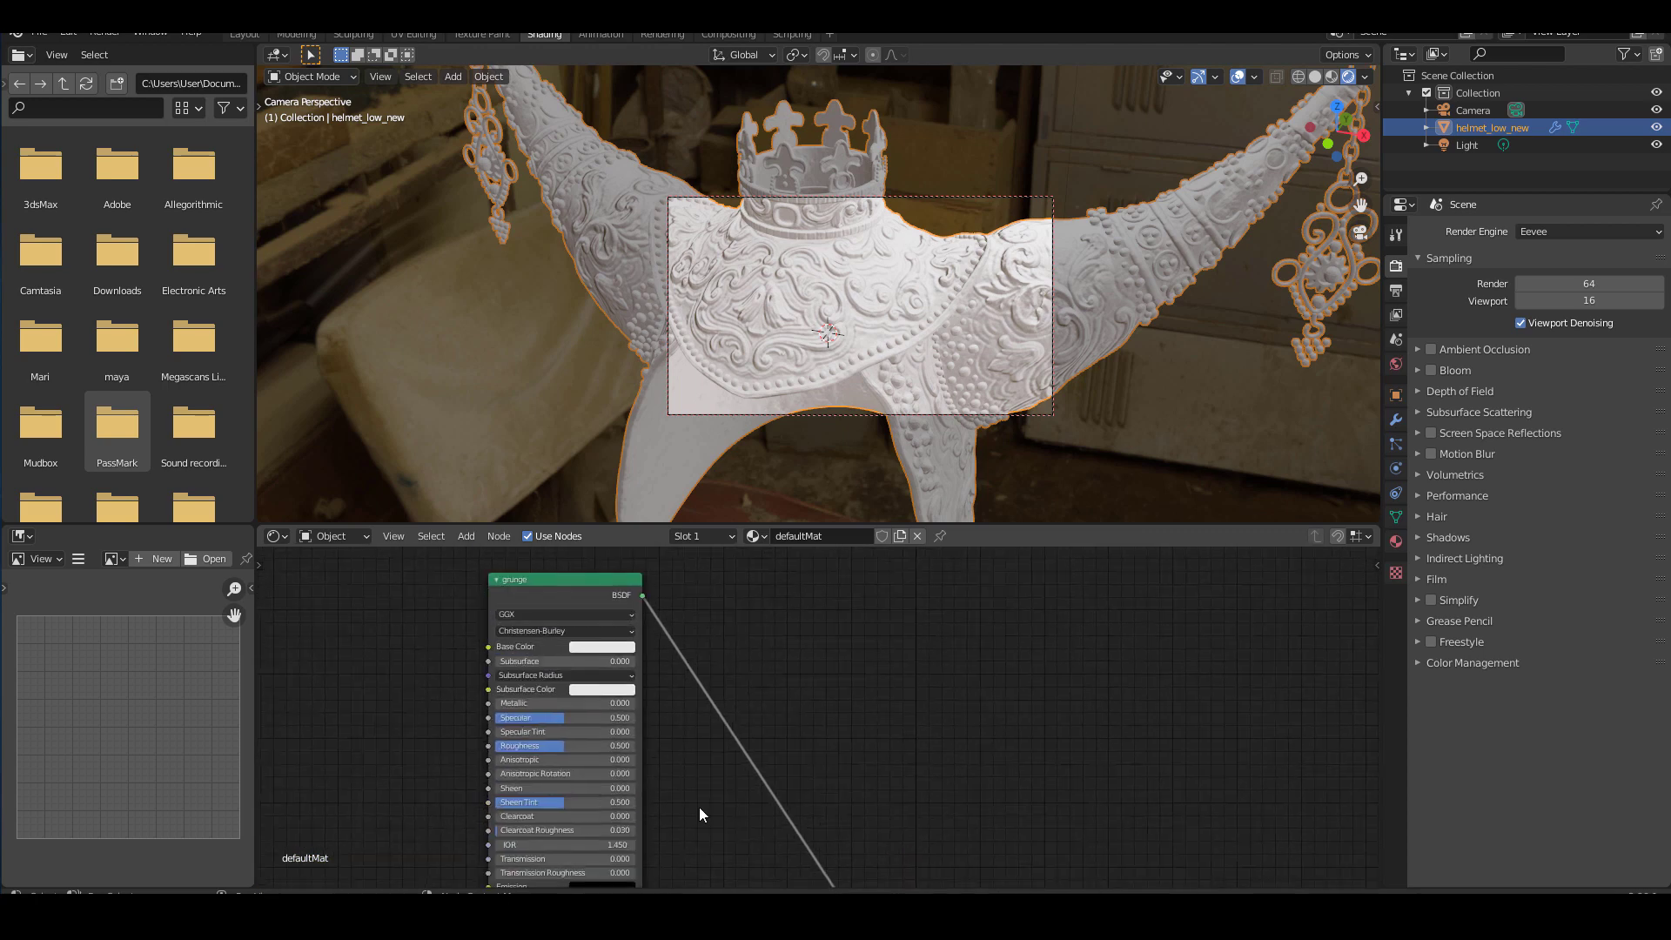
- Shift the grunge shader node slightly and set its IOR to 1.52
{"action": "left_click_drag", "start_coordinate": [565, 585], "coordinate": [554, 578]}
{"action": "middle_click_drag", "start_coordinate": [799, 642], "coordinate": [842, 619]}
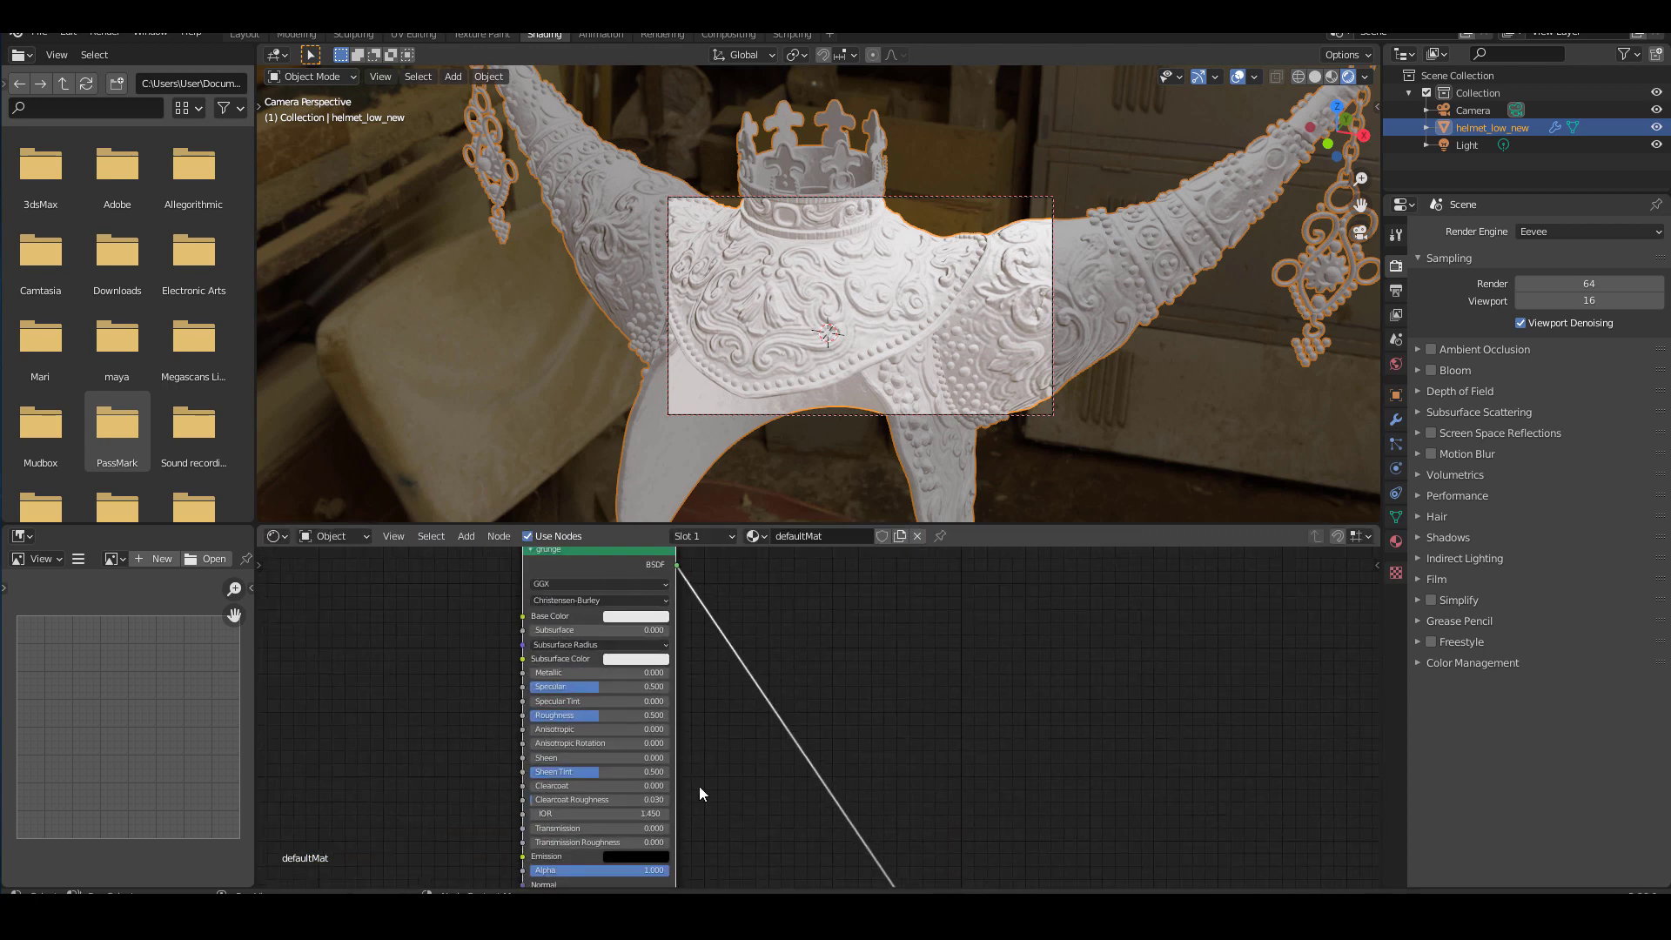
{"action": "left_click", "coordinate": [663, 814]}
{"action": "type", "text": "1.52"}
{"action": "key", "text": "Return"}
- Add an Image Texture with the "grunge only" BaseColor.1001 file, connect it to the grunge shader's Base Color and move it aside
{"action": "middle_click_drag", "start_coordinate": [703, 815], "coordinate": [860, 855]}
{"action": "key", "text": "shift+a"}
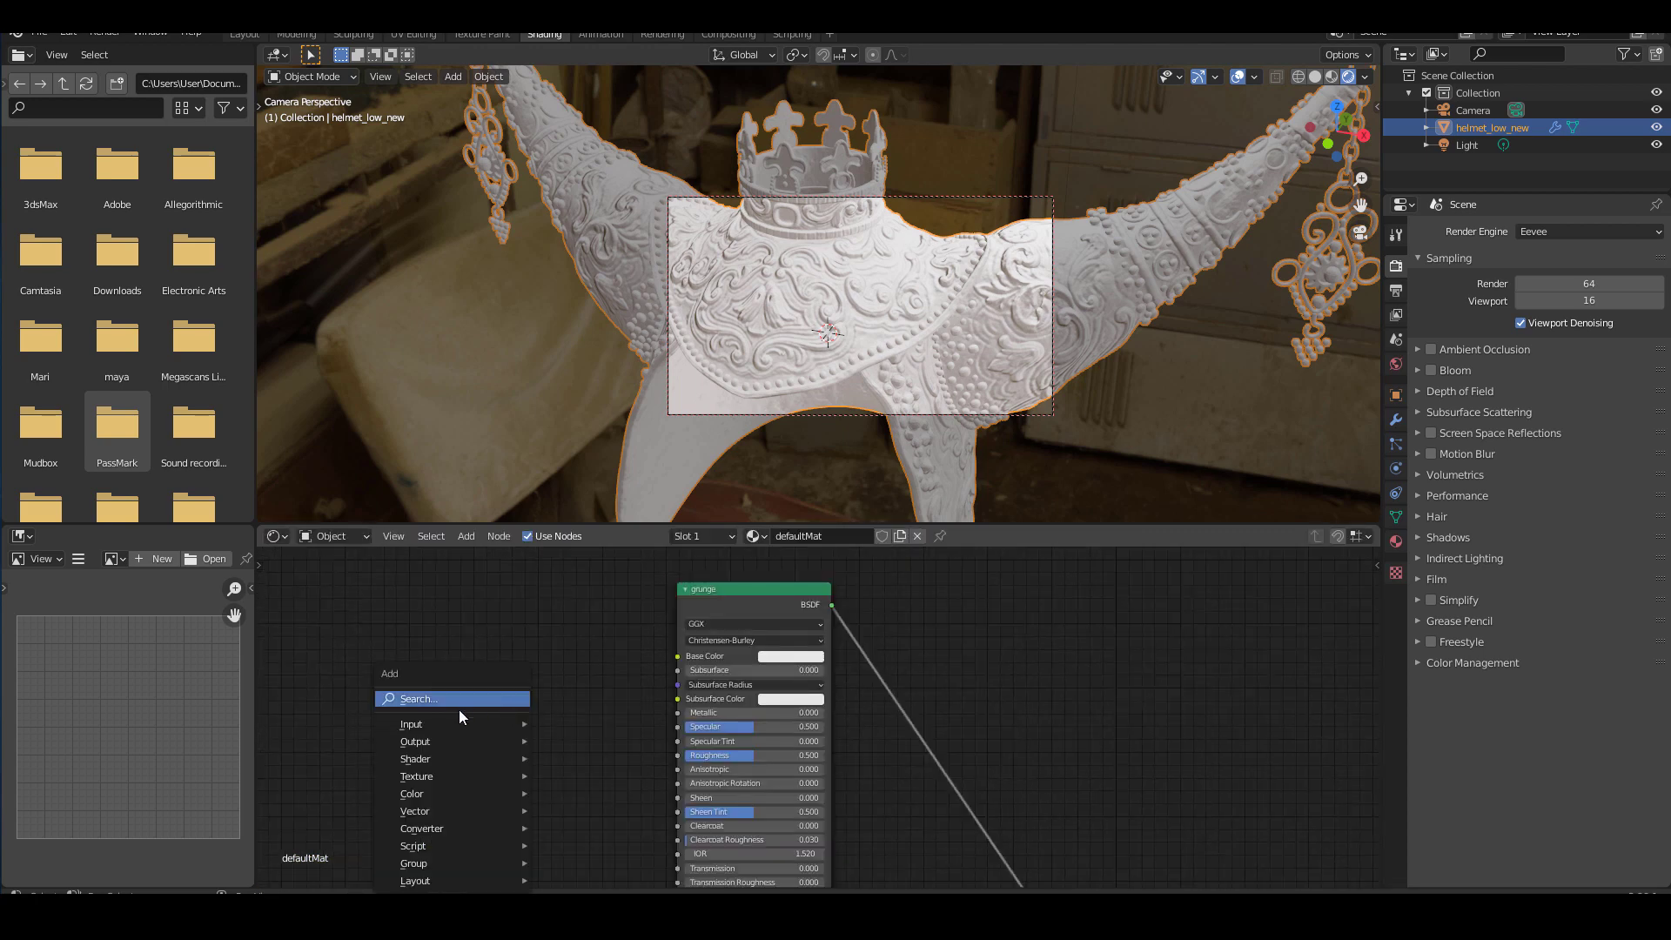
{"action": "mouse_move", "coordinate": [487, 789]}
{"action": "left_click", "coordinate": [587, 622]}
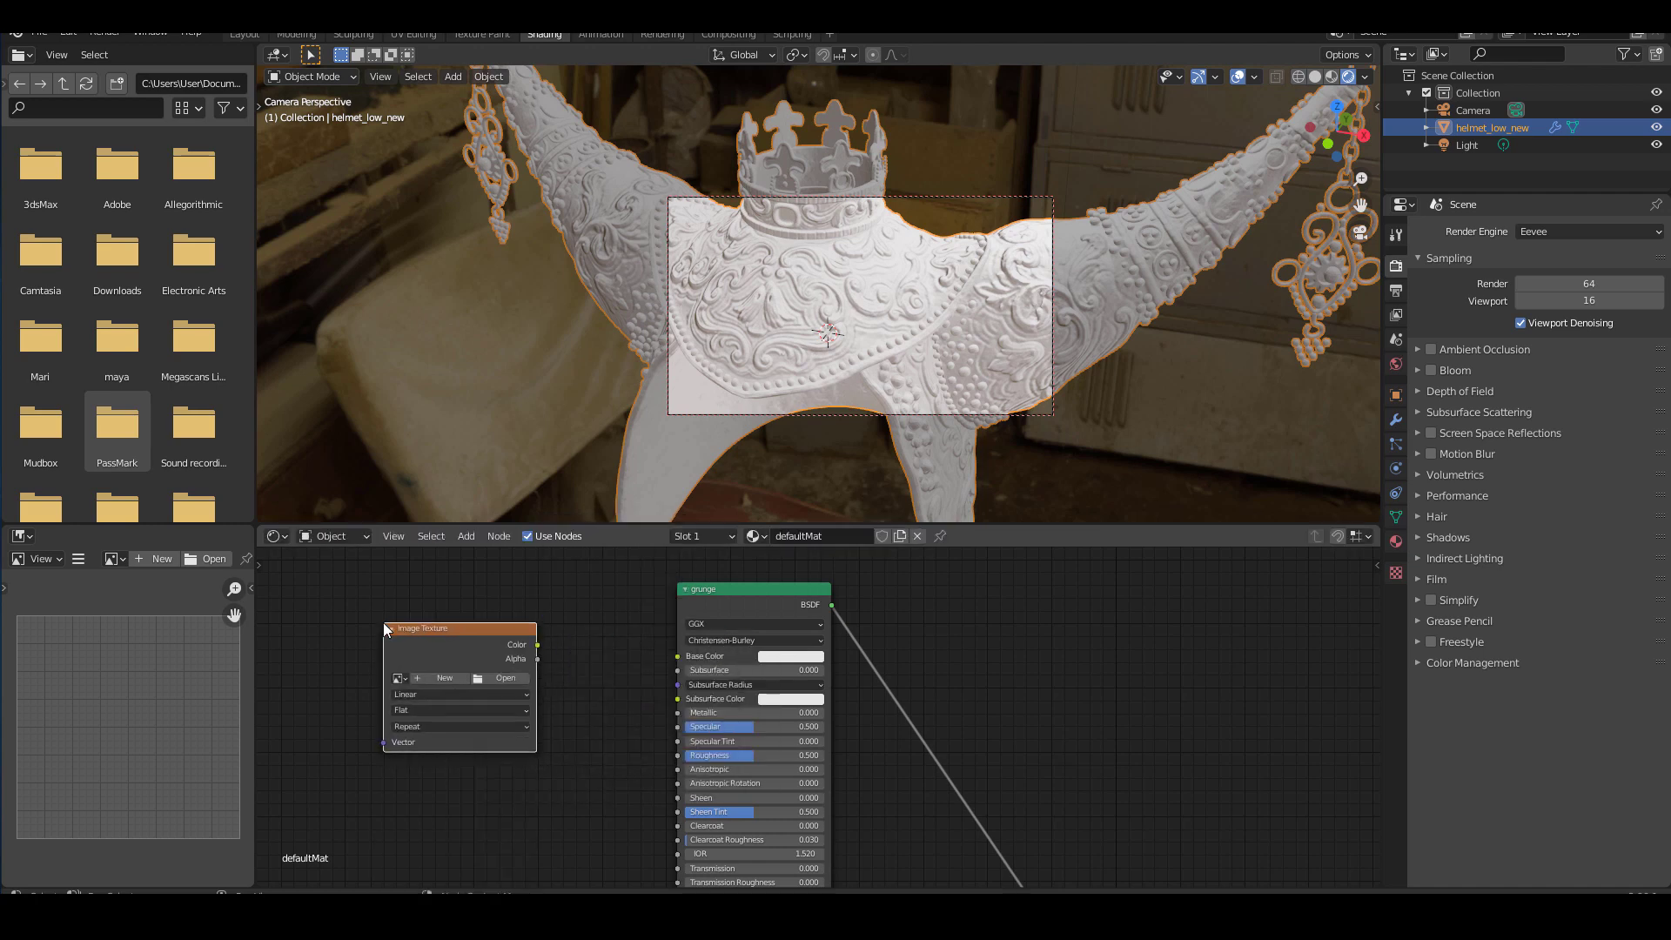
{"action": "left_click", "coordinate": [501, 680]}
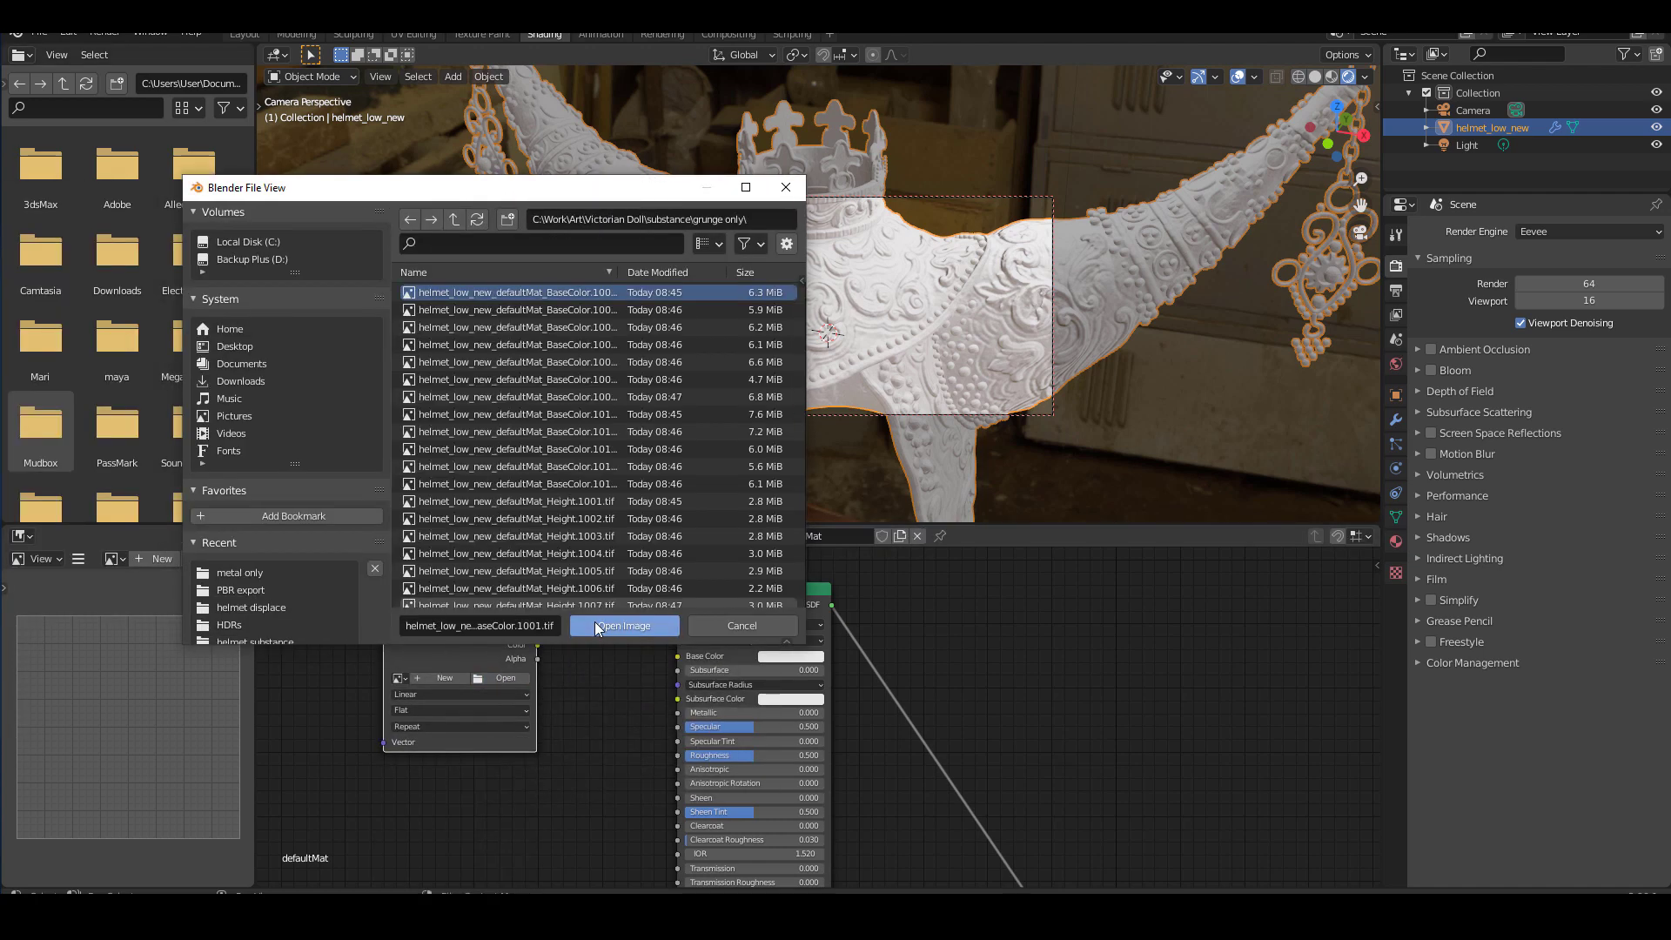
{"action": "left_click", "coordinate": [597, 627]}
{"action": "left_click_drag", "start_coordinate": [538, 645], "coordinate": [677, 657]}
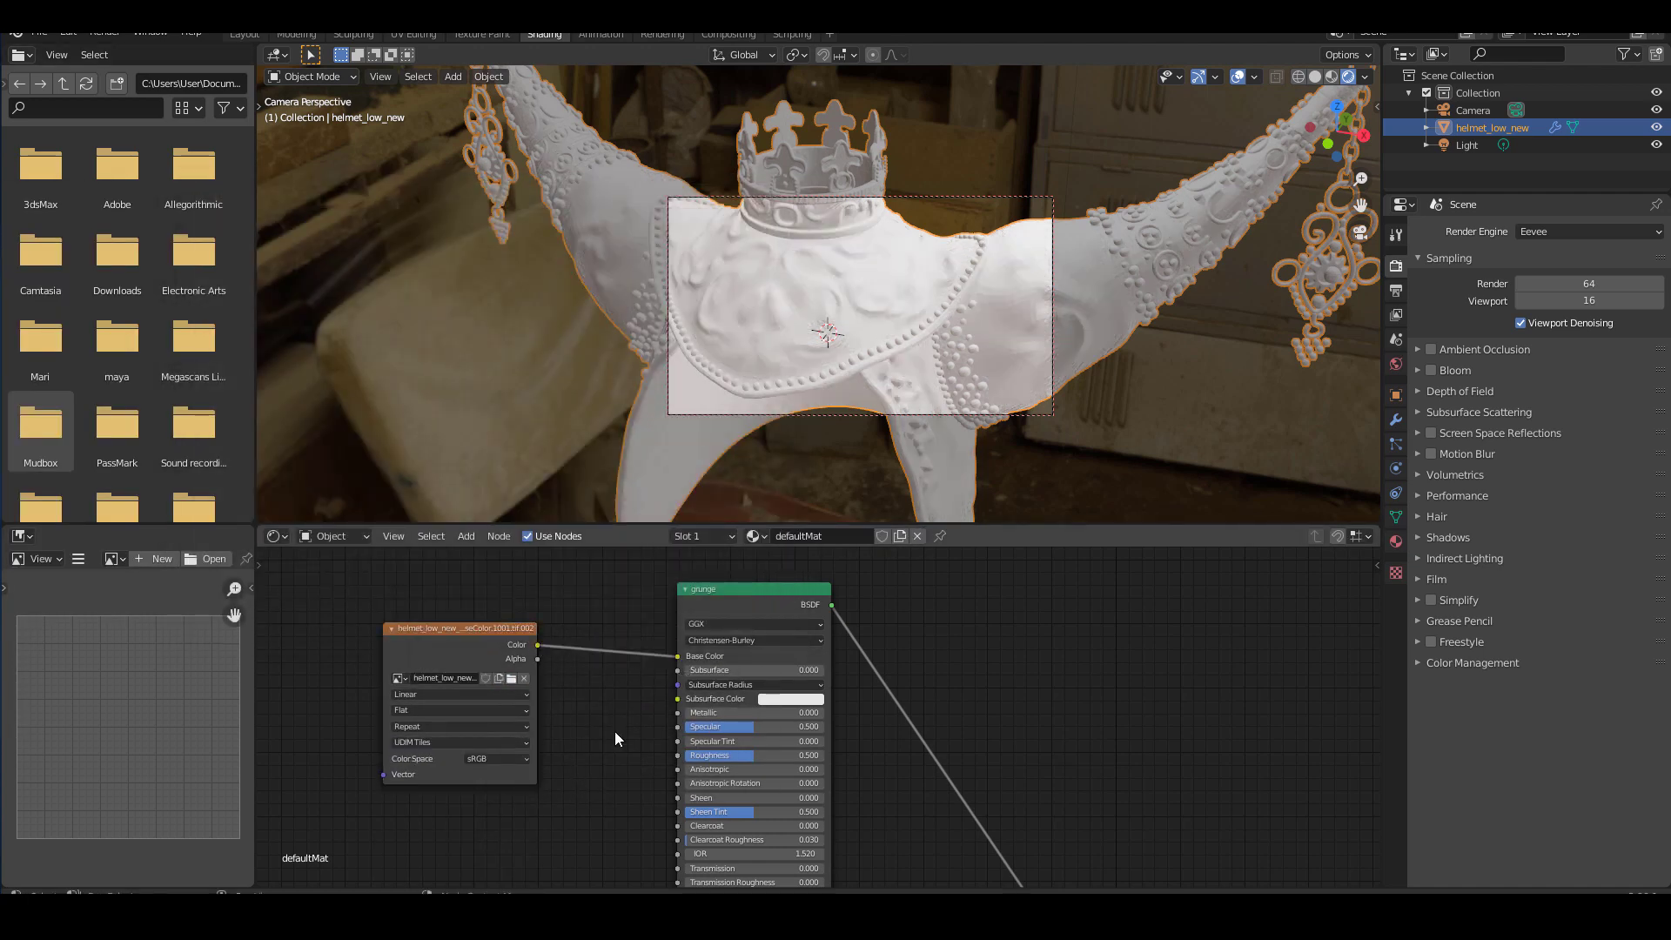
{"action": "left_click_drag", "start_coordinate": [444, 633], "coordinate": [359, 583]}
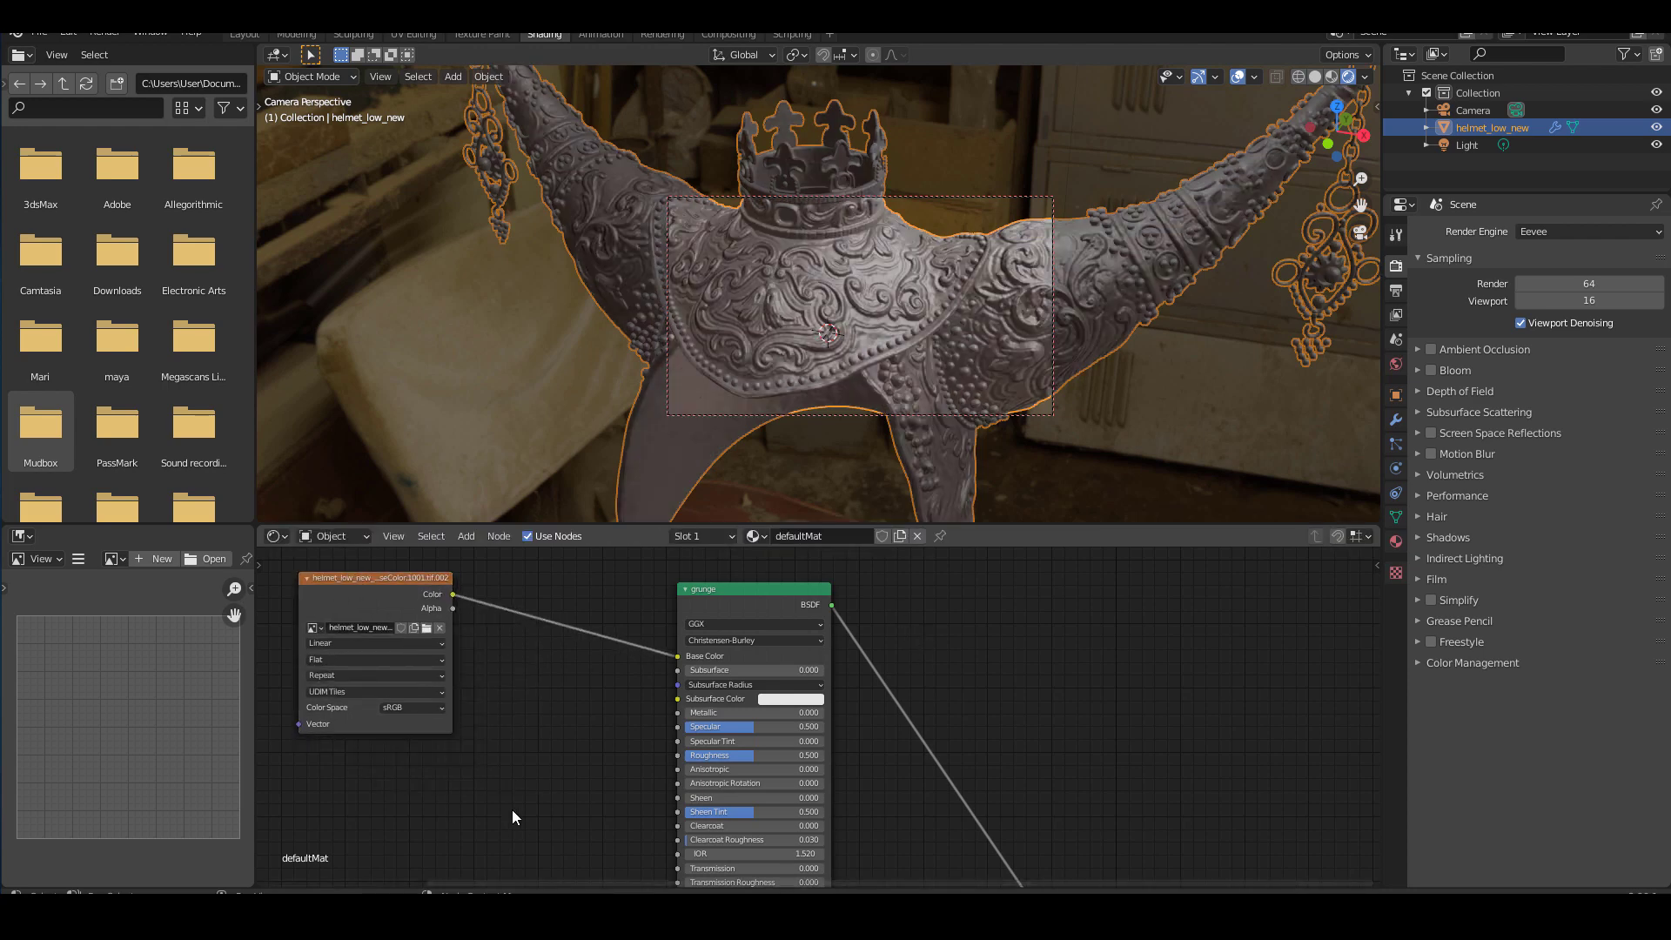
- Add a second Image Texture with the "grunge only" Roughness.1001 file and connect its Color to the grunge shader's Roughness
{"action": "key", "text": "shift+a"}
{"action": "mouse_move", "coordinate": [495, 779]}
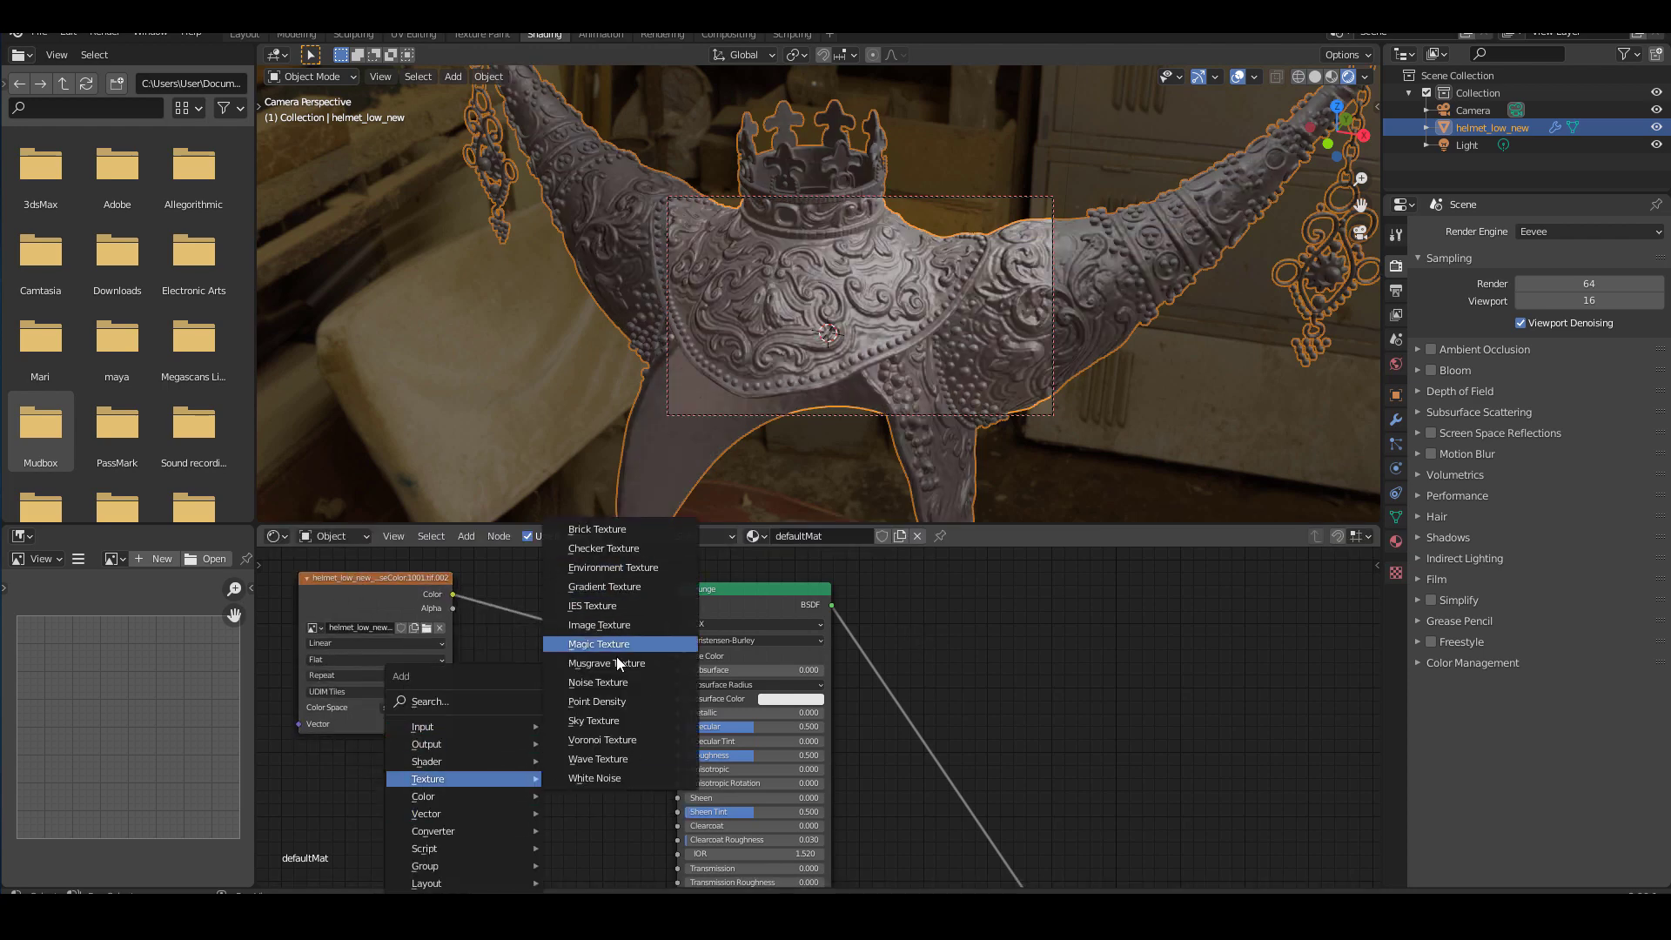
{"action": "left_click", "coordinate": [627, 644]}
{"action": "left_click", "coordinate": [265, 792]}
{"action": "left_click", "coordinate": [549, 774]}
{"action": "middle_click_drag", "start_coordinate": [555, 778], "coordinate": [590, 723]}
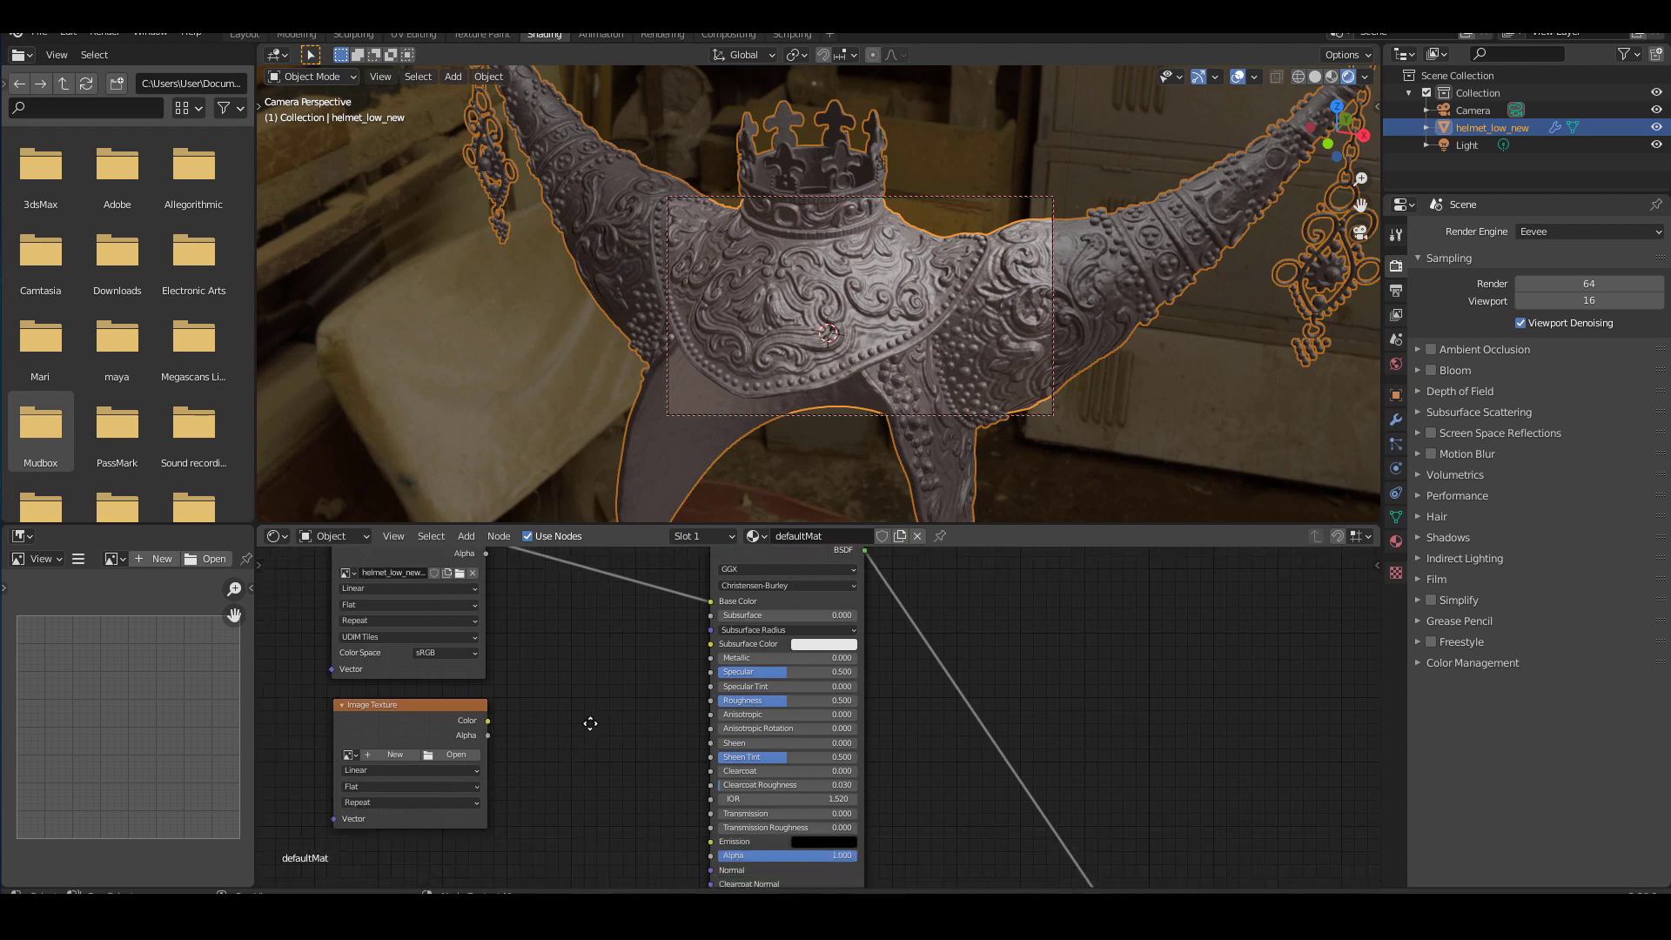
{"action": "left_click", "coordinate": [442, 754]}
{"action": "left_click", "coordinate": [454, 752]}
{"action": "left_click", "coordinate": [708, 394]}
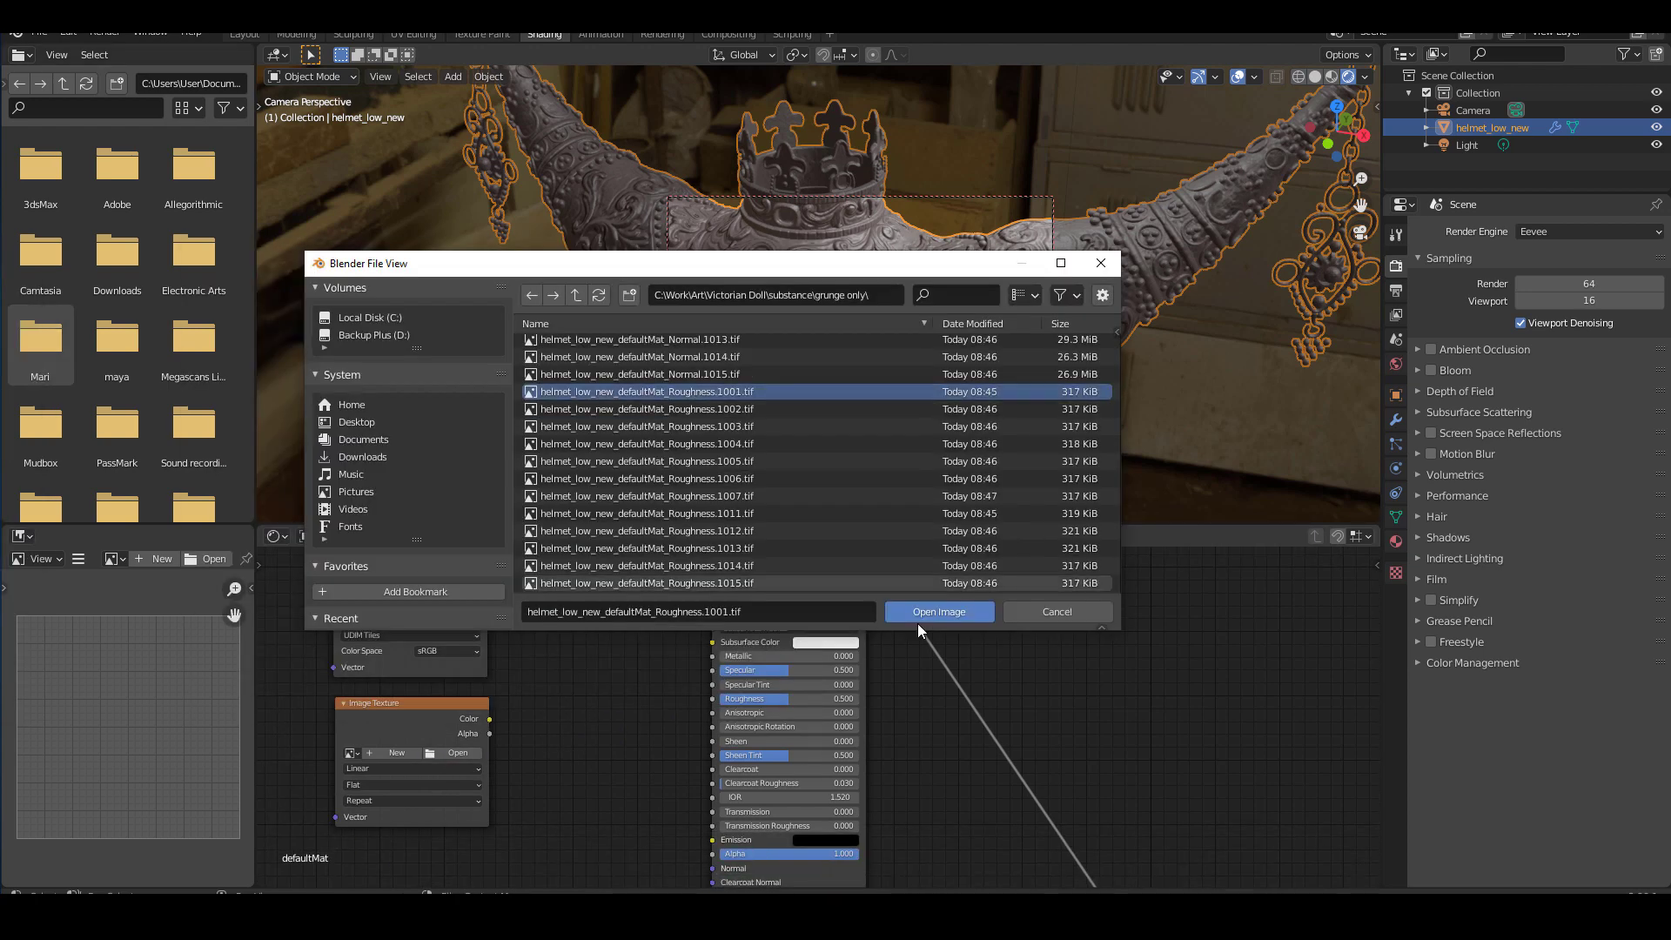
{"action": "left_click", "coordinate": [918, 623]}
{"action": "left_click_drag", "start_coordinate": [490, 718], "coordinate": [712, 698]}
- Insert an RGB Curves node between the grunge color texture and Base Color, with its dark point at X 0.05
{"action": "scroll", "coordinate": [565, 688], "scroll_direction": "down", "scroll_amount": 2}
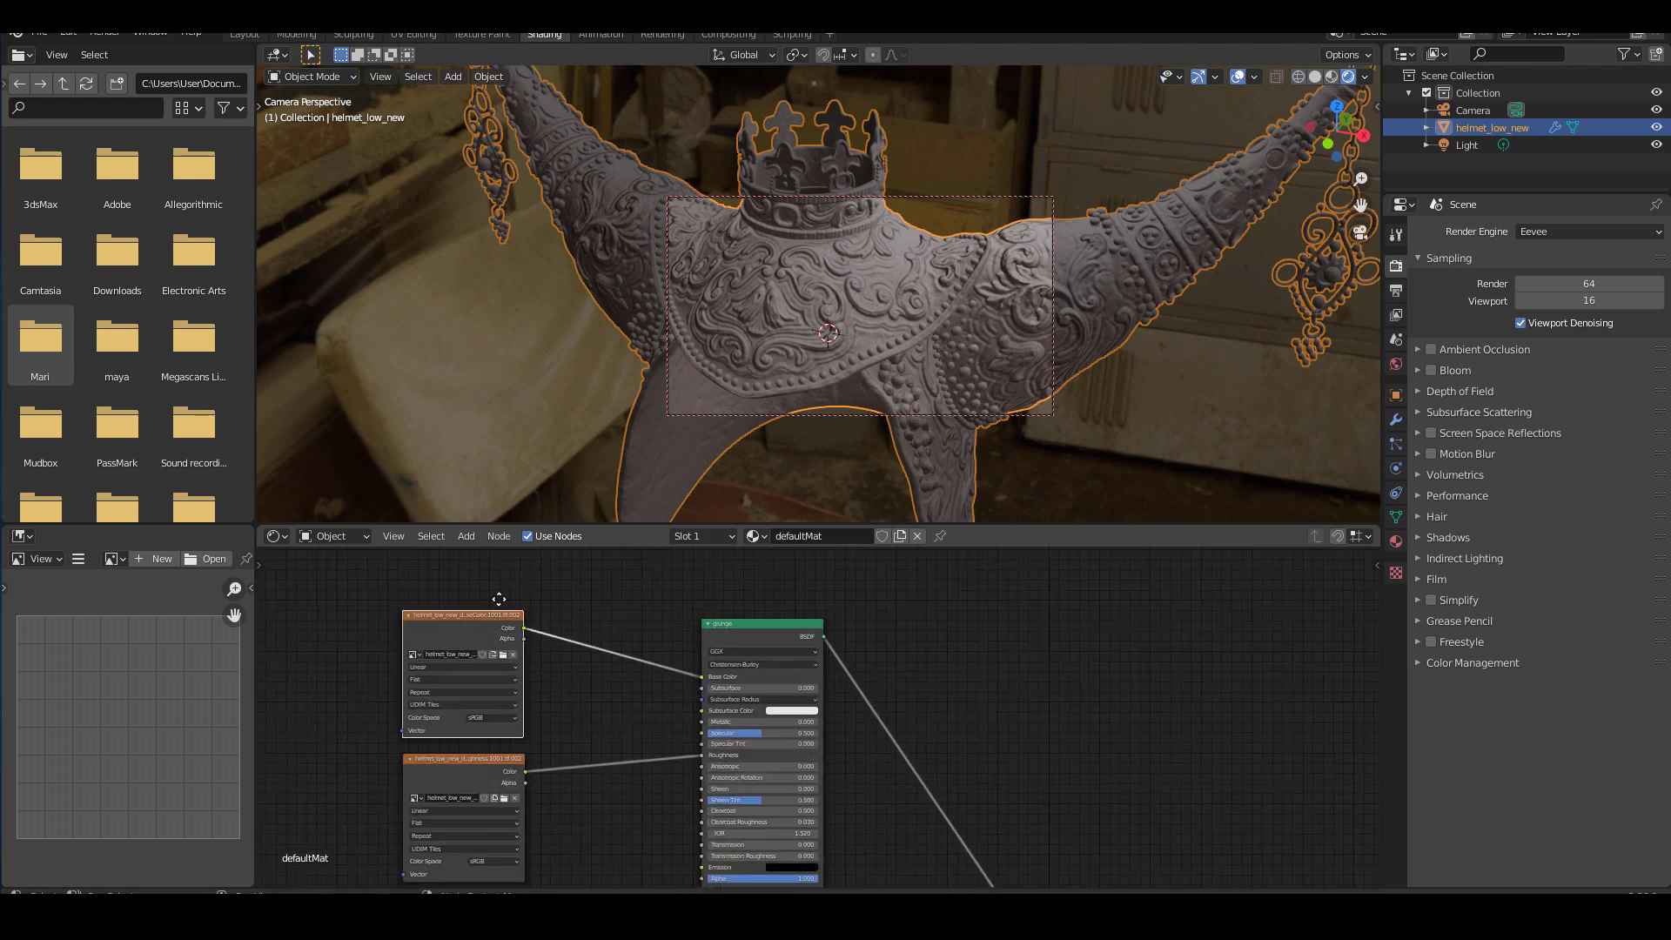
{"action": "key", "text": "shift+a"}
{"action": "mouse_move", "coordinate": [555, 663]}
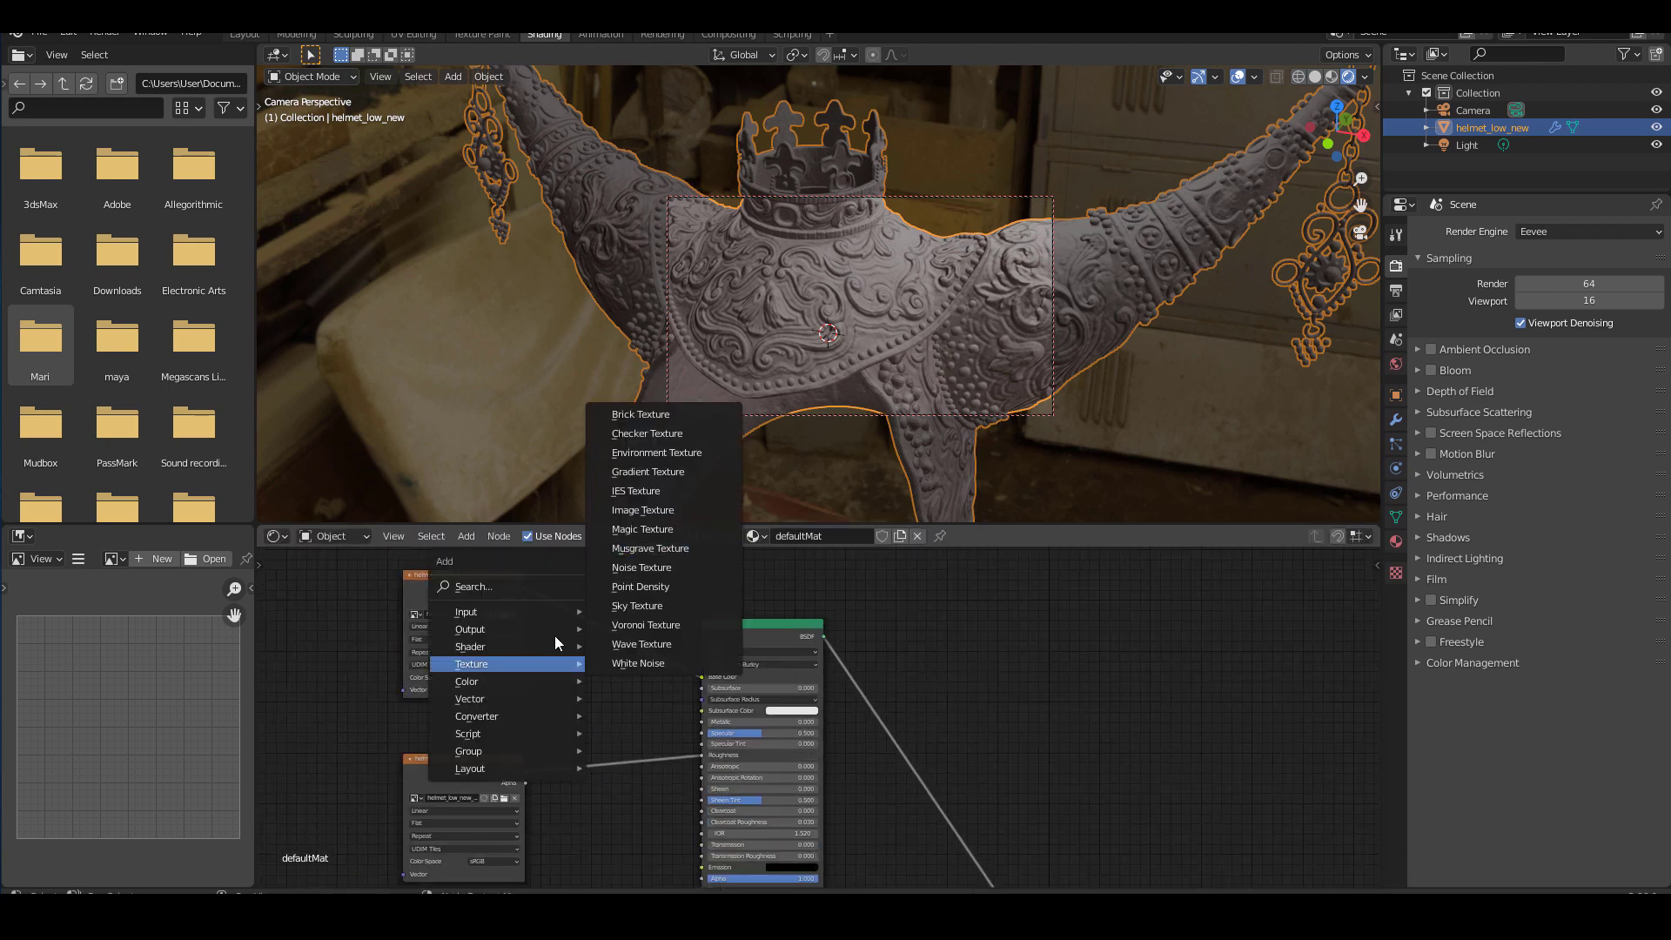
{"action": "left_click", "coordinate": [519, 592]}
{"action": "type", "text": "cur"}
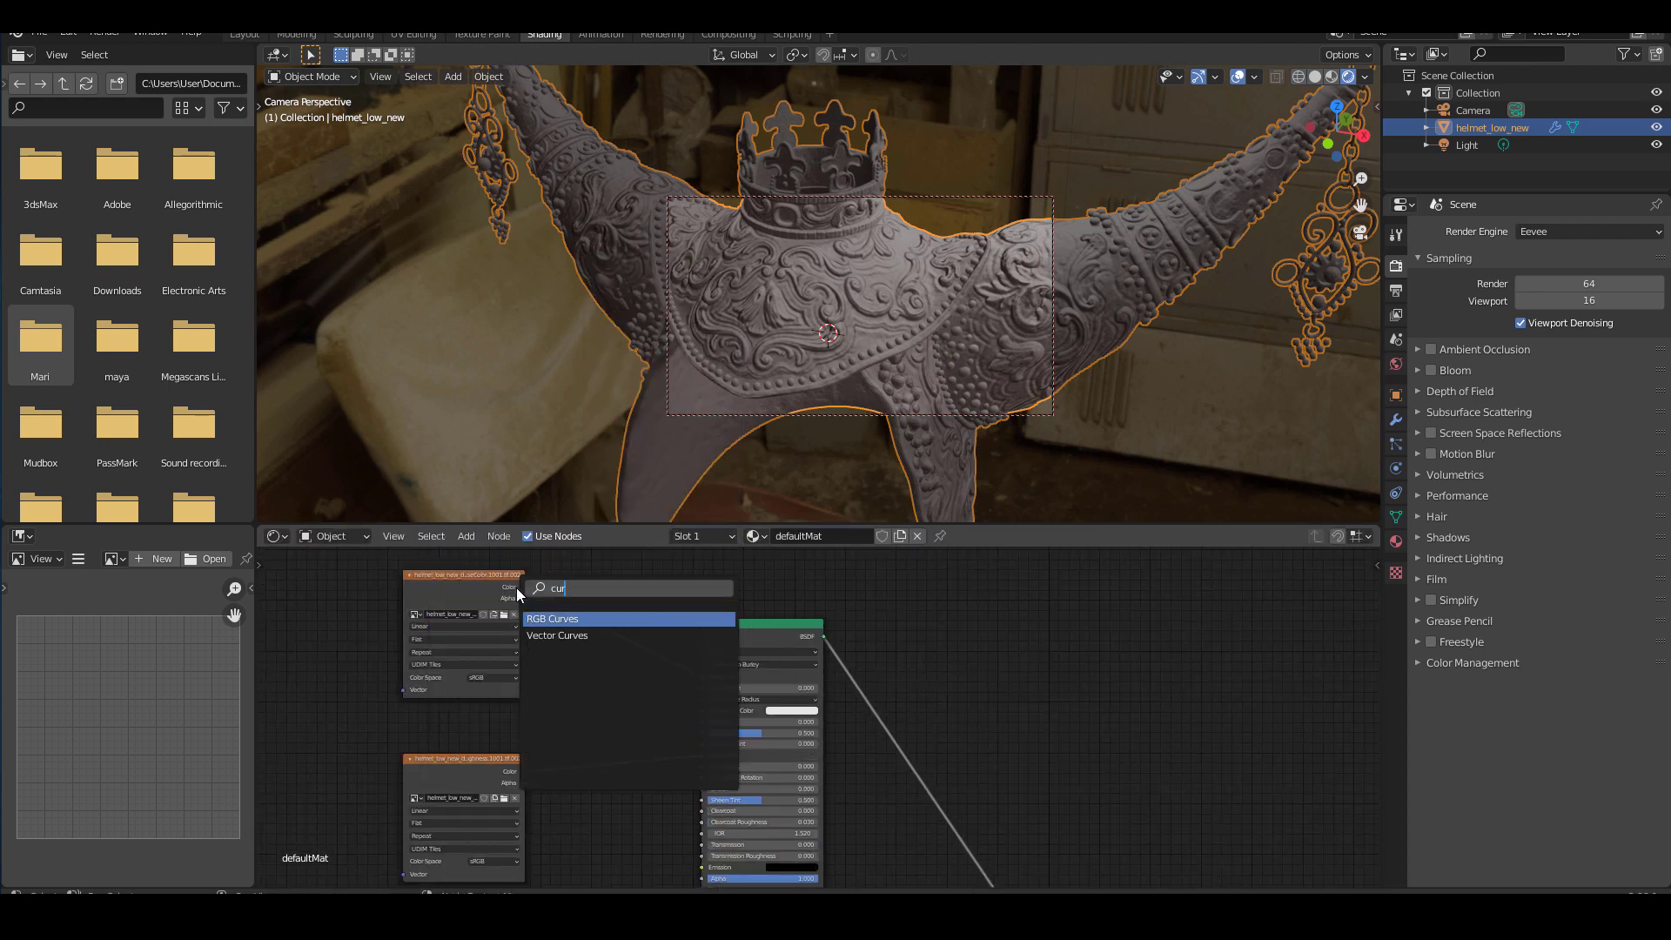
{"action": "key", "text": "Return"}
{"action": "left_click", "coordinate": [579, 615]}
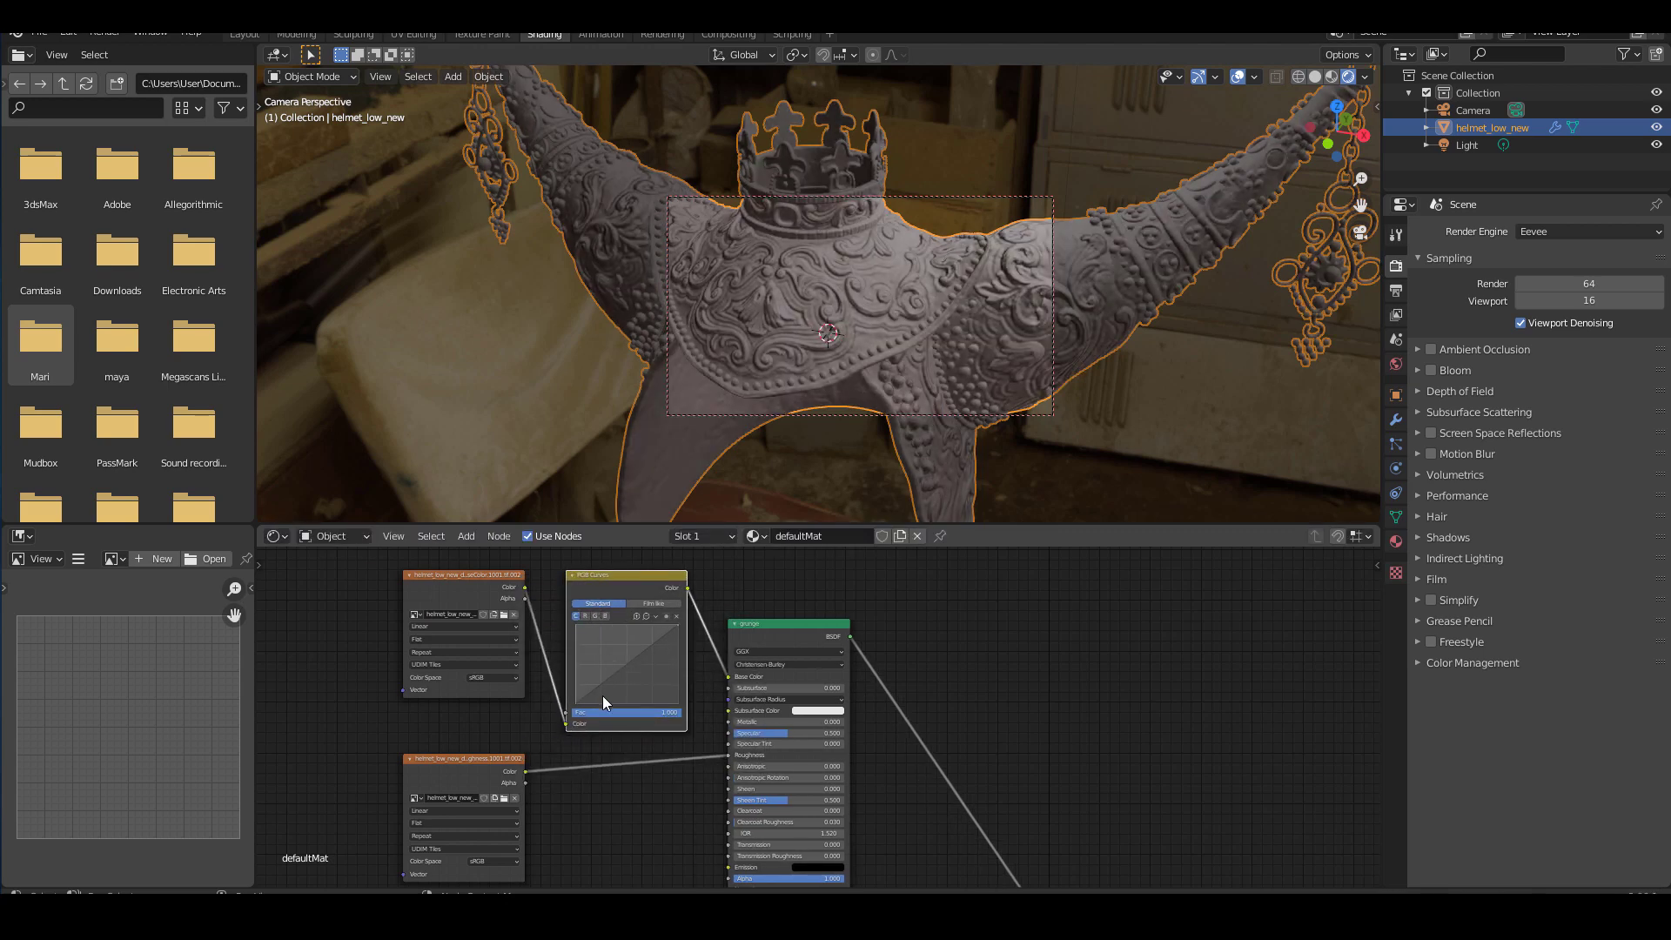
{"action": "left_click_drag", "start_coordinate": [579, 706], "coordinate": [587, 703]}
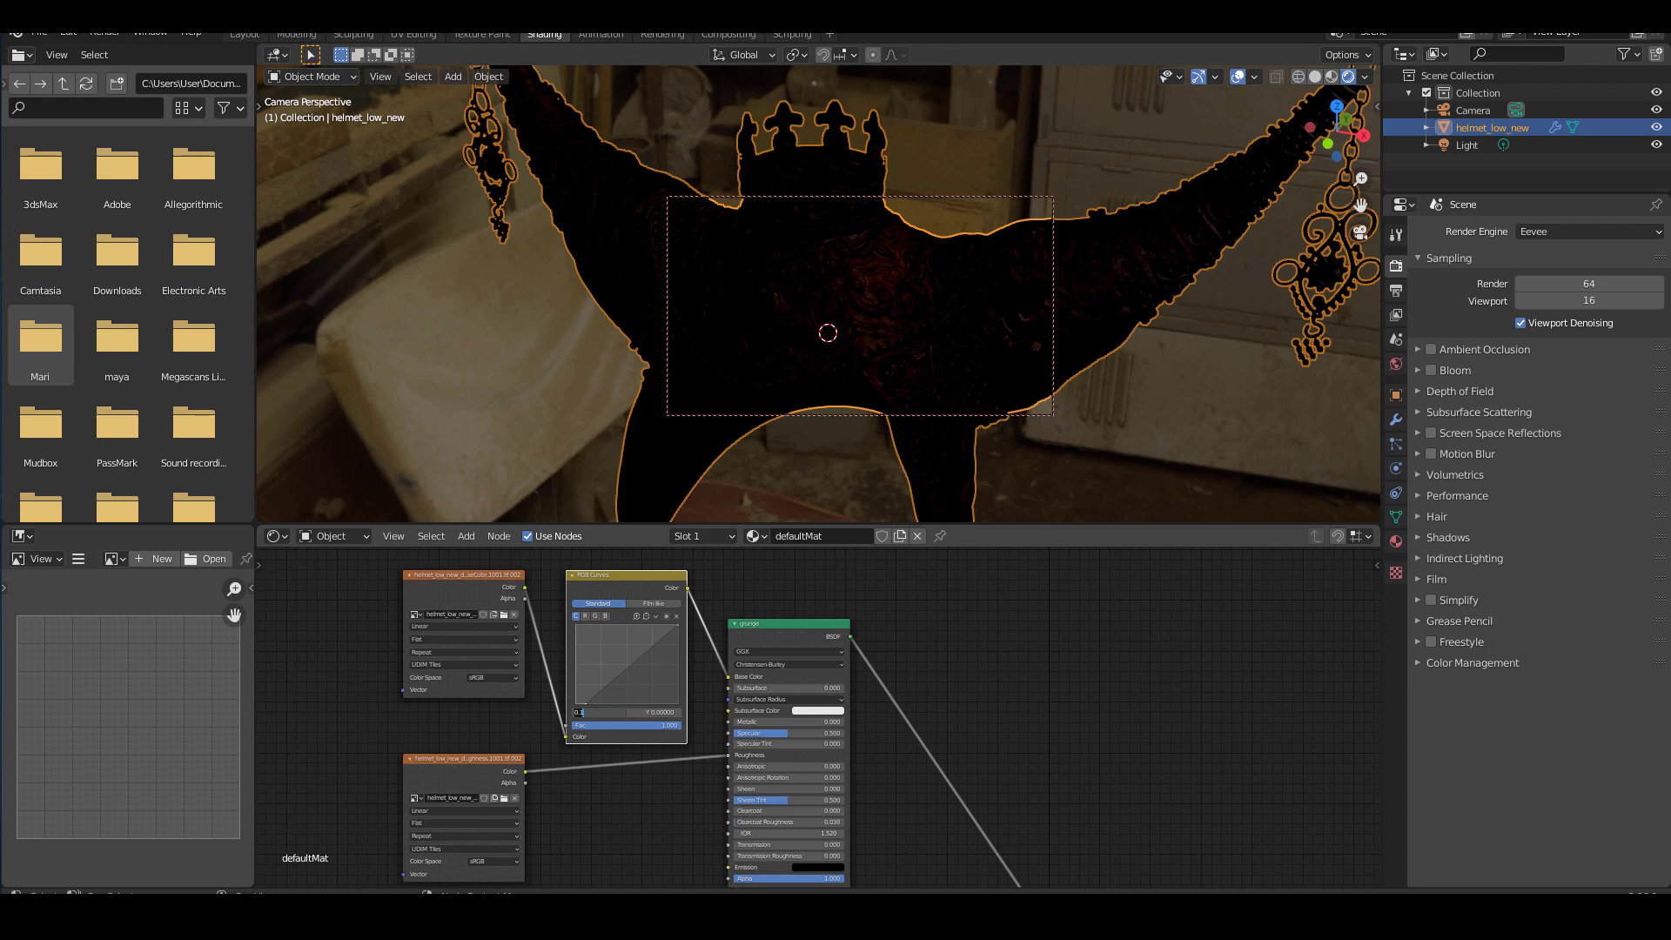
{"action": "key", "text": "Return"}
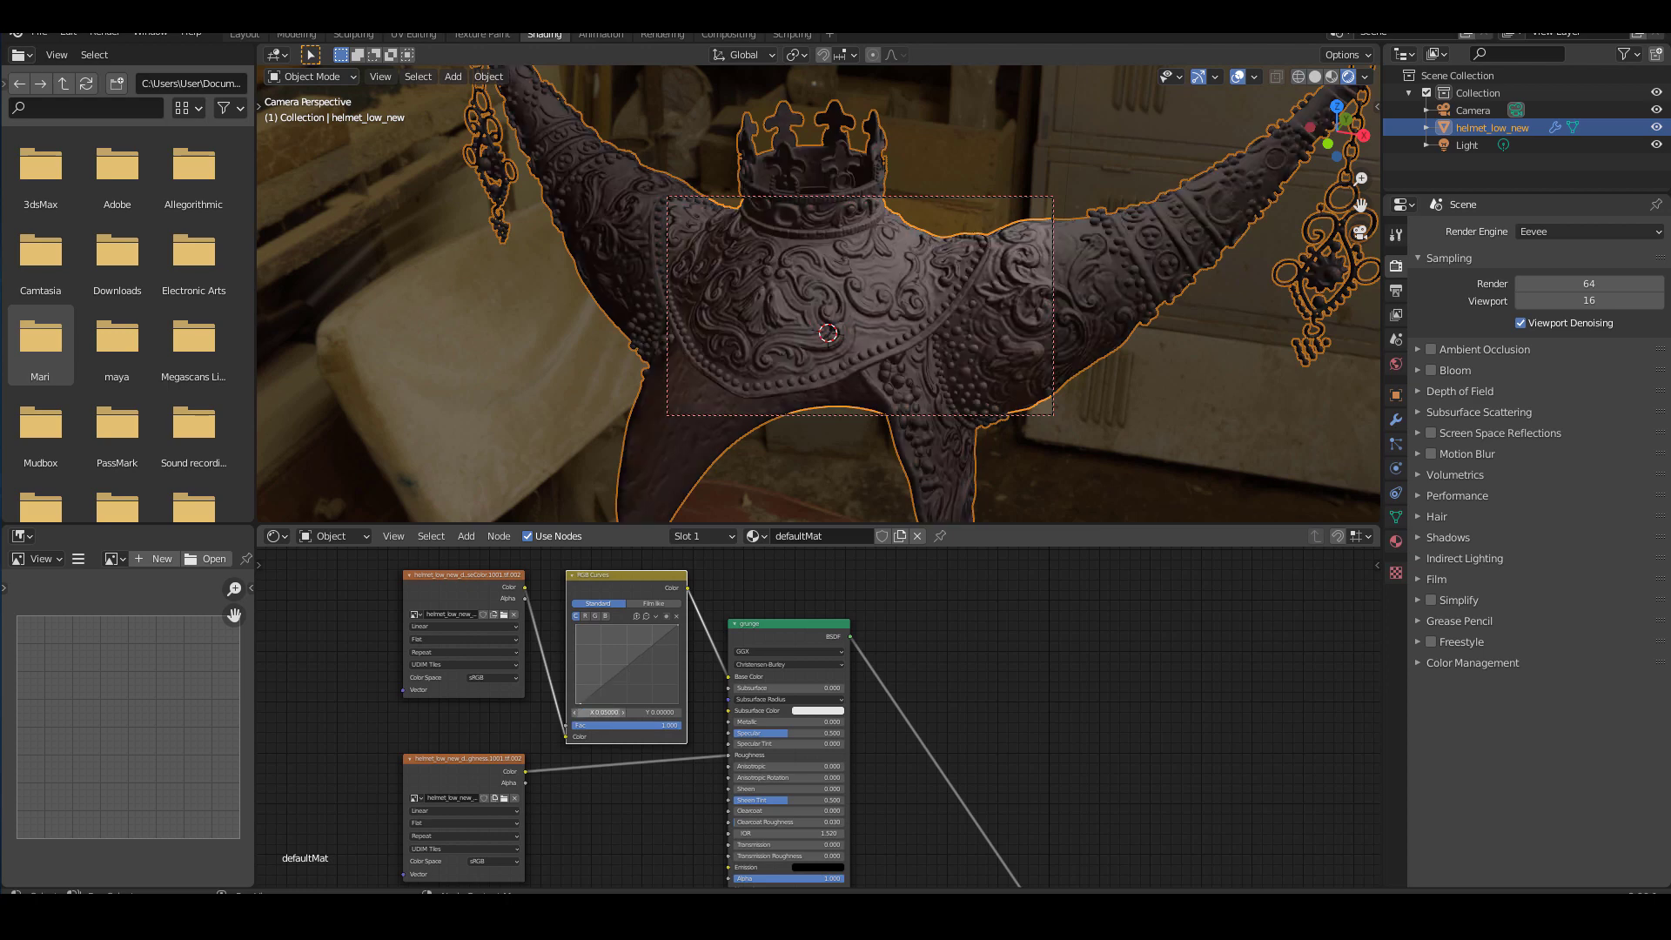
- Move the grunge color texture, its RGB Curves node and the roughness texture farther from the grunge shader
{"action": "scroll", "coordinate": [648, 793], "scroll_direction": "down", "scroll_amount": 2}
{"action": "left_click_drag", "start_coordinate": [381, 589], "coordinate": [640, 742]}
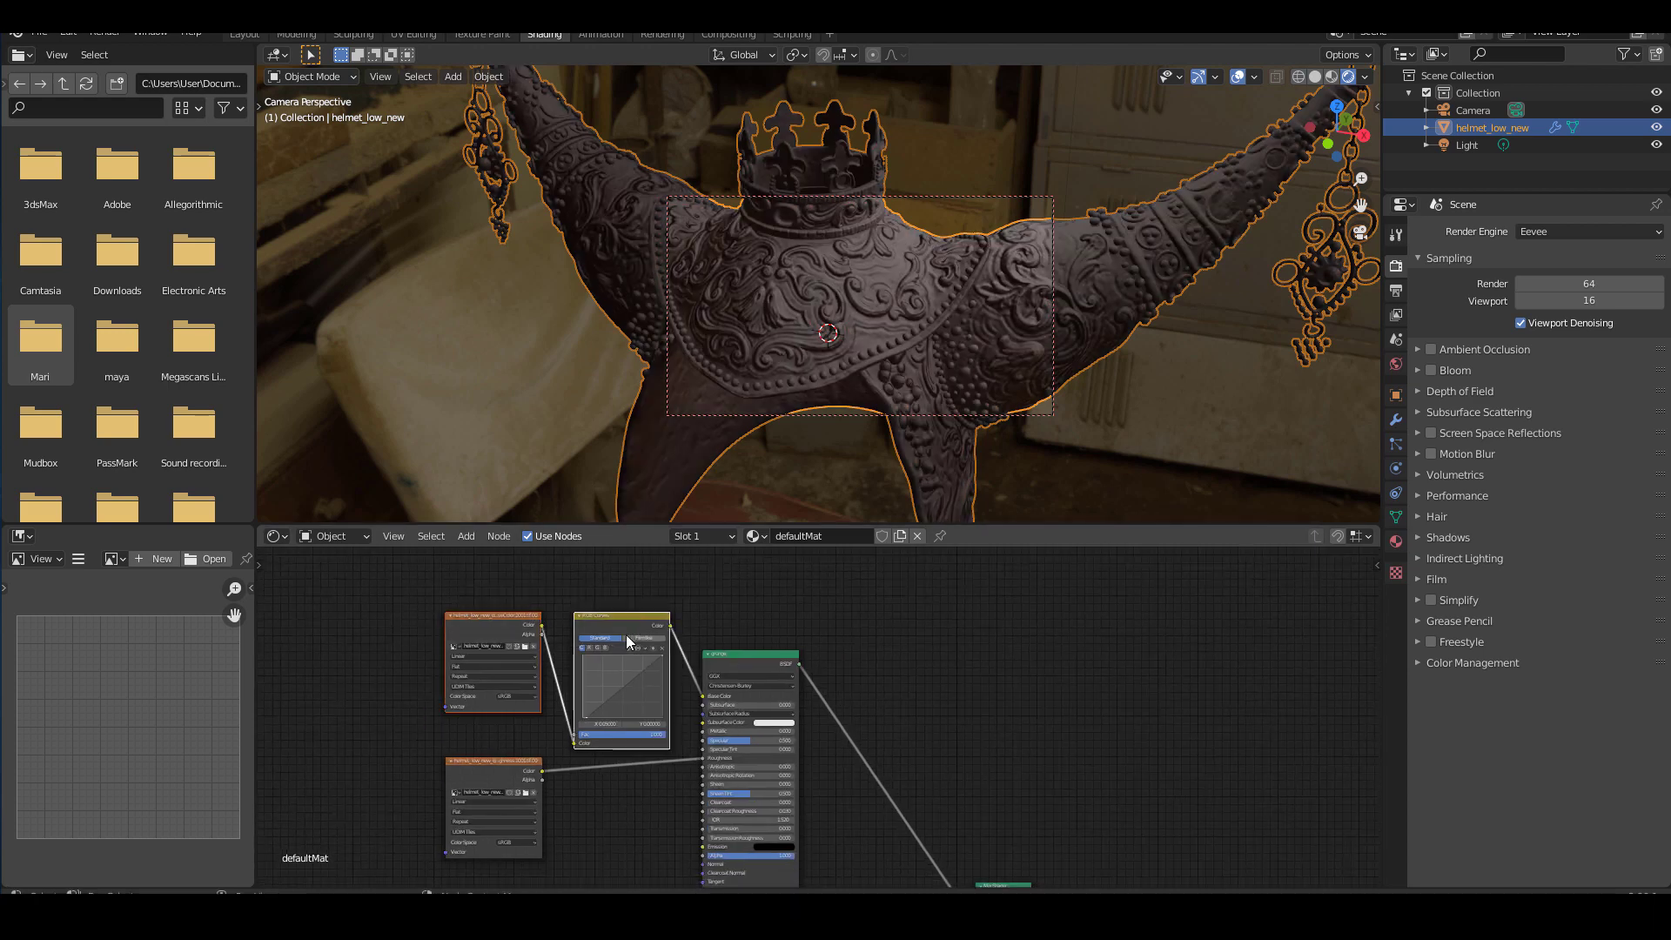
{"action": "left_click_drag", "start_coordinate": [619, 628], "coordinate": [552, 590]}
{"action": "middle_click_drag", "start_coordinate": [578, 743], "coordinate": [630, 633]}
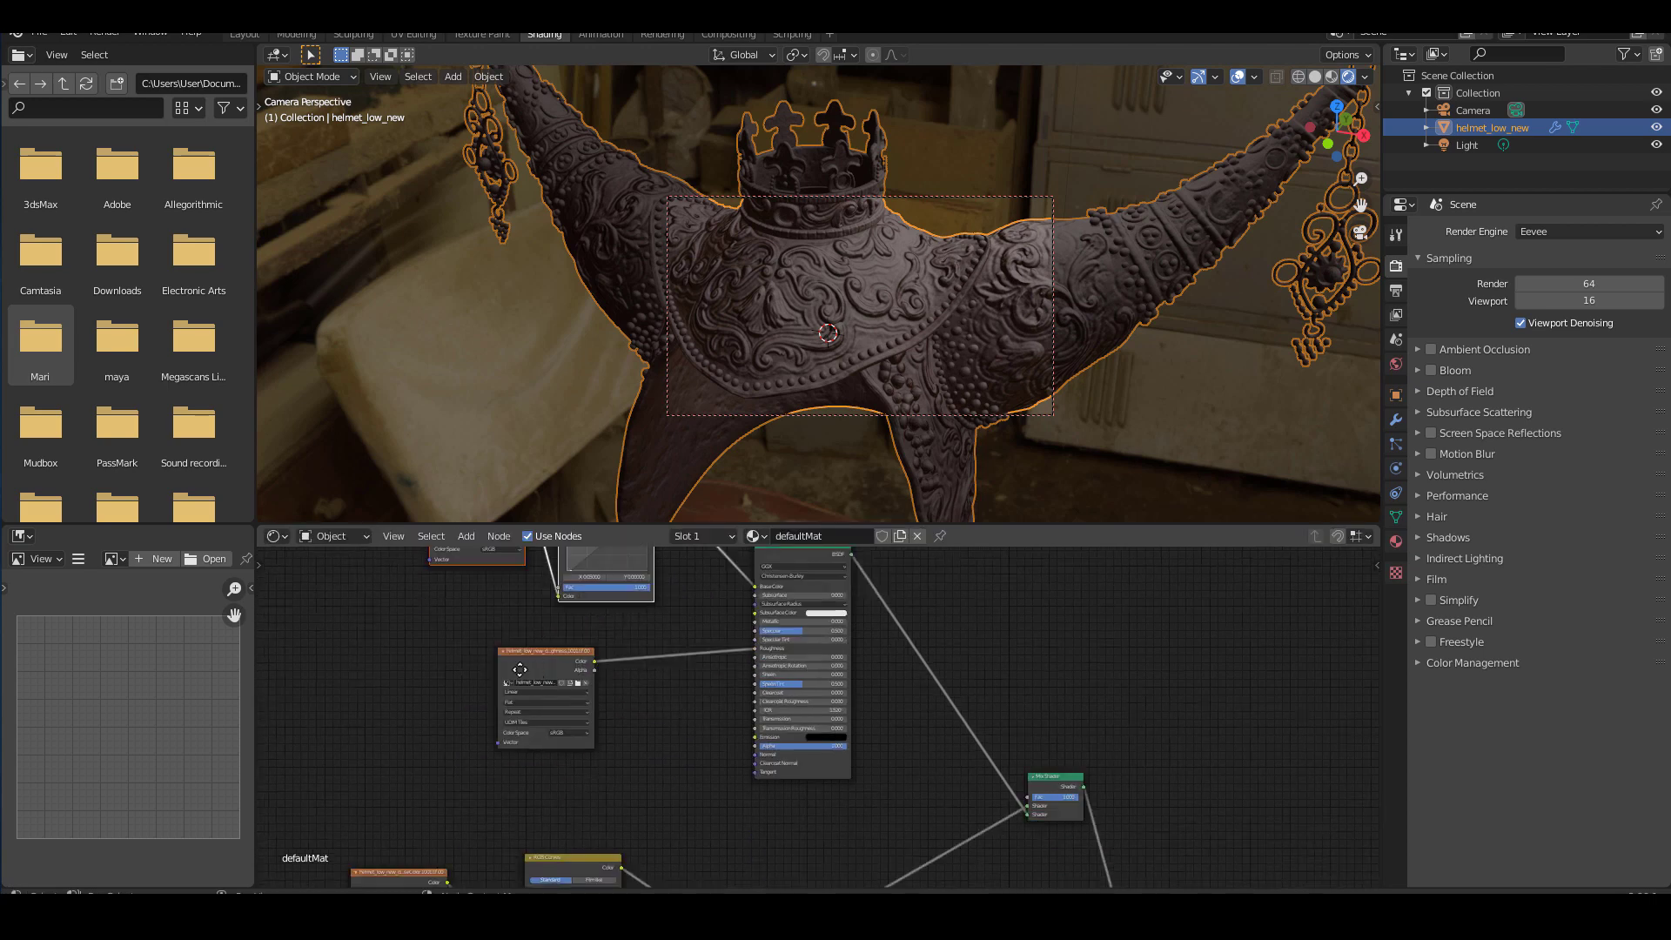
{"action": "left_click_drag", "start_coordinate": [566, 655], "coordinate": [440, 670]}
{"action": "left_click", "coordinate": [567, 700]}
- Insert an RGB Curves node between the grunge roughness texture and Roughness, with its bright point moved to about X 0.67
{"action": "key", "text": "shift+a"}
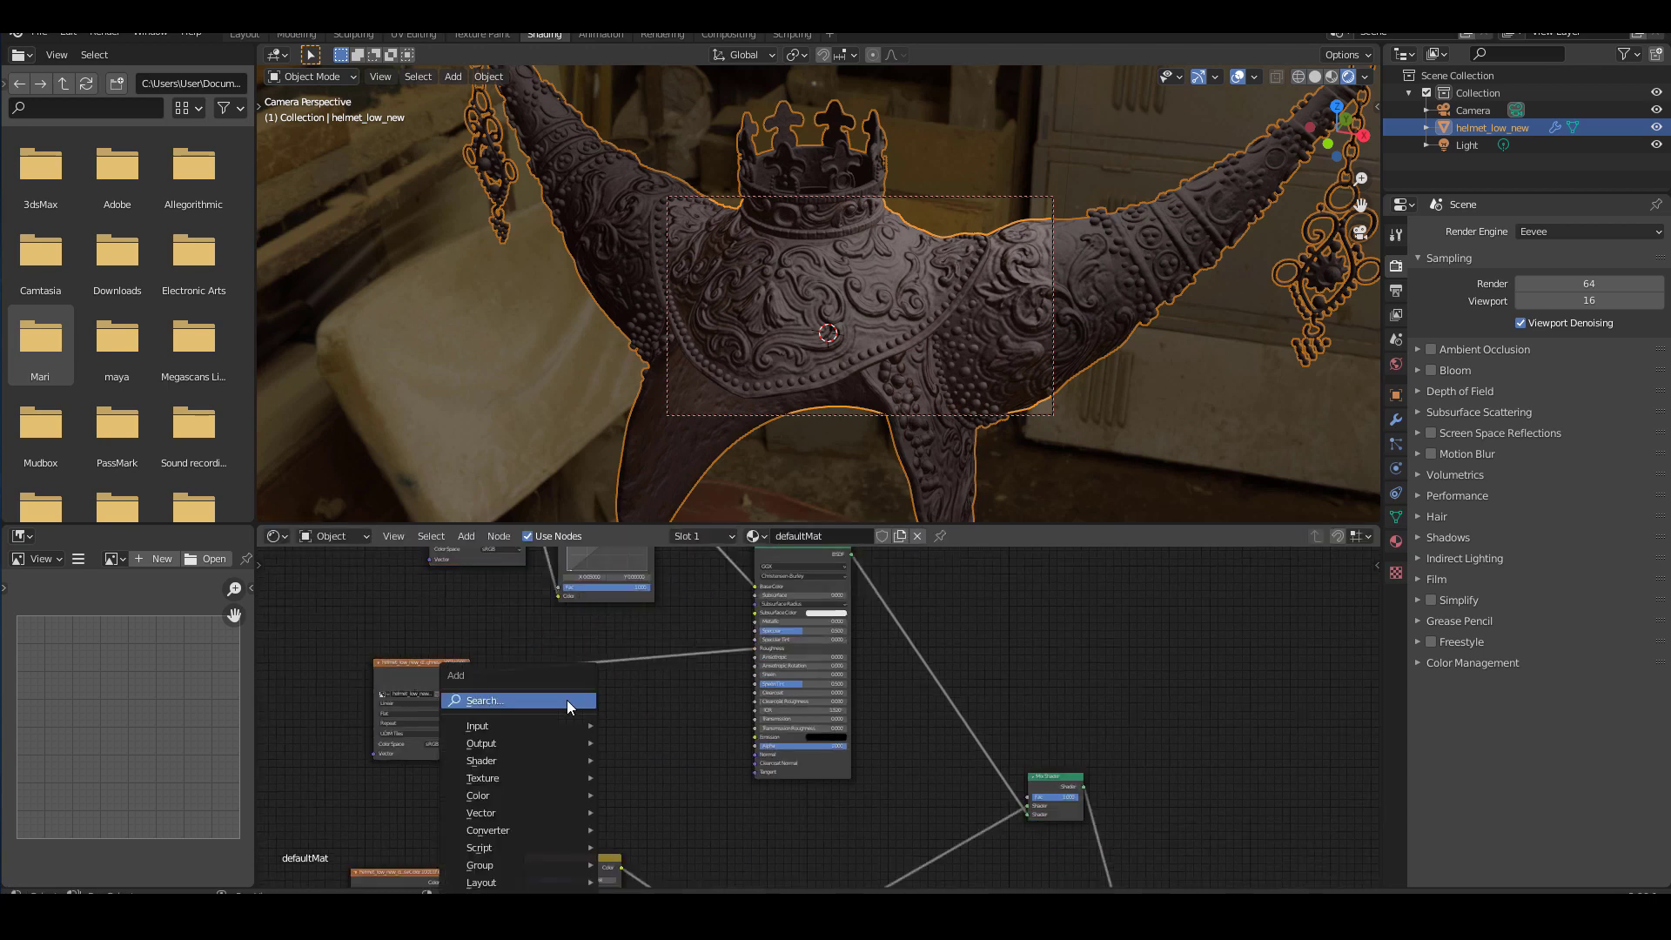
{"action": "left_click", "coordinate": [566, 699]}
{"action": "type", "text": "cur"}
{"action": "key", "text": "Return"}
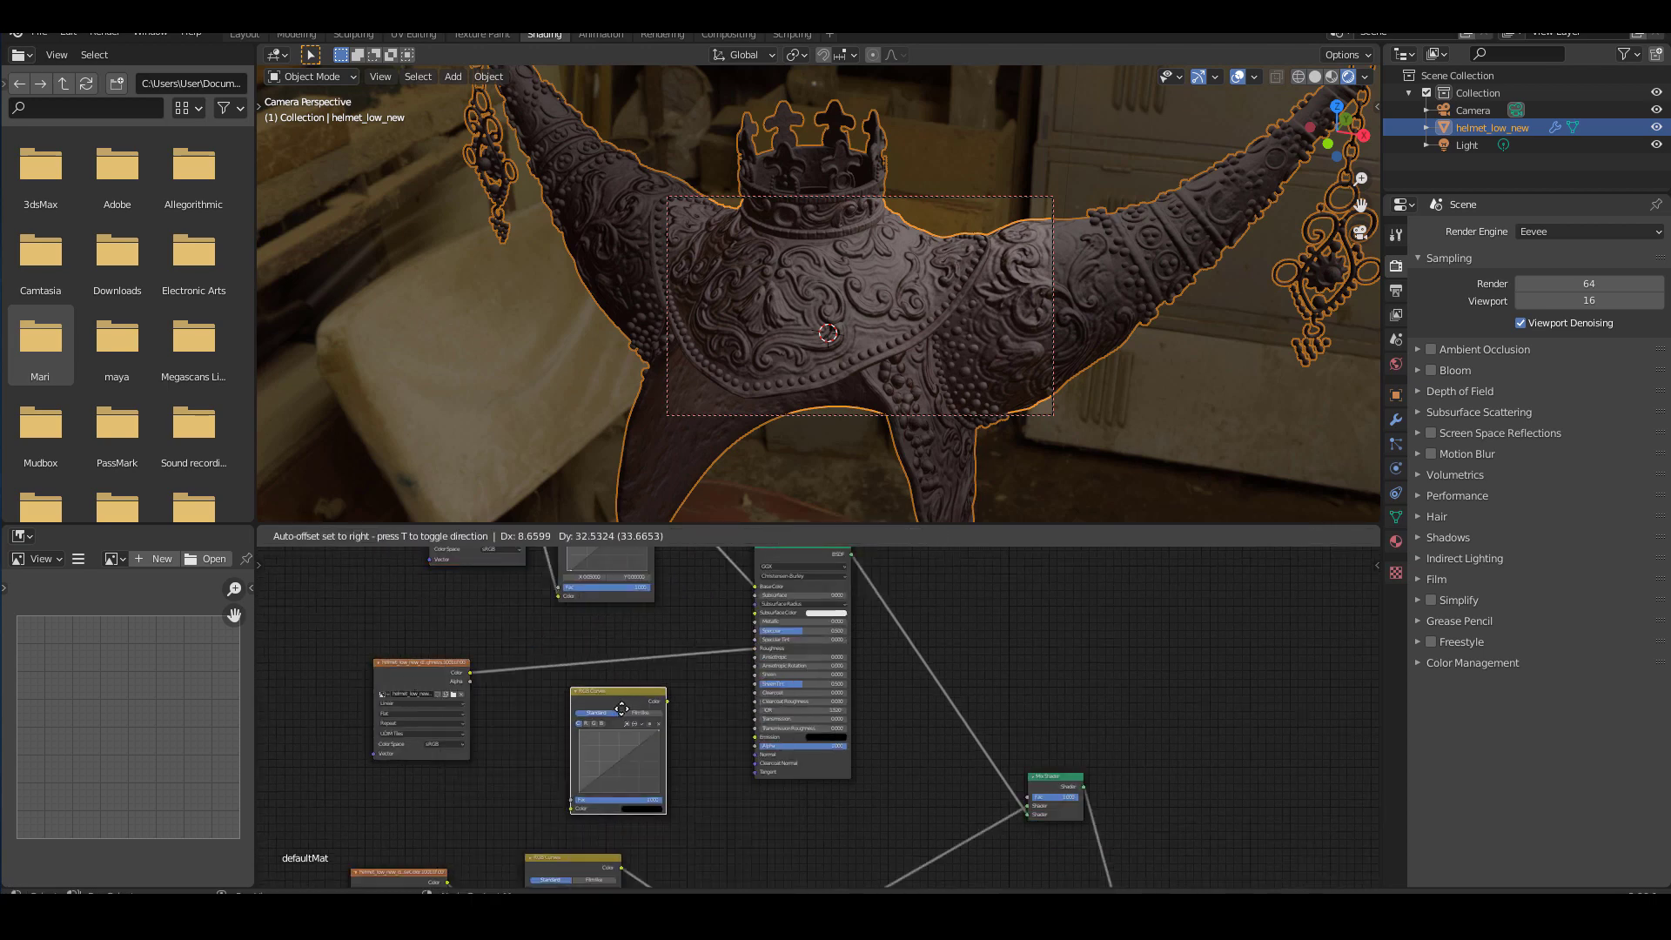
{"action": "left_click", "coordinate": [569, 691]}
{"action": "left_click_drag", "start_coordinate": [623, 641], "coordinate": [618, 644]}
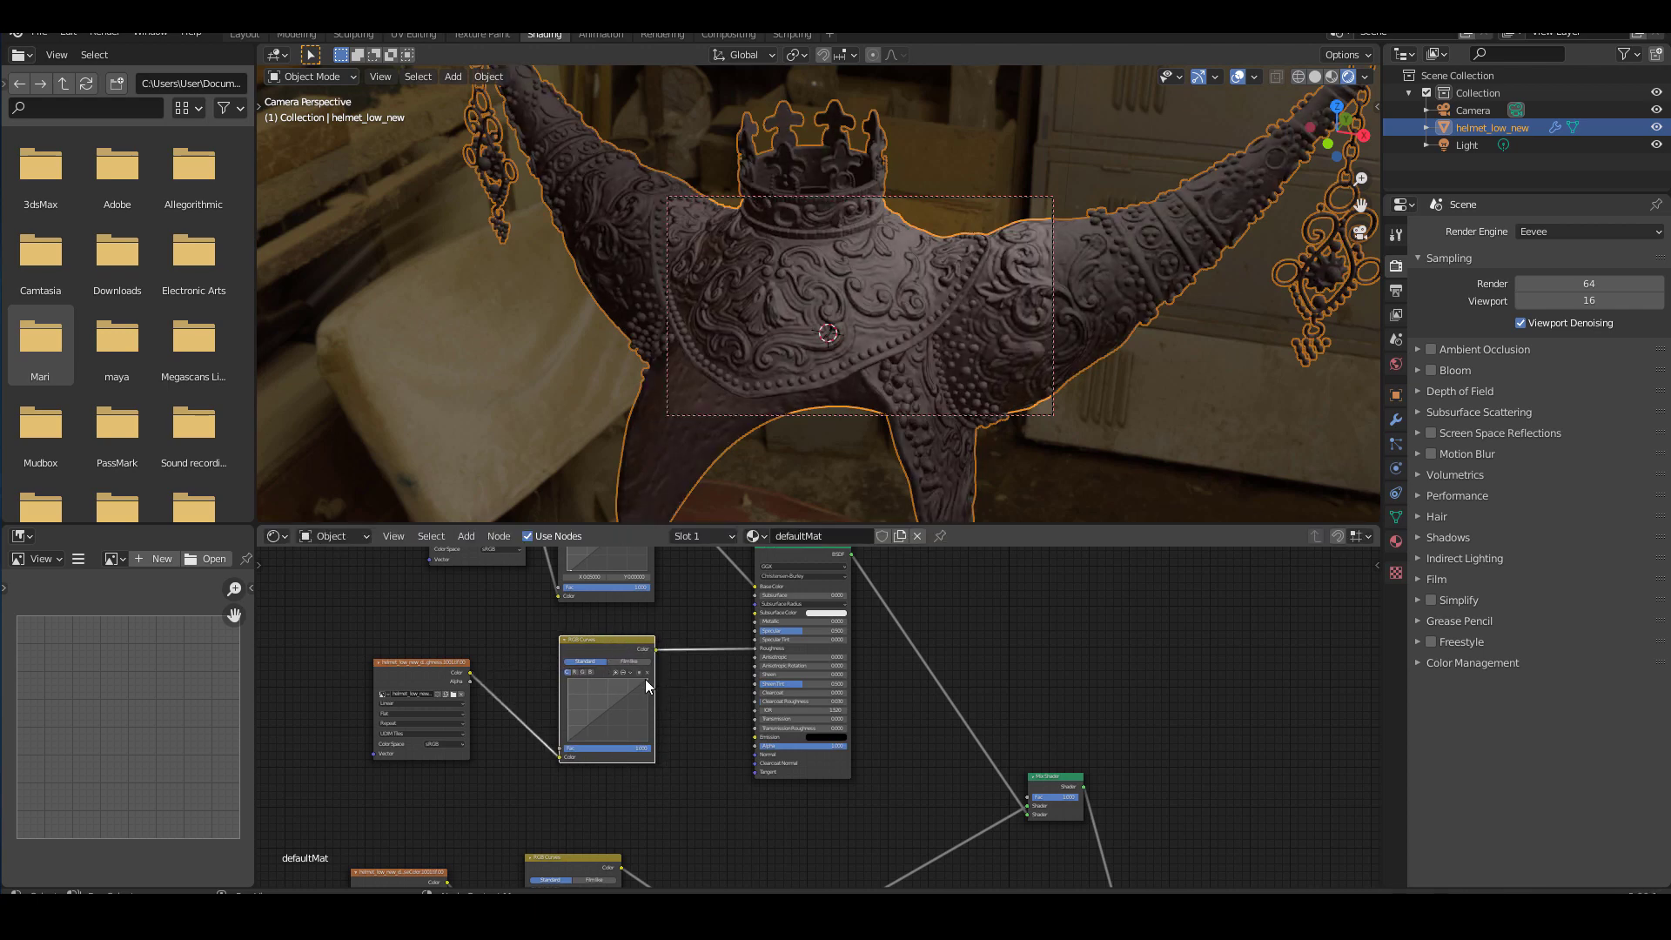
{"action": "scroll", "coordinate": [663, 717], "scroll_direction": "up", "scroll_amount": 2}
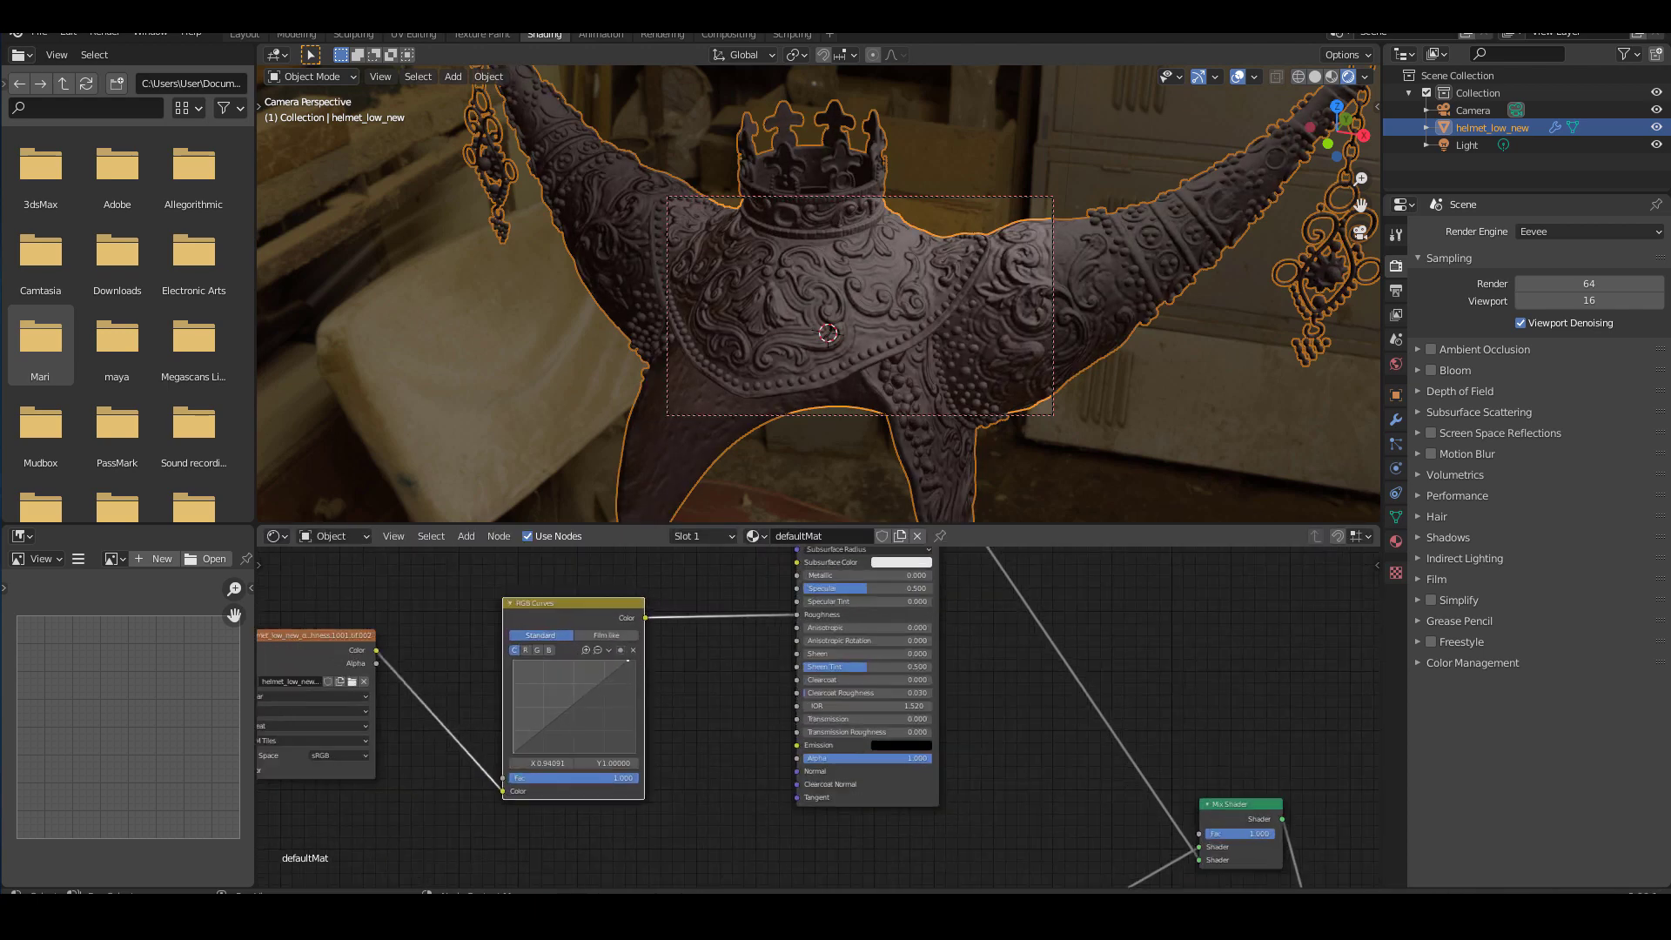
{"action": "left_click_drag", "start_coordinate": [627, 660], "coordinate": [597, 660]}
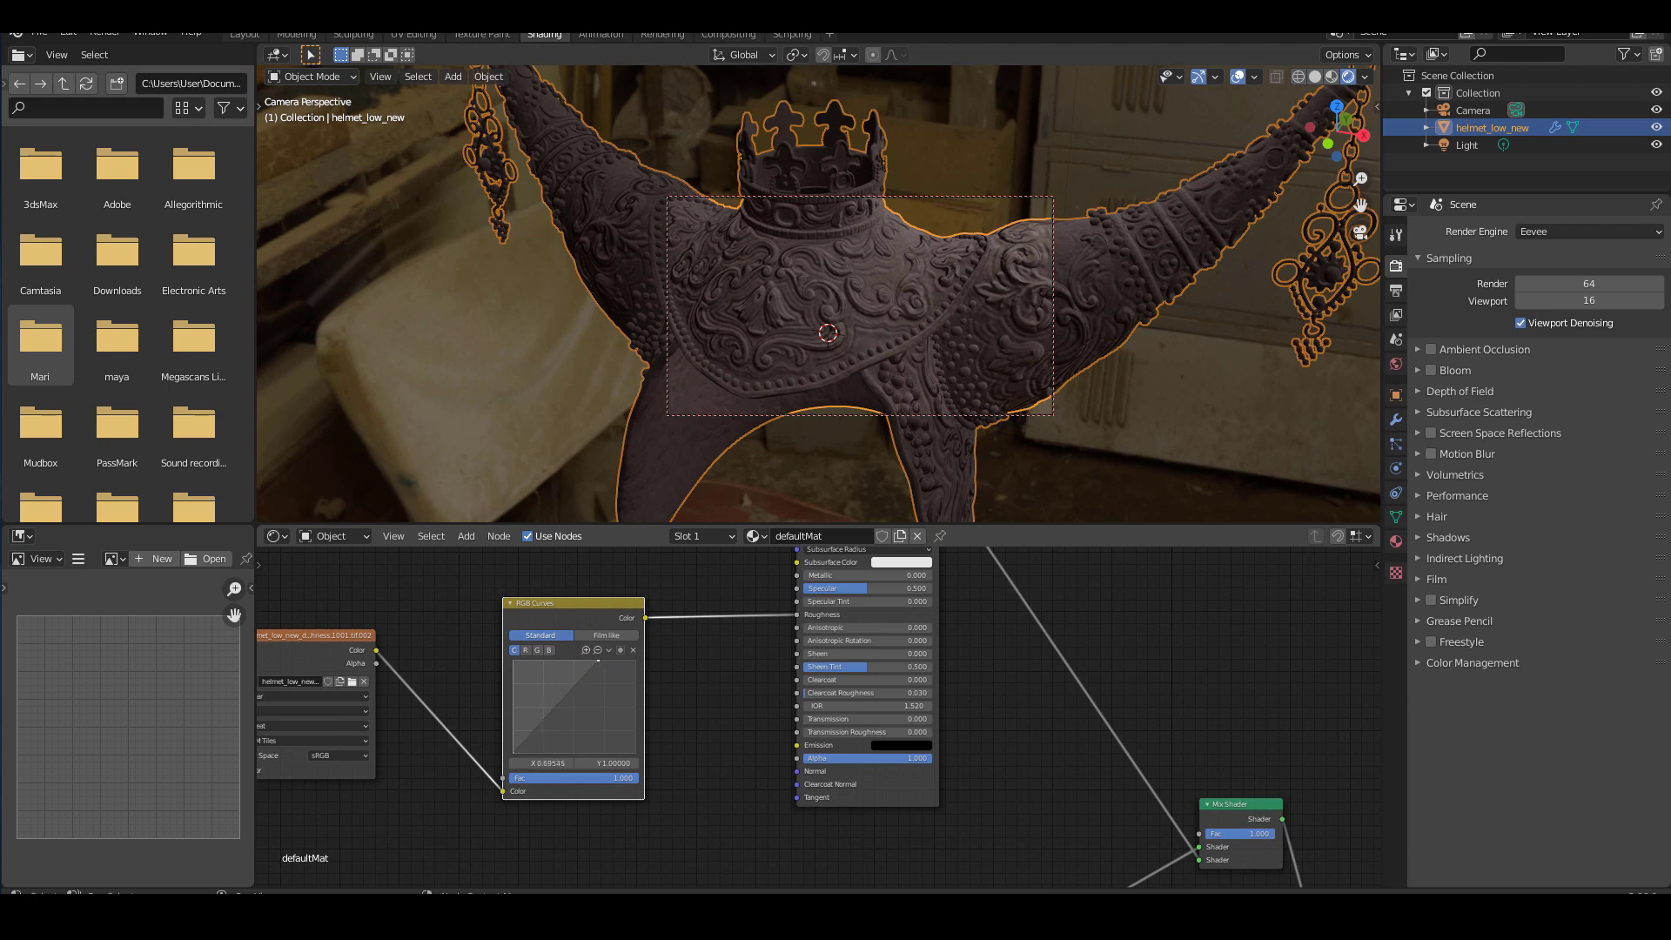
- Shift the grunge color texture and its RGB Curves node together away from the grunge shader
{"action": "scroll", "coordinate": [681, 703], "scroll_direction": "down", "scroll_amount": 3}
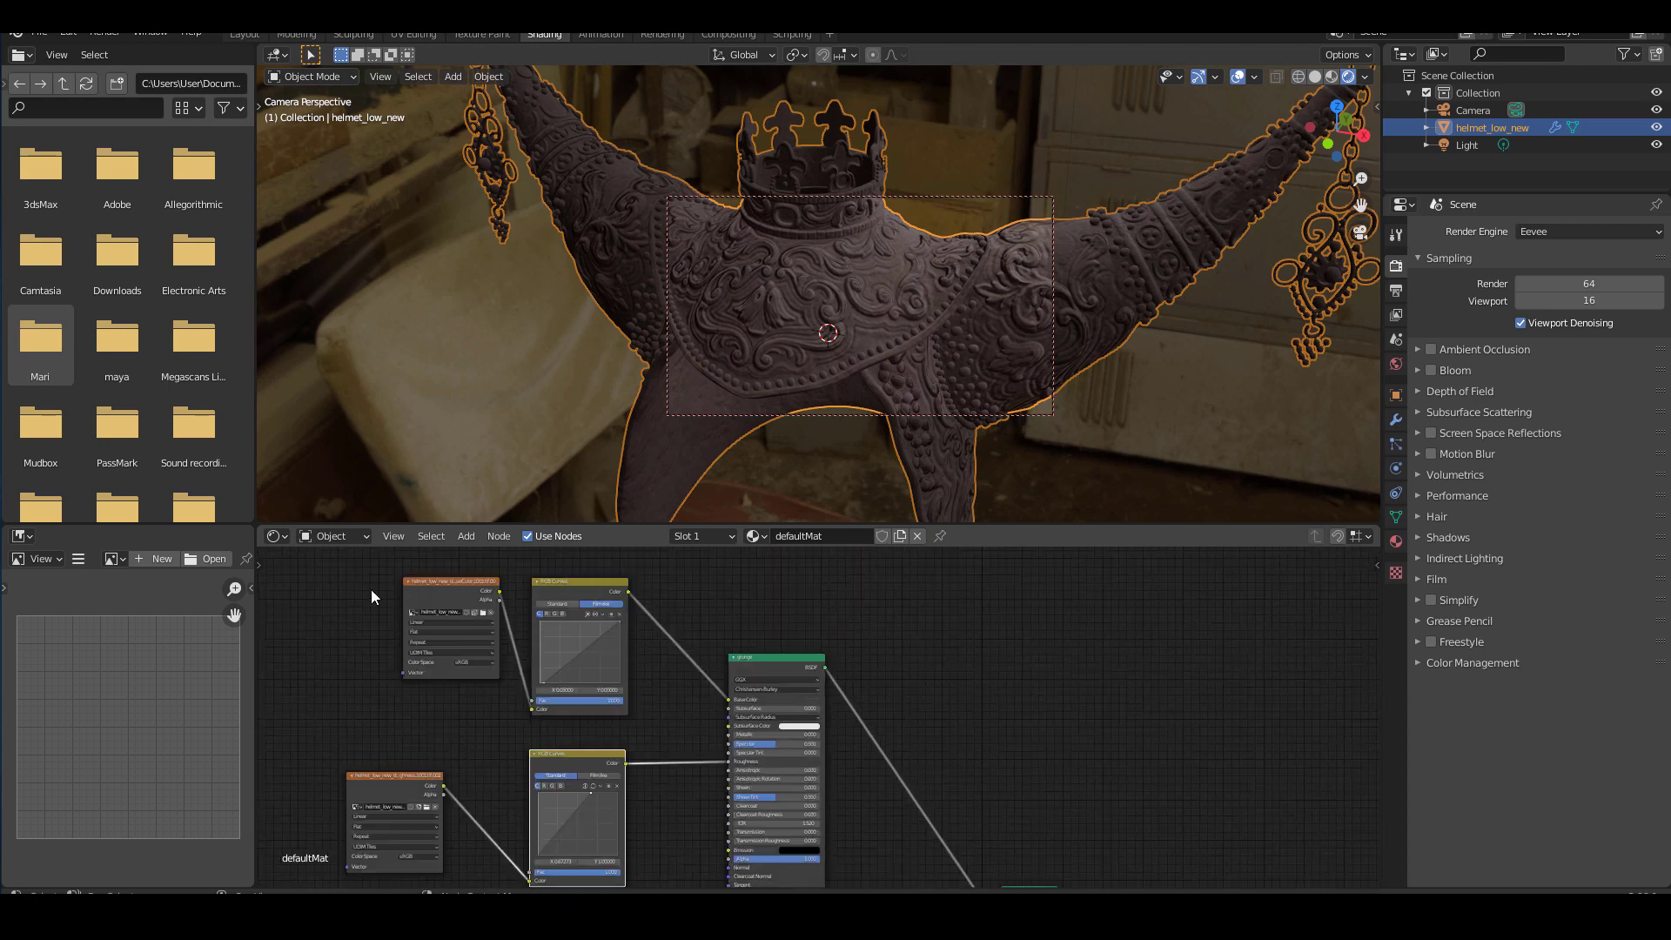
{"action": "left_click_drag", "start_coordinate": [621, 663], "coordinate": [559, 655]}
{"action": "left_click", "coordinate": [996, 752]}
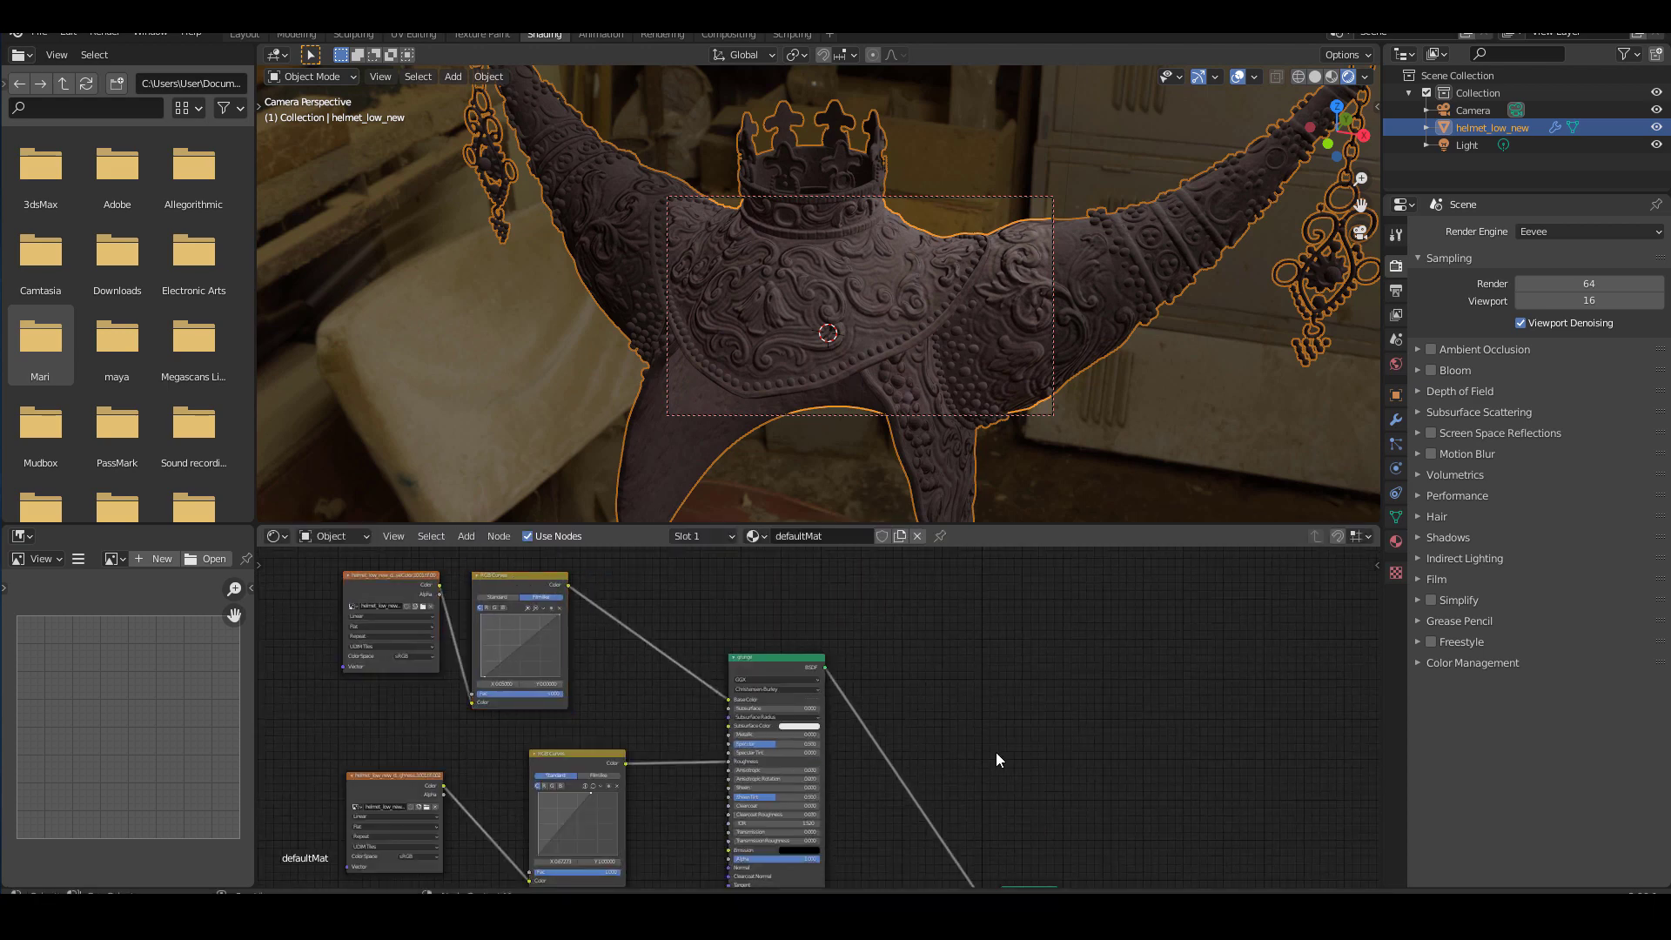
- Set the grunge shader's Specular to 0.2
{"action": "middle_click_drag", "start_coordinate": [992, 751], "coordinate": [989, 684]}
{"action": "scroll", "coordinate": [990, 684], "scroll_direction": "up", "scroll_amount": 2}
{"action": "scroll", "coordinate": [990, 682], "scroll_direction": "up", "scroll_amount": 2}
{"action": "double_click", "coordinate": [810, 677]}
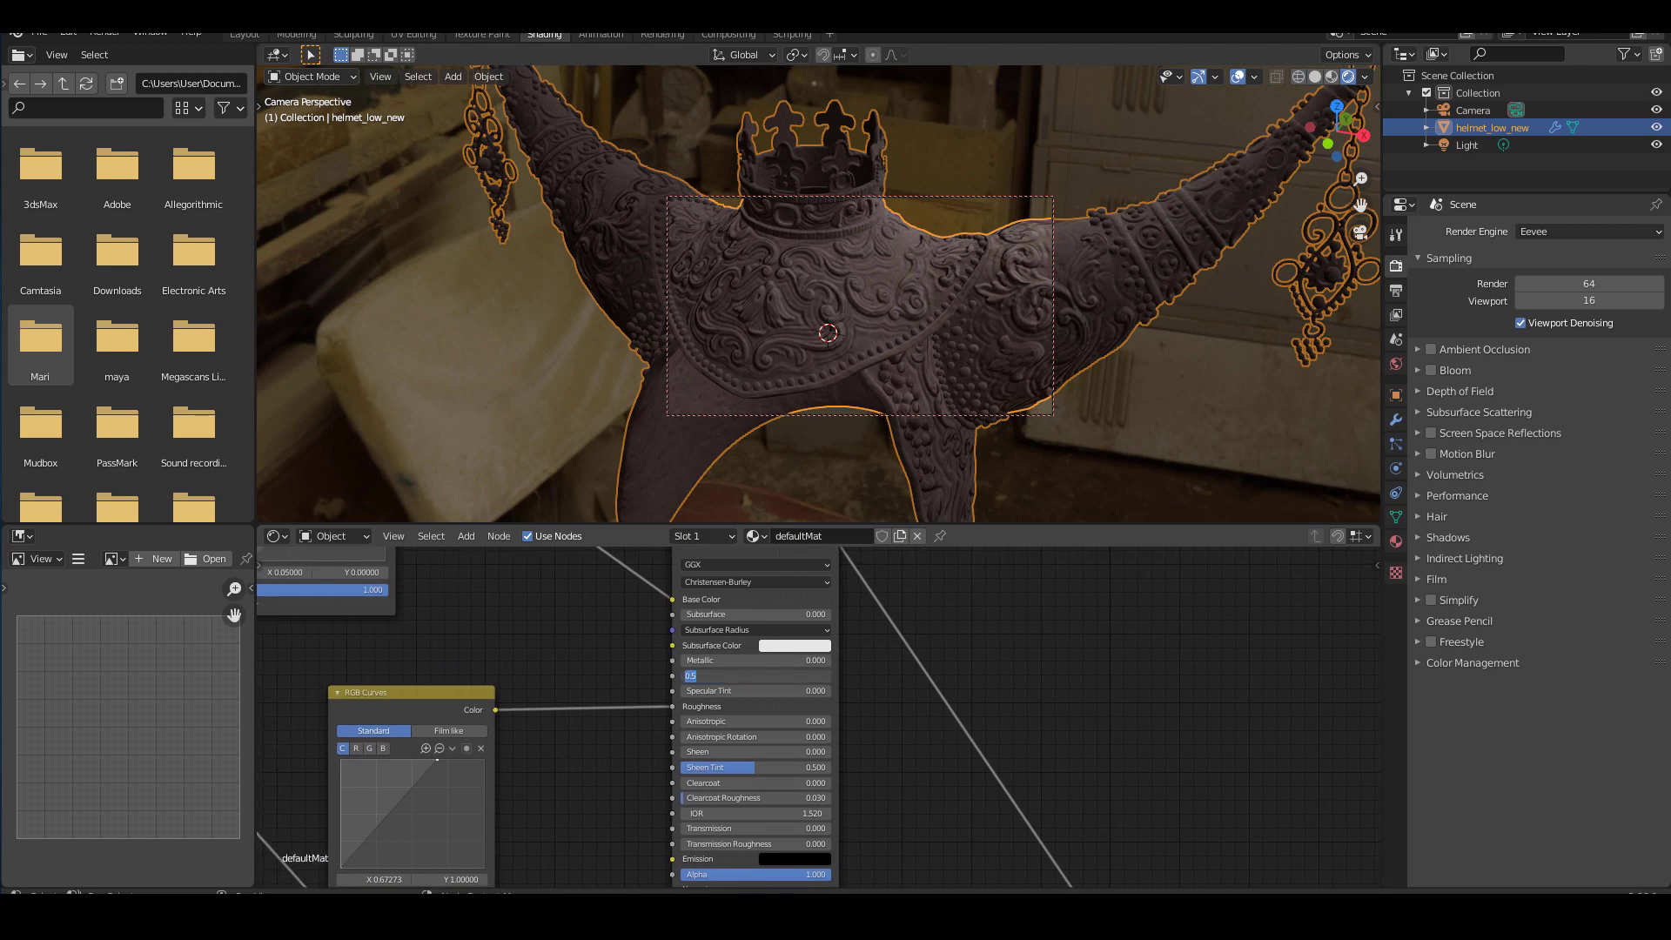
{"action": "type", "text": ".2"}
{"action": "key", "text": "Return"}
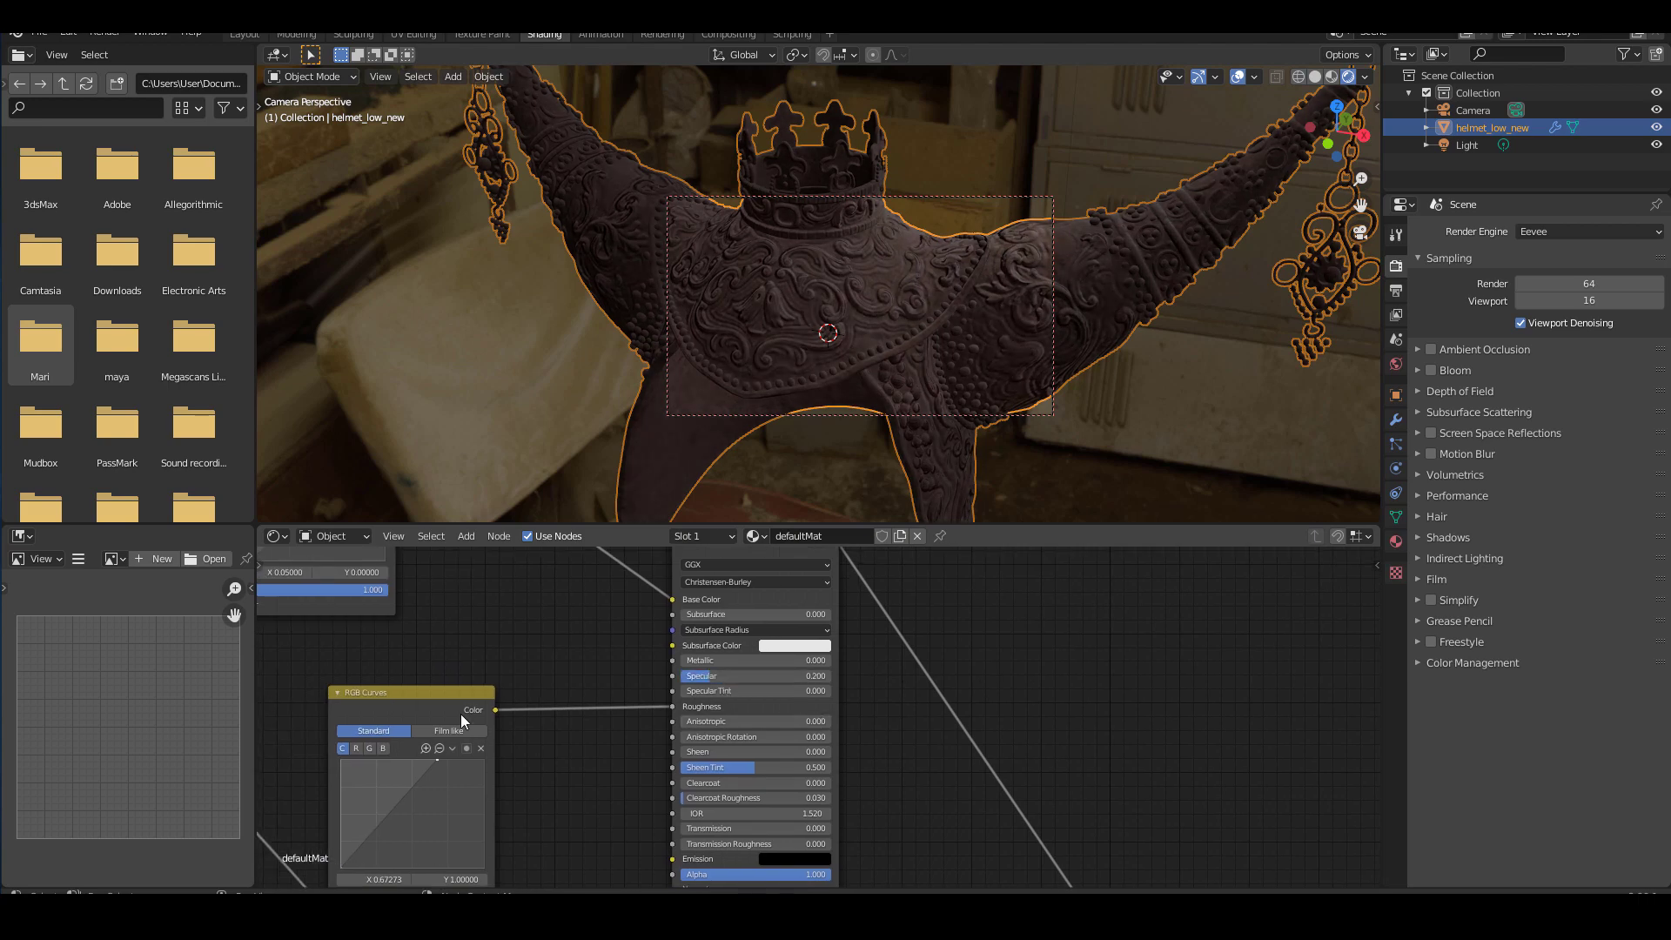
- Move the whole grunge node group away from the metal nodes to free up space between them
{"action": "middle_click_drag", "start_coordinate": [1210, 801], "coordinate": [975, 676]}
{"action": "scroll", "coordinate": [975, 677], "scroll_direction": "down", "scroll_amount": 5}
{"action": "scroll", "coordinate": [843, 671], "scroll_direction": "down", "scroll_amount": 2}
{"action": "left_click_drag", "start_coordinate": [549, 604], "coordinate": [853, 801]}
{"action": "left_click_drag", "start_coordinate": [821, 671], "coordinate": [745, 572]}
{"action": "scroll", "coordinate": [976, 650], "scroll_direction": "up", "scroll_amount": 2}
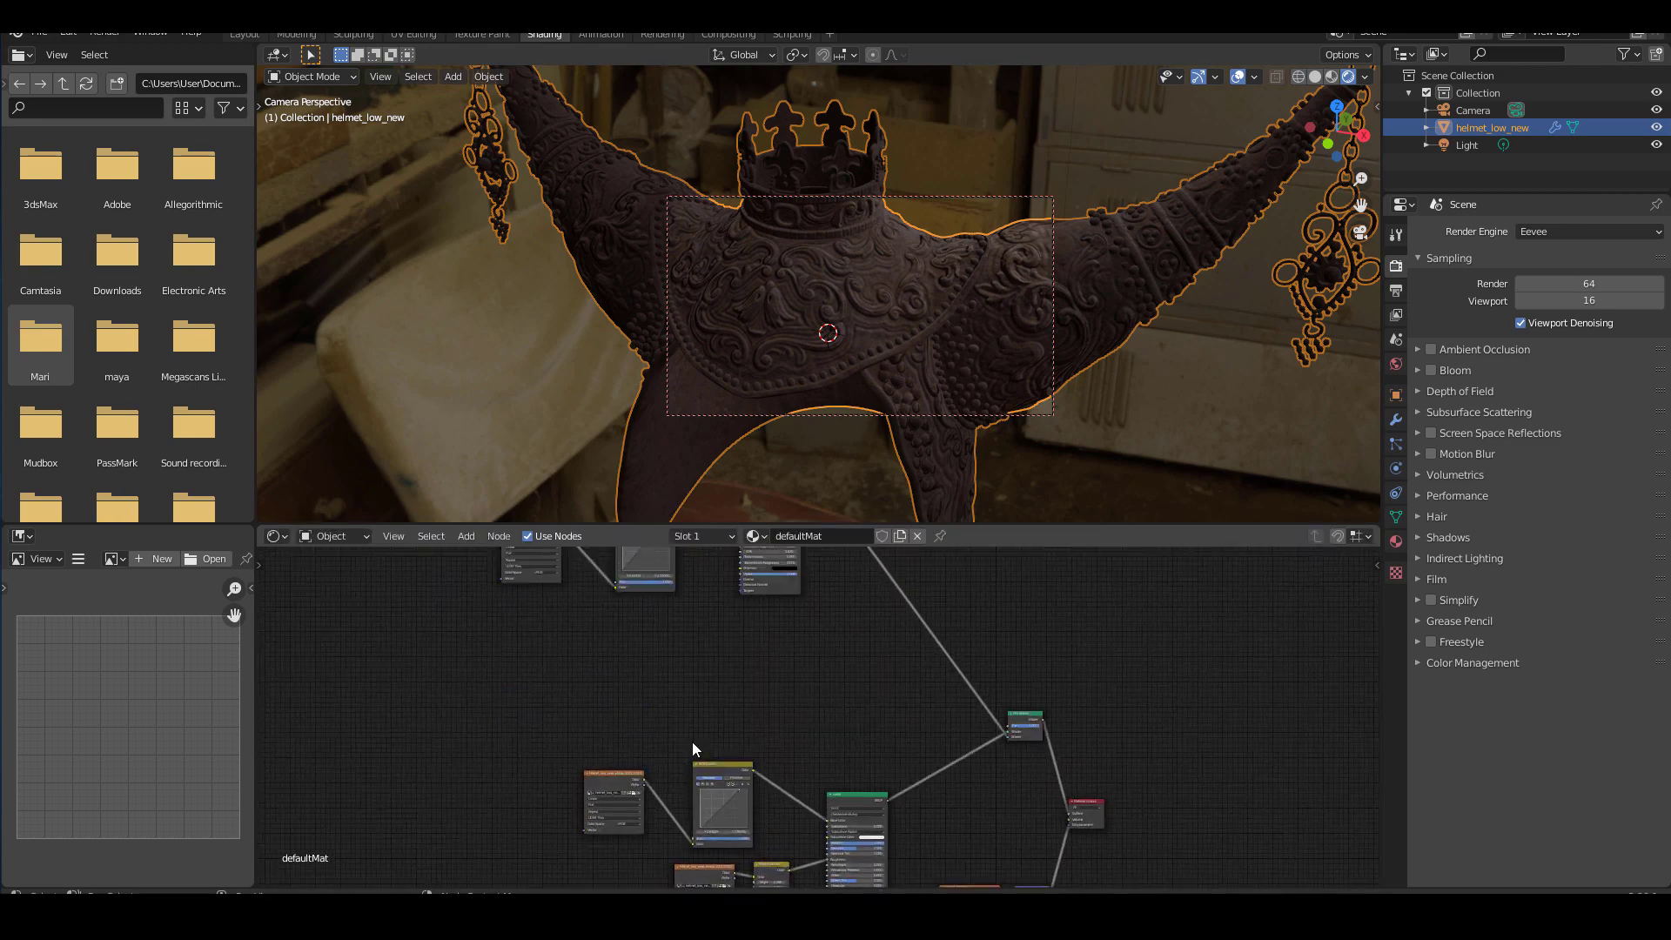
- Add an empty Image Texture node in the free space above the metal color texture
{"action": "key", "text": "shift+a"}
{"action": "mouse_move", "coordinate": [627, 768]}
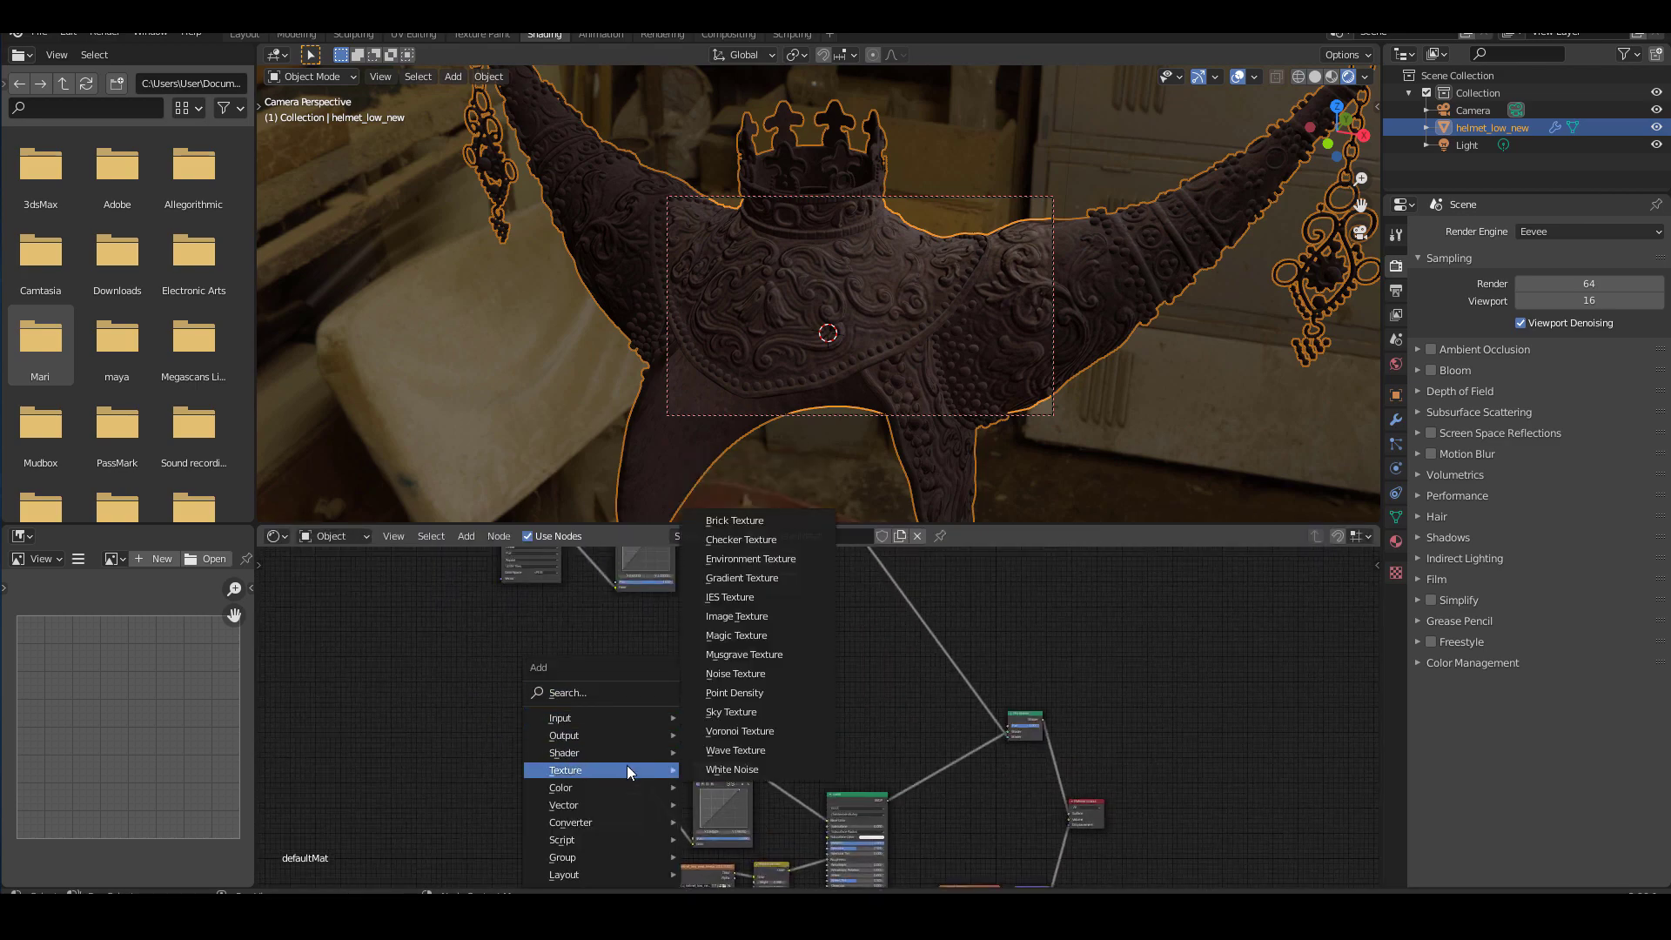
{"action": "left_click", "coordinate": [752, 616]}
{"action": "left_click", "coordinate": [609, 696]}
{"action": "scroll", "coordinate": [626, 691], "scroll_direction": "up", "scroll_amount": 2}
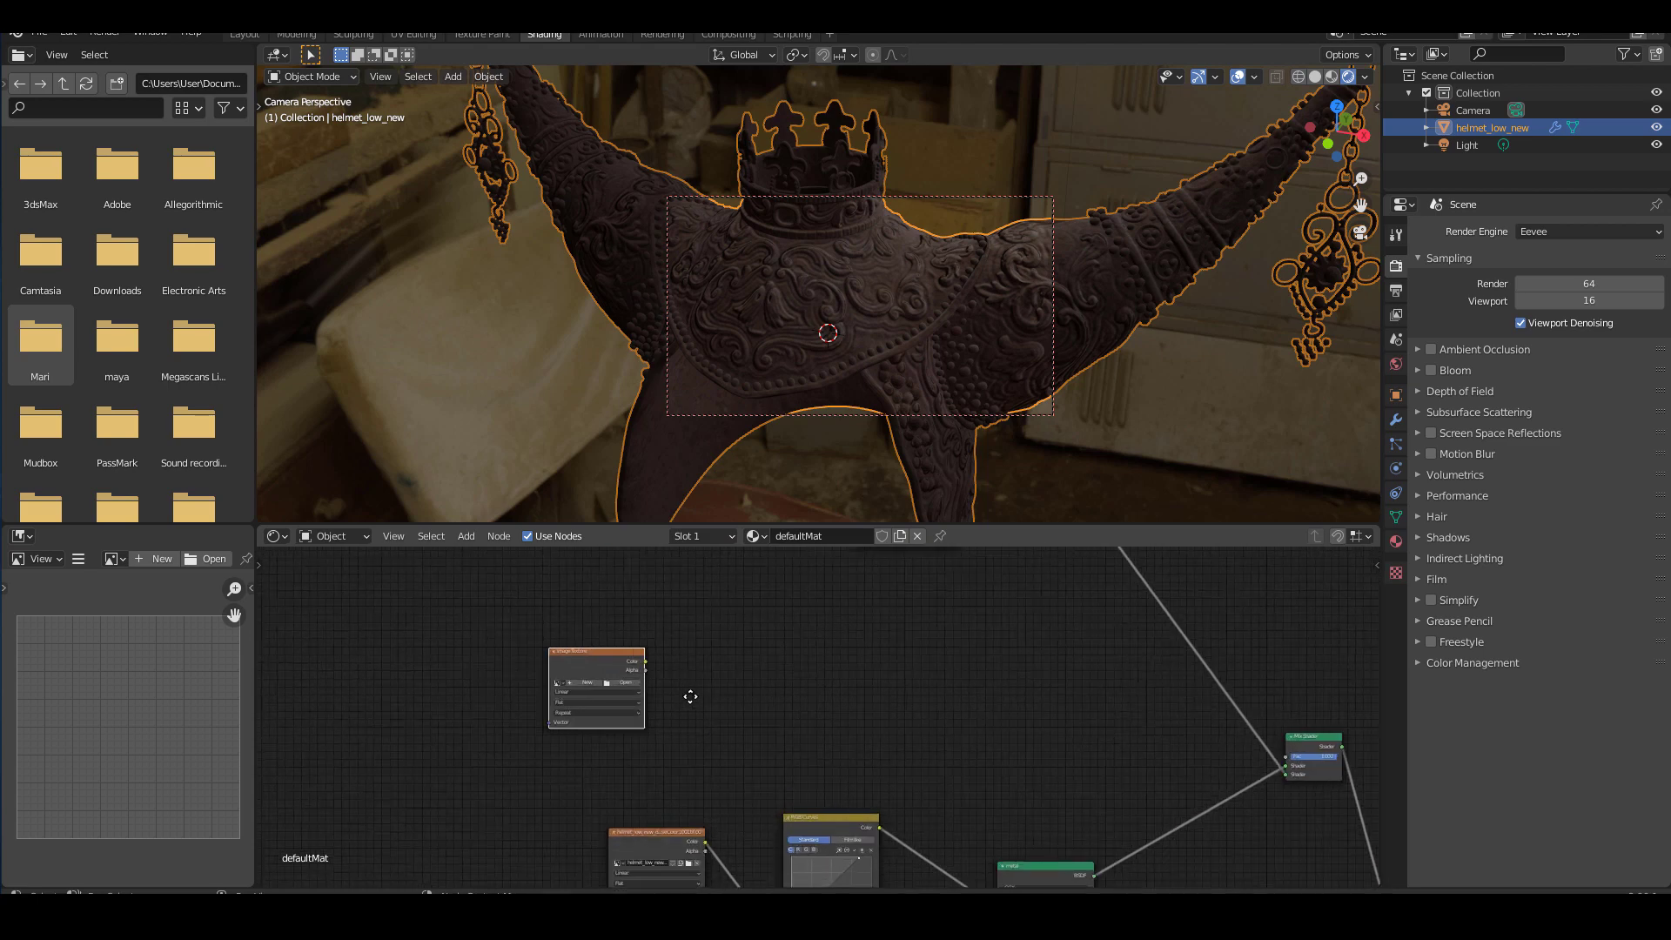
- Load helmet_low_new_defaultMat_Roughness.1001.tif from the substance PBR export folder into the empty Image Texture node
{"action": "left_click", "coordinate": [630, 681]}
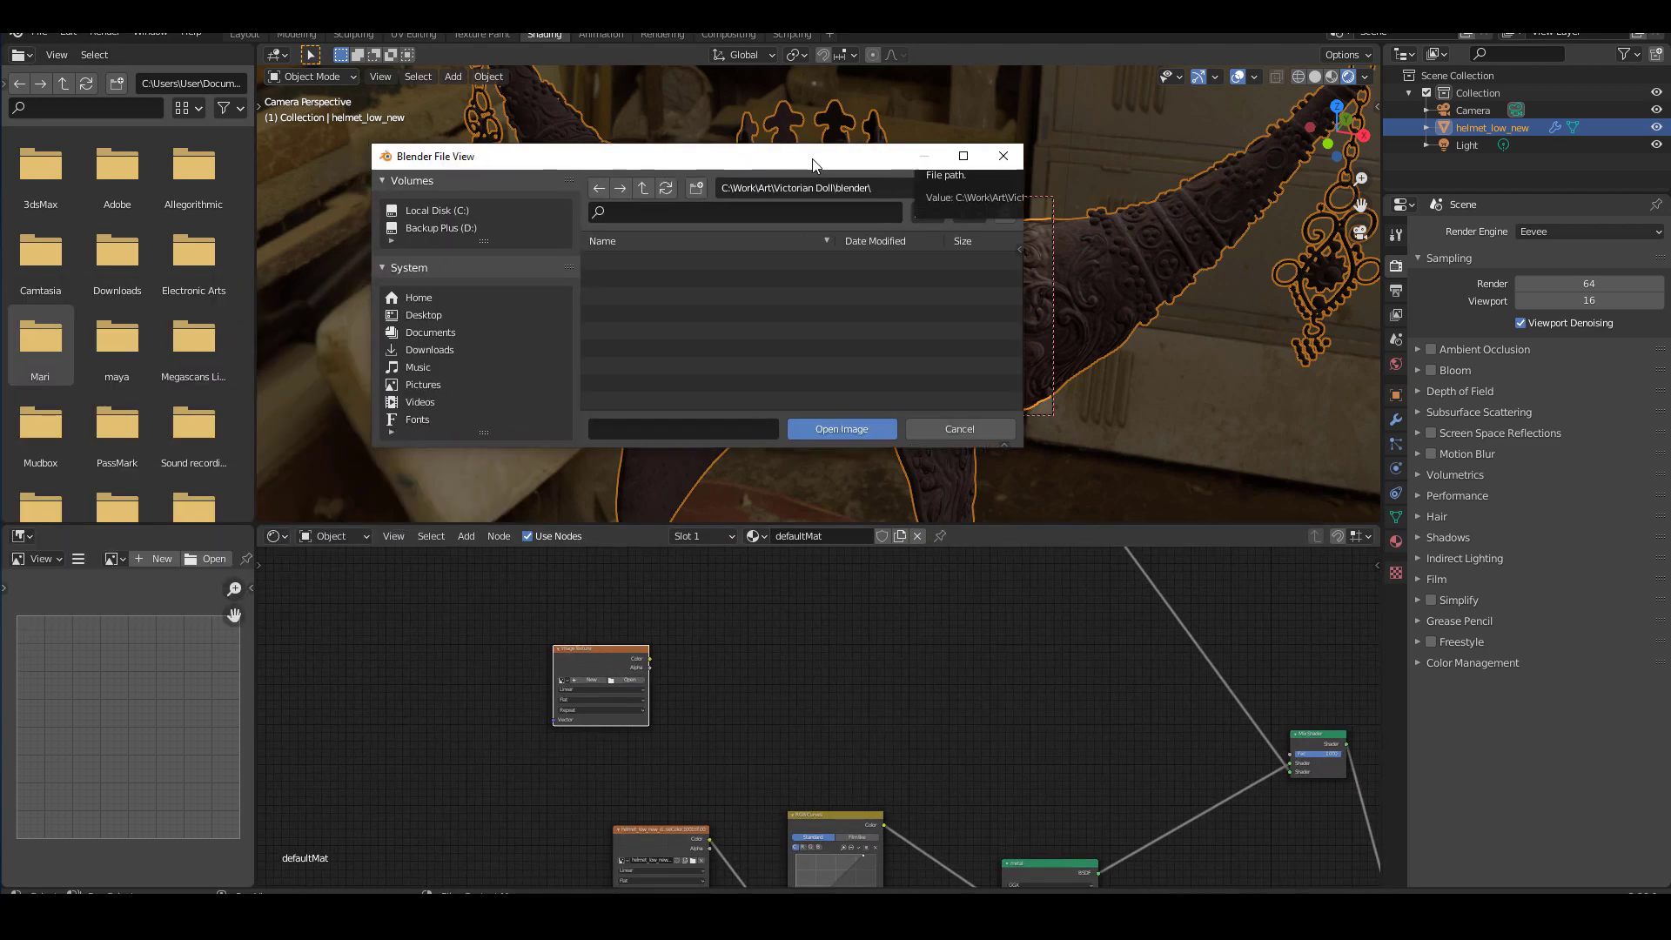
{"action": "left_click", "coordinate": [435, 314]}
{"action": "double_click", "coordinate": [623, 265]}
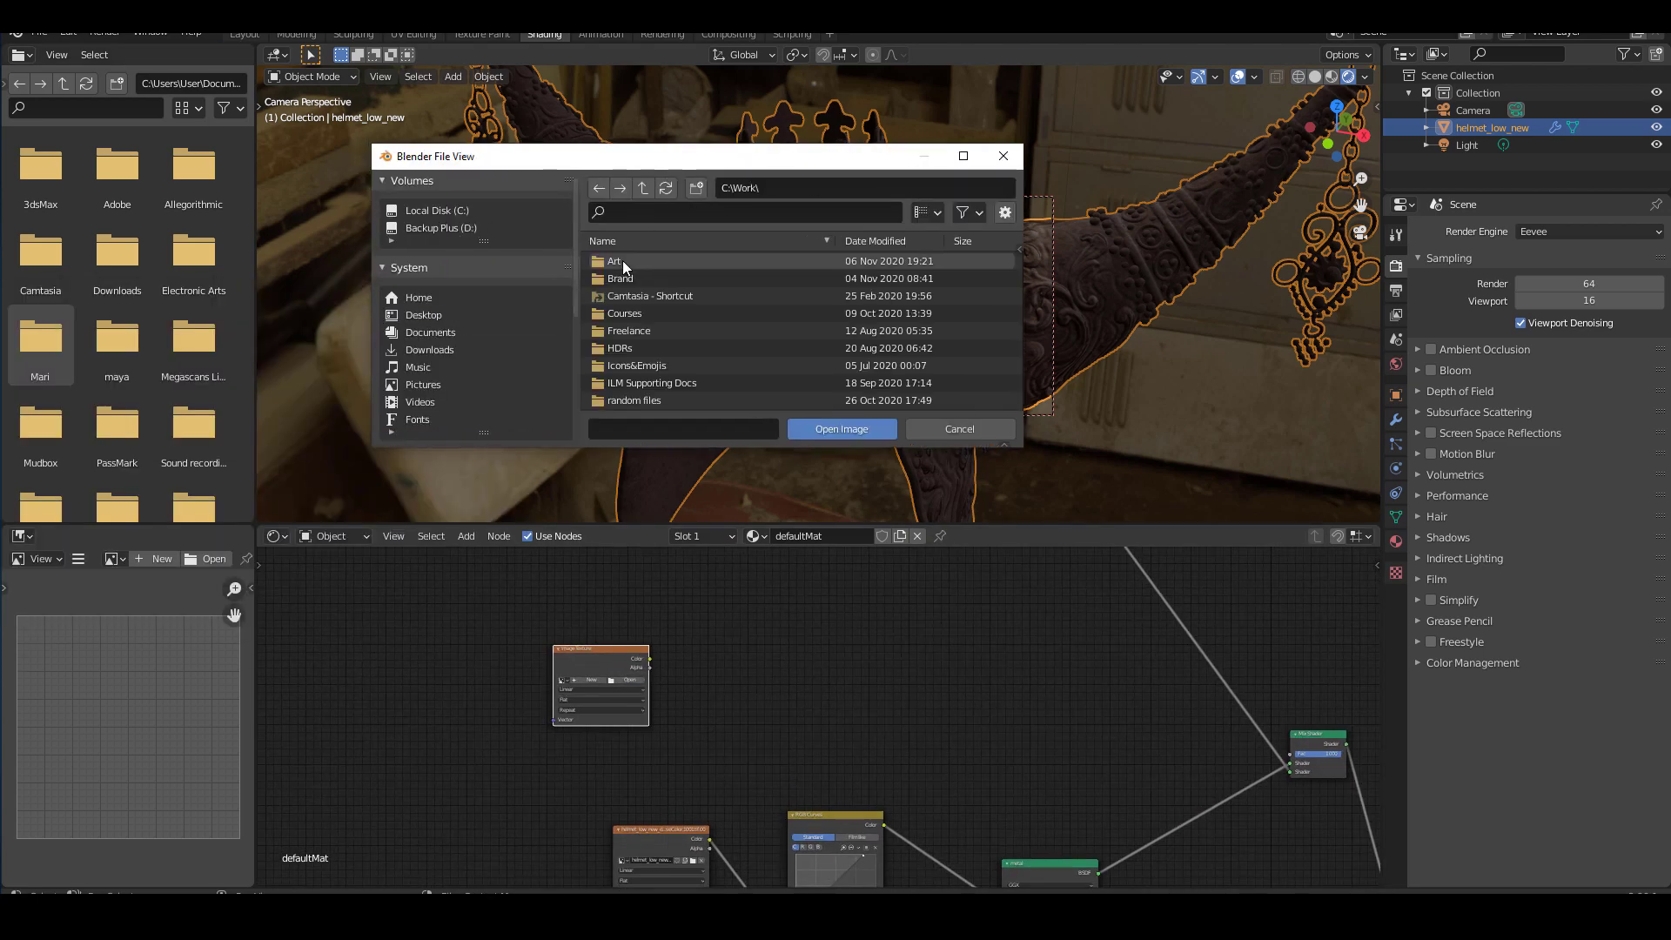
{"action": "double_click", "coordinate": [623, 264]}
{"action": "double_click", "coordinate": [623, 296]}
{"action": "left_click", "coordinate": [634, 348]}
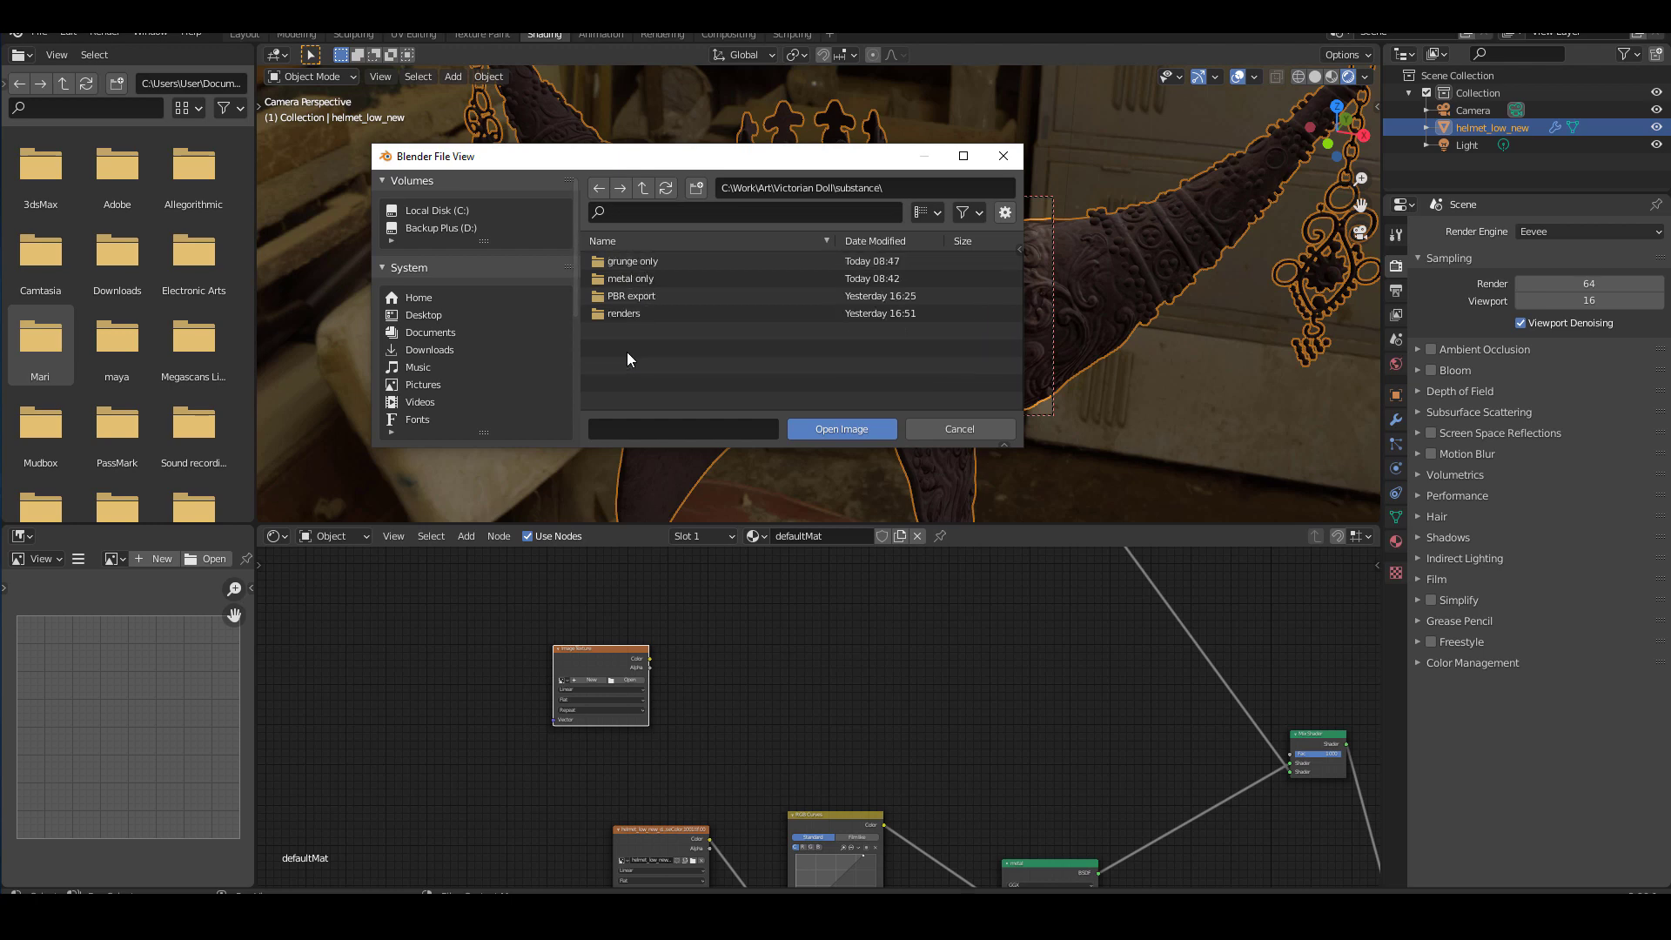
{"action": "left_click", "coordinate": [636, 315]}
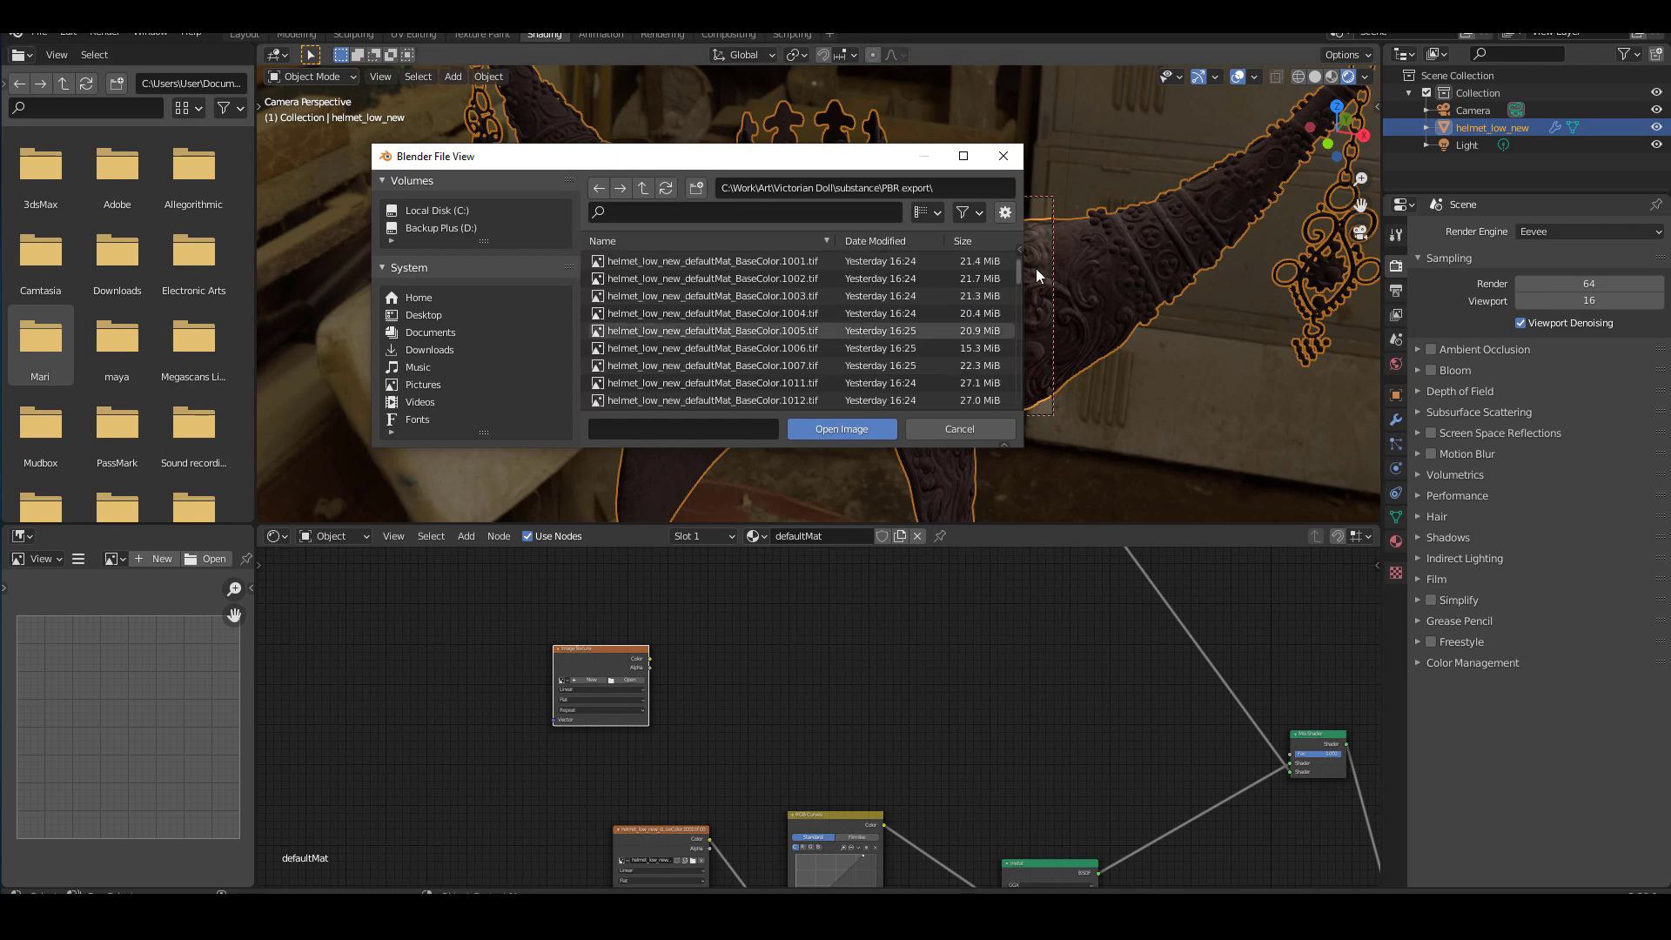
{"action": "left_click_drag", "start_coordinate": [1016, 278], "coordinate": [1014, 402]}
{"action": "left_click", "coordinate": [802, 300]}
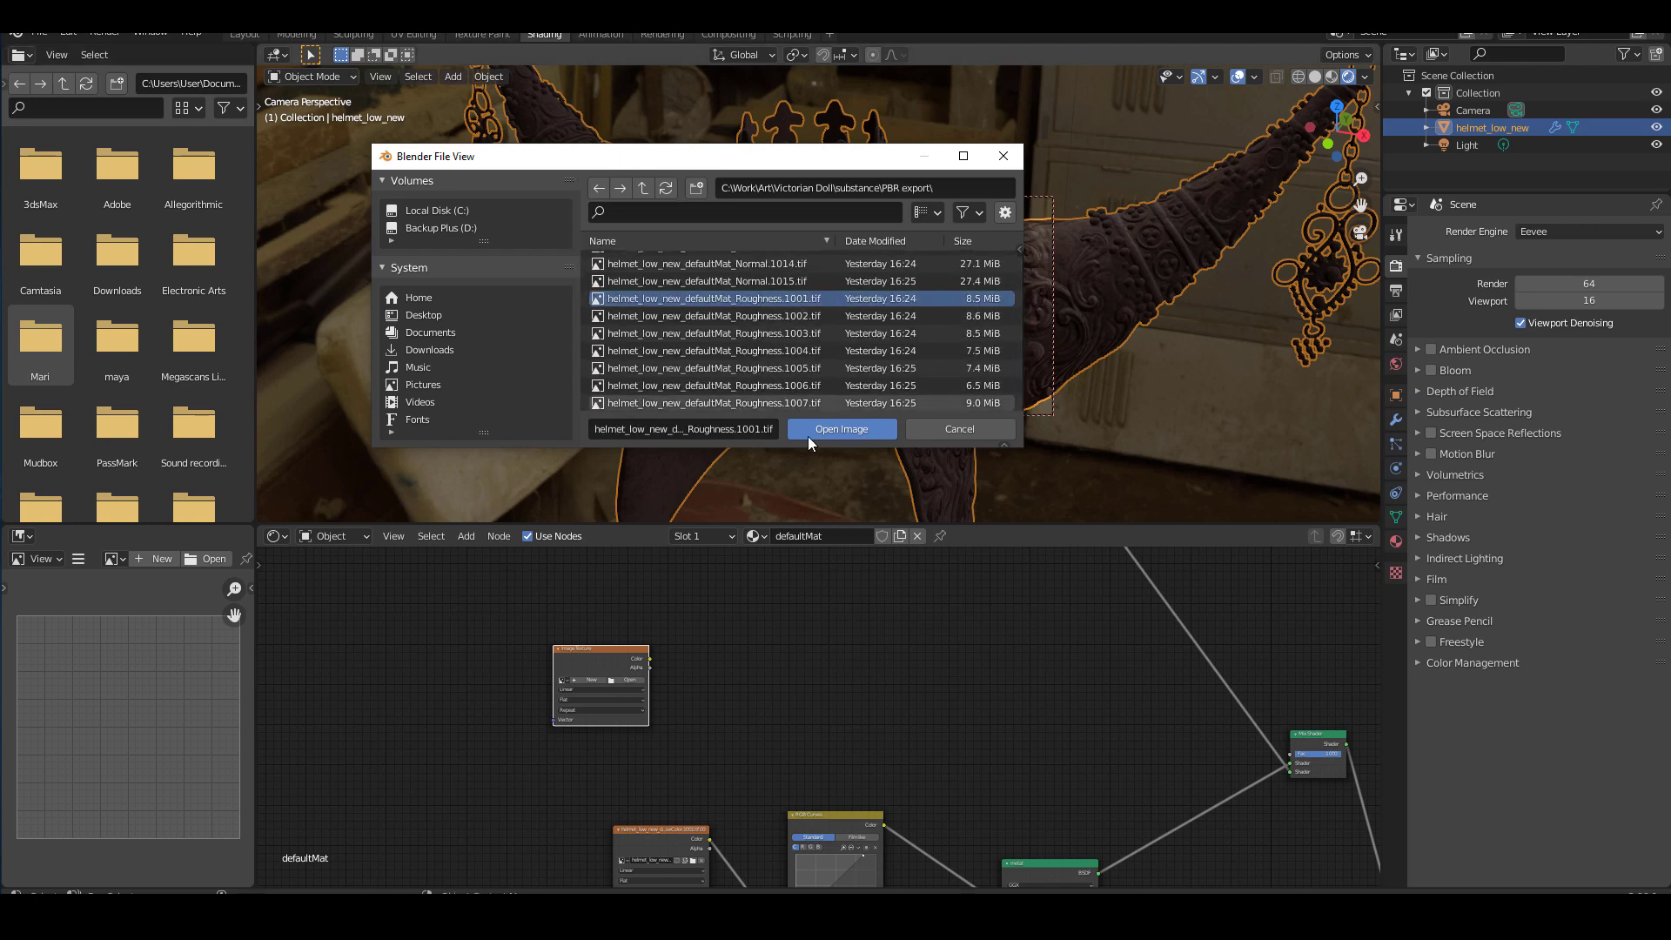
{"action": "left_click", "coordinate": [809, 435]}
- Connect the roughness mask texture's Color directly to the Material Output's Surface for preview, and reposition the node to leave space for another
{"action": "scroll", "coordinate": [828, 677], "scroll_direction": "down", "scroll_amount": 5}
{"action": "middle_click_drag", "start_coordinate": [762, 695], "coordinate": [509, 646]}
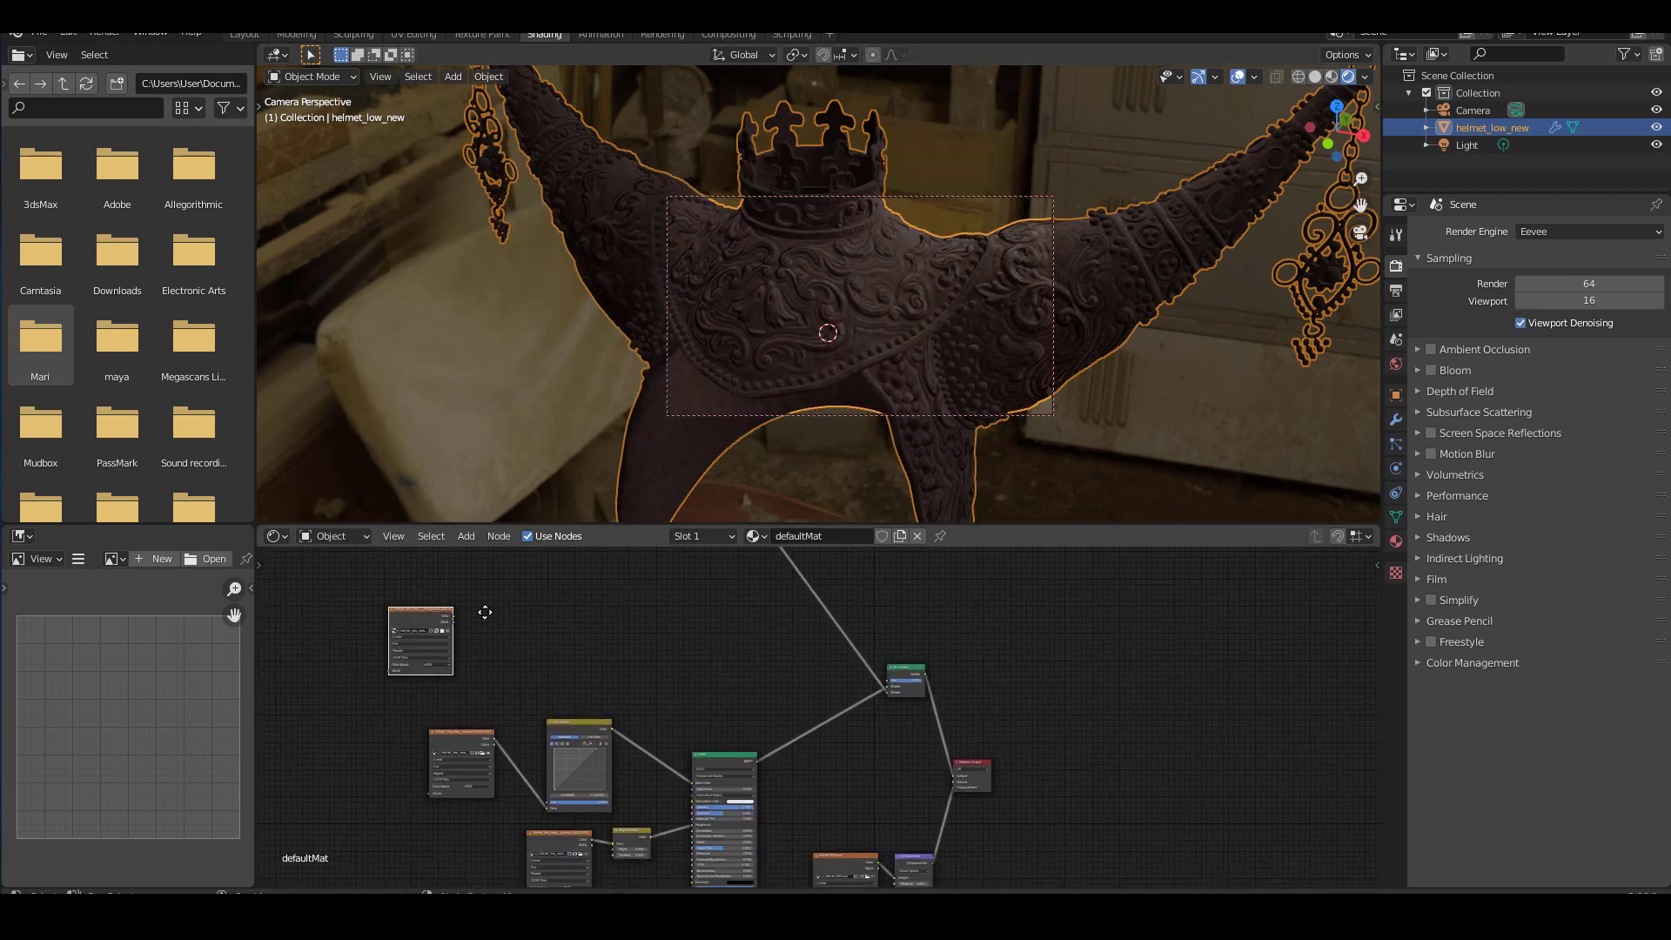
{"action": "left_click_drag", "start_coordinate": [439, 621], "coordinate": [722, 645]}
{"action": "scroll", "coordinate": [769, 701], "scroll_direction": "up", "scroll_amount": 6}
{"action": "middle_click_drag", "start_coordinate": [800, 663], "coordinate": [623, 670]}
{"action": "left_click_drag", "start_coordinate": [543, 607], "coordinate": [884, 825]}
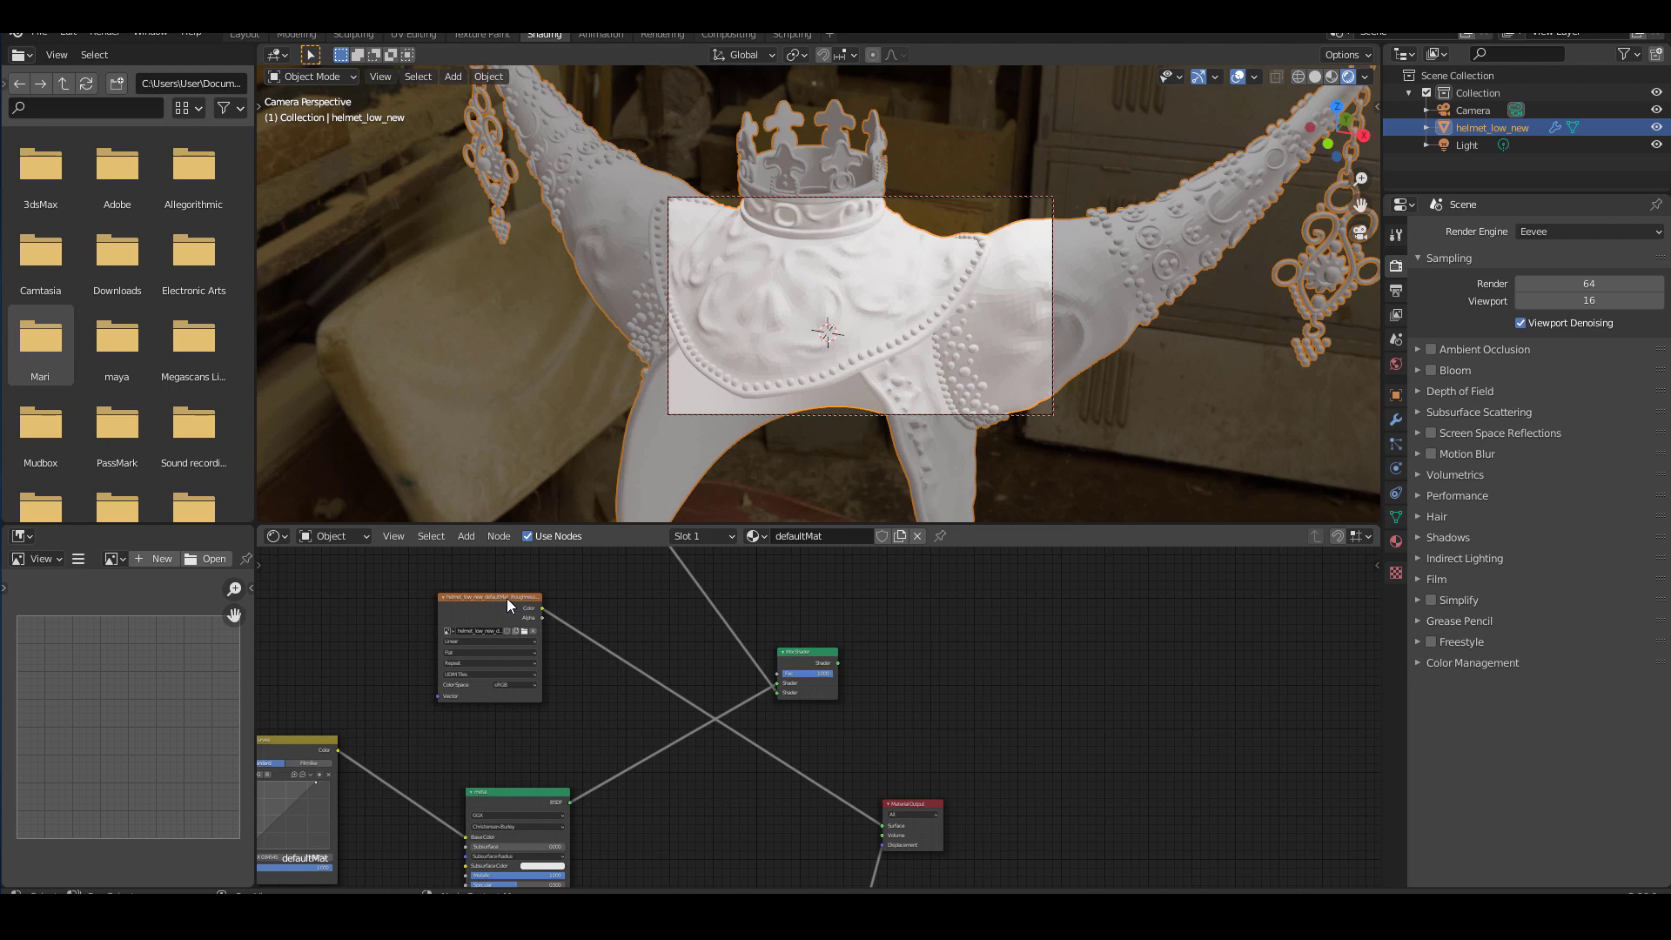
{"action": "left_click_drag", "start_coordinate": [507, 597], "coordinate": [345, 584]}
{"action": "middle_click_drag", "start_coordinate": [567, 624], "coordinate": [722, 637]}
{"action": "scroll", "coordinate": [722, 637], "scroll_direction": "up", "scroll_amount": 2}
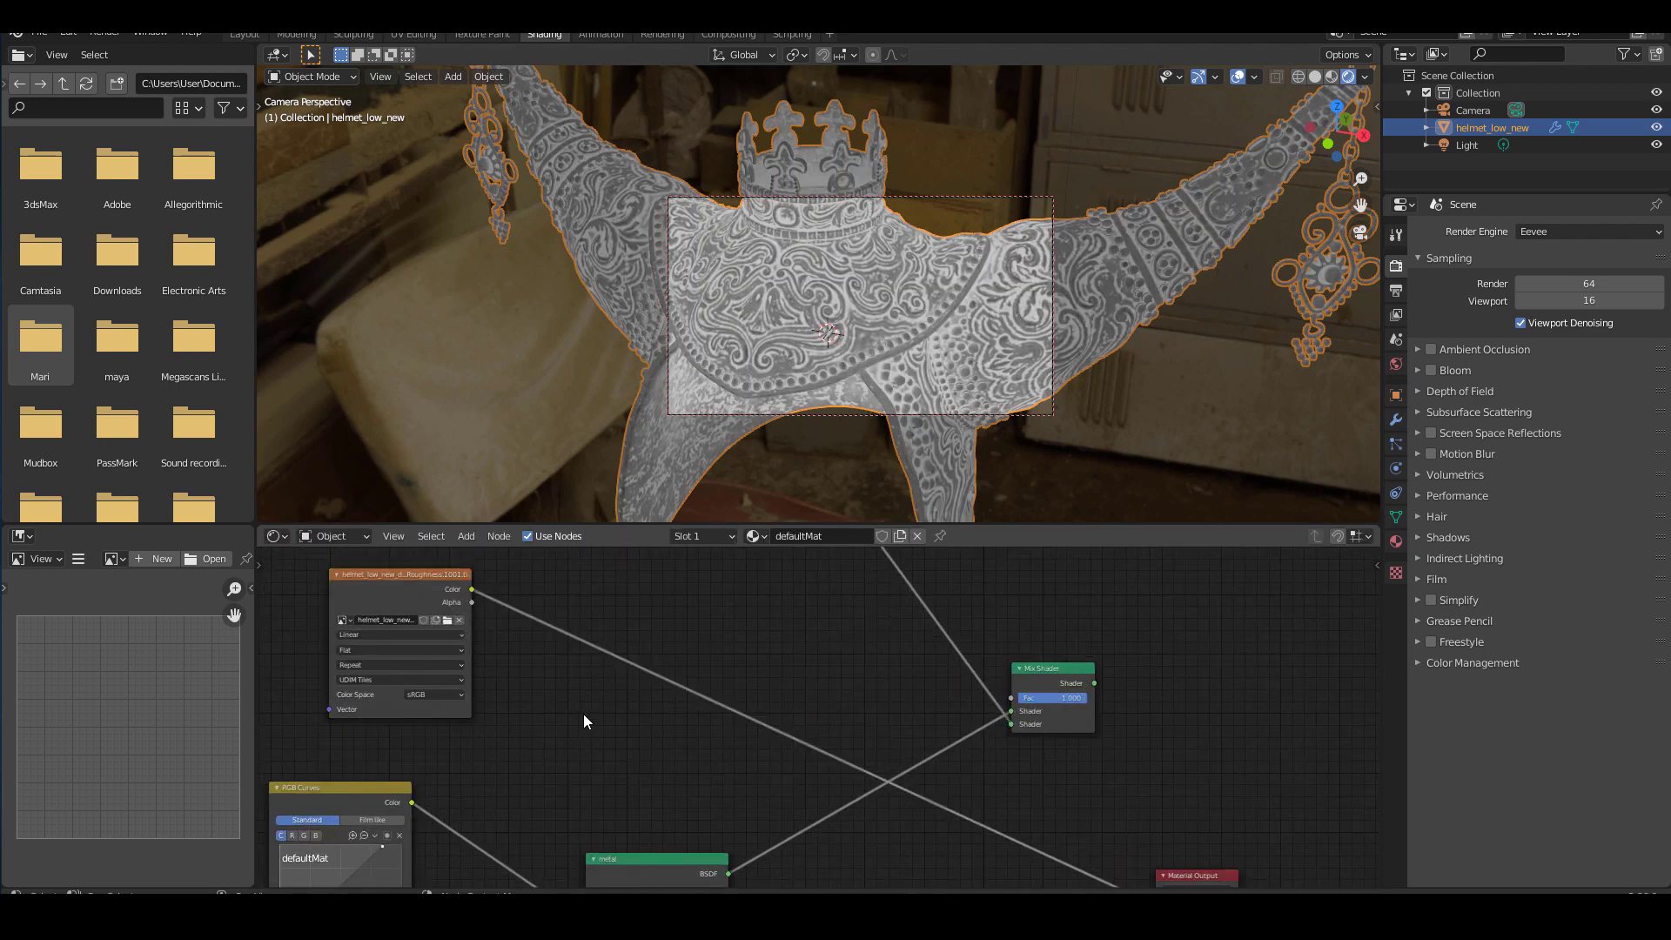
- Insert a Bright/Contrast node between the mask texture and the Material Output, and set its Contrast to 0.45
{"action": "key", "text": "shift+a"}
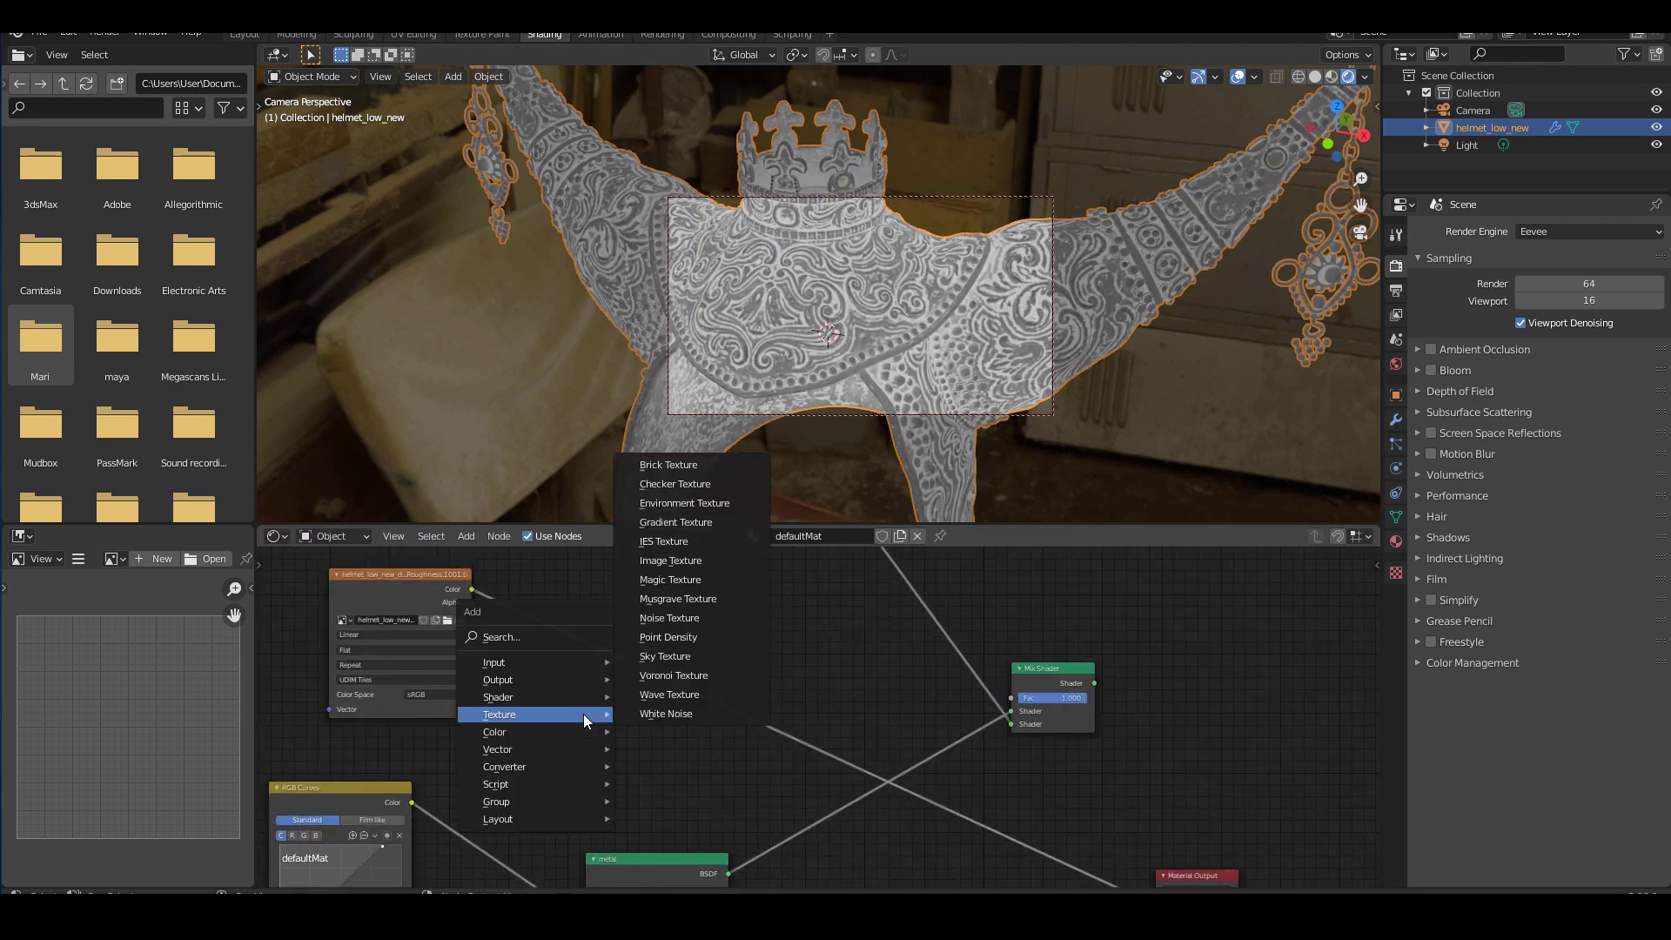
{"action": "left_click", "coordinate": [525, 638]}
{"action": "type", "text": "contra"}
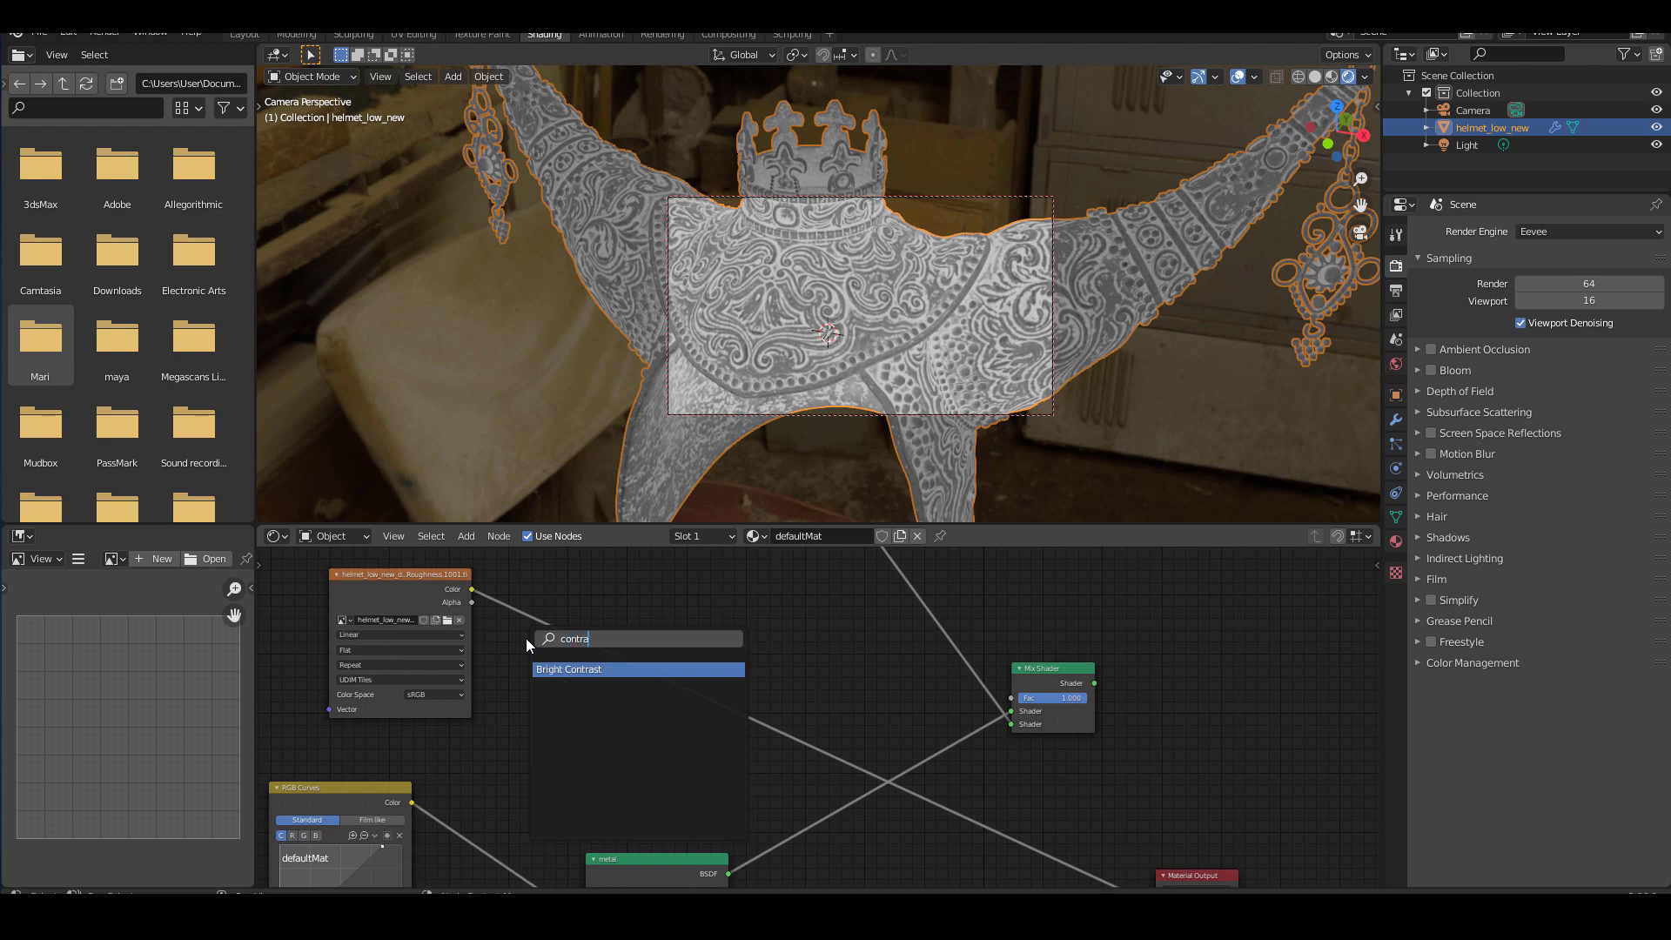
{"action": "key", "text": "Return"}
{"action": "left_click", "coordinate": [647, 661]}
{"action": "left_click", "coordinate": [648, 693]}
{"action": "type", "text": "0.0"}
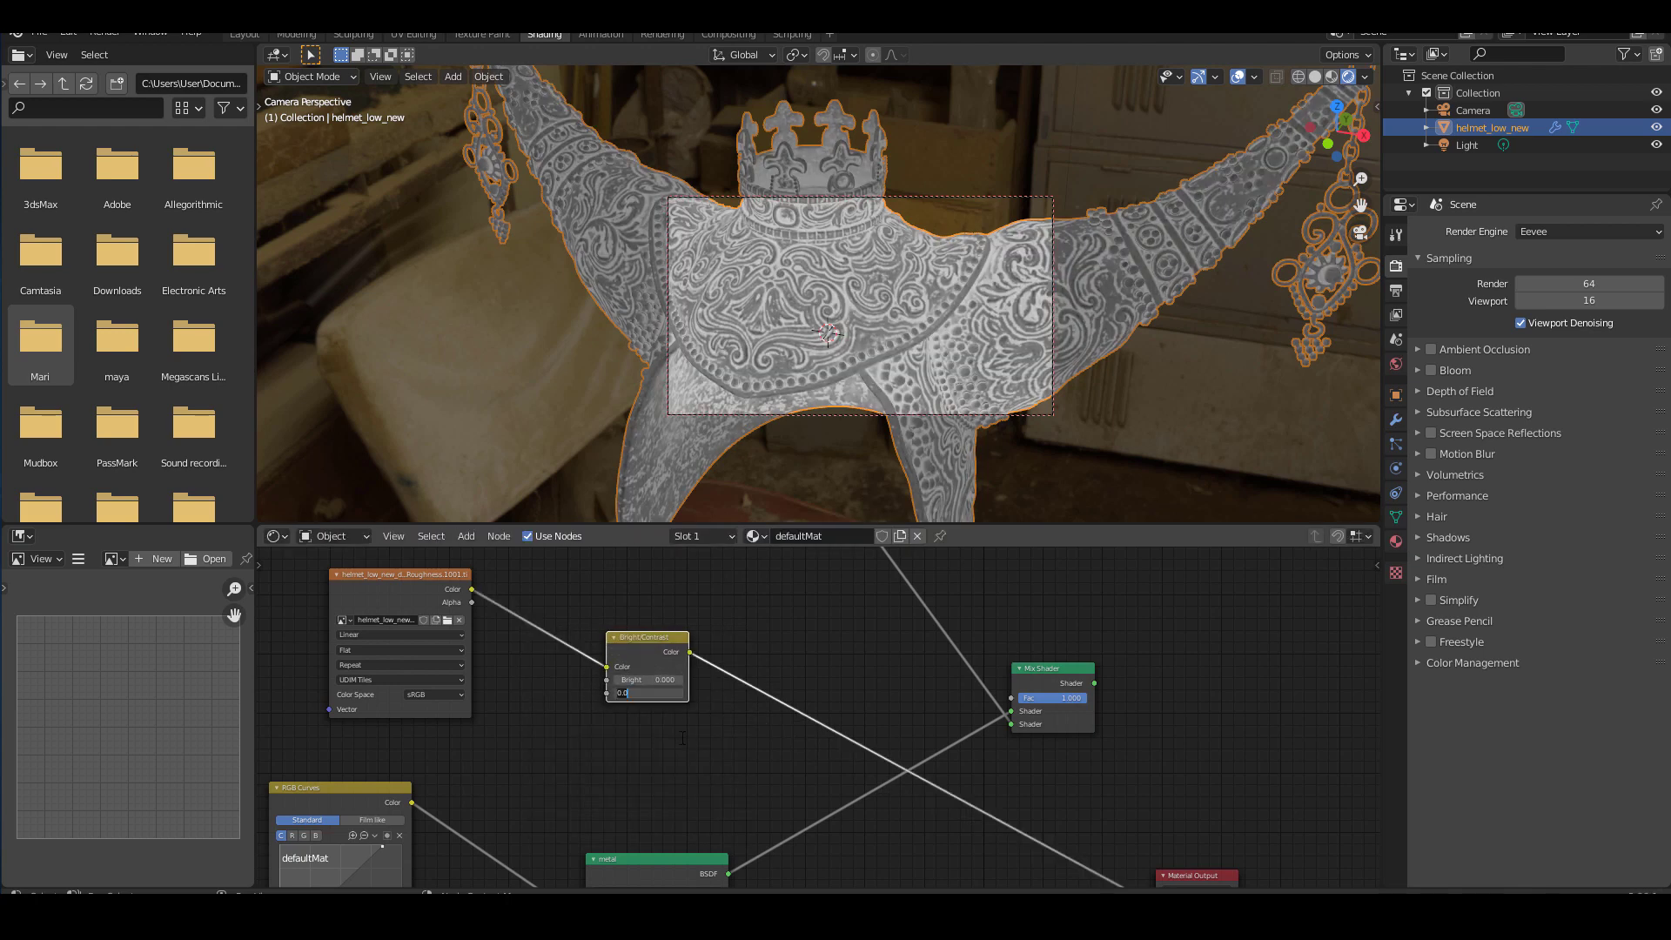
{"action": "key", "text": "Return"}
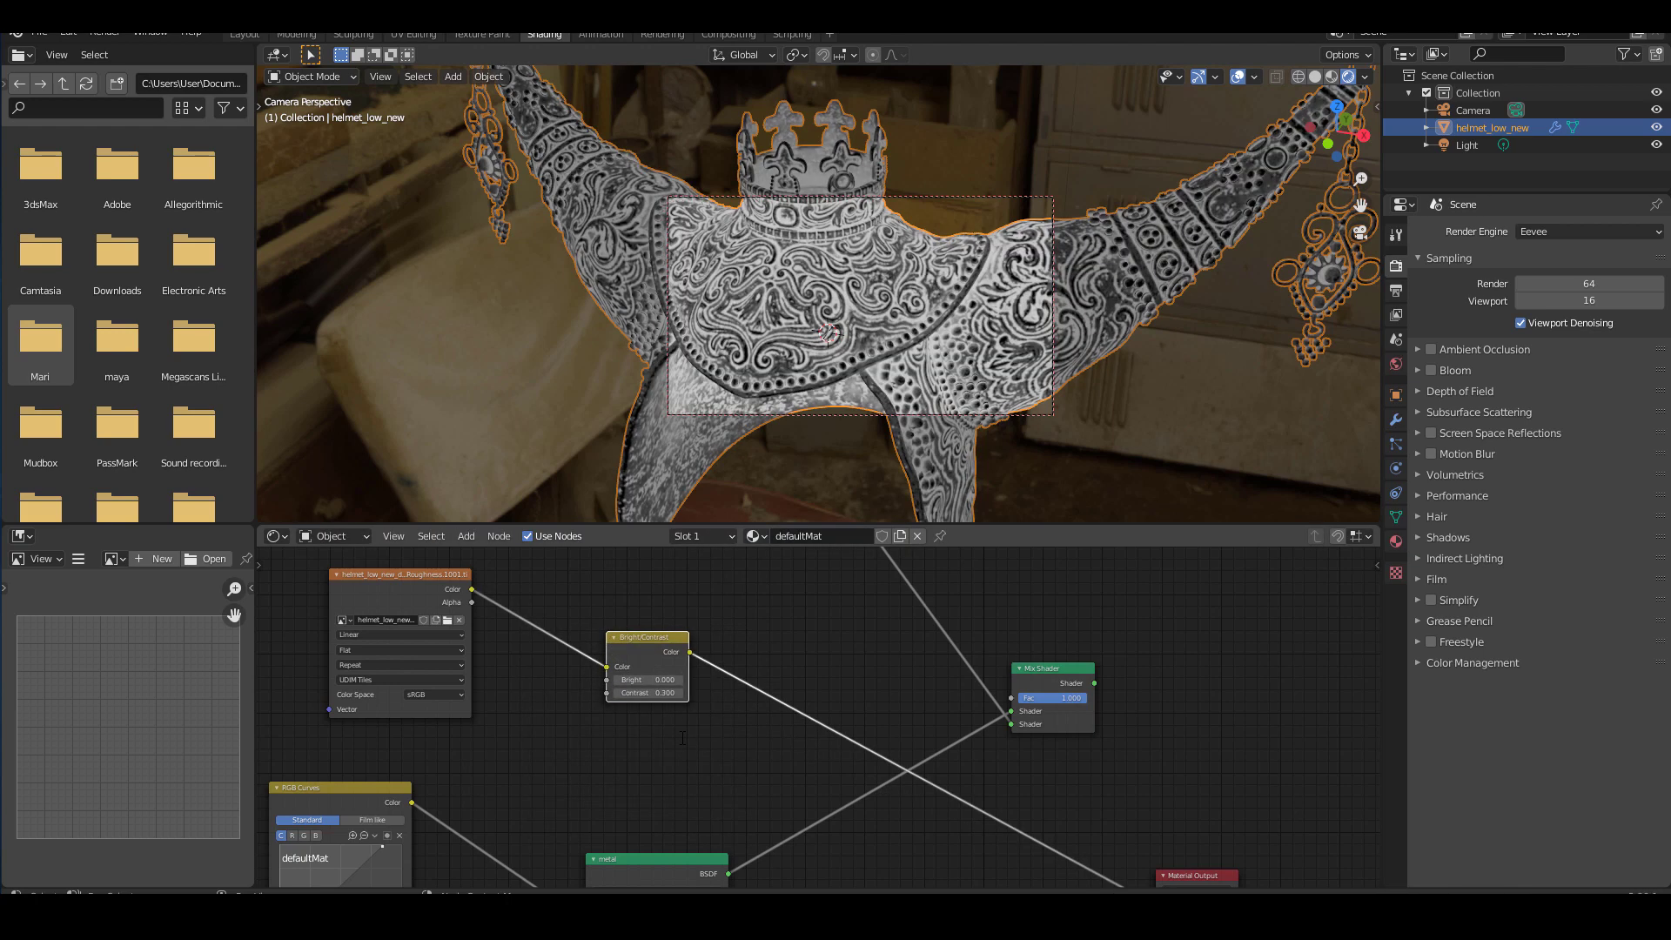
{"action": "key", "text": "Return"}
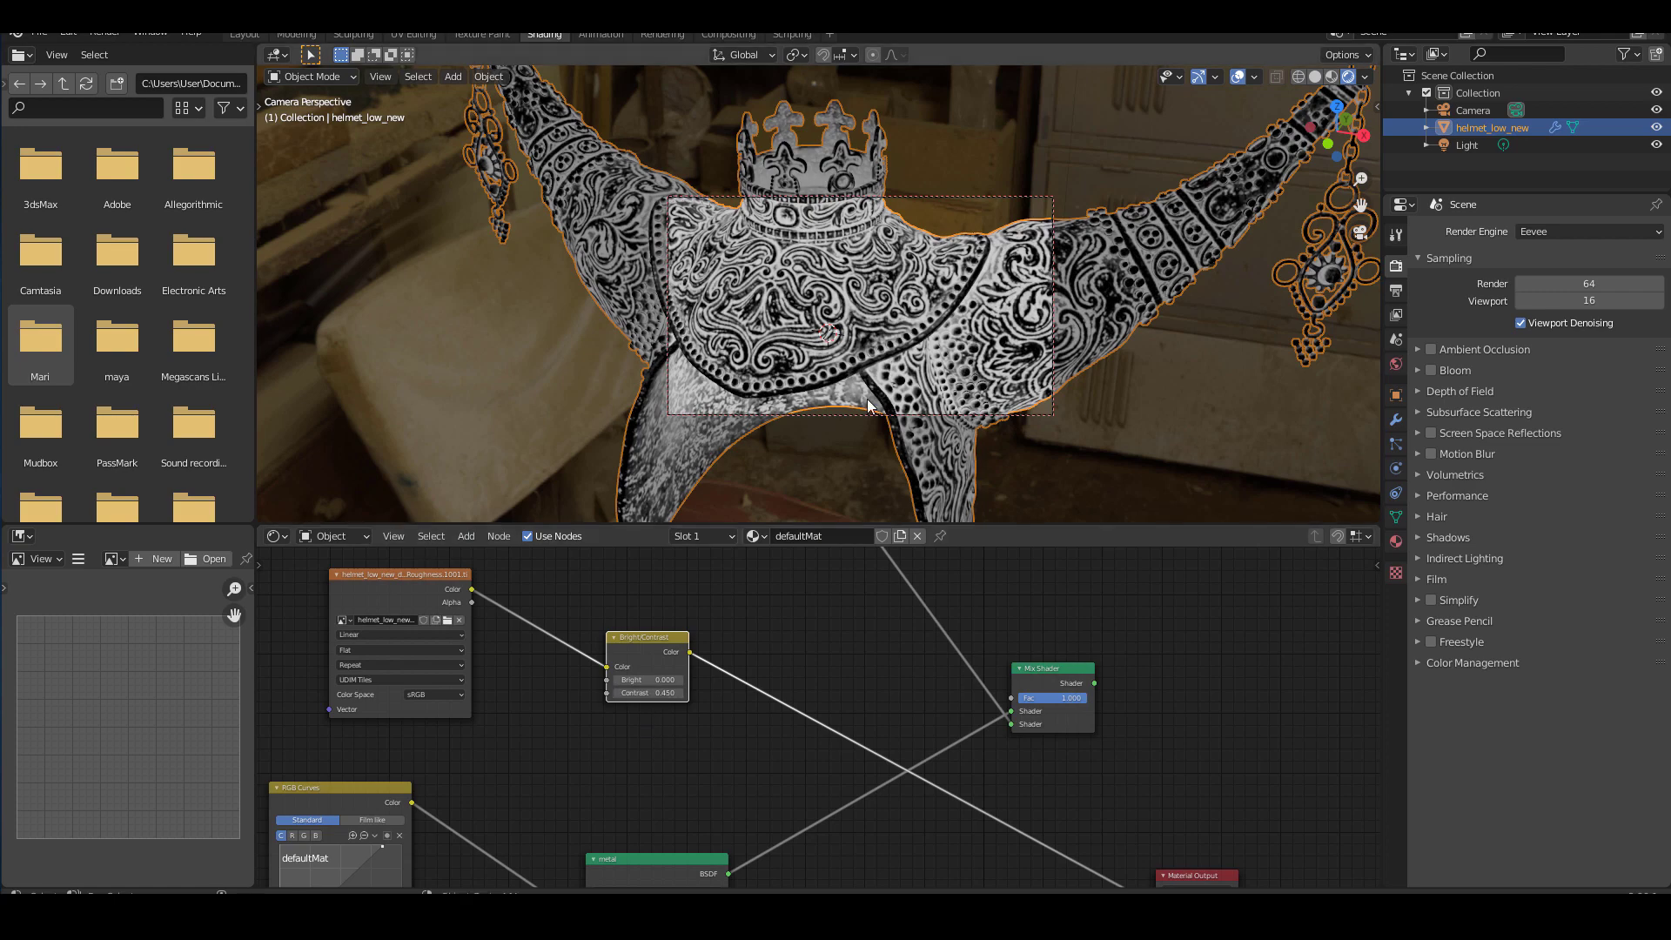
- Try higher Bright values such as 0.1 and 0.05 on the mask's Bright/Contrast node, and reset Bright to 0
{"action": "scroll", "coordinate": [832, 300], "scroll_direction": "up", "scroll_amount": 8}
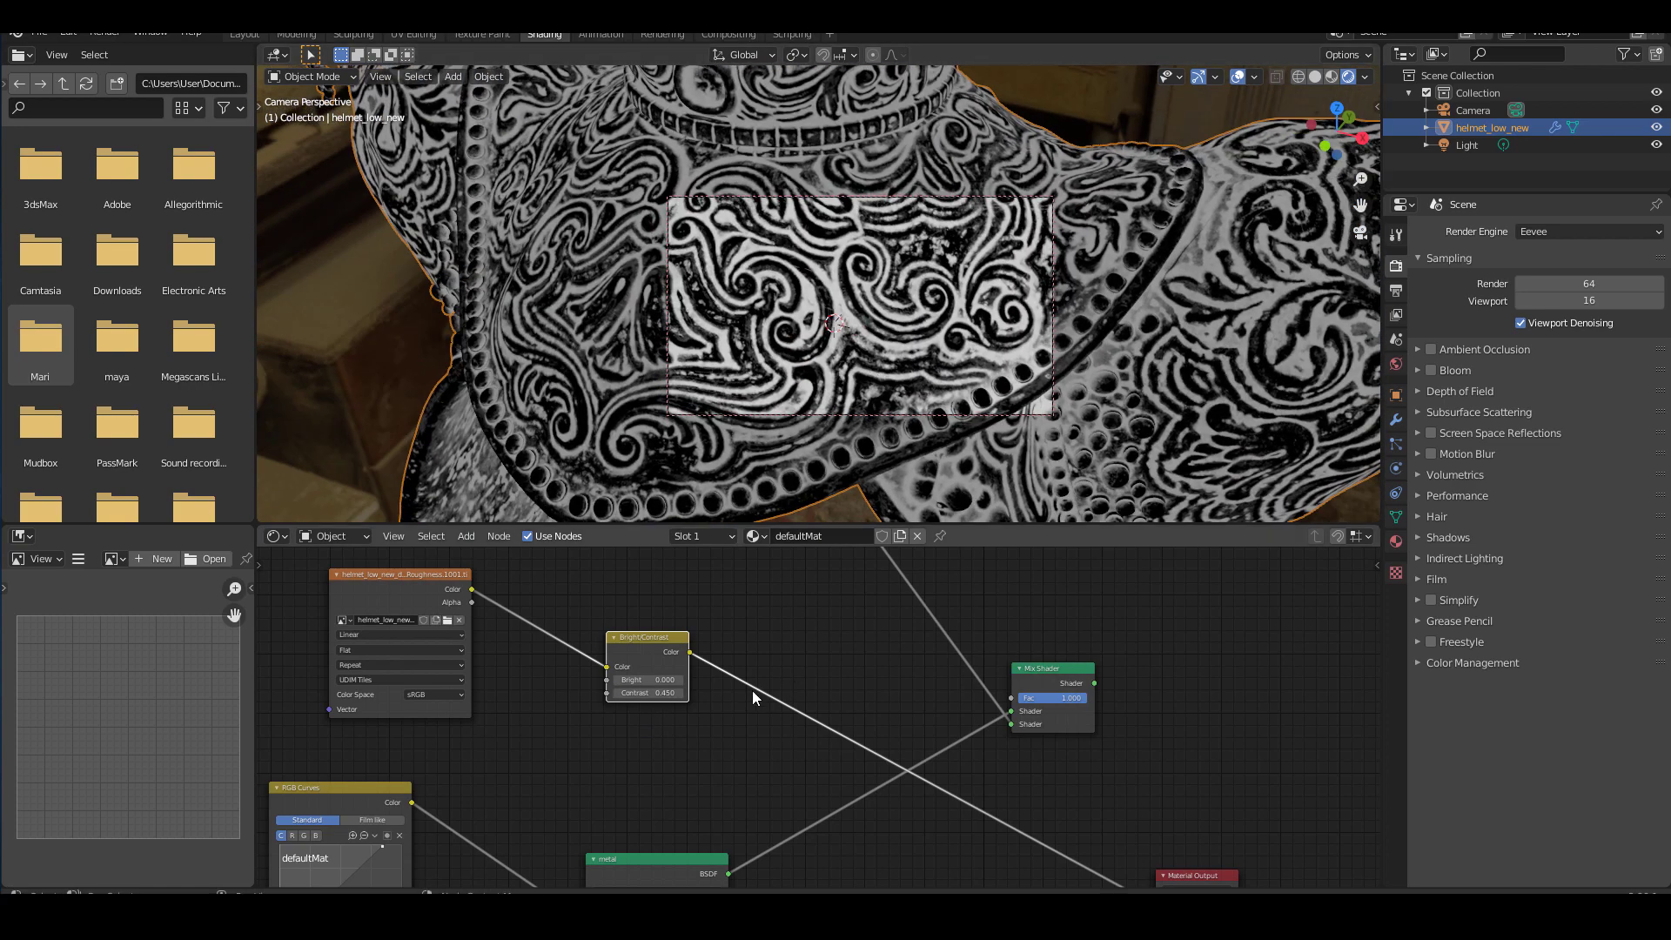
{"action": "scroll", "coordinate": [703, 704], "scroll_direction": "up", "scroll_amount": 1}
{"action": "left_click", "coordinate": [653, 693]}
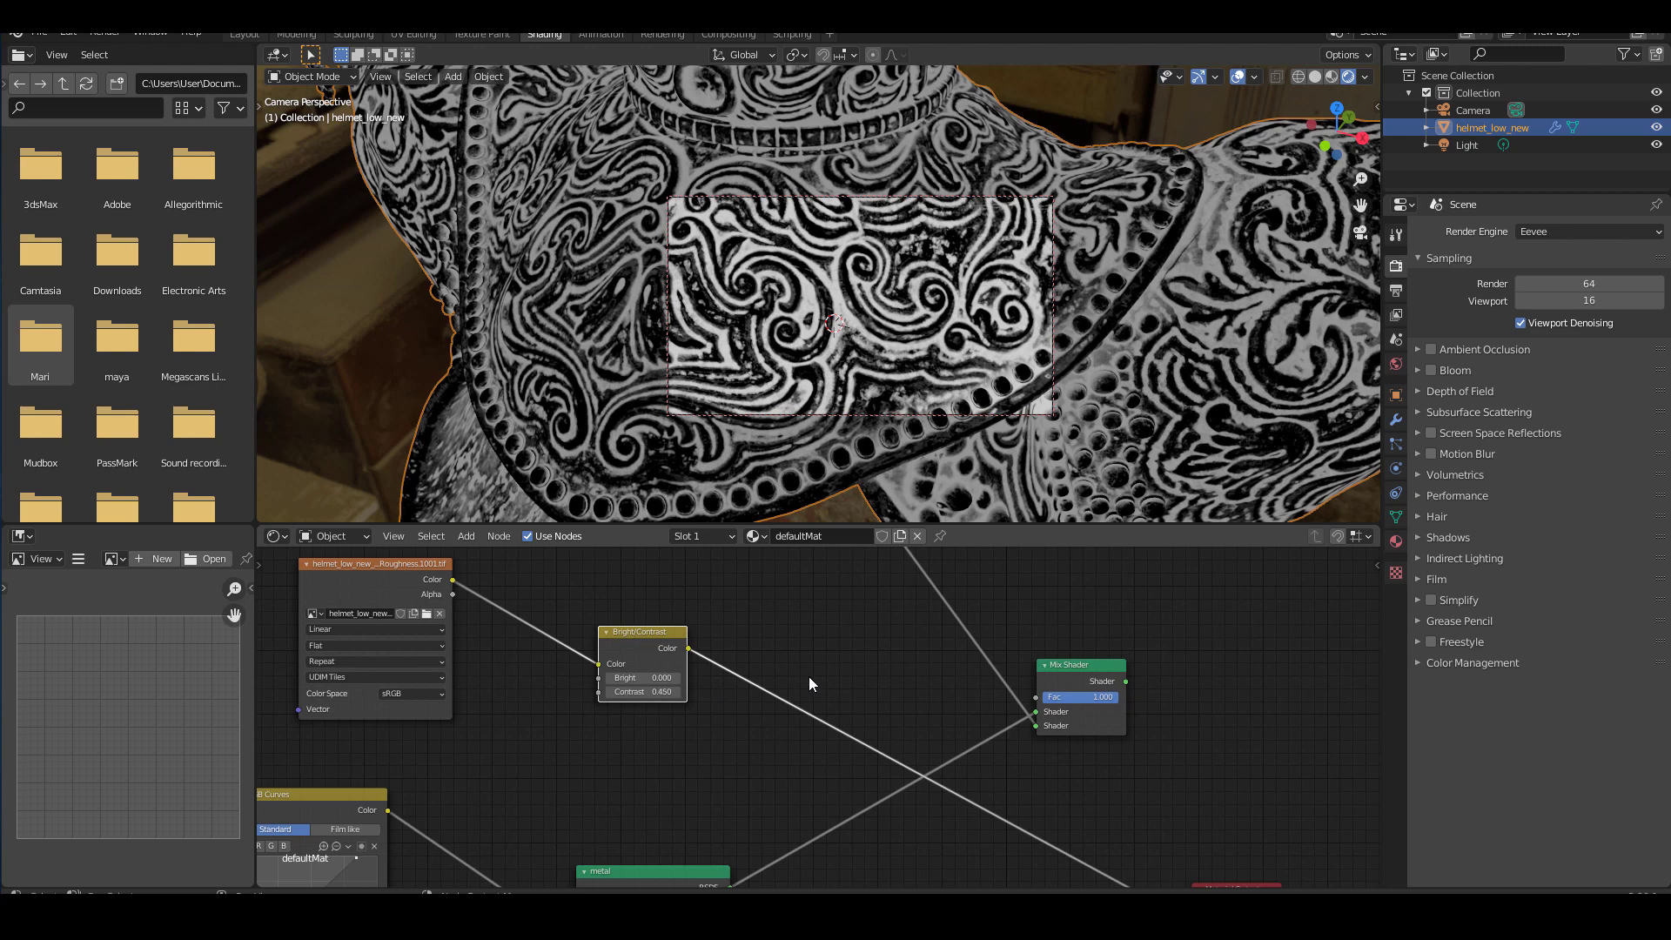
{"action": "left_click", "coordinate": [644, 677]}
{"action": "type", "text": ".1"}
{"action": "key", "text": "Return"}
{"action": "left_click", "coordinate": [649, 677]}
{"action": "type", "text": "0.2"}
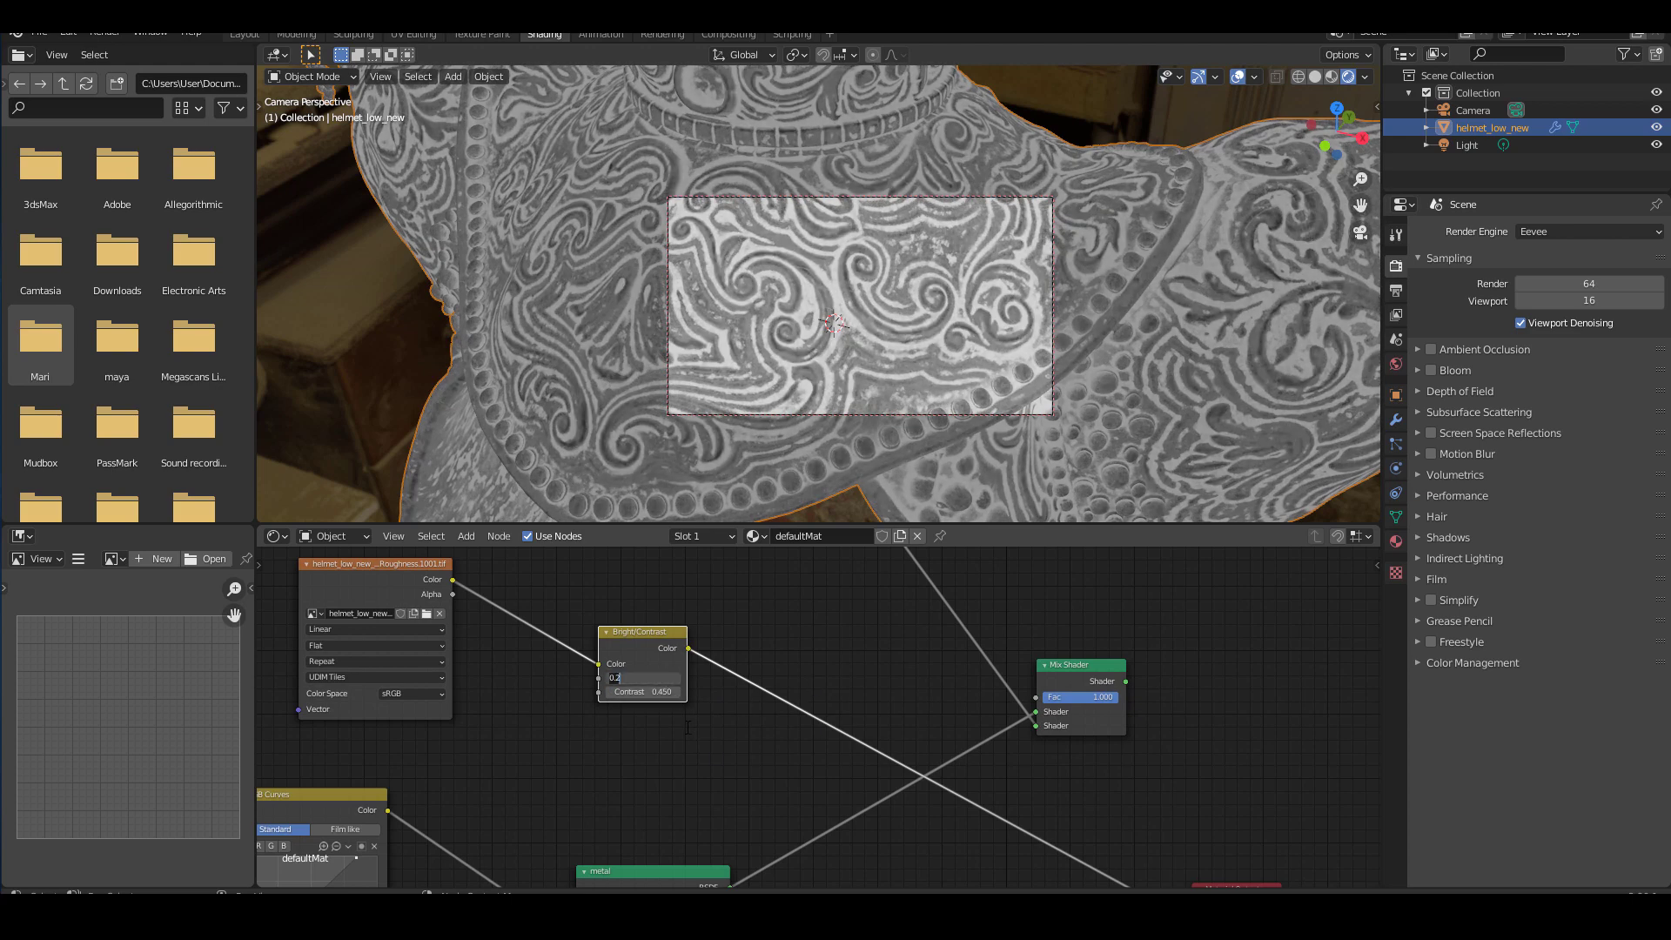
{"action": "key", "text": "Return"}
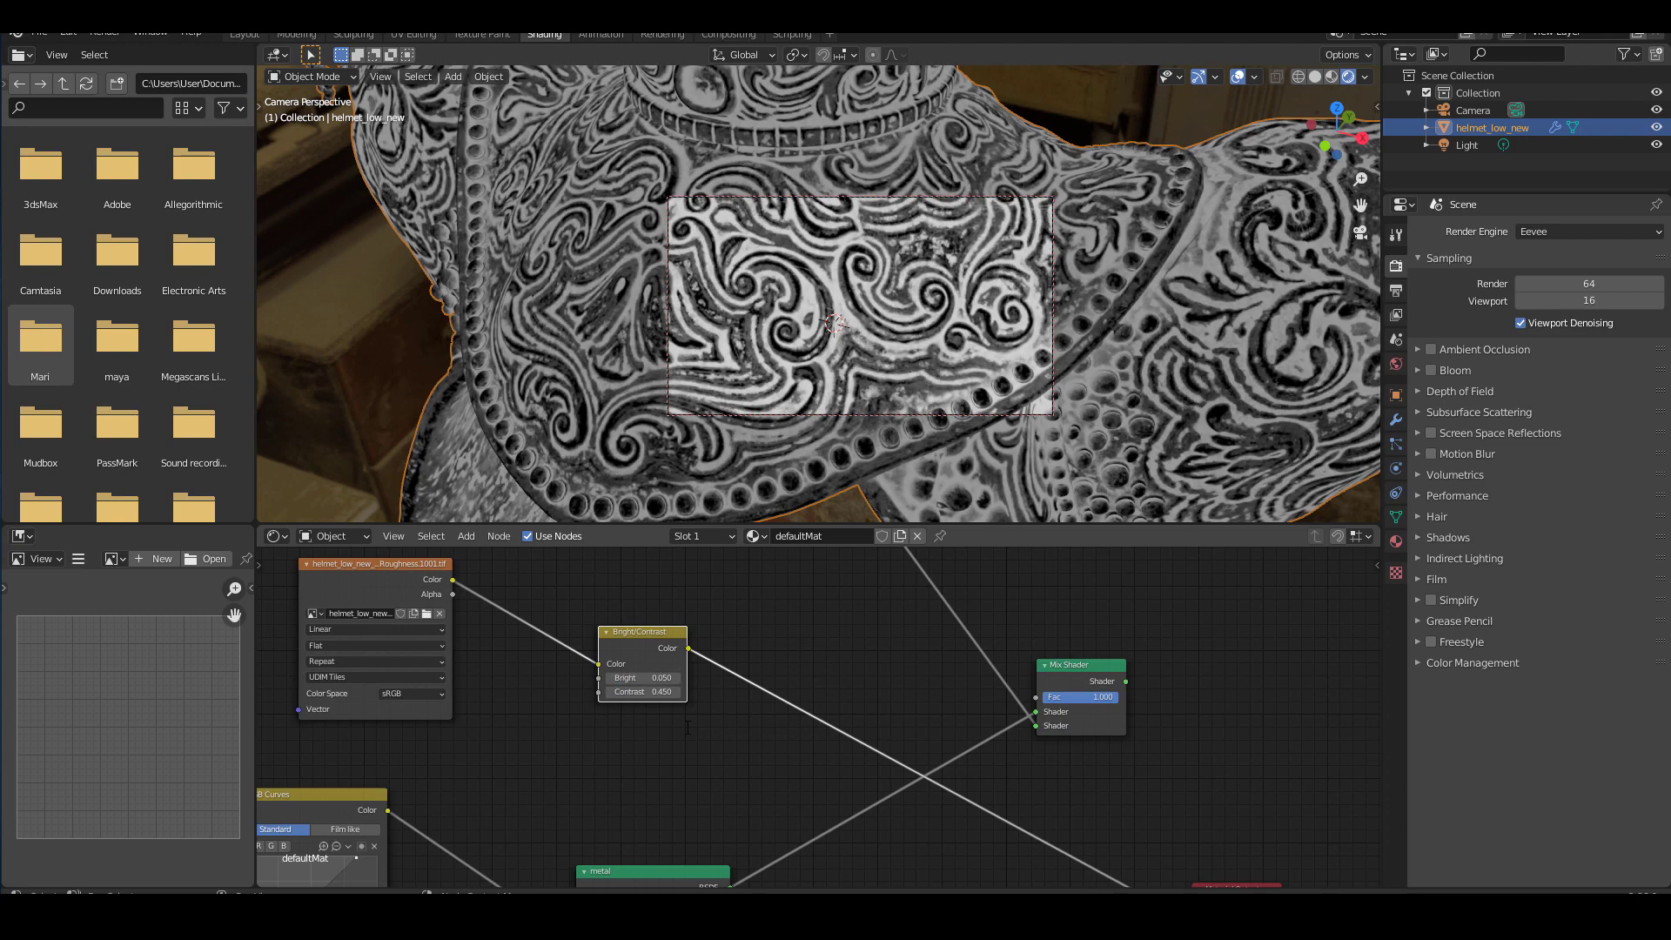
{"action": "left_click", "coordinate": [648, 678]}
{"action": "type", "text": "0"}
{"action": "key", "text": "Return"}
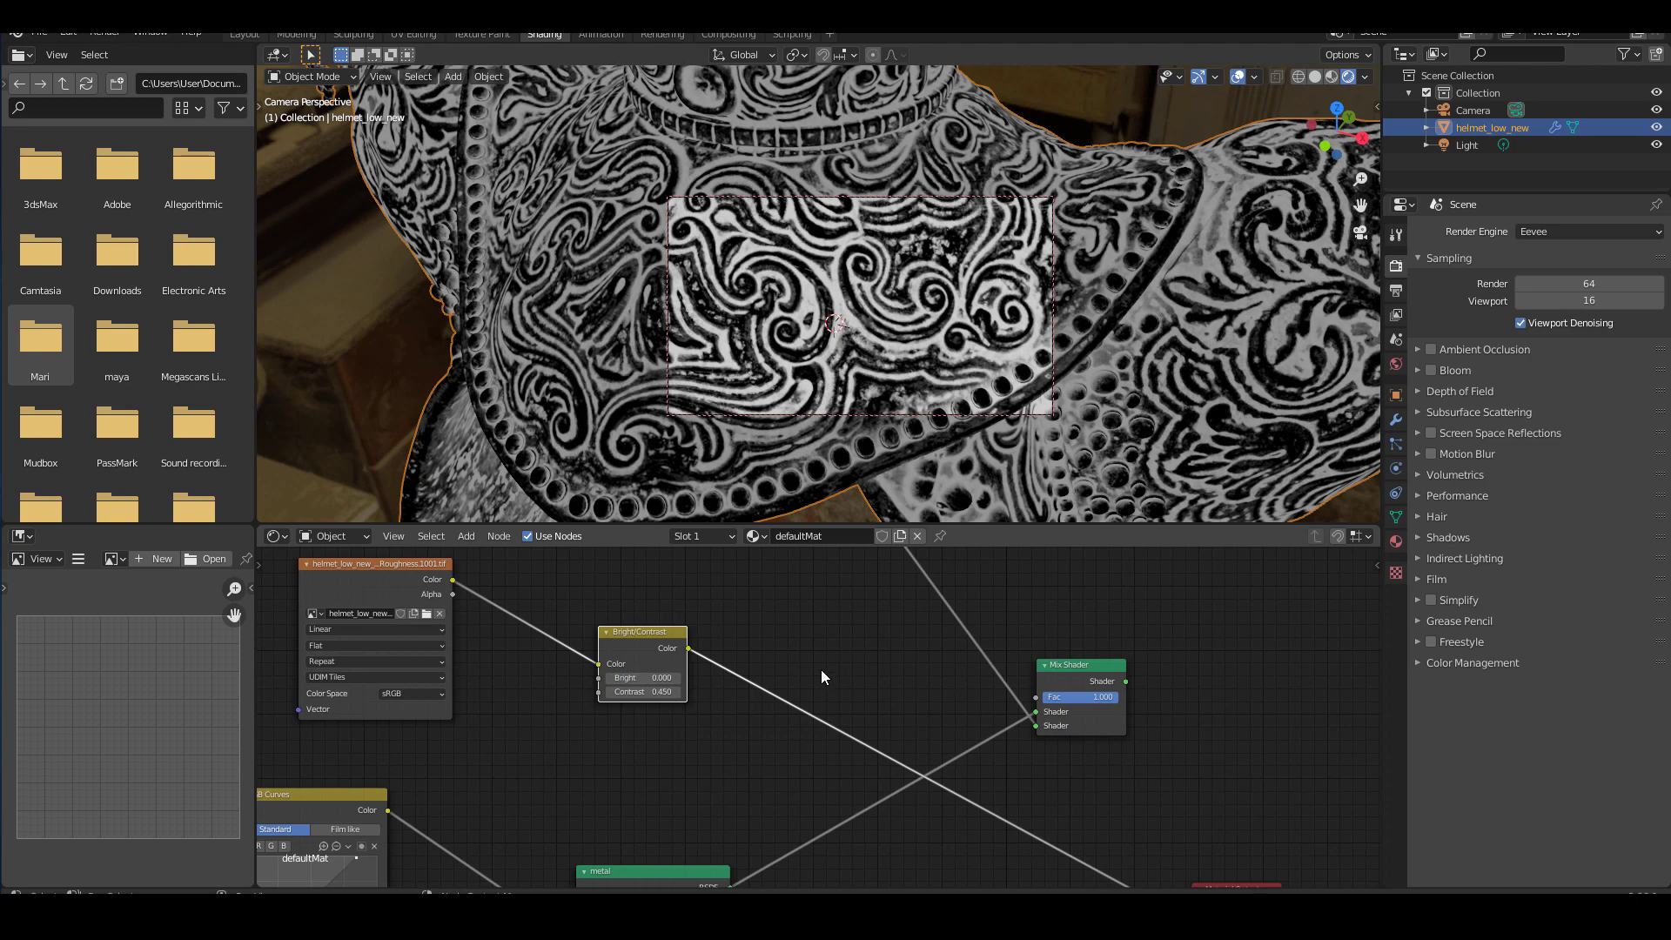
- Connect the Bright/Contrast output to the Mix Shader's Fac, and the Mix Shader to the Material Output's Surface
{"action": "scroll", "coordinate": [838, 656], "scroll_direction": "down", "scroll_amount": 8}
{"action": "scroll", "coordinate": [835, 661], "scroll_direction": "up", "scroll_amount": 3}
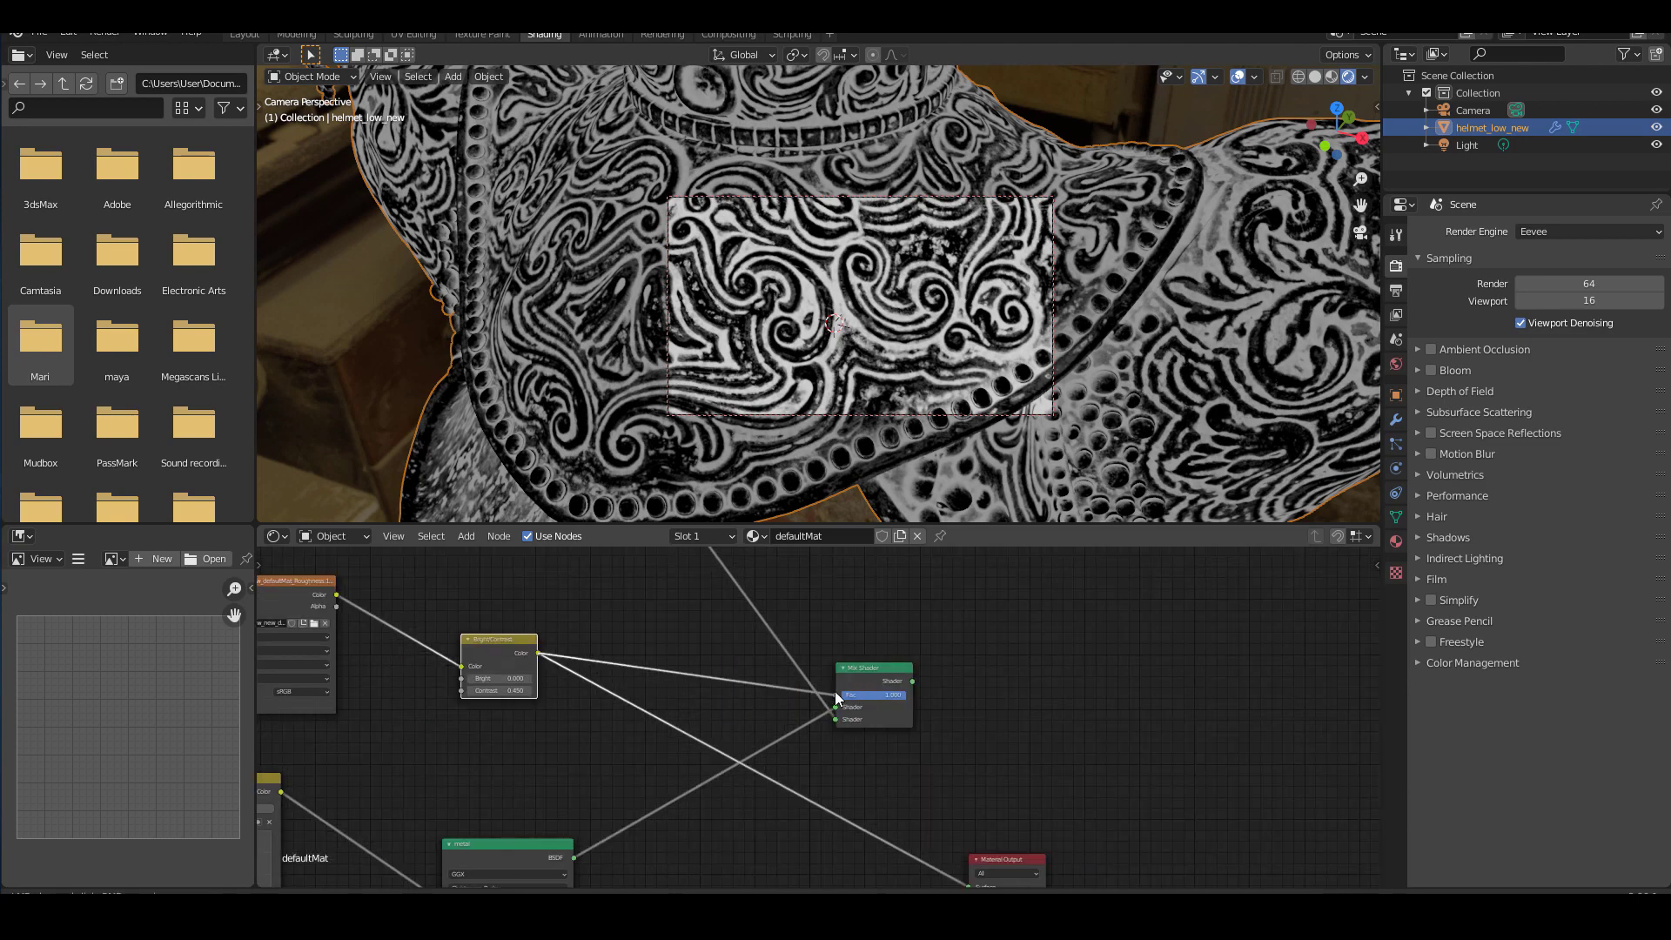
{"action": "middle_click_drag", "start_coordinate": [944, 689], "coordinate": [771, 595]}
{"action": "left_click_drag", "start_coordinate": [758, 589], "coordinate": [813, 794]}
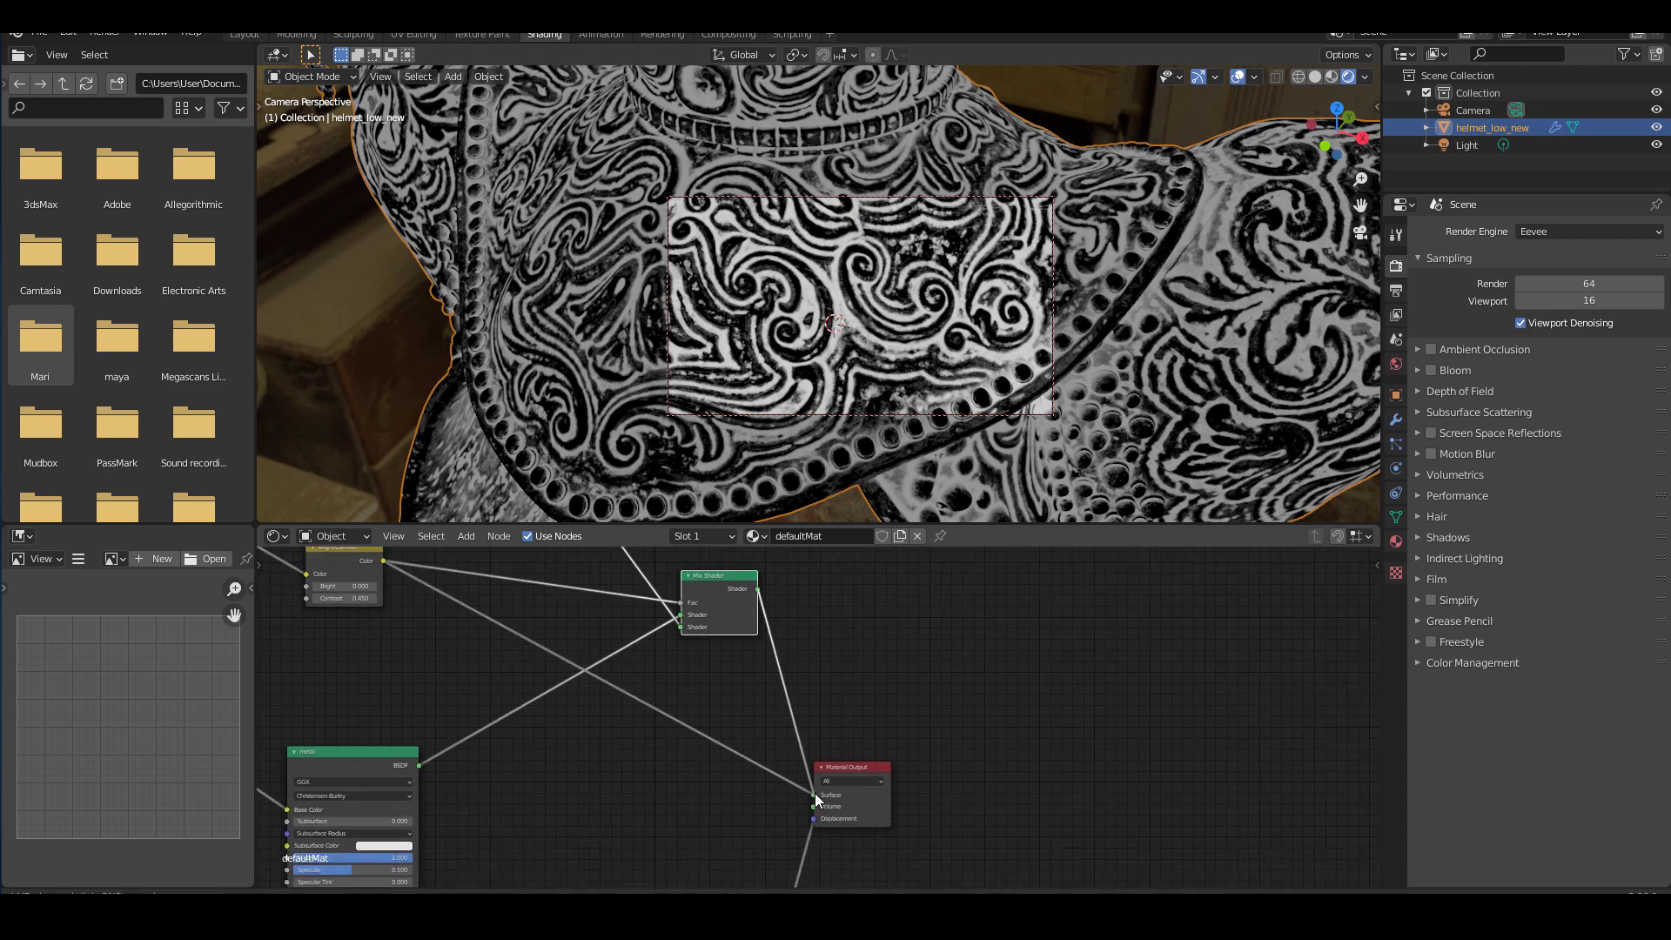
- Shift the black point of the combined curve in the grunge color's RGB Curves node to about X 0.073, Y 0
{"action": "mouse_move", "coordinate": [774, 360]}
{"action": "middle_mouse_down"}
{"action": "mouse_move", "coordinate": [894, 372]}
{"action": "mouse_move", "coordinate": [765, 392]}
{"action": "mouse_move", "coordinate": [858, 399]}
{"action": "middle_mouse_up"}
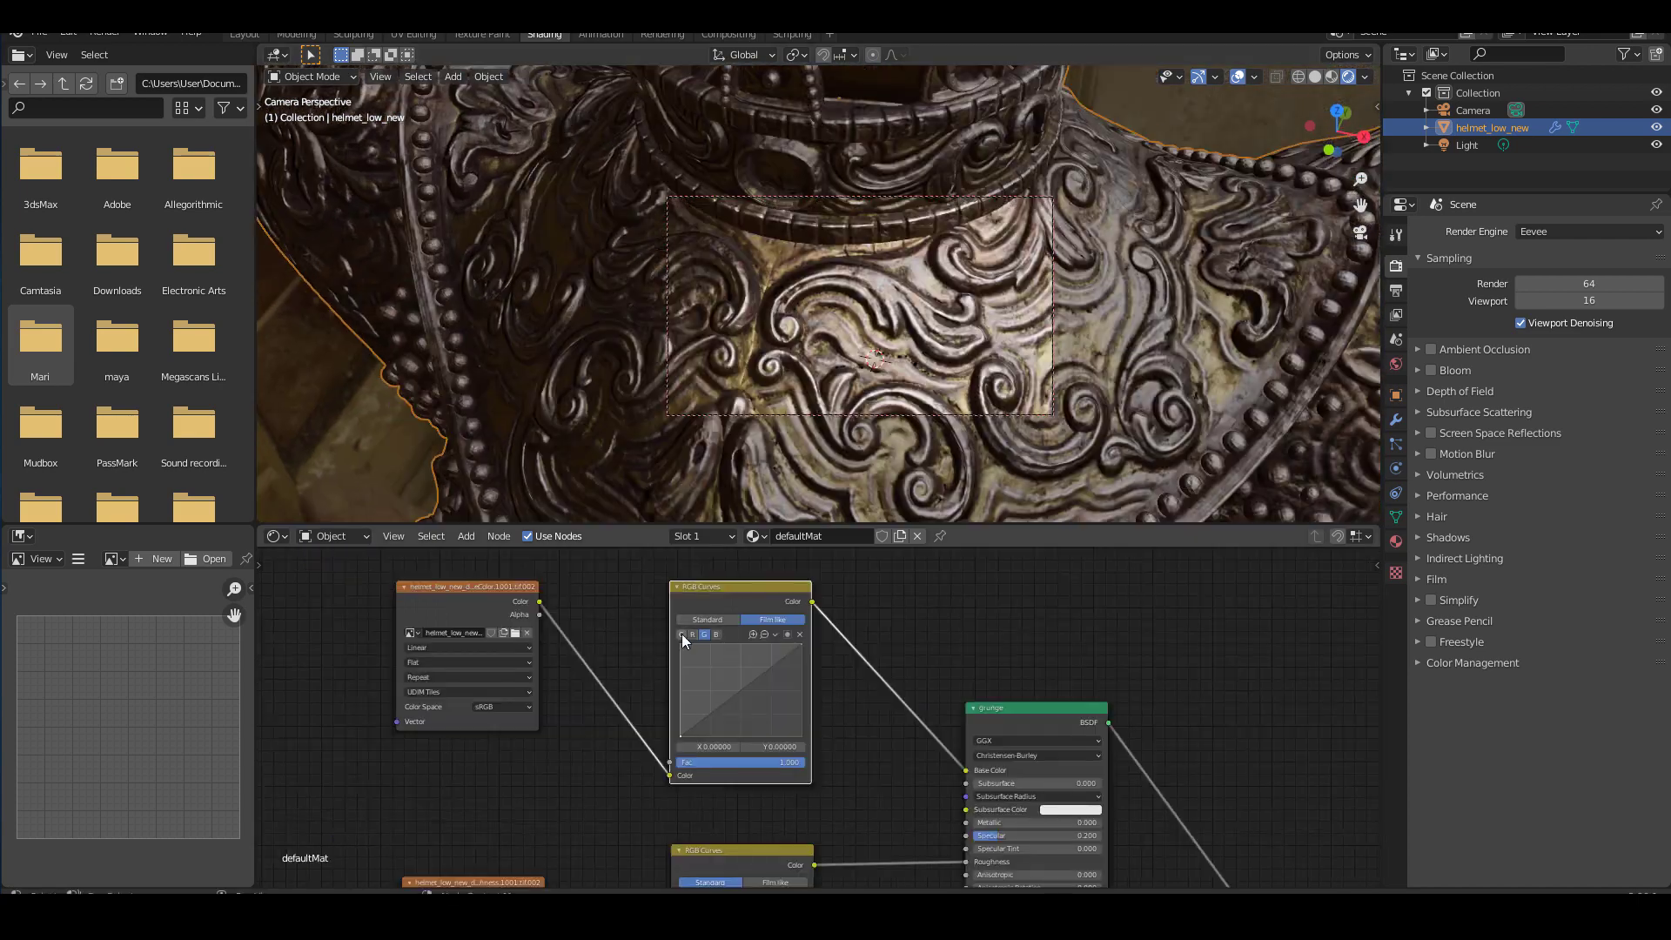
{"action": "left_click", "coordinate": [681, 634]}
{"action": "left_click_drag", "start_coordinate": [682, 735], "coordinate": [688, 736]}
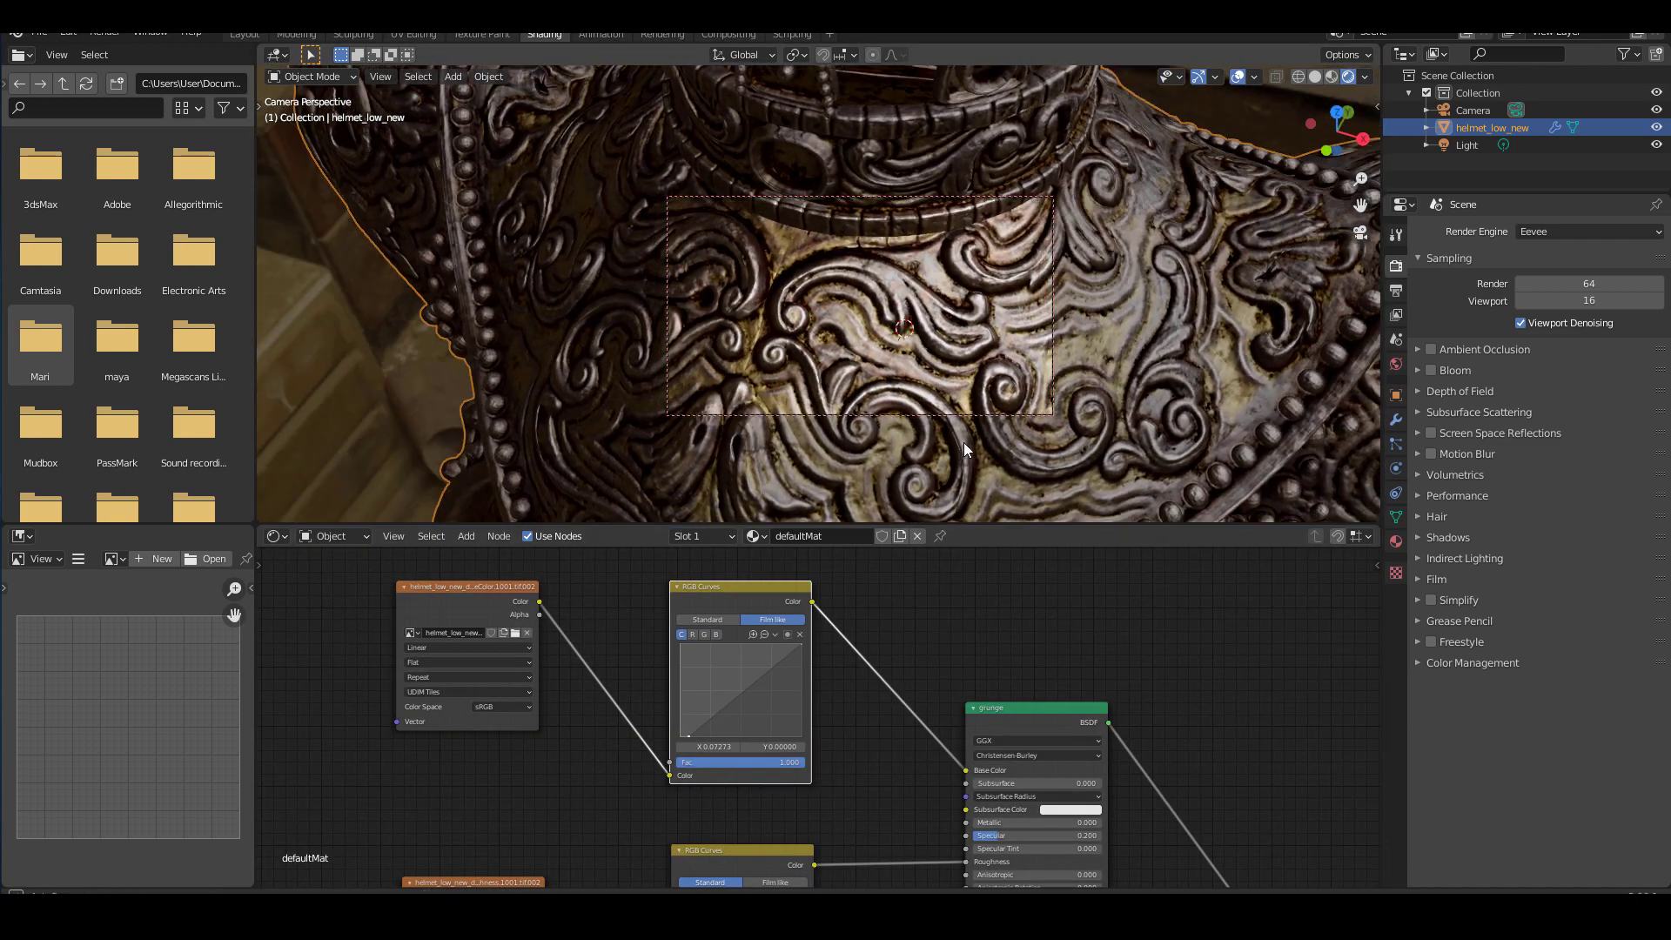
- Set the Contrast of the mask's Bright/Contrast node to 0.3
{"action": "scroll", "coordinate": [971, 681], "scroll_direction": "down", "scroll_amount": 5}
{"action": "middle_click_drag", "start_coordinate": [915, 635], "coordinate": [963, 692]}
{"action": "scroll", "coordinate": [963, 692], "scroll_direction": "up", "scroll_amount": 8}
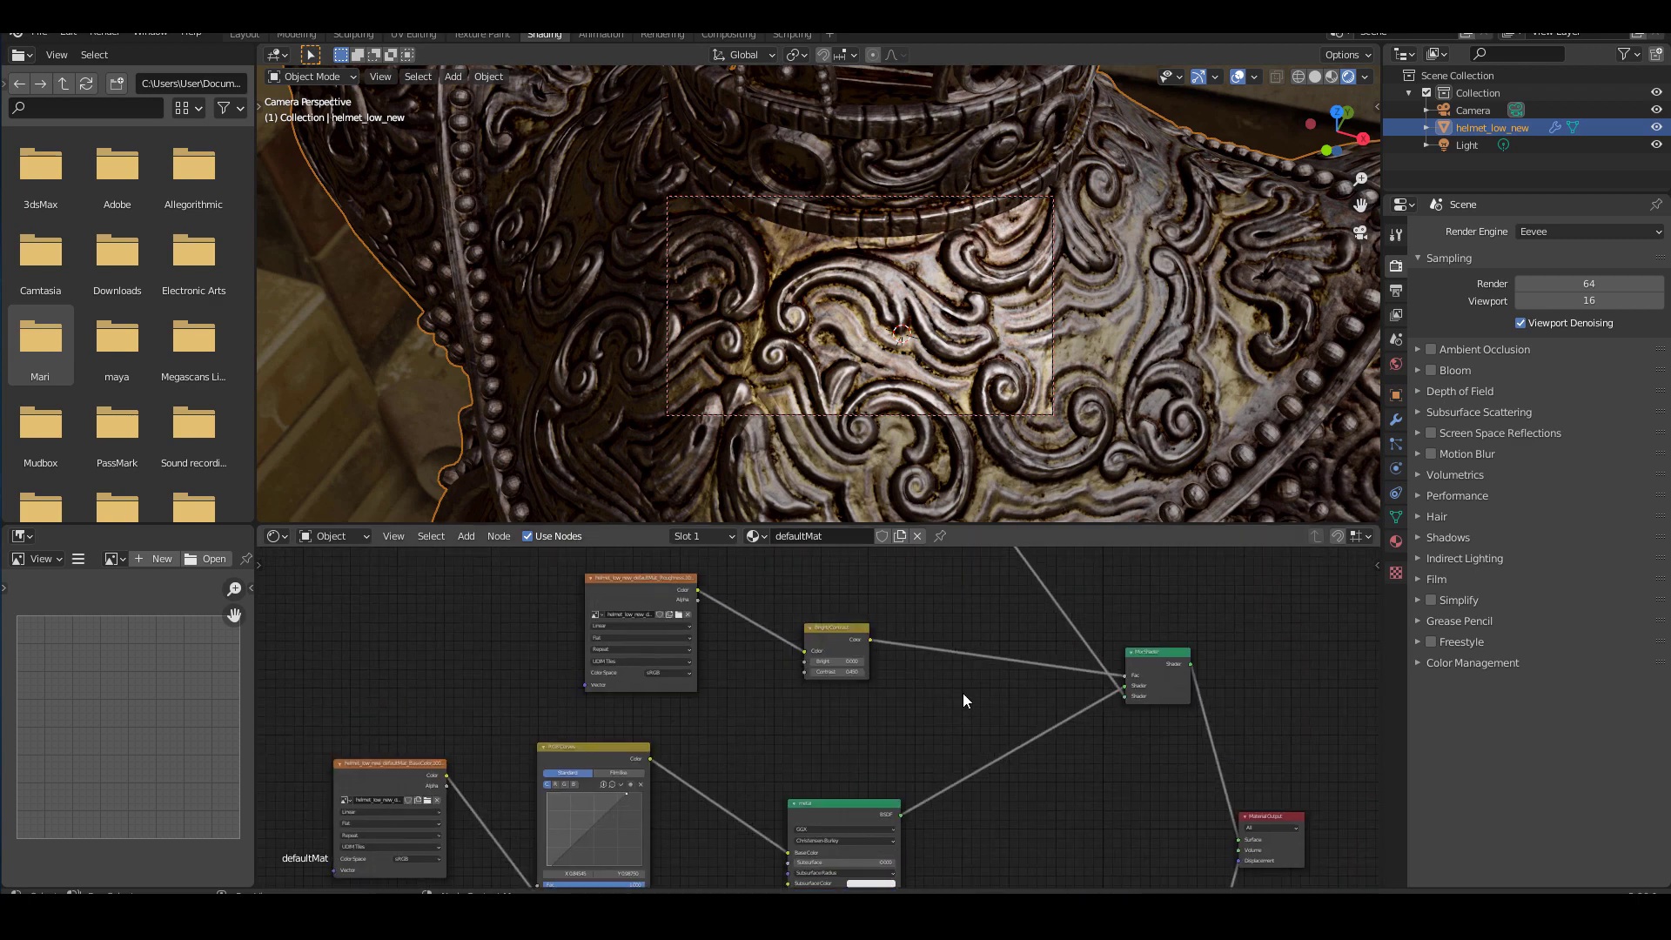
{"action": "left_click", "coordinate": [798, 663]}
{"action": "key", "text": "BackSpace"}
{"action": "key", "text": "BackSpace"}
{"action": "key", "text": "BackSpace"}
{"action": "key", "text": "BackSpace"}
{"action": "type", "text": ".3"}
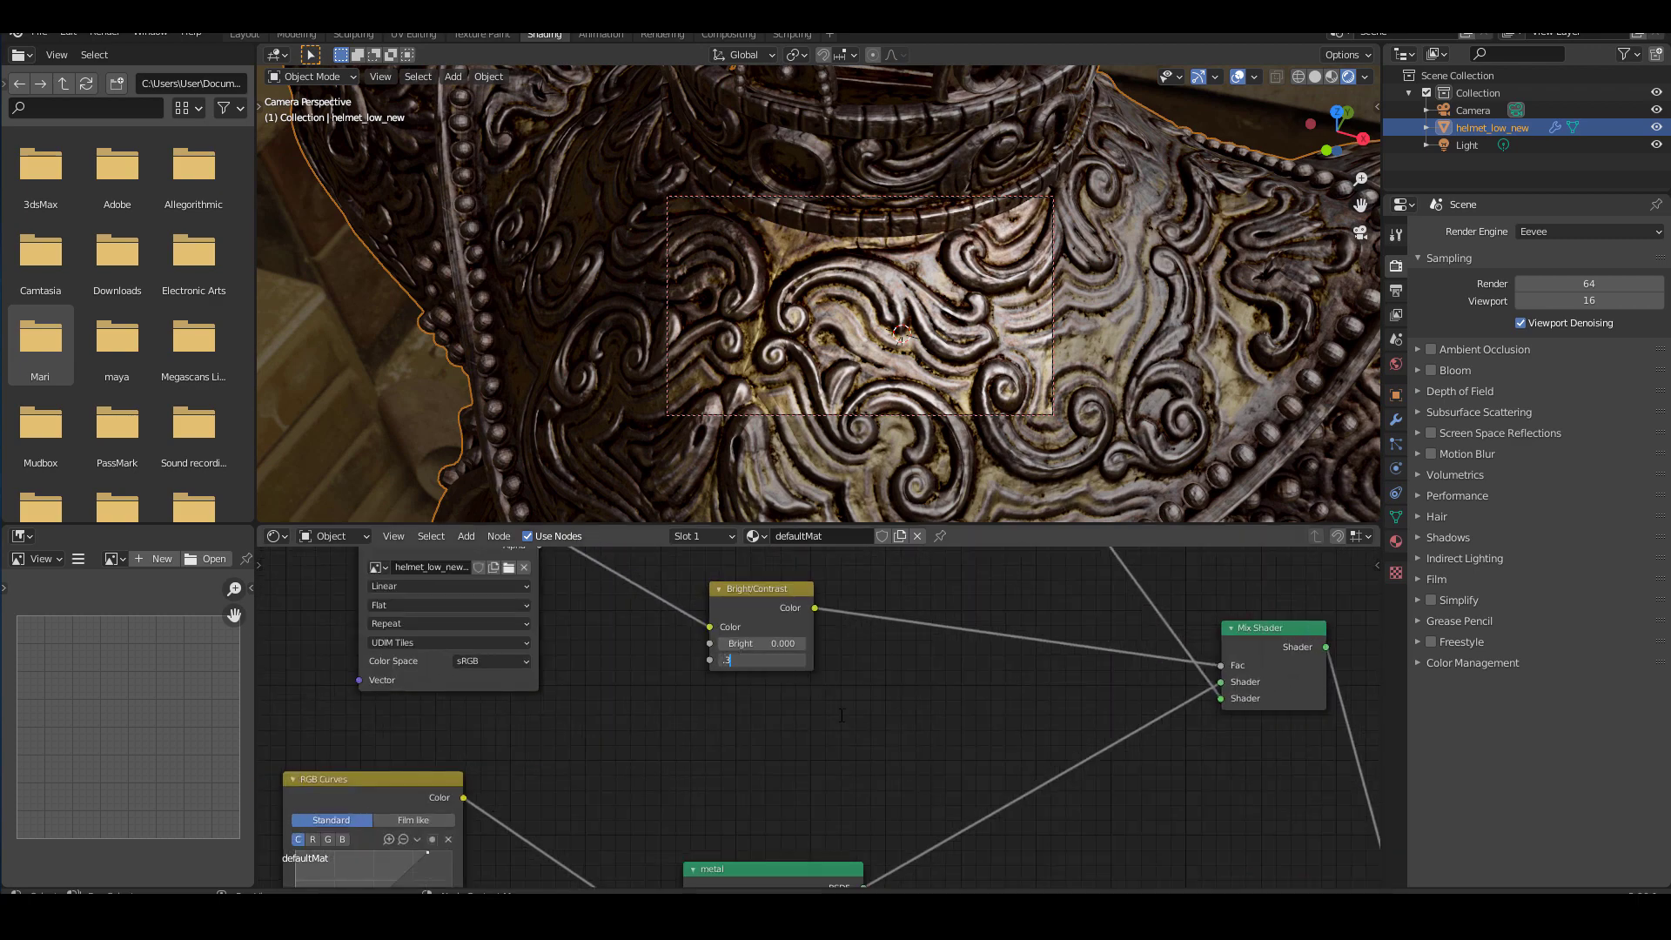
{"action": "key", "text": "Return"}
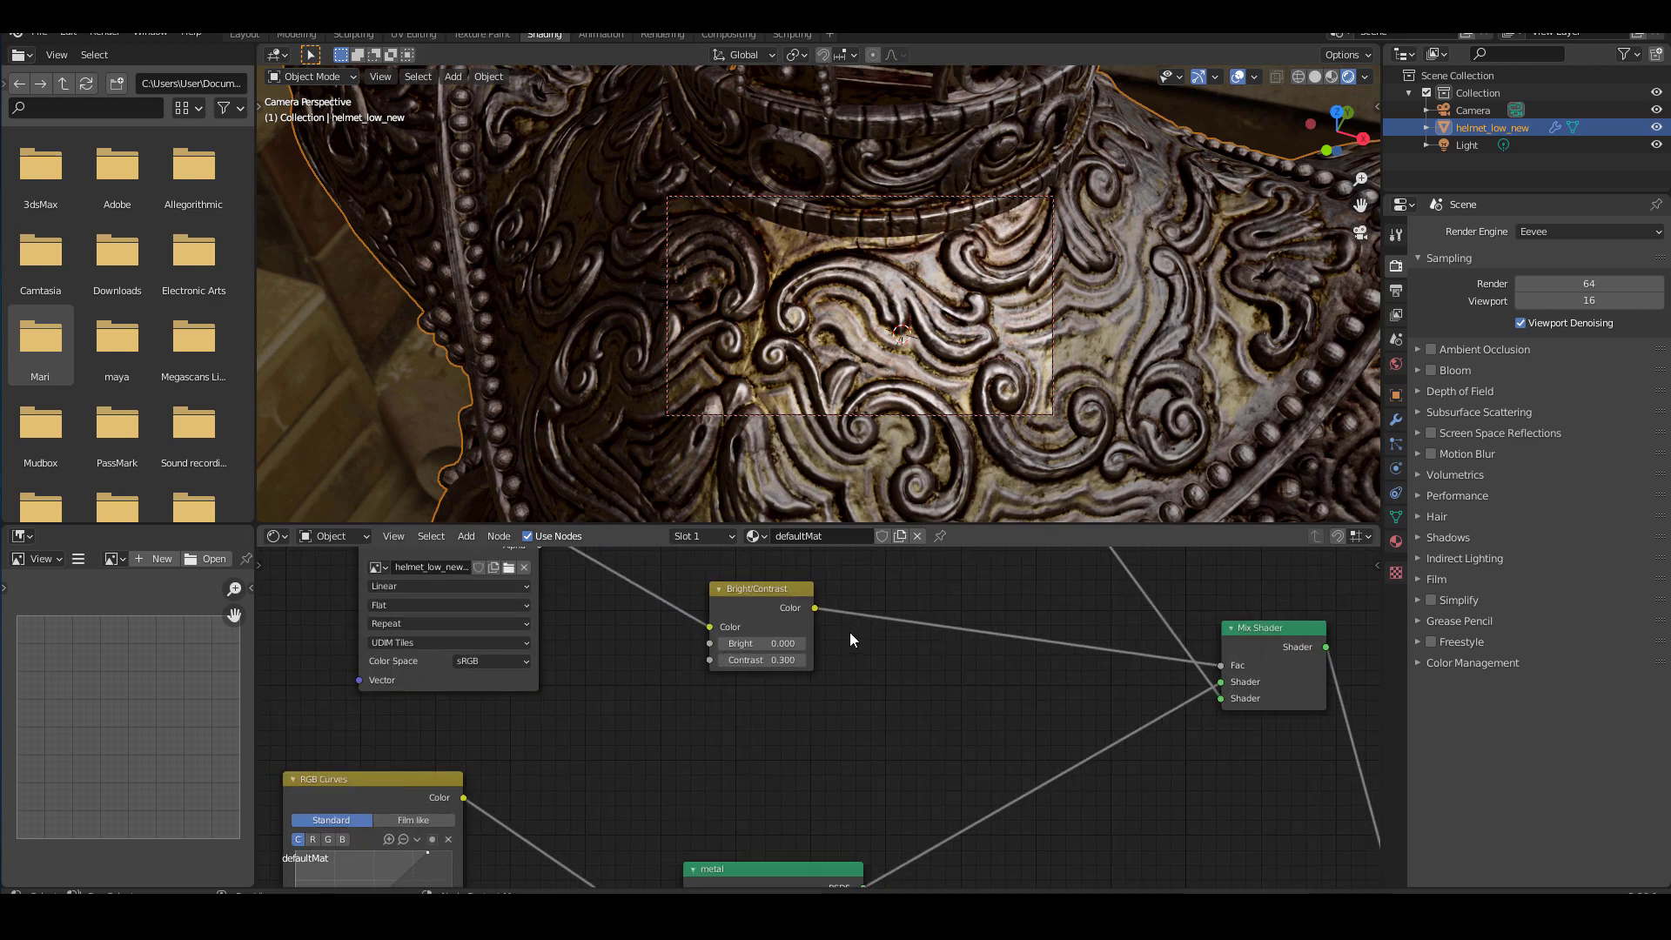
- Preview the mask by linking the Bright/Contrast output to the Material Output's Surface, and try a darker Bright value
{"action": "middle_click_drag", "start_coordinate": [1129, 722], "coordinate": [762, 659]}
{"action": "scroll", "coordinate": [762, 658], "scroll_direction": "down", "scroll_amount": 4}
{"action": "left_click_drag", "start_coordinate": [531, 579], "coordinate": [962, 814]}
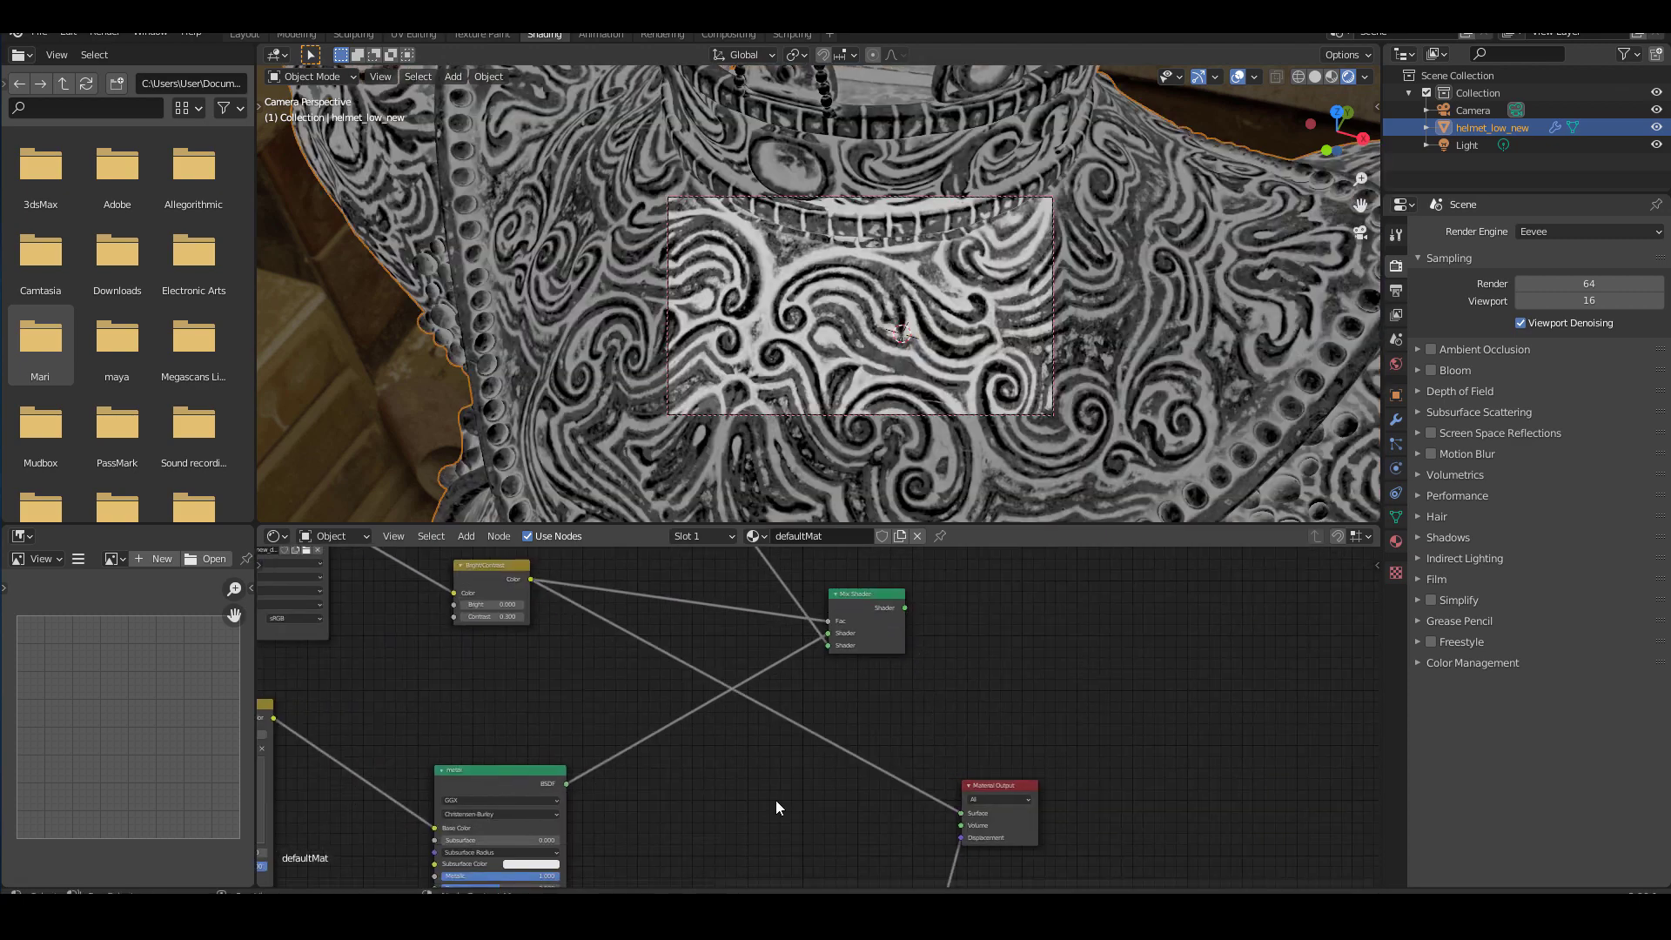
{"action": "left_click", "coordinate": [515, 606]}
{"action": "type", "text": "0.2"}
{"action": "key", "text": "Return"}
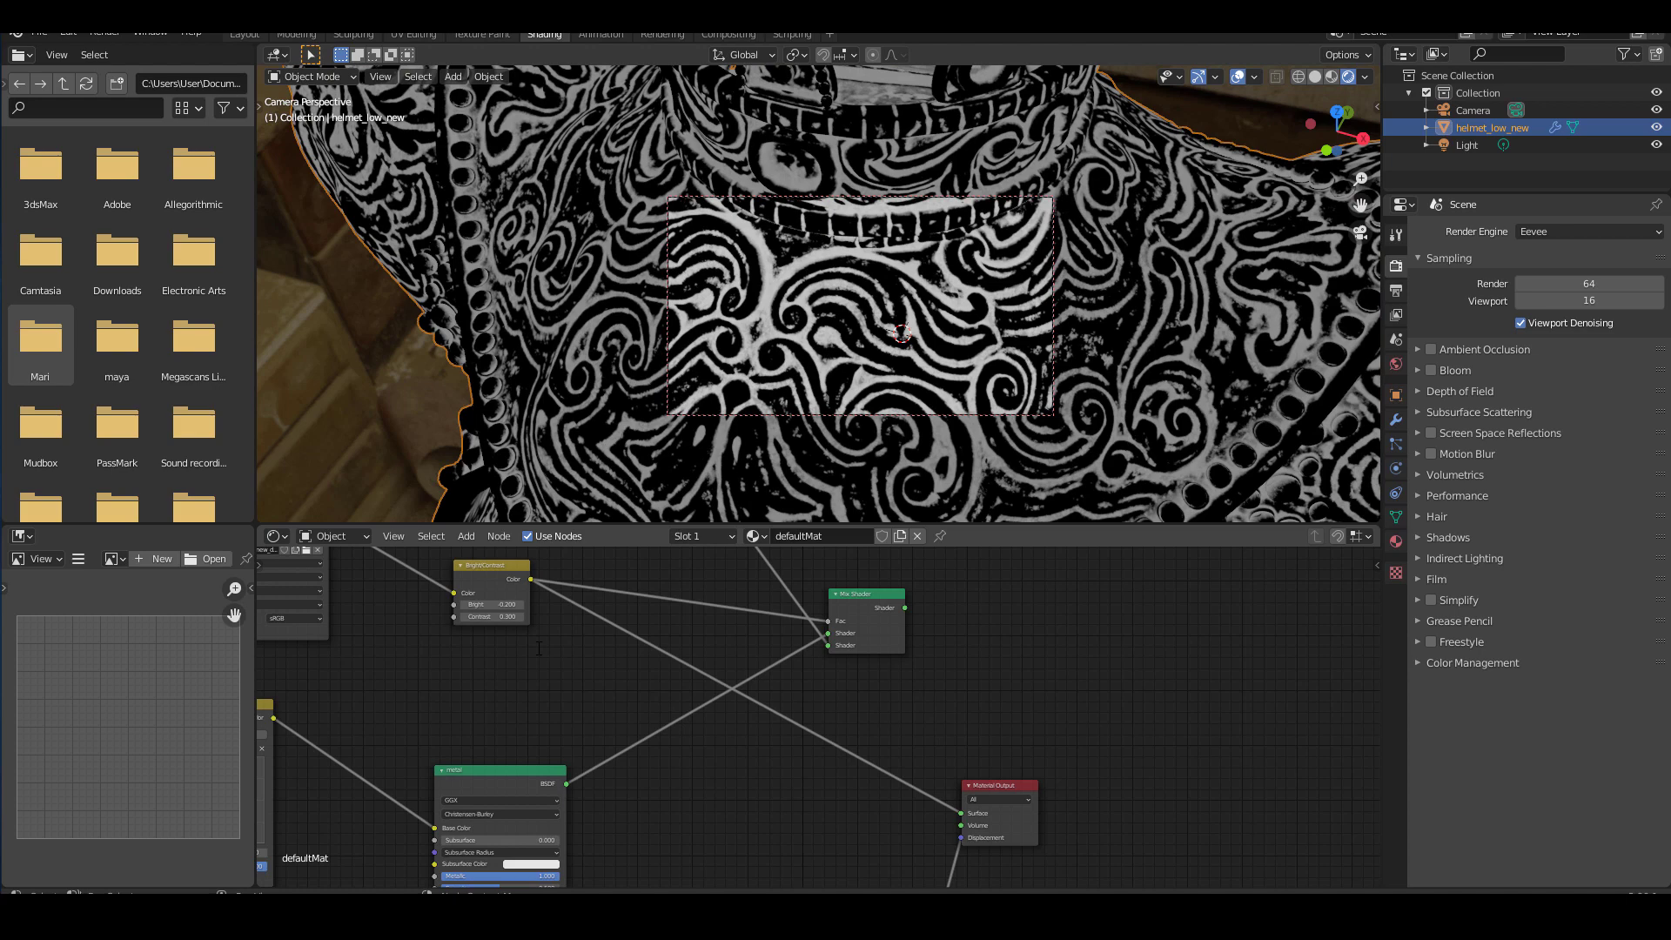
{"action": "left_click", "coordinate": [507, 607]}
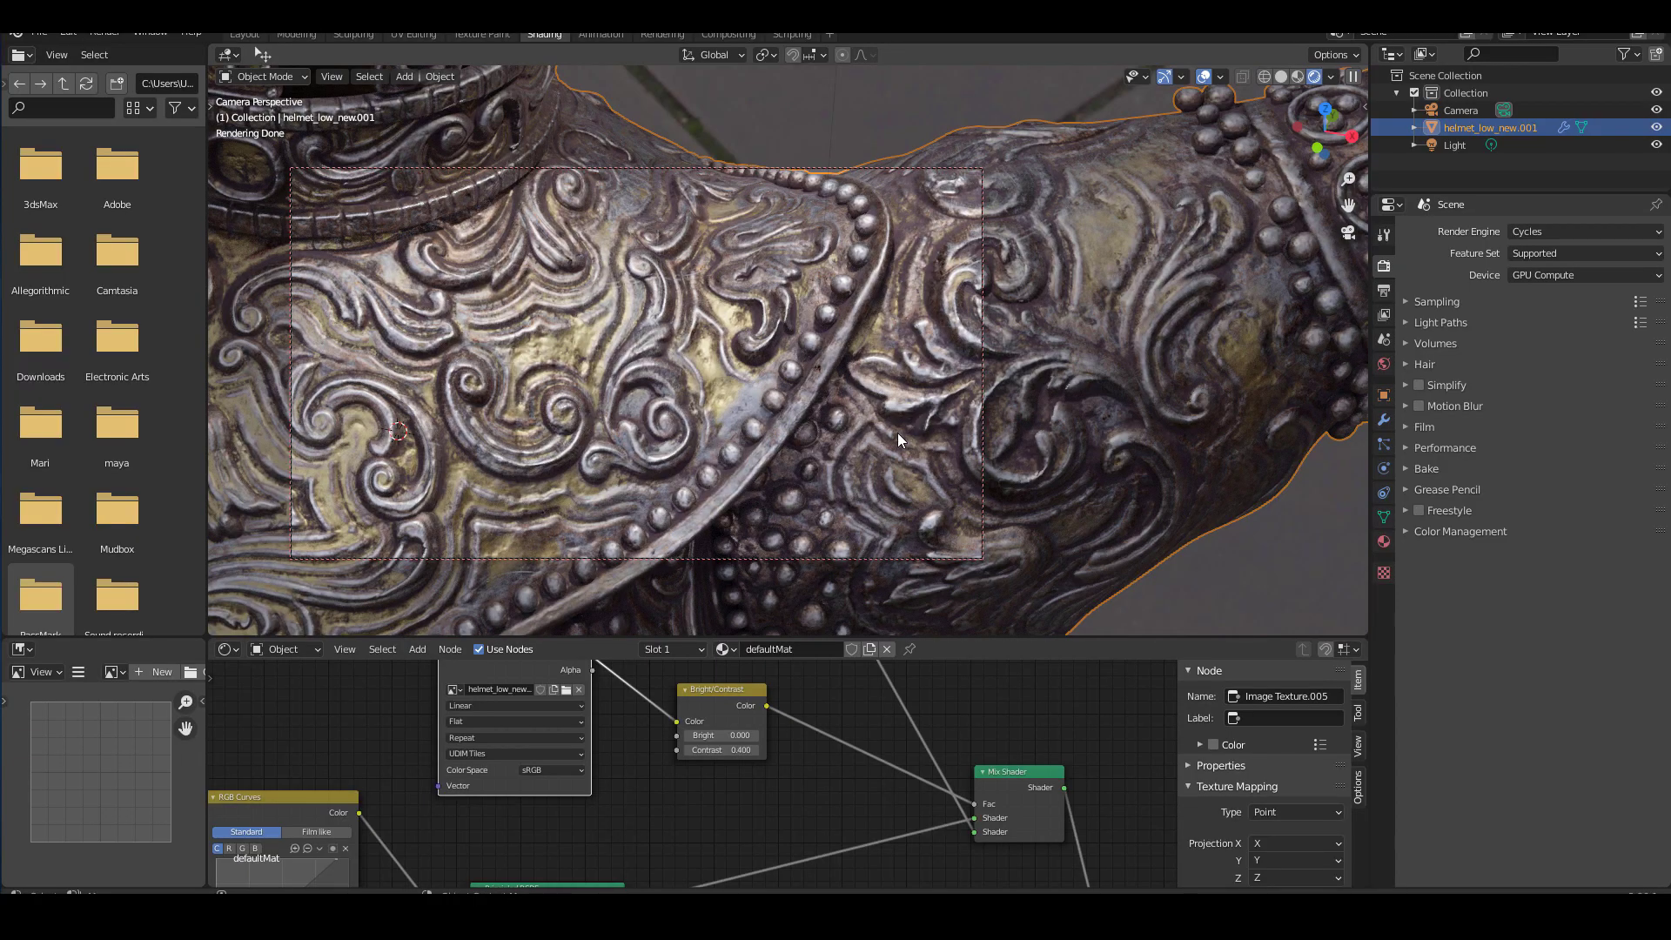
- Examine the blended metal and grunge on the helmet's shoulder in the Cycles preview and review the mask nodes feeding the Mix Shader
{"action": "right_click", "coordinate": [866, 436]}
{"action": "middle_click_drag", "start_coordinate": [813, 418], "coordinate": [674, 414], "text": "shift"}
{"action": "mouse_move", "coordinate": [687, 409]}
{"action": "middle_mouse_down"}
{"action": "mouse_move", "coordinate": [711, 421]}
{"action": "mouse_move", "coordinate": [671, 421]}
{"action": "middle_mouse_up"}
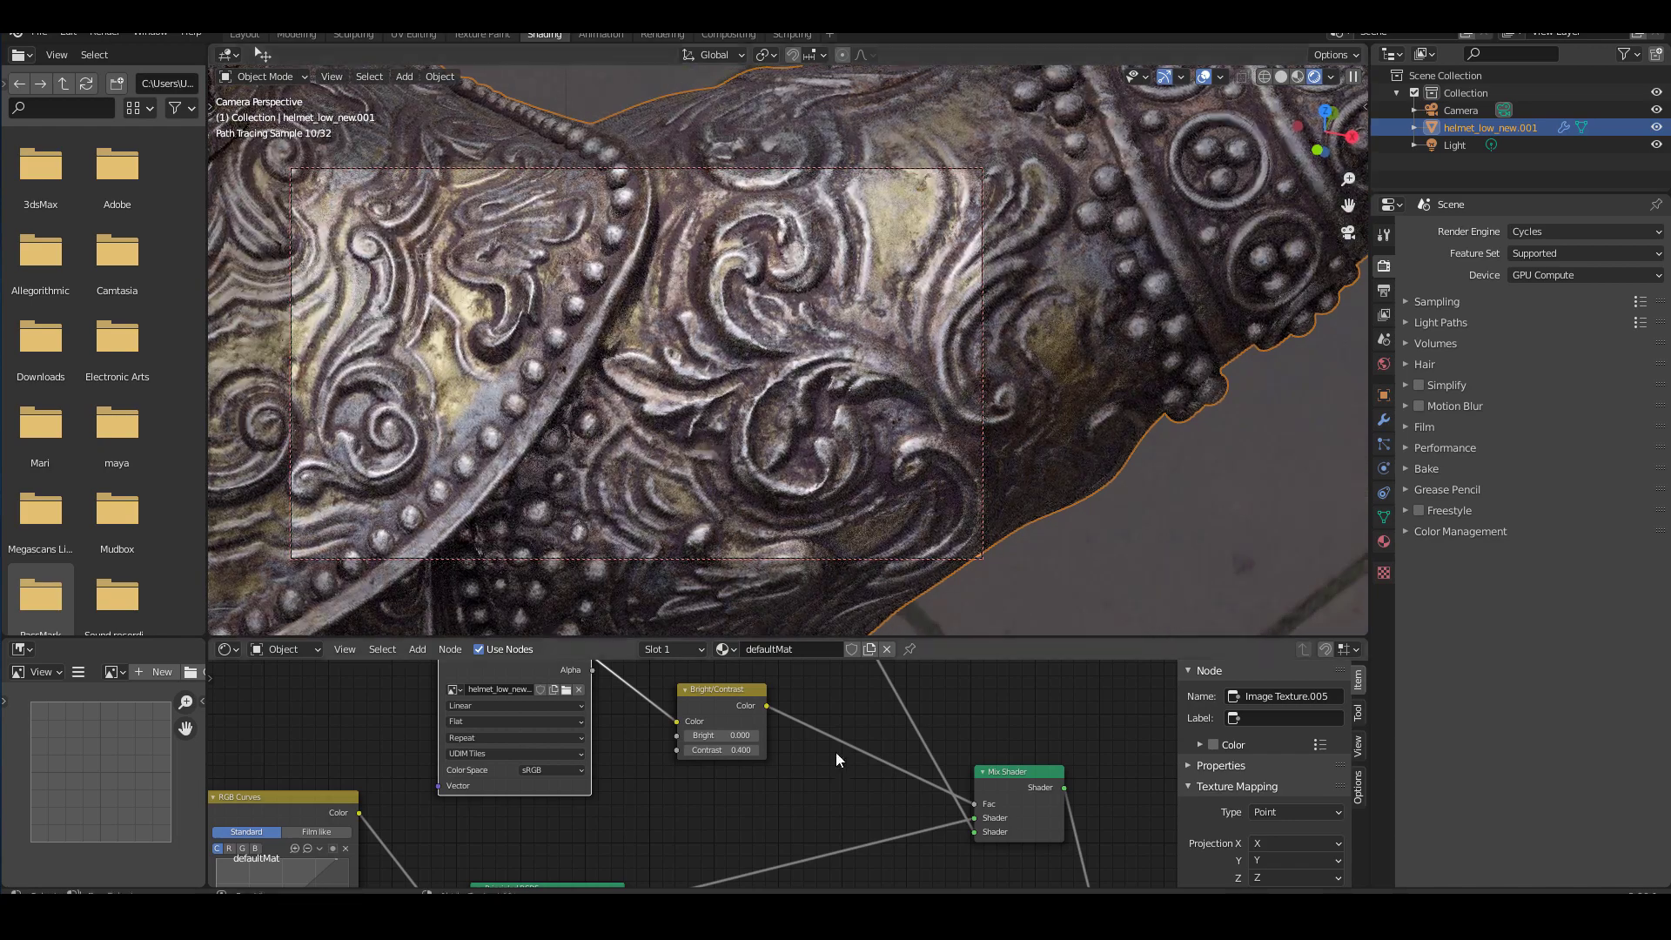
{"action": "scroll", "coordinate": [825, 773], "scroll_direction": "down", "scroll_amount": 3}
{"action": "middle_click_drag", "start_coordinate": [794, 794], "coordinate": [724, 818]}
{"action": "scroll", "coordinate": [724, 818], "scroll_direction": "up", "scroll_amount": 5}
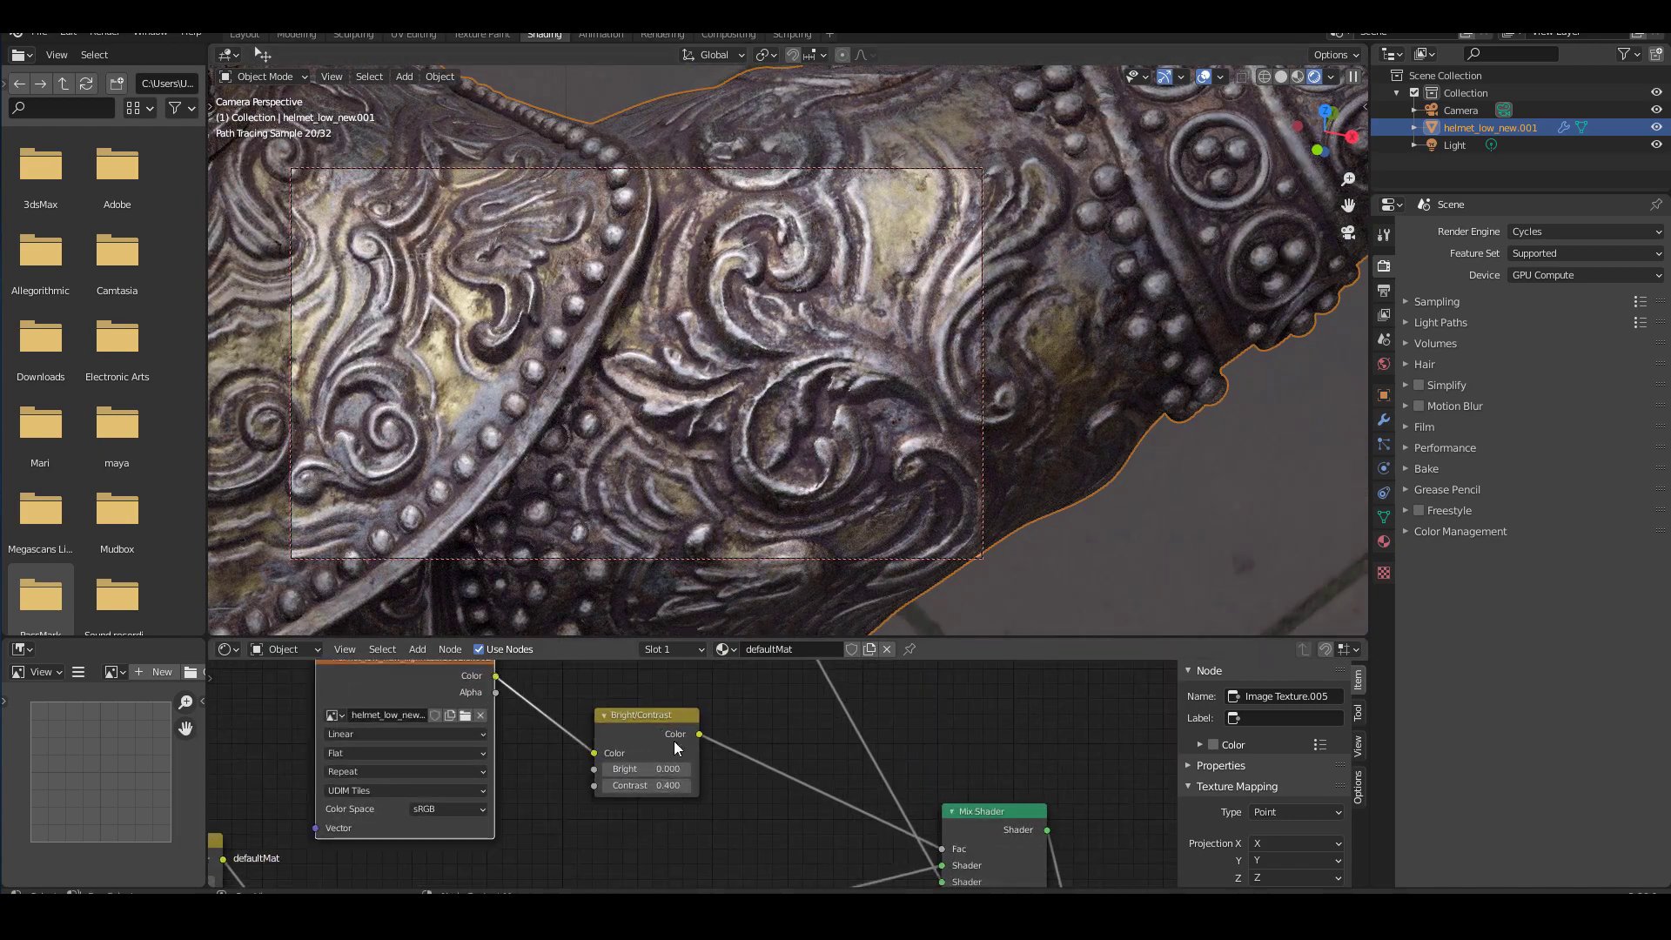
{"action": "scroll", "coordinate": [713, 816], "scroll_direction": "down", "scroll_amount": 4}
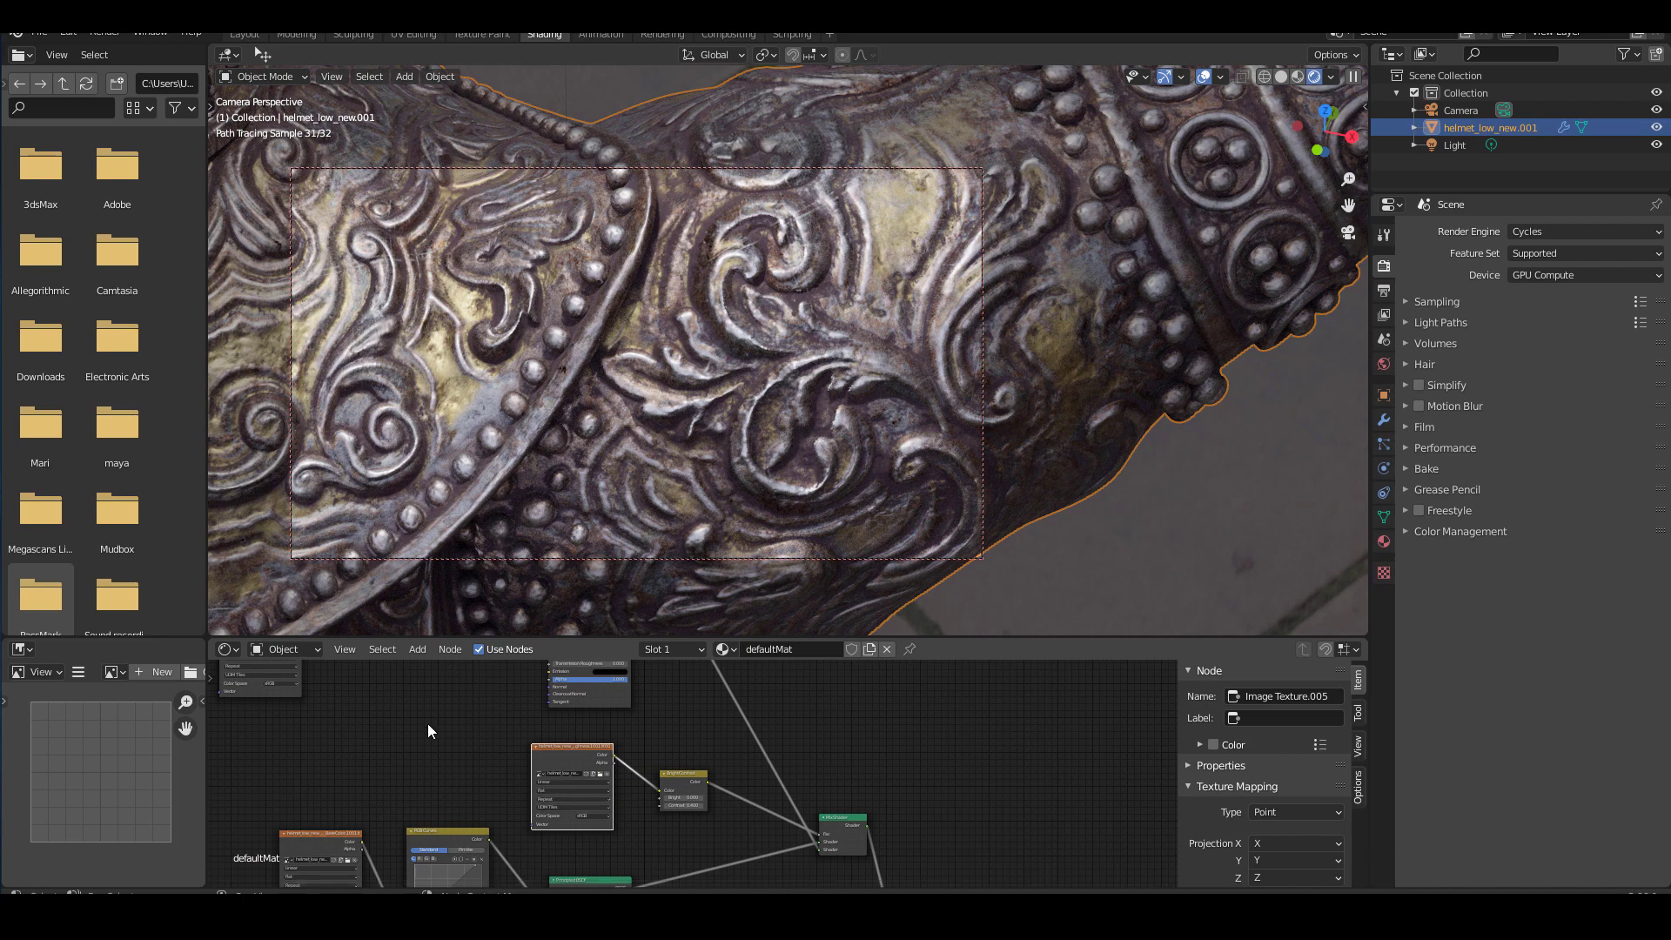
{"action": "middle_click_drag", "start_coordinate": [428, 731], "coordinate": [727, 810]}
{"action": "middle_click_drag", "start_coordinate": [780, 754], "coordinate": [656, 828]}
{"action": "scroll", "coordinate": [644, 796], "scroll_direction": "up", "scroll_amount": 2}
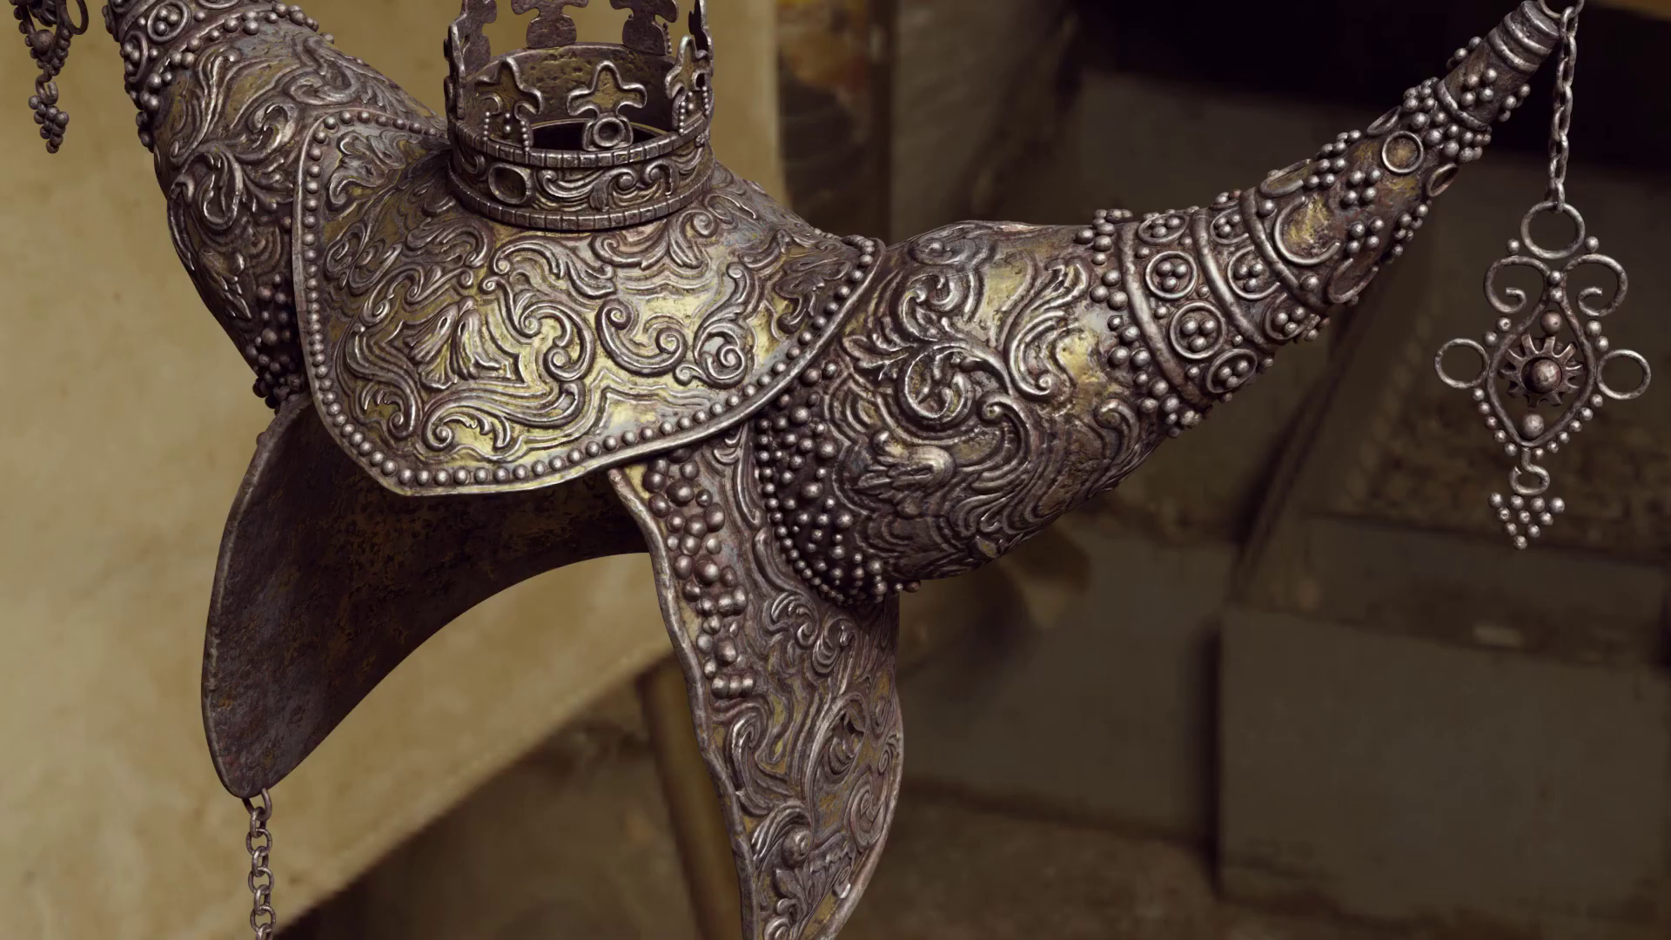